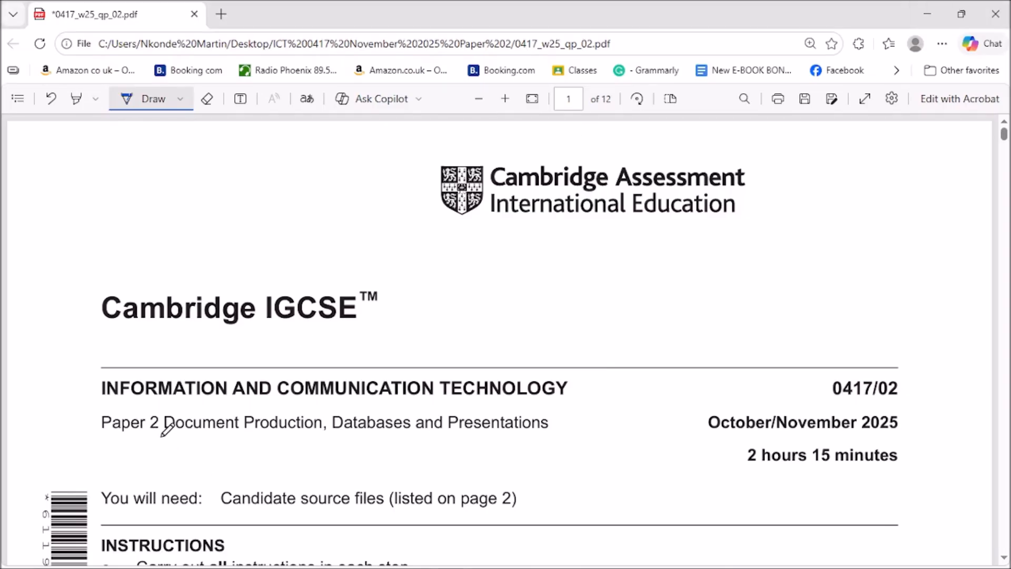
Underline 'Document Production' on the cover page, then scroll down to Task 2, question 1.
left_click_drag(158, 435, 324, 434)
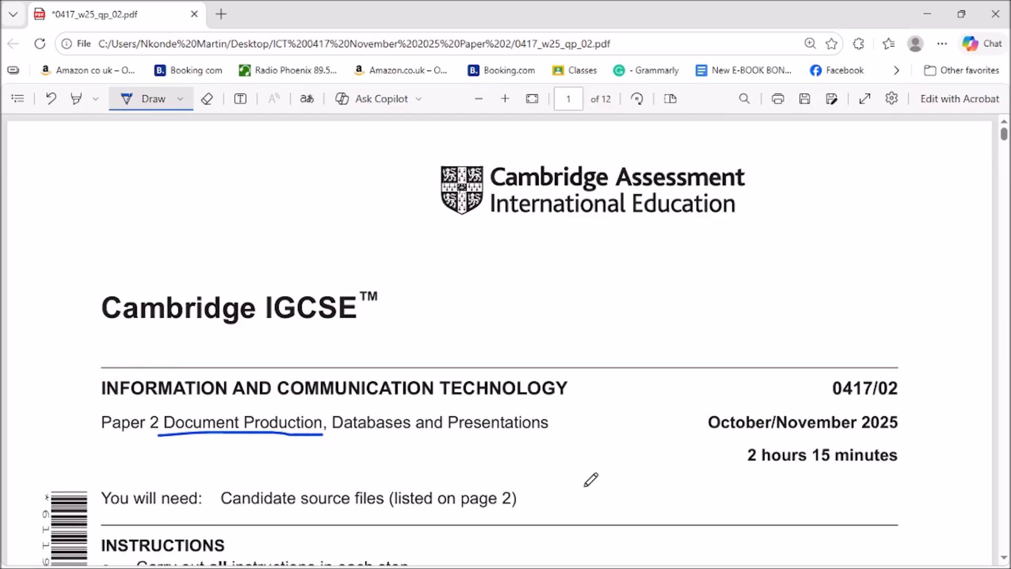
scroll(738, 378, "down", 1)
scroll(738, 378, "down", 4)
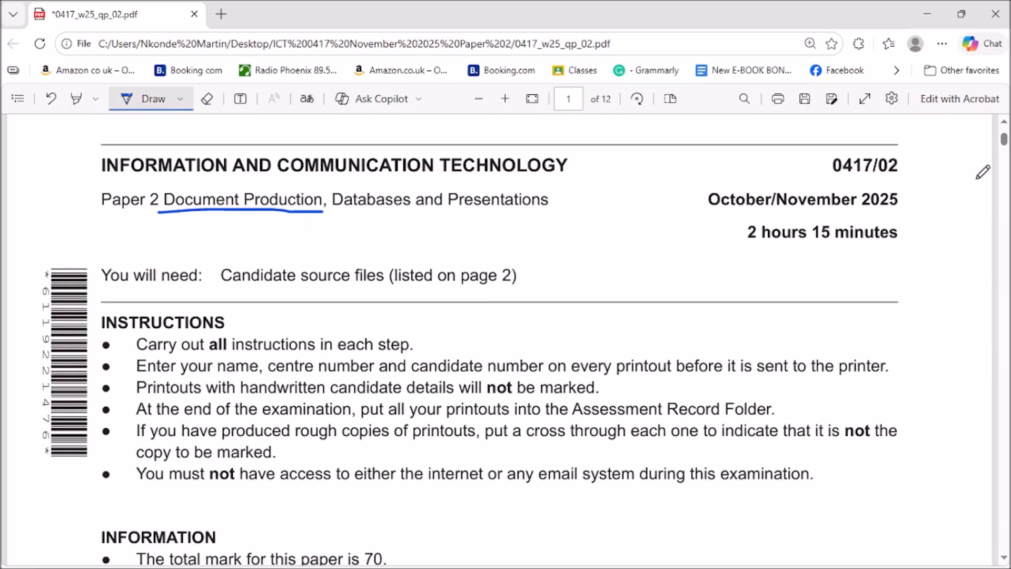
scroll(842, 330, "down", 2)
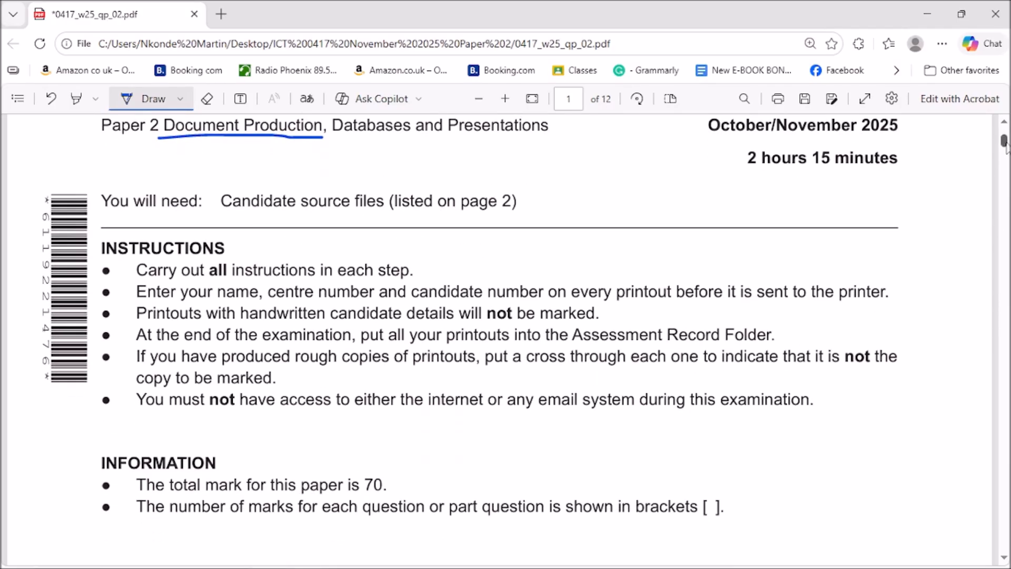
scroll(500, 337, "down", 12)
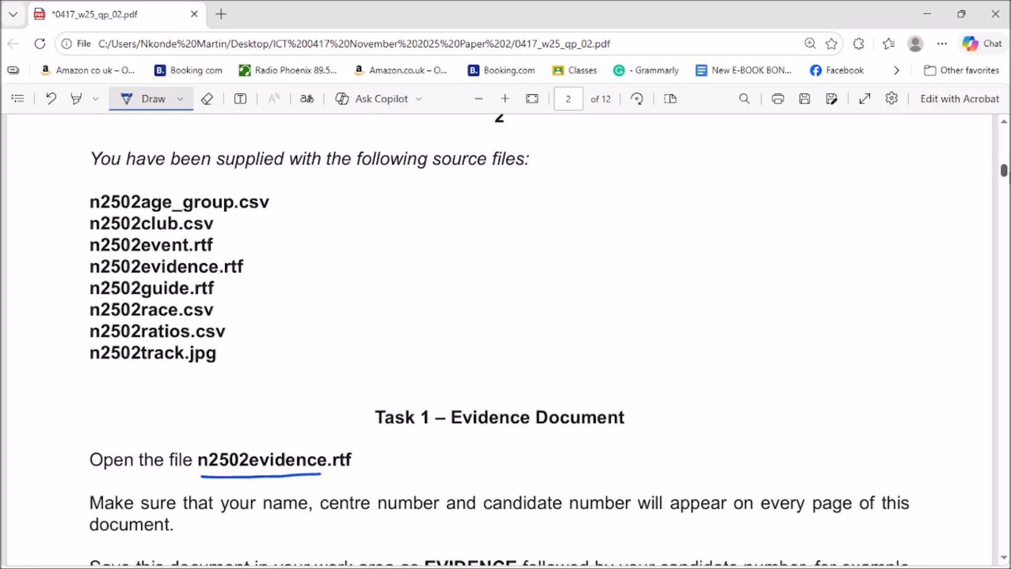
scroll(498, 335, "down", 6)
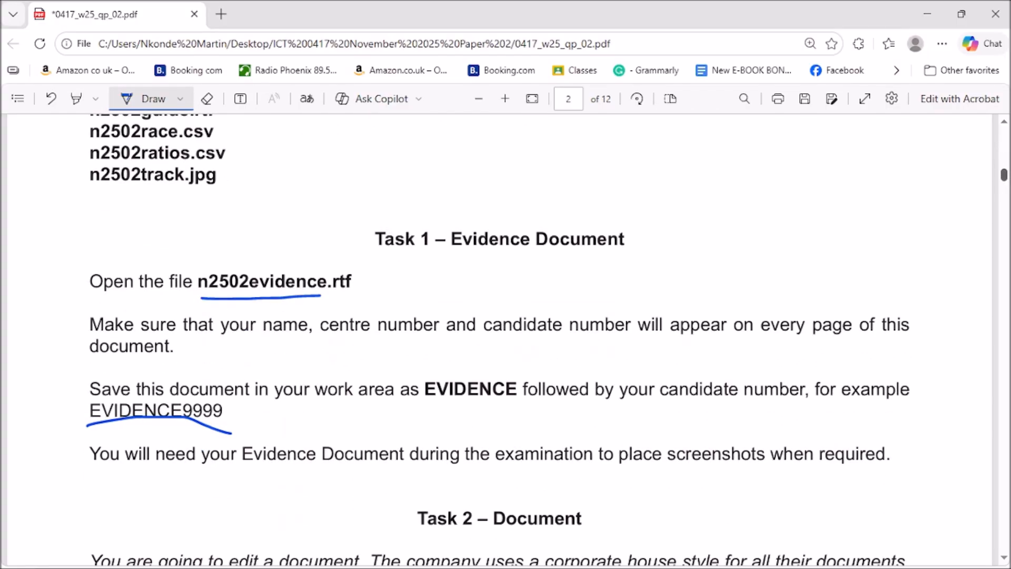
scroll(500, 337, "down", 5)
scroll(500, 337, "up", 1)
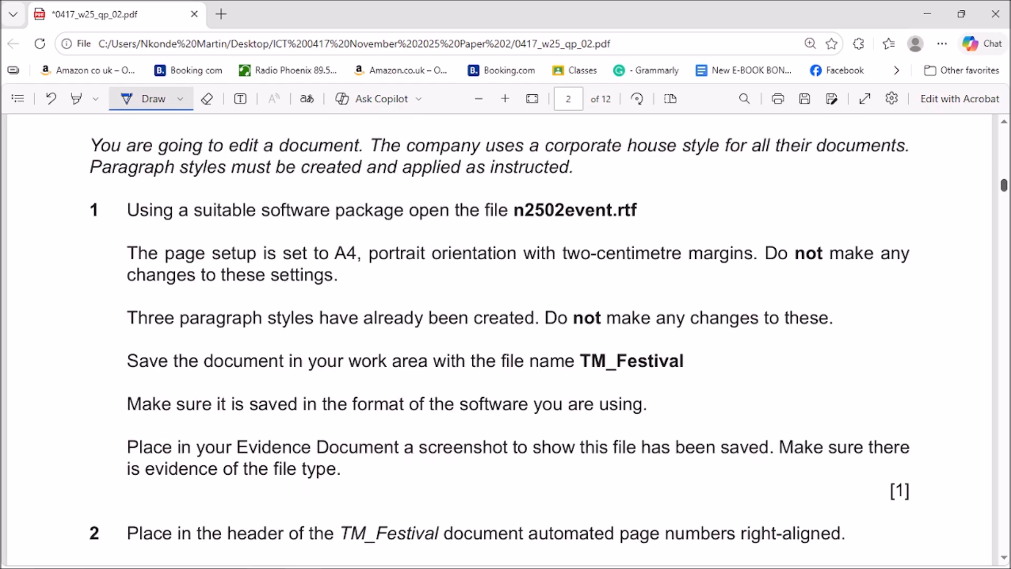
scroll(500, 337, "up", 2)
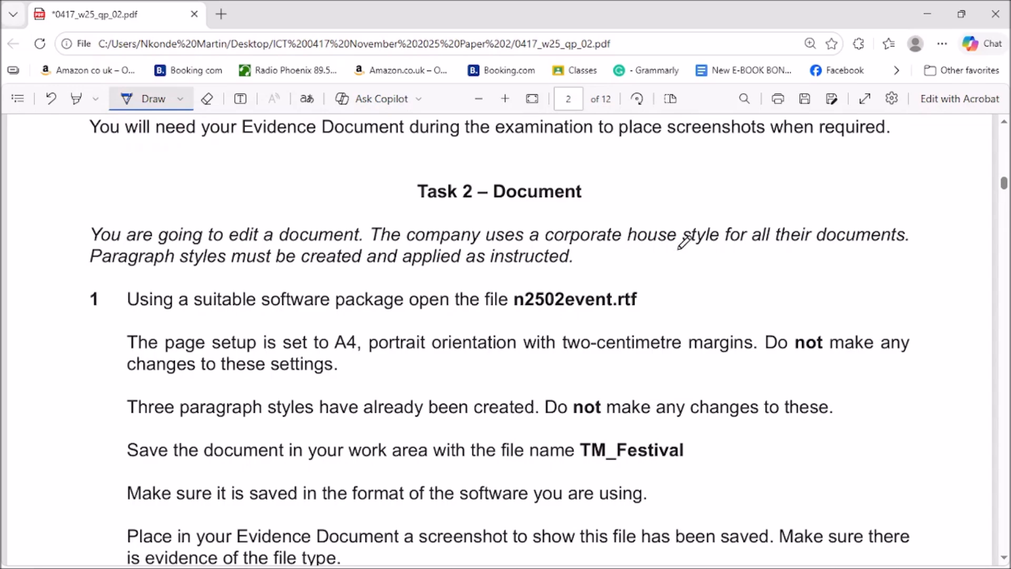
Minimise Edge and open the ICT 0417 November 2025 Paper 2 folder from the desktop.
left_click(930, 14)
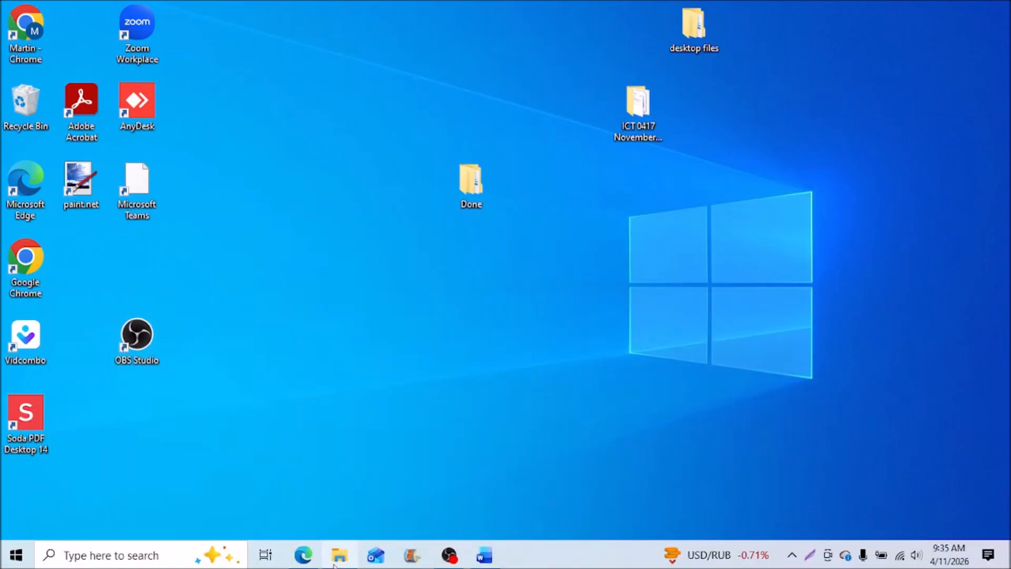
left_click(338, 558)
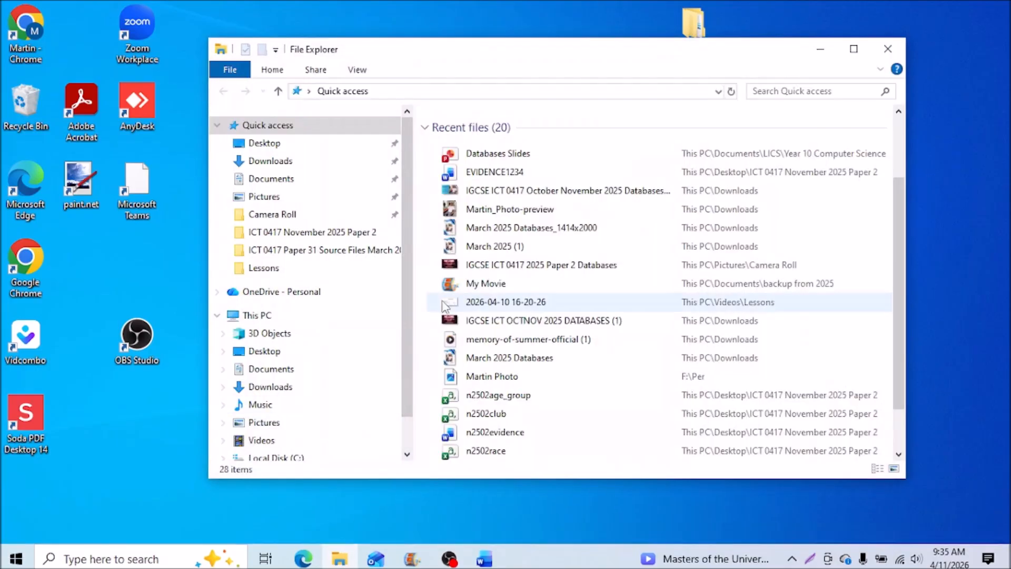
left_click(887, 50)
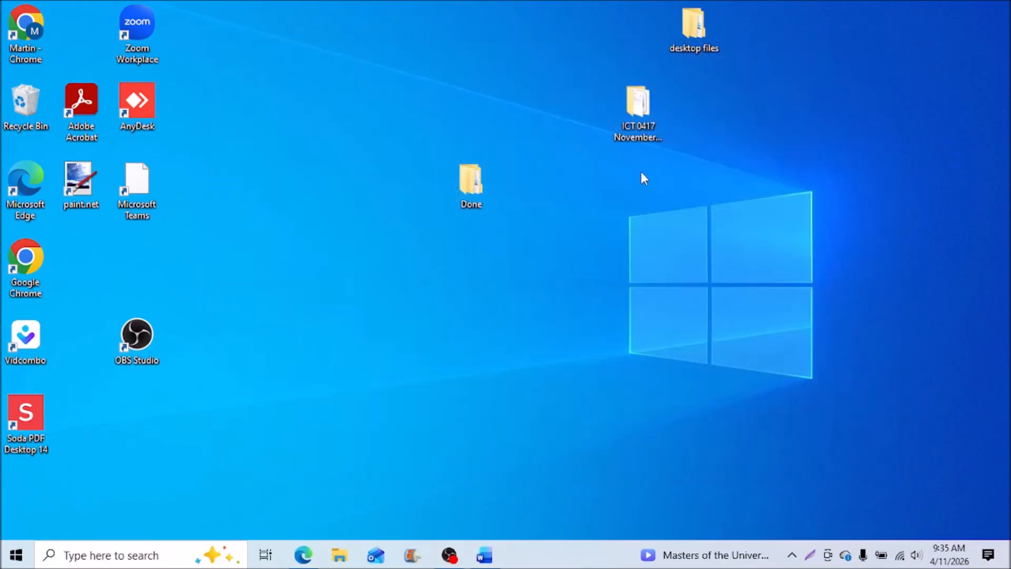
double_click(639, 115)
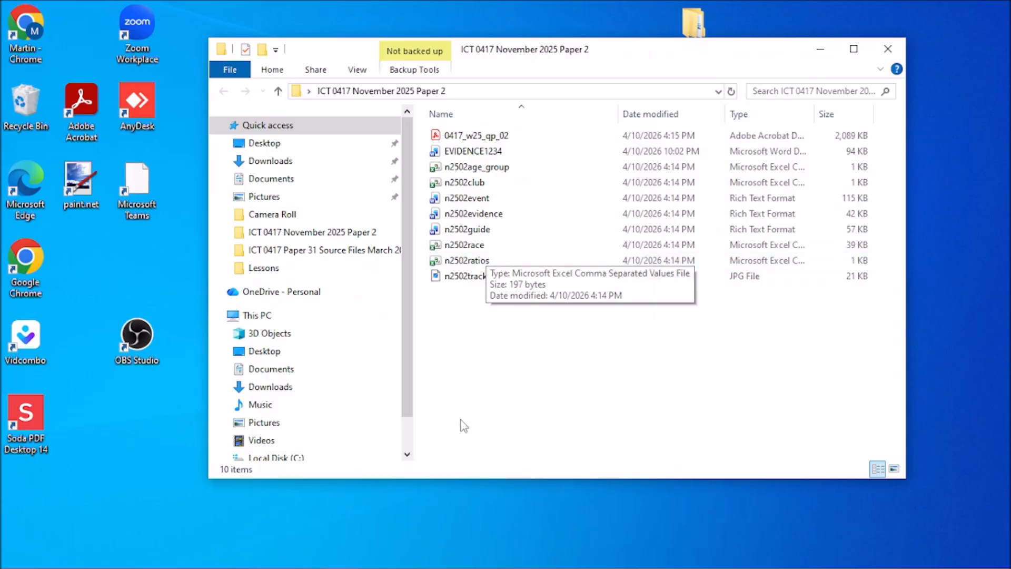
mouse_move(303, 567)
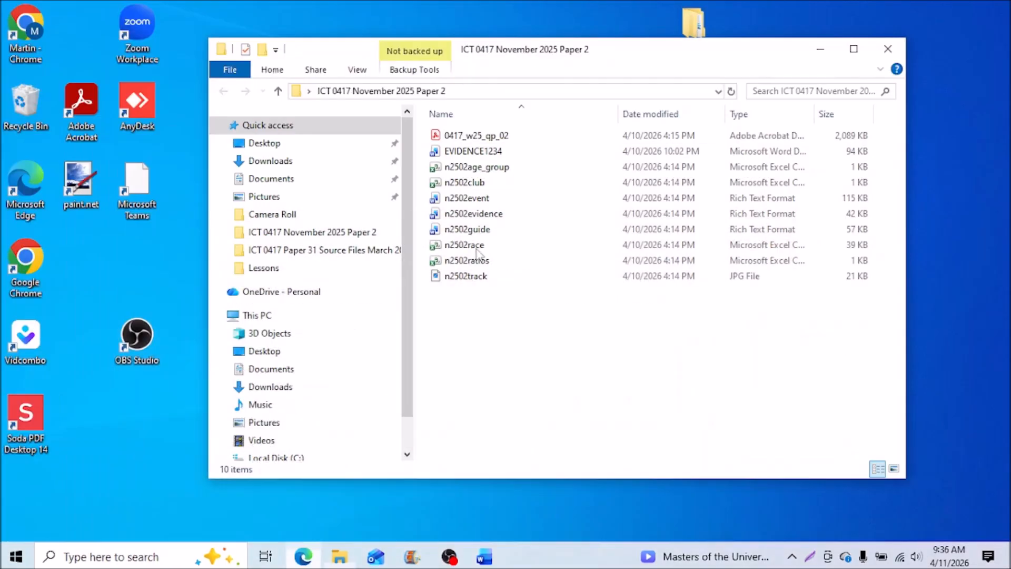
Open n2502event in Word with editing enabled, then switch back to the exam PDF.
double_click(483, 200)
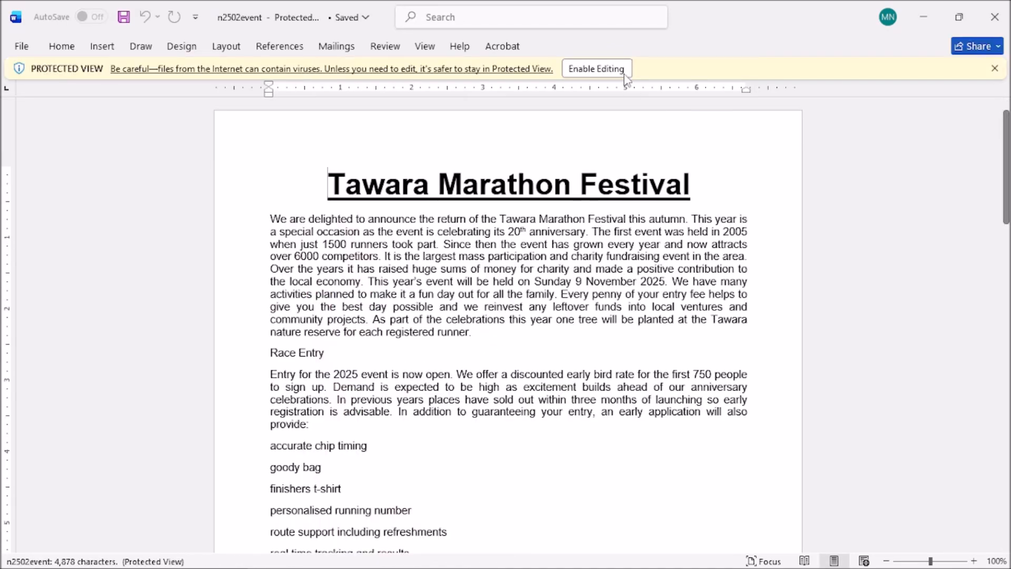
left_click(595, 68)
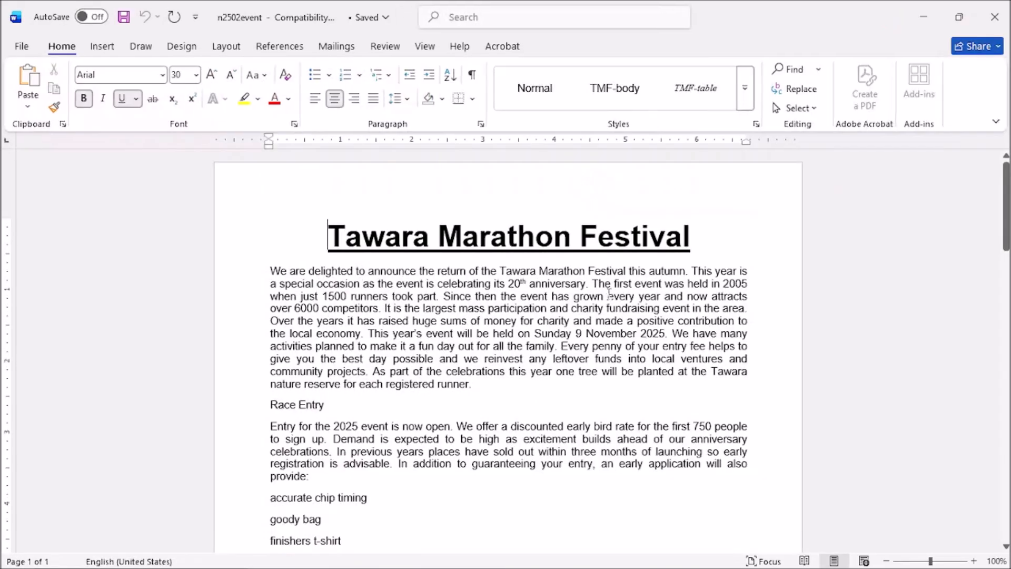
scroll(551, 393, "down", 3)
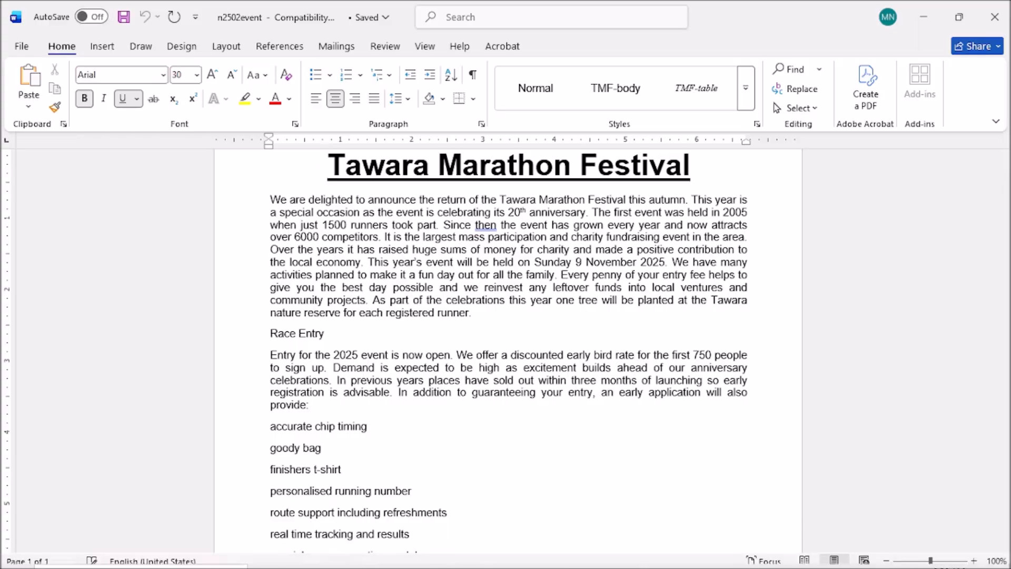
left_click(303, 555)
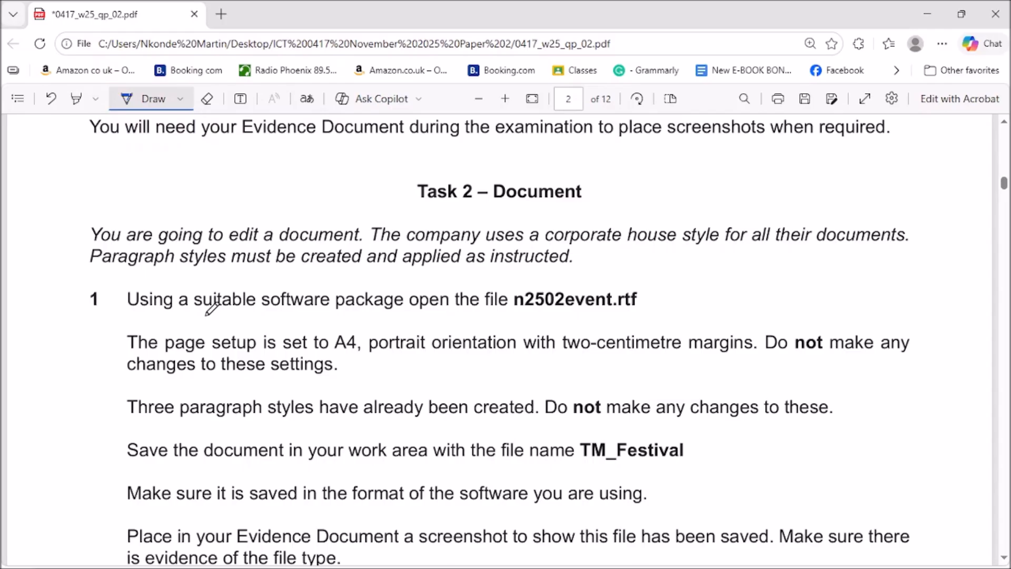
Underline TM_Festival and 'file type' in question 1, and tick the TM_Festival save instruction.
scroll(379, 395, "up", 1)
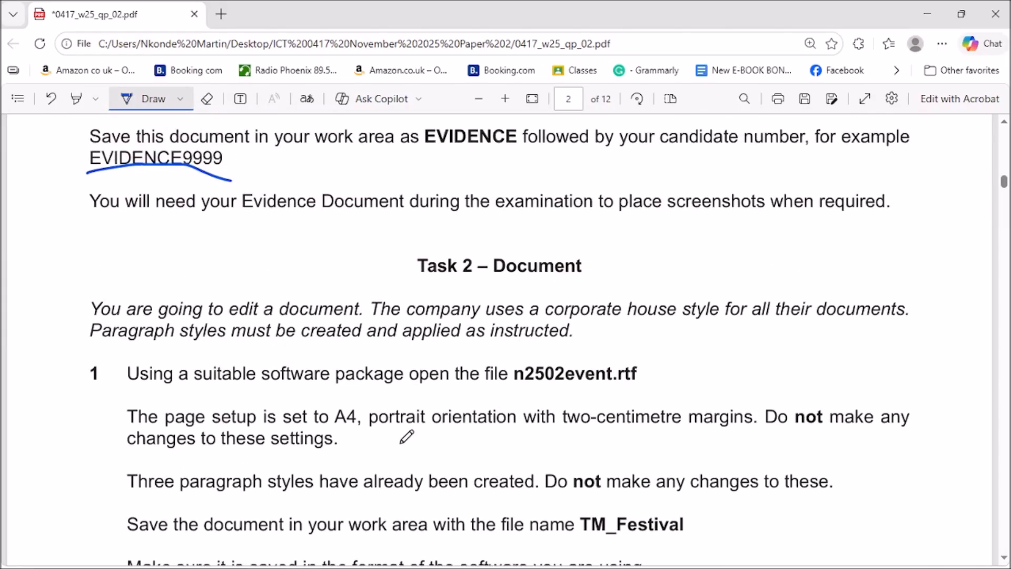
scroll(406, 436, "down", 1)
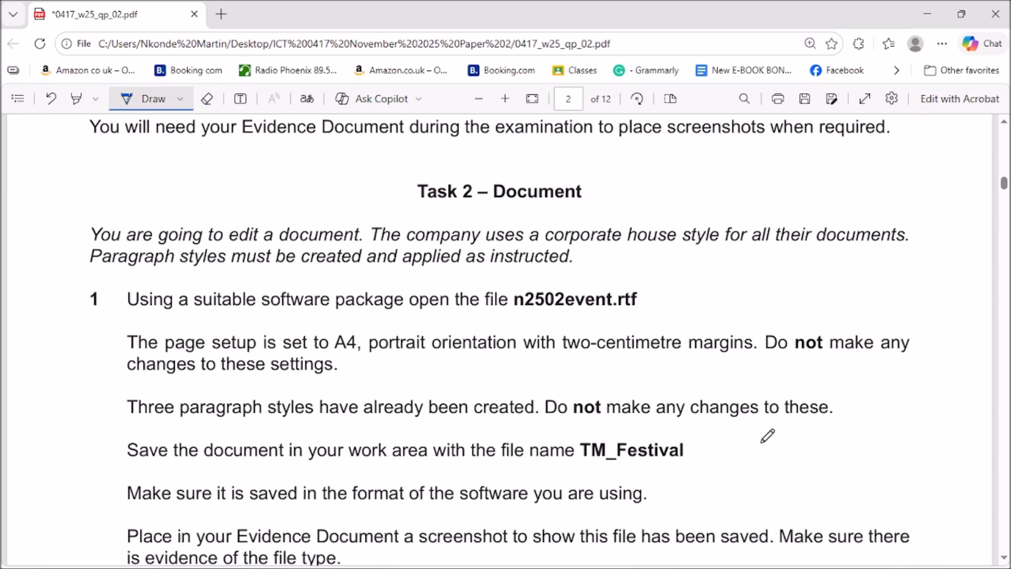
scroll(697, 439, "up", 1)
scroll(697, 438, "down", 1)
left_click_drag(571, 468, 668, 468)
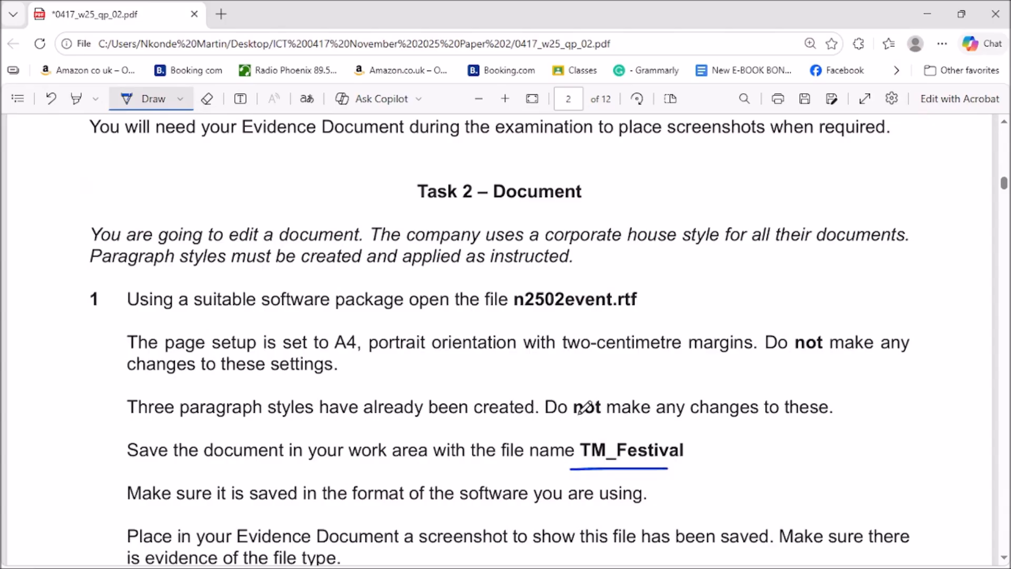
scroll(584, 406, "down", 2)
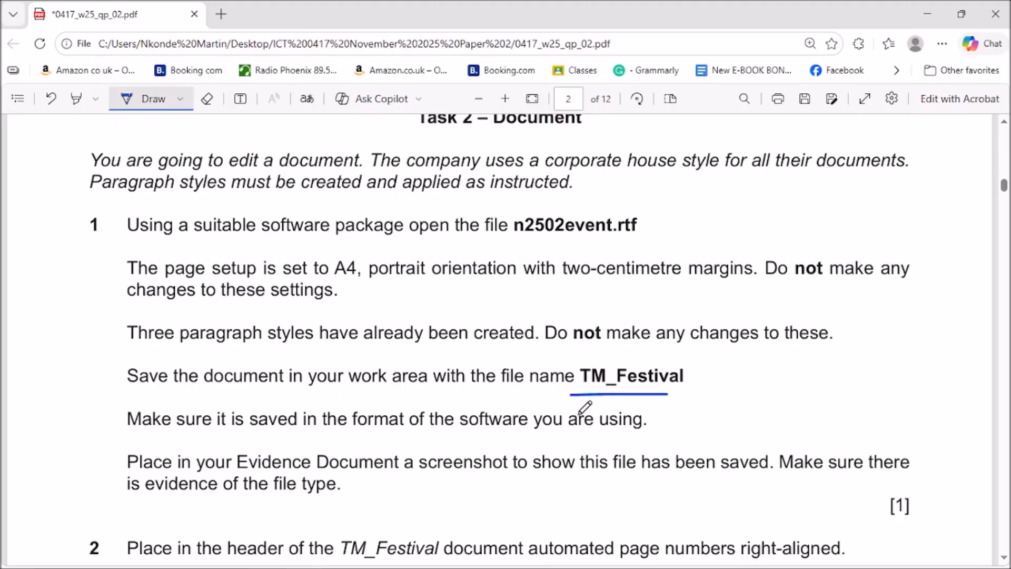
left_click_drag(275, 503, 347, 503)
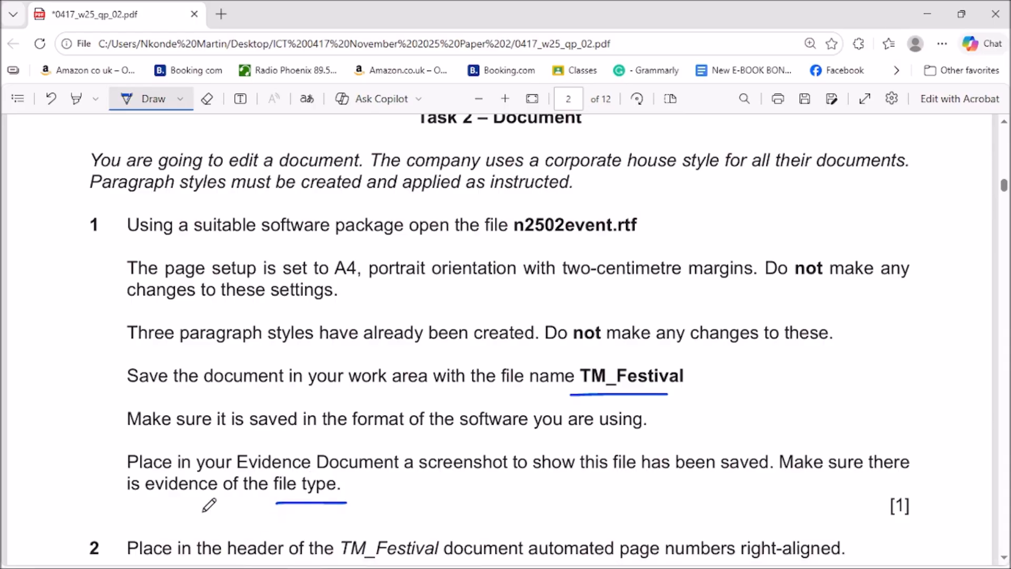
mouse_move(702, 367)
left_mouse_down()
mouse_move(709, 383)
mouse_move(741, 365)
left_mouse_up()
Open Word's Save As window and enter TM_Festival as the file name.
left_click(928, 14)
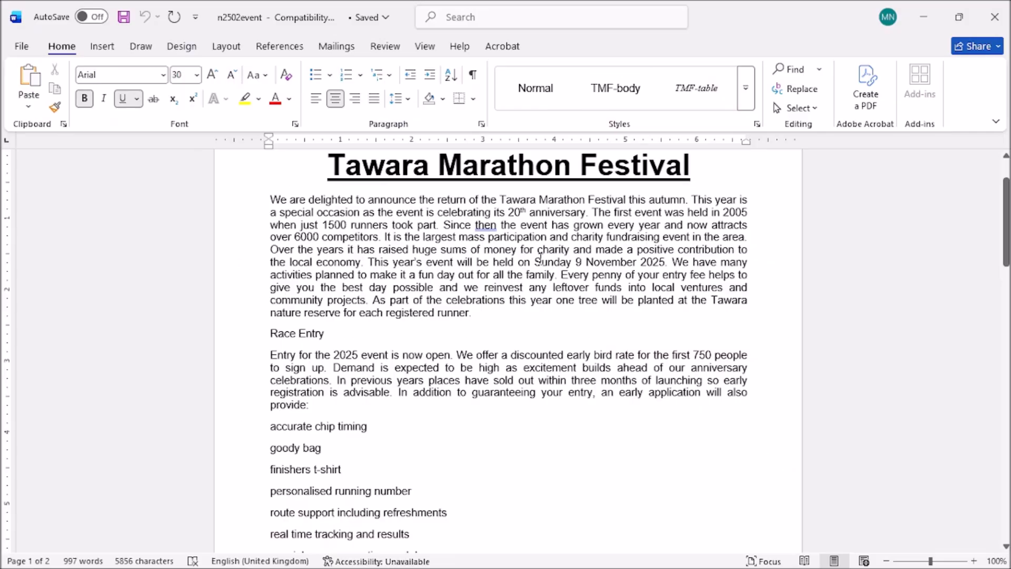
left_click(27, 46)
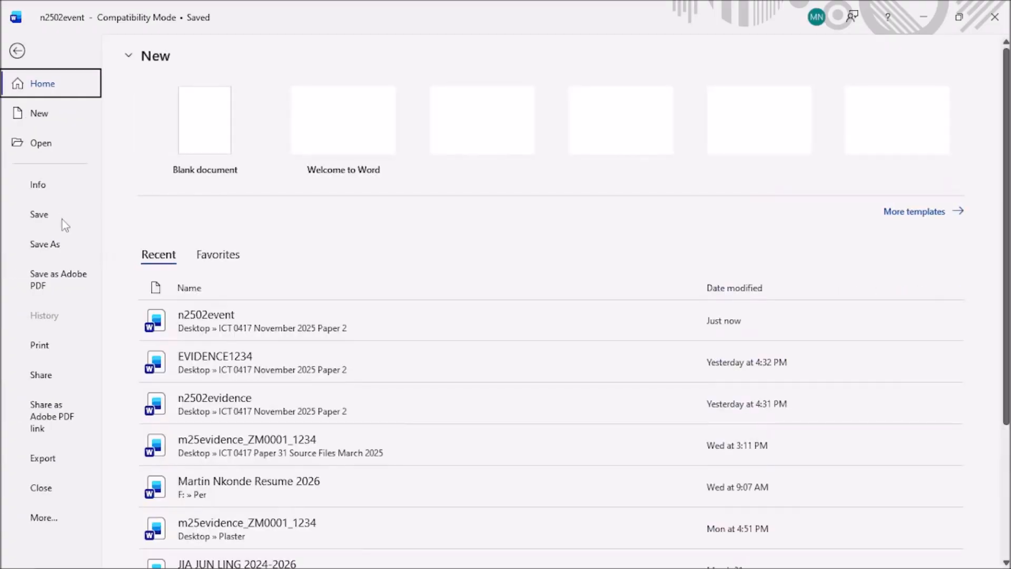
left_click(52, 246)
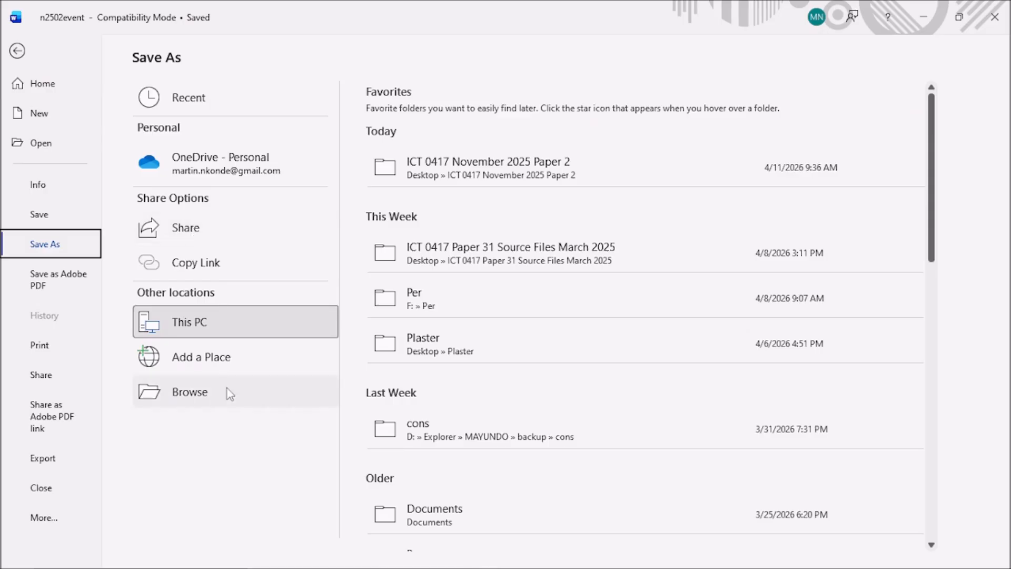
left_click(190, 391)
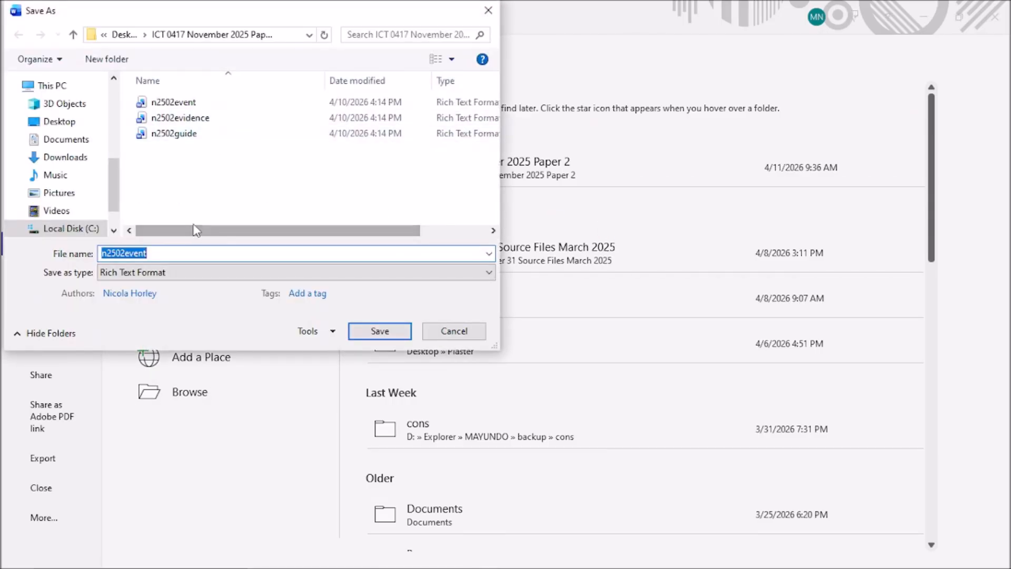
type("TM")
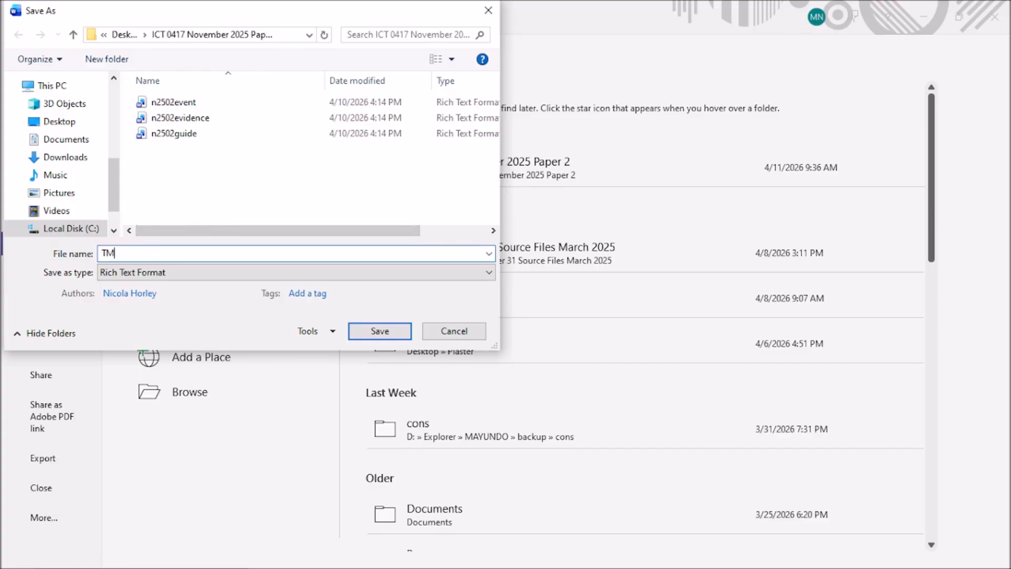
type("_Festival")
mouse_move(188, 567)
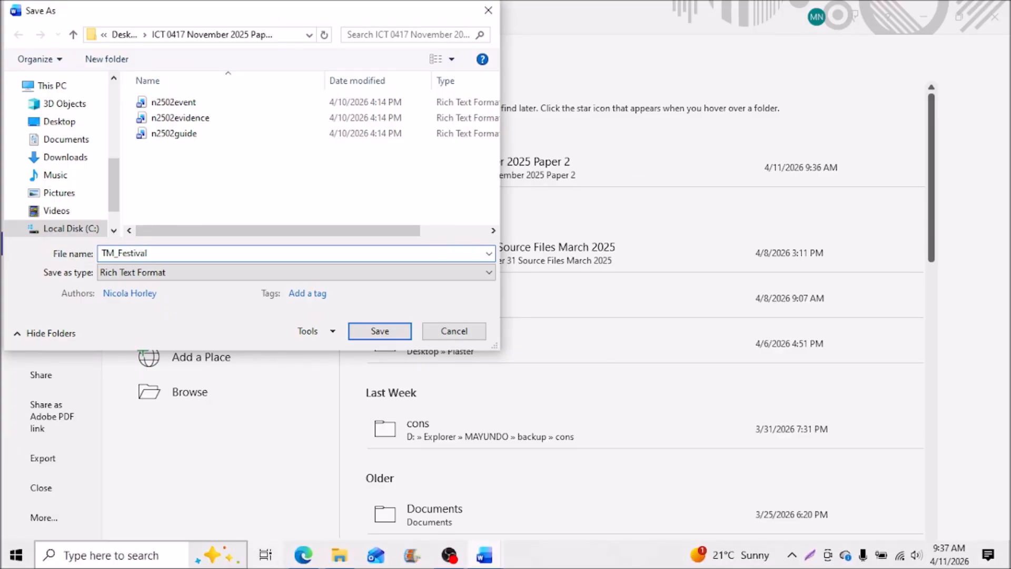
Save TM_Festival as a Word Document, confirming the upgrade to the newest format.
left_click(301, 557)
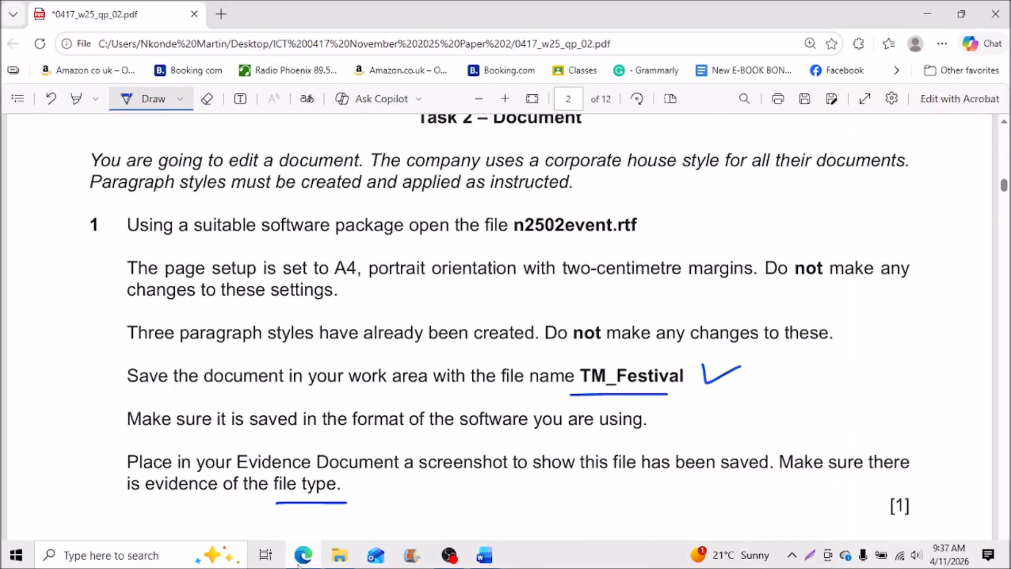
left_click(299, 565)
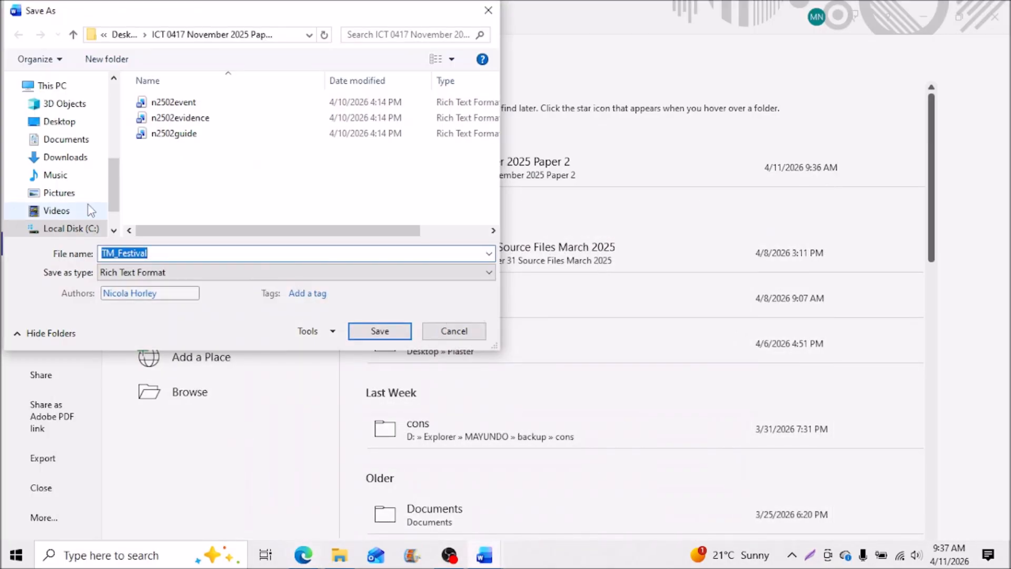
left_click(168, 273)
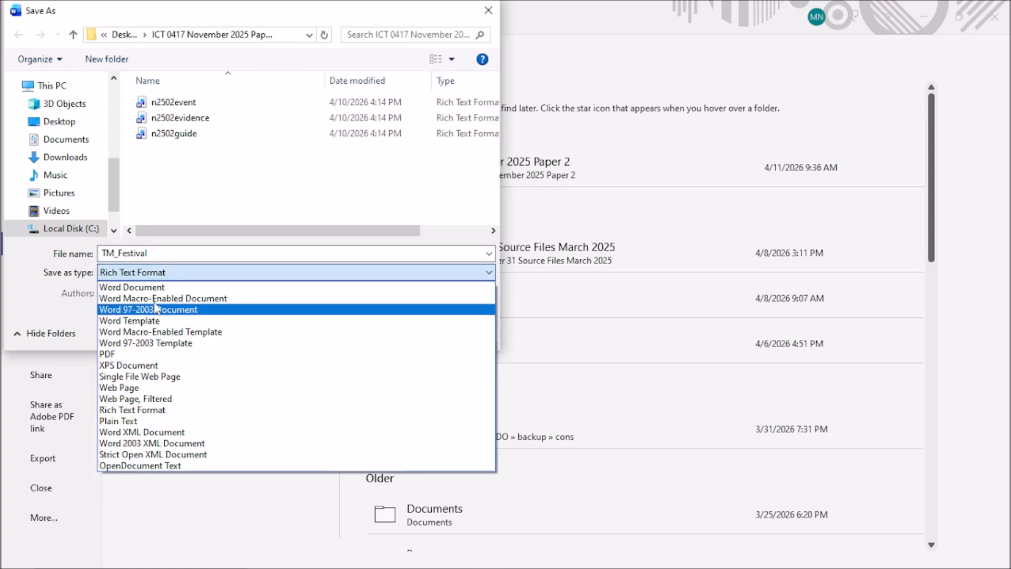
left_click(126, 289)
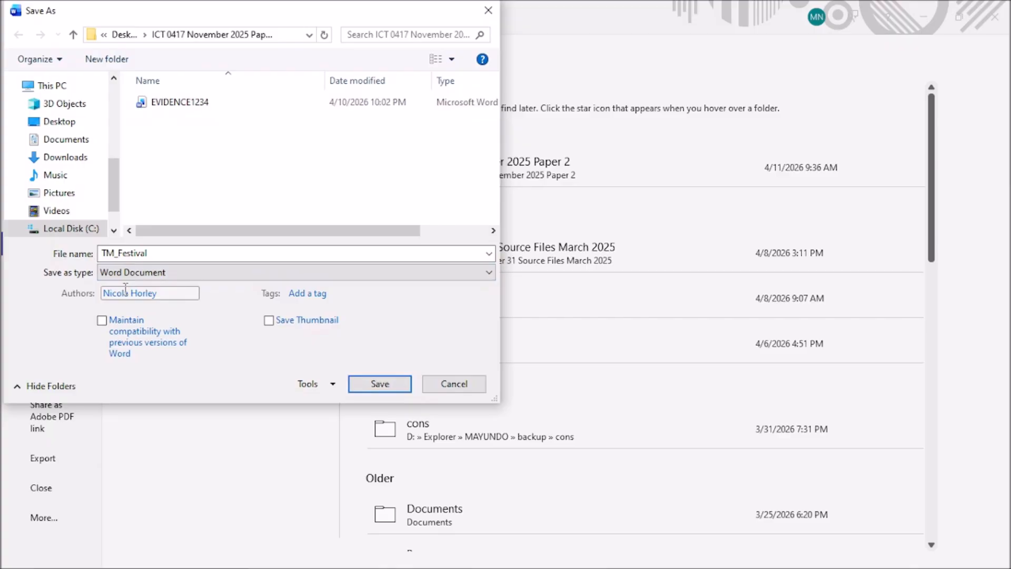
left_click(370, 385)
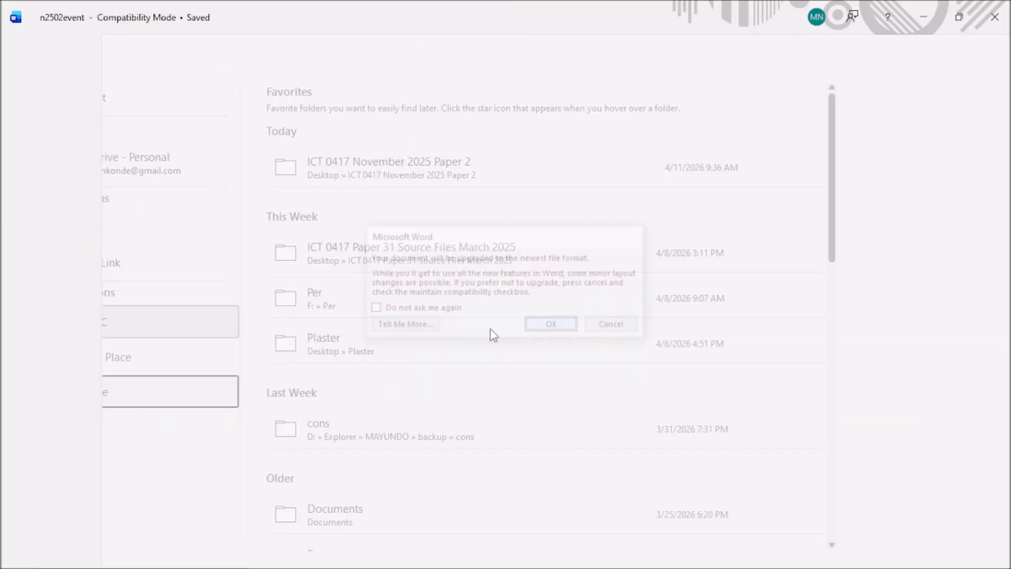
left_click(528, 325)
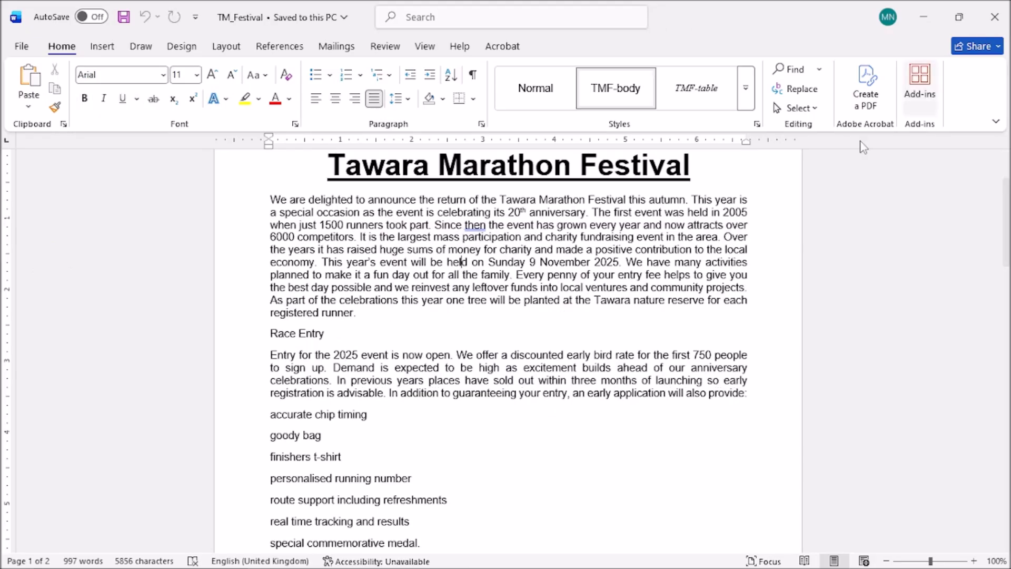
Minimise both Word documents and the exam PDF to reveal the Paper 2 folder.
left_click(925, 17)
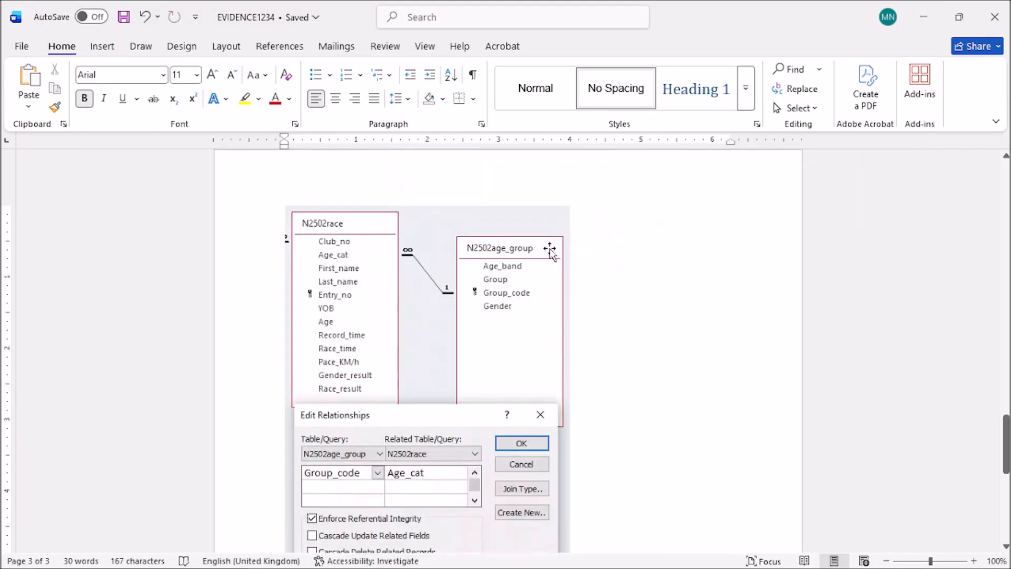
left_click(923, 16)
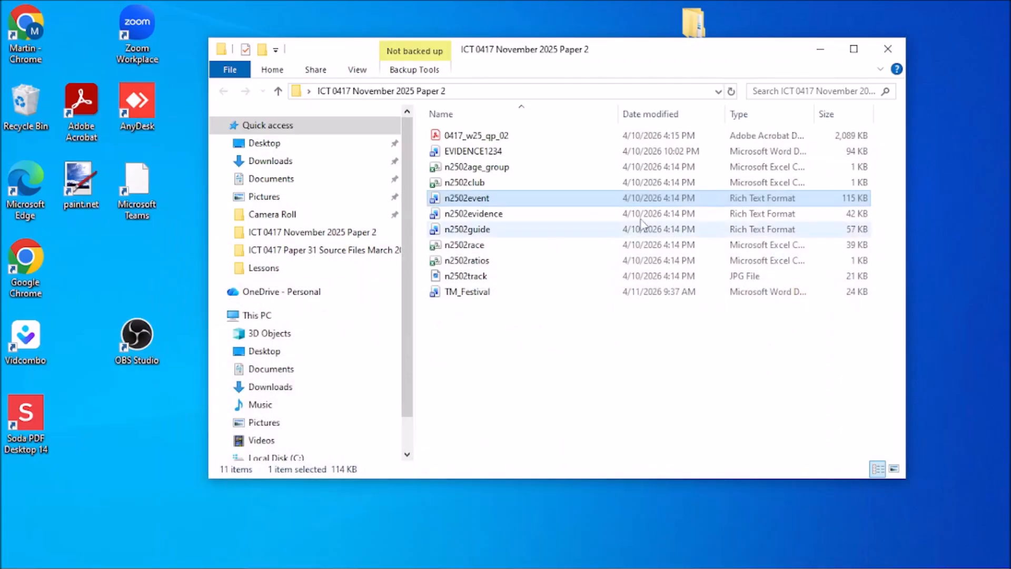
mouse_move(501, 566)
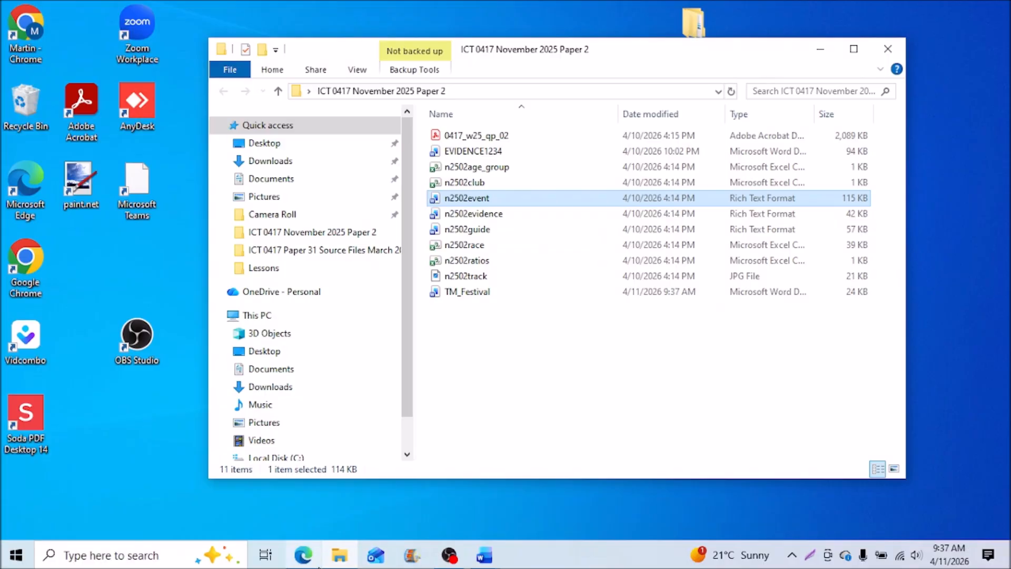
left_click(315, 563)
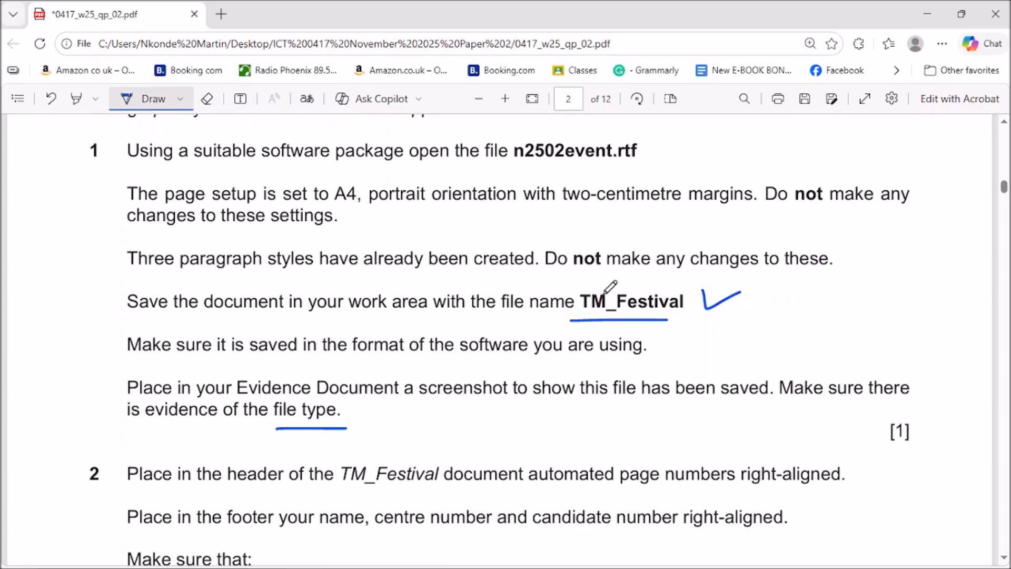
left_click(927, 14)
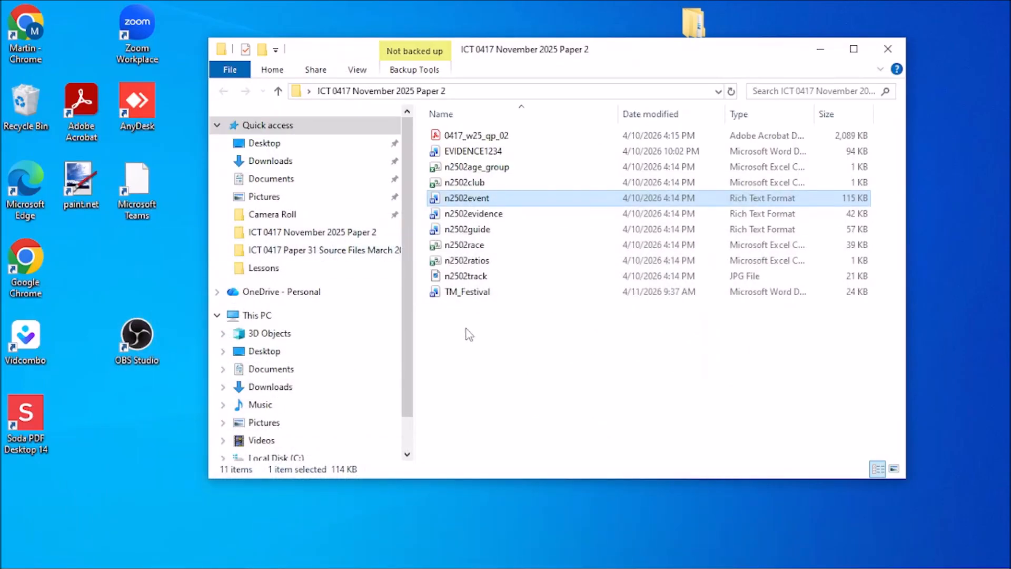
Widen the folder window and autofit the Type and Name columns.
left_click(470, 304)
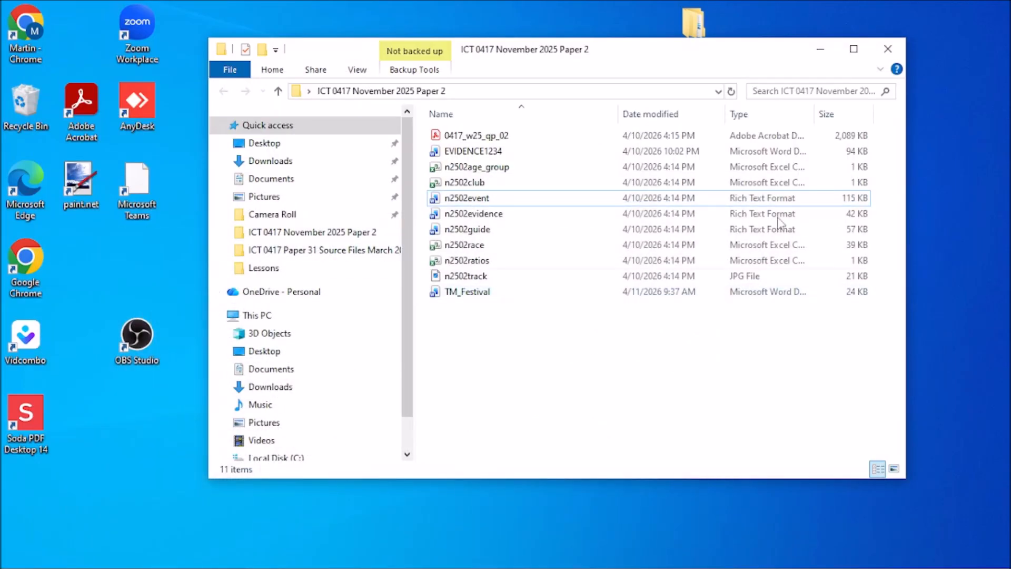
left_click_drag(717, 68, 653, 72)
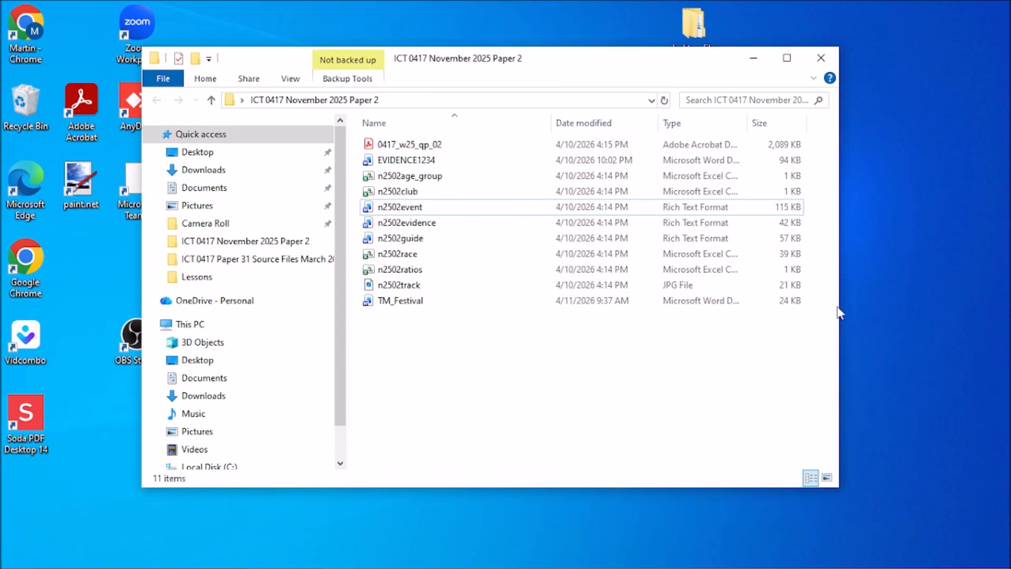
left_click_drag(840, 305, 884, 295)
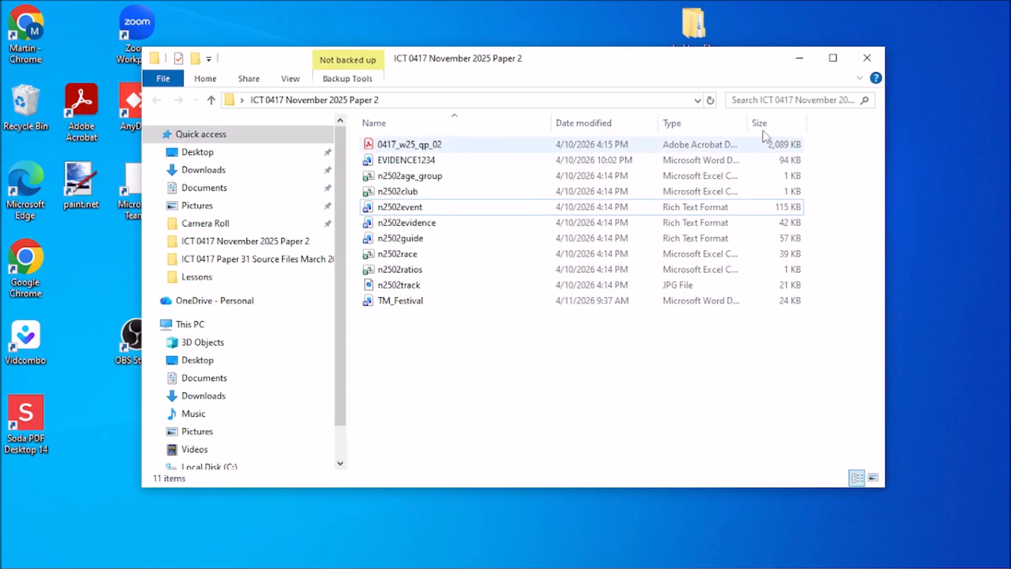
double_click(747, 122)
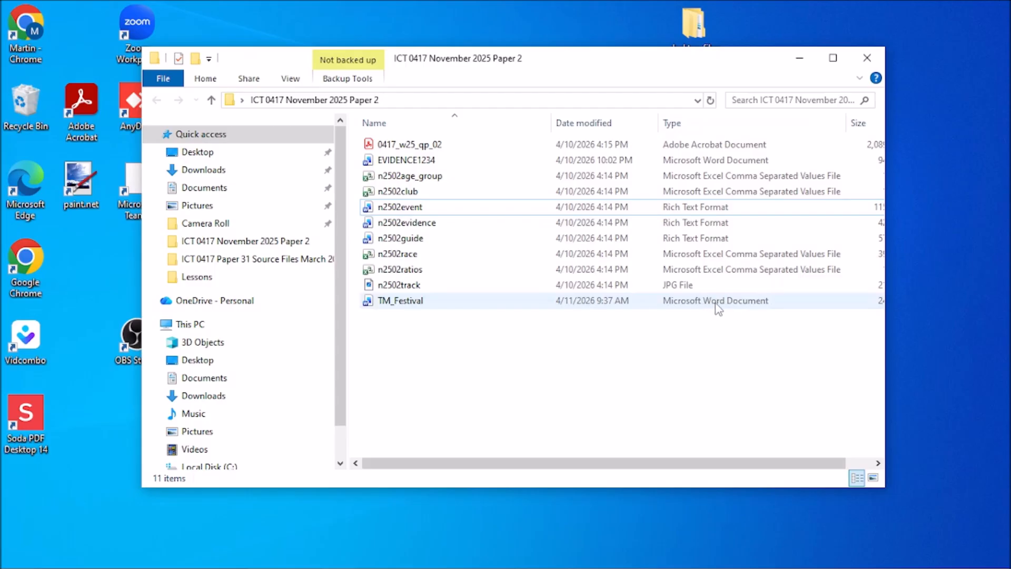
left_click_drag(886, 331, 947, 330)
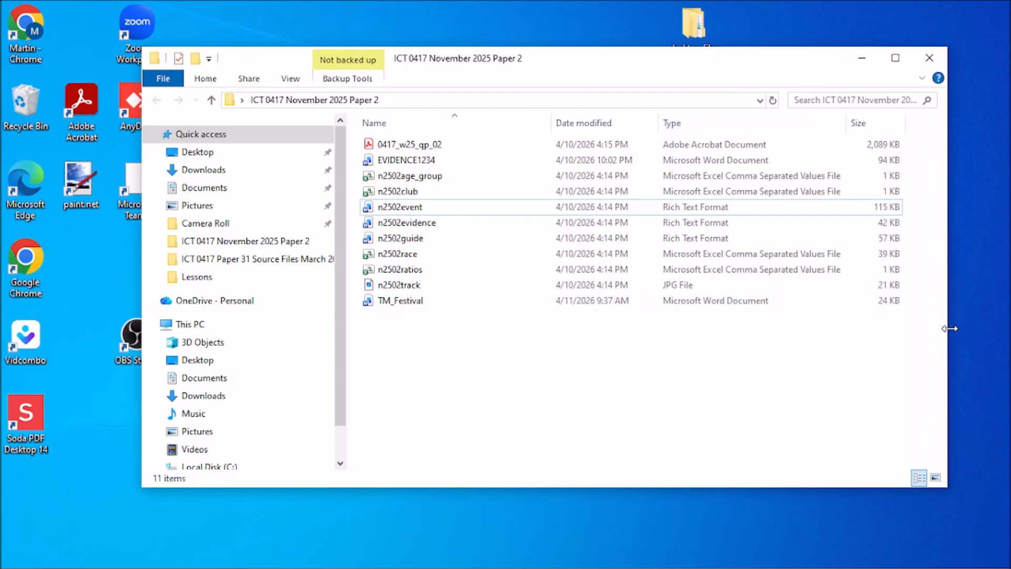
double_click(551, 122)
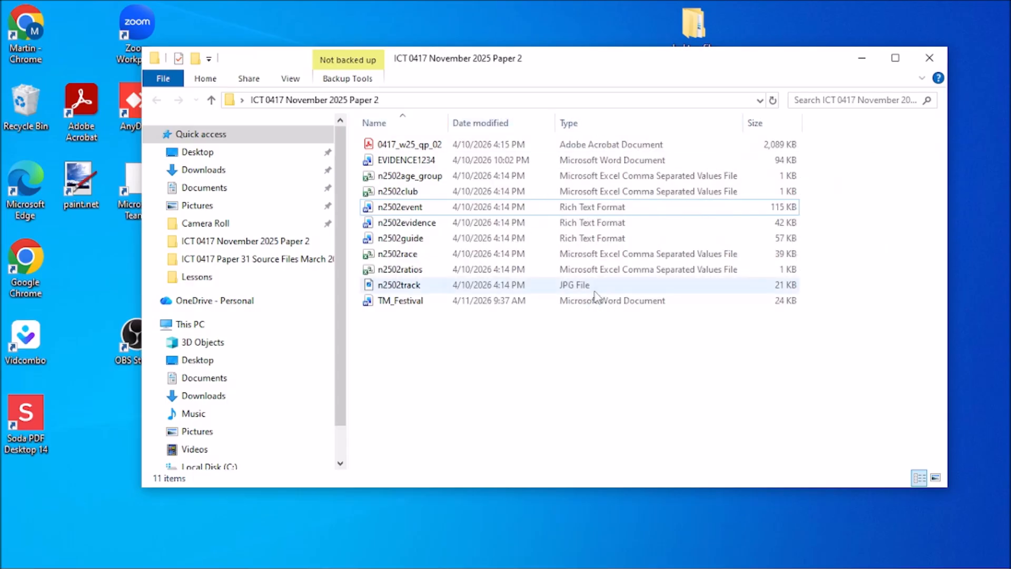
Capture the selected TM_Festival file row as a screenshot and copy it to the clipboard.
left_click(406, 304)
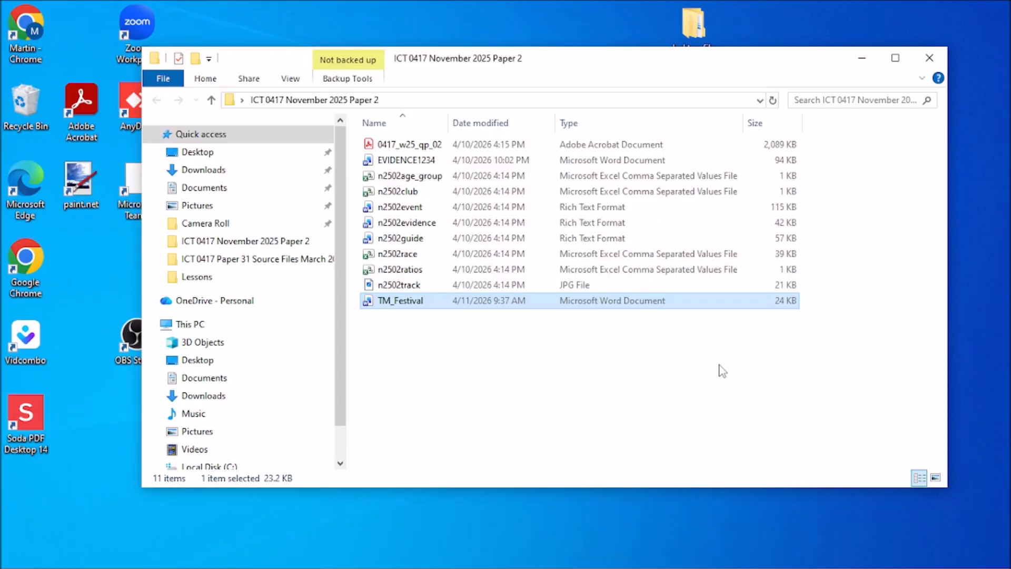
key("super+shift+s")
left_click_drag(356, 288, 810, 319)
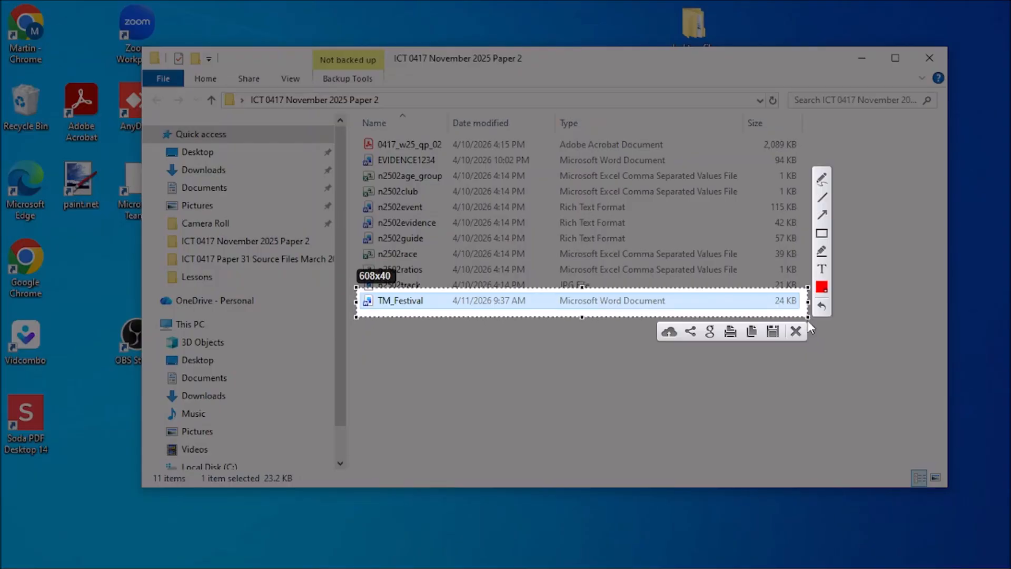
left_click(750, 337)
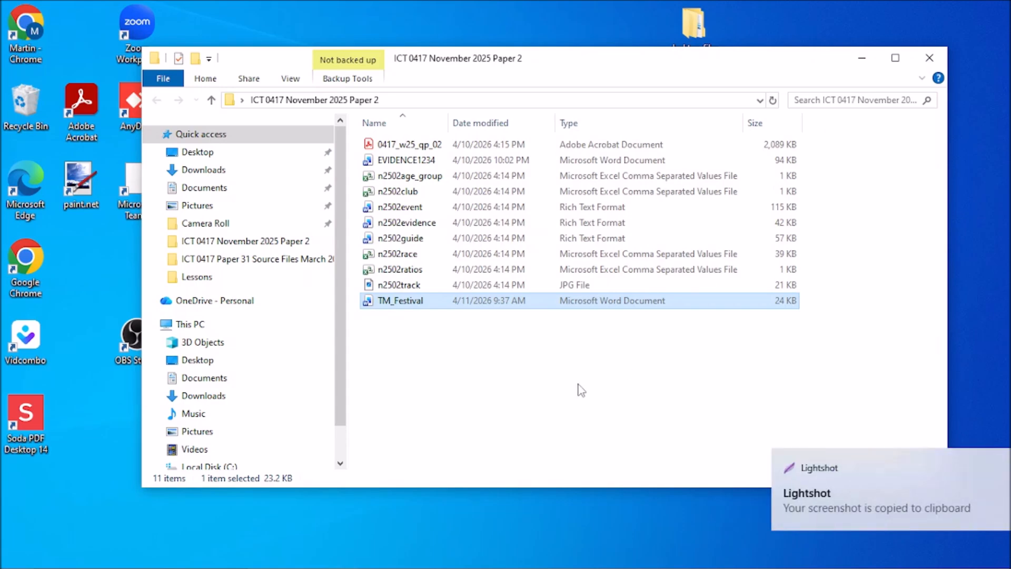
Bring the EVIDENCE1234 document to the front from the Word taskbar previews.
mouse_move(413, 566)
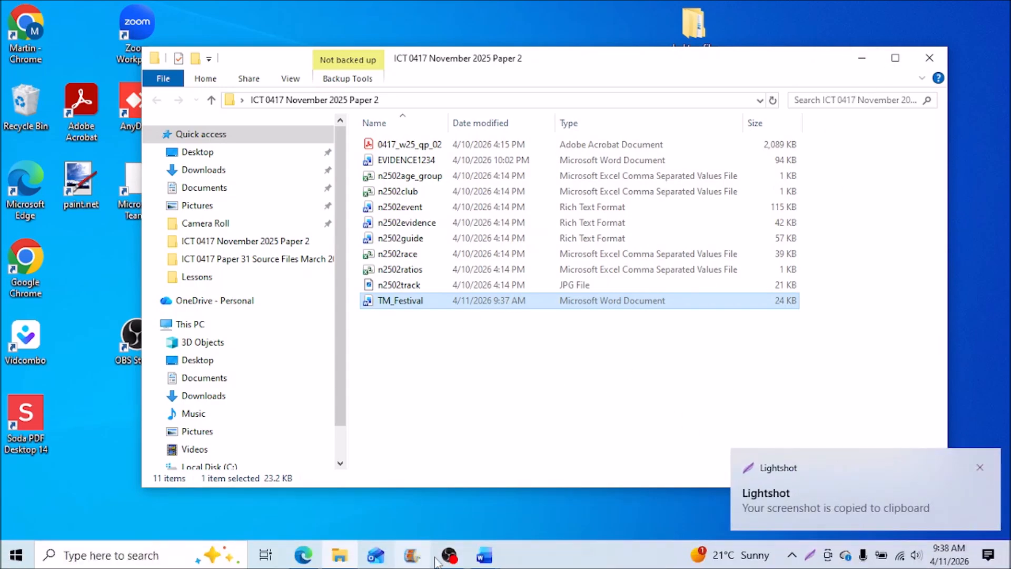
left_click(491, 562)
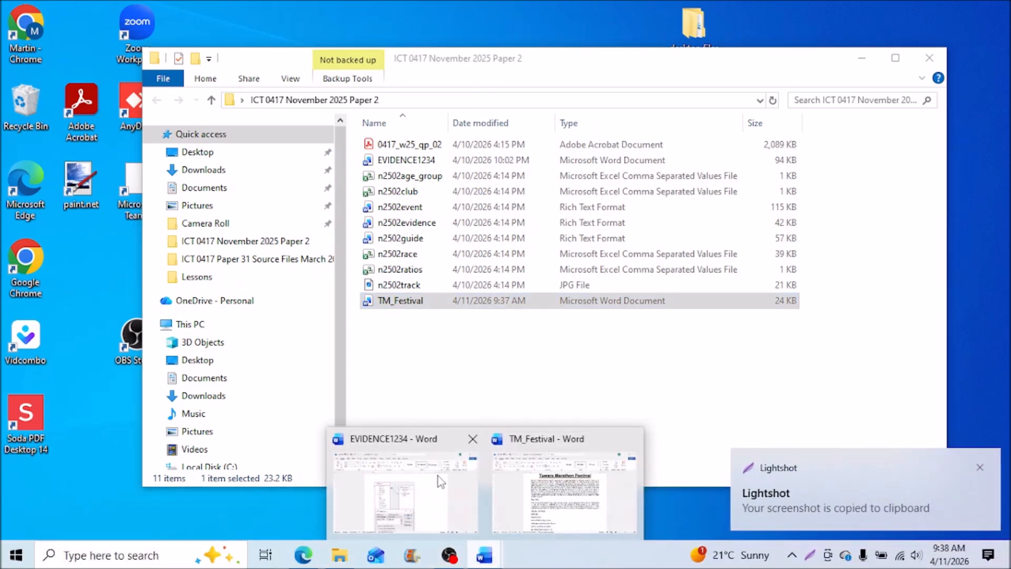
left_click(522, 500)
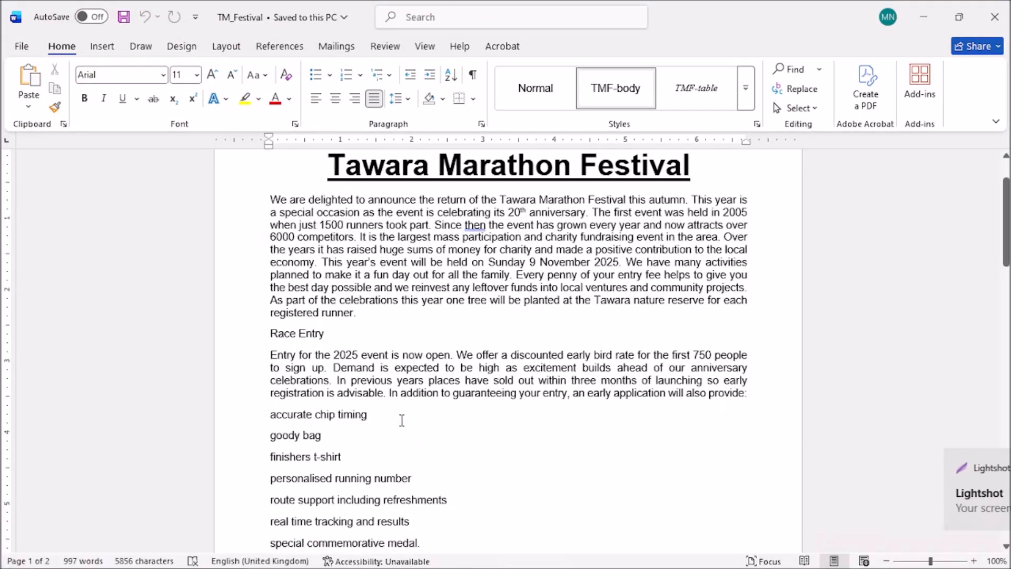
left_click(923, 17)
mouse_move(484, 565)
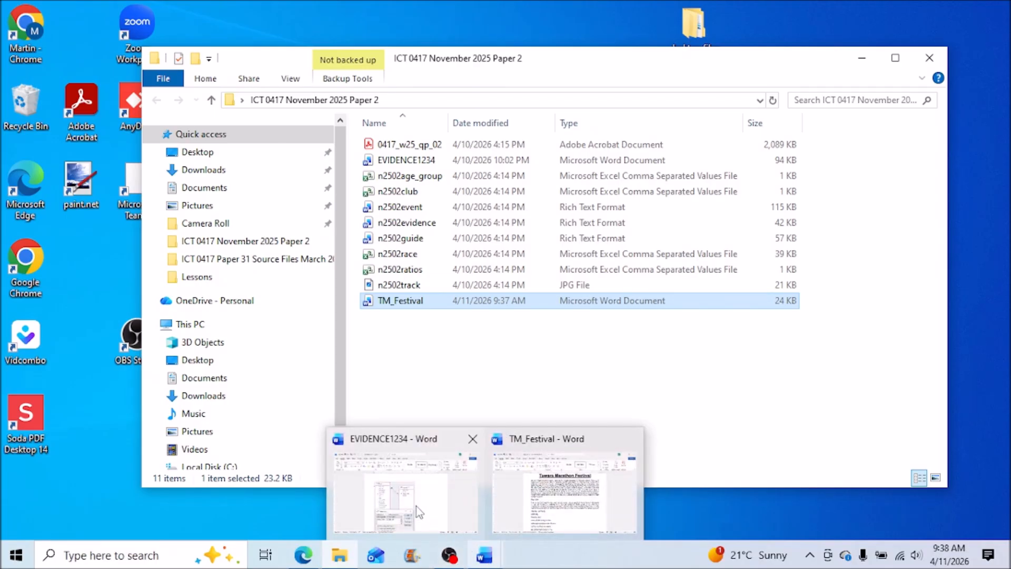
left_click(416, 495)
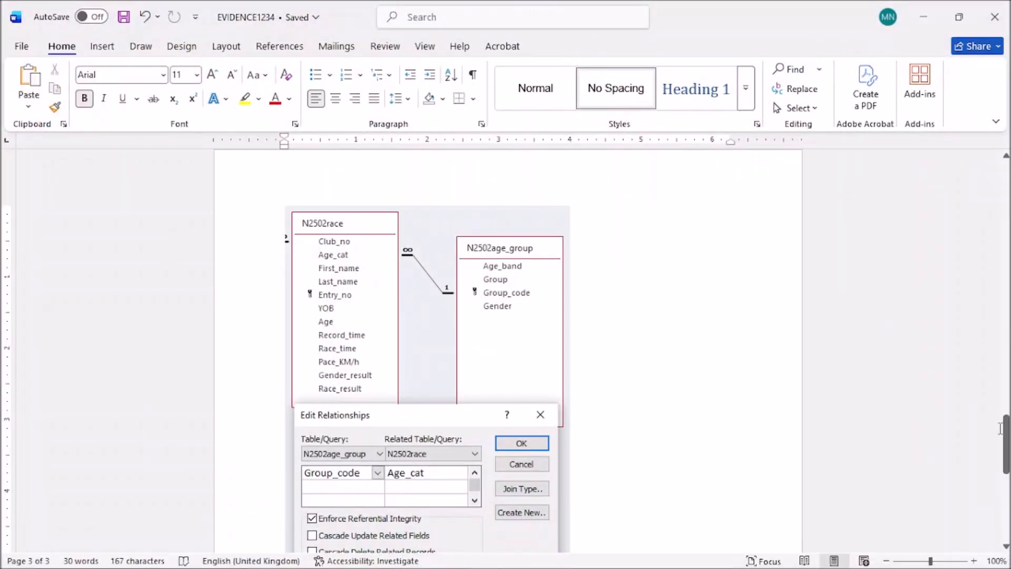
Paste the TM_Festival file screenshot on the line under 'Step 1 evidence:', then minimise Word.
left_click_drag(1004, 427, 1005, 164)
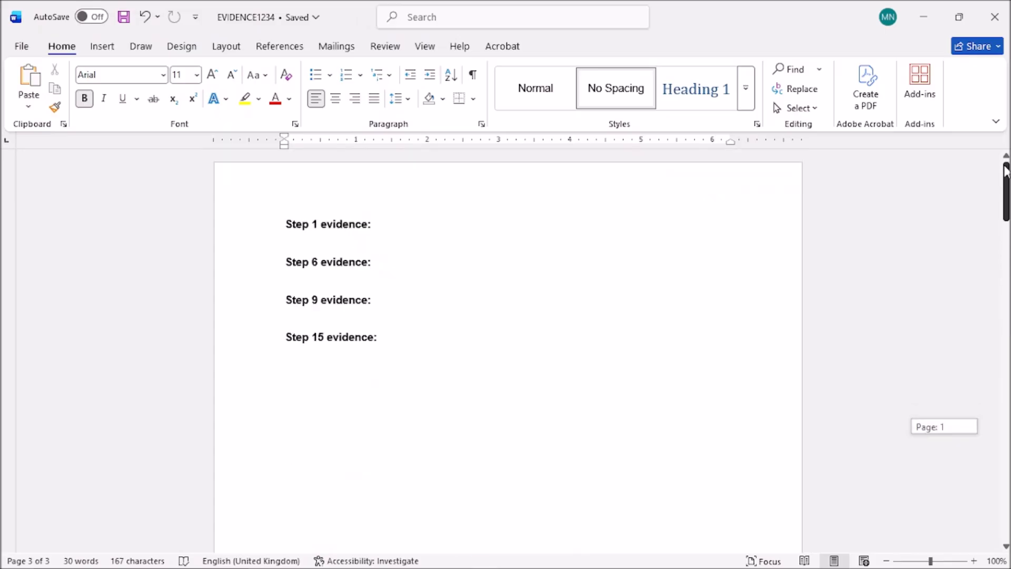
left_click(325, 235)
key("ctrl+v")
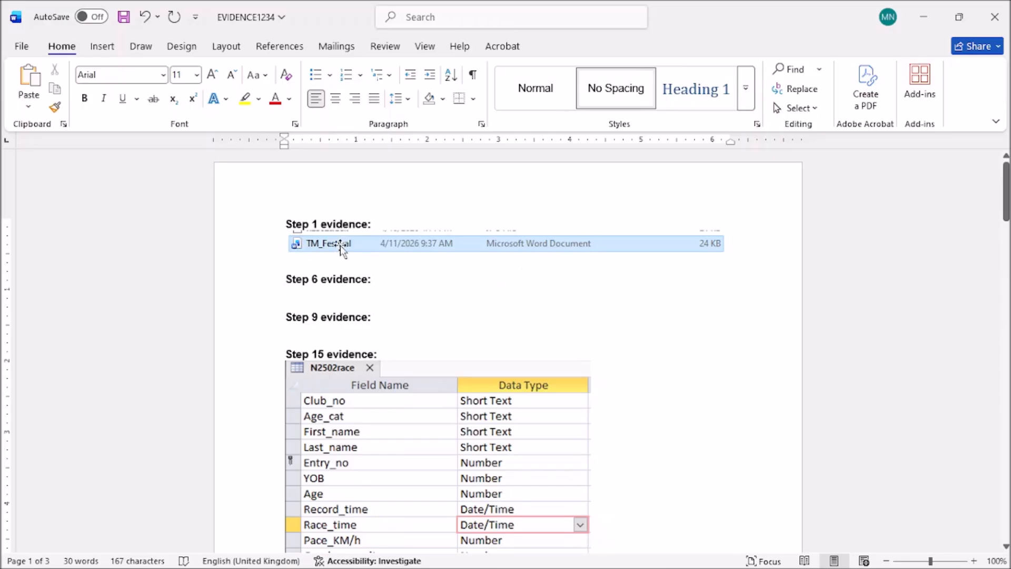
left_click(924, 16)
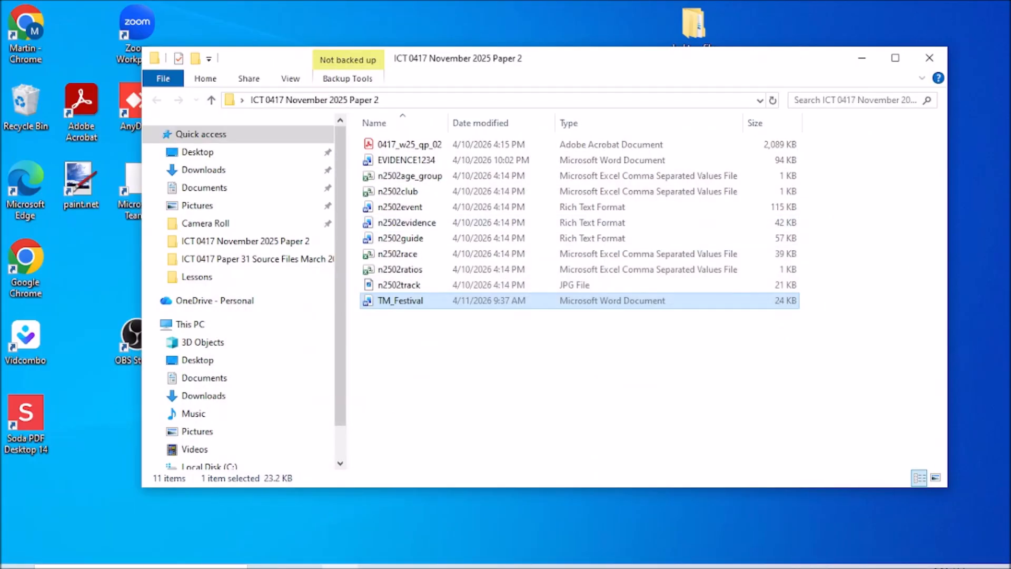
Tick the save task and underline automated page, right-aligned and header in question 2.
left_click(303, 555)
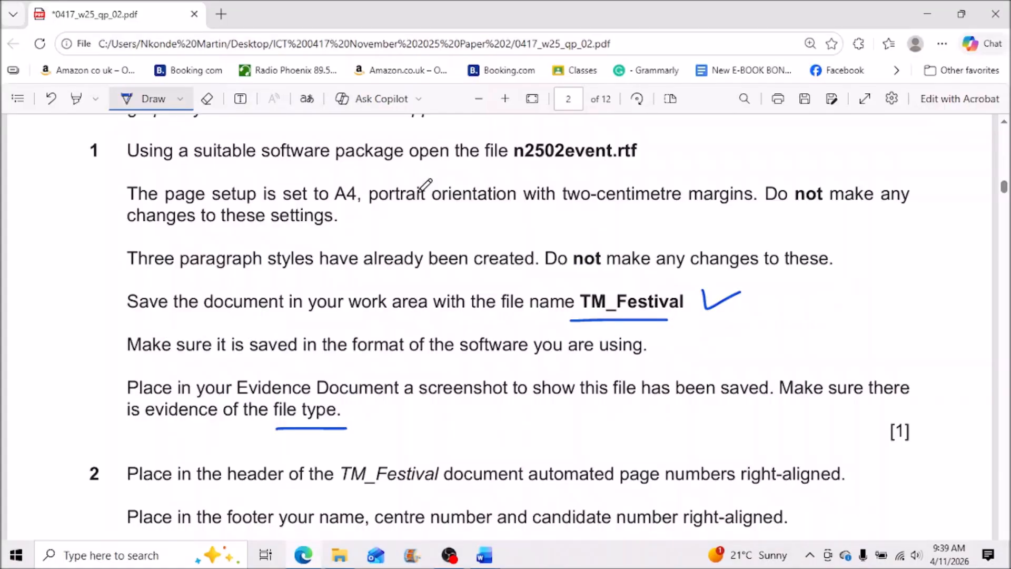
scroll(622, 352, "down", 3)
left_click_drag(869, 183, 958, 159)
scroll(698, 341, "up", 1)
scroll(699, 341, "down", 1)
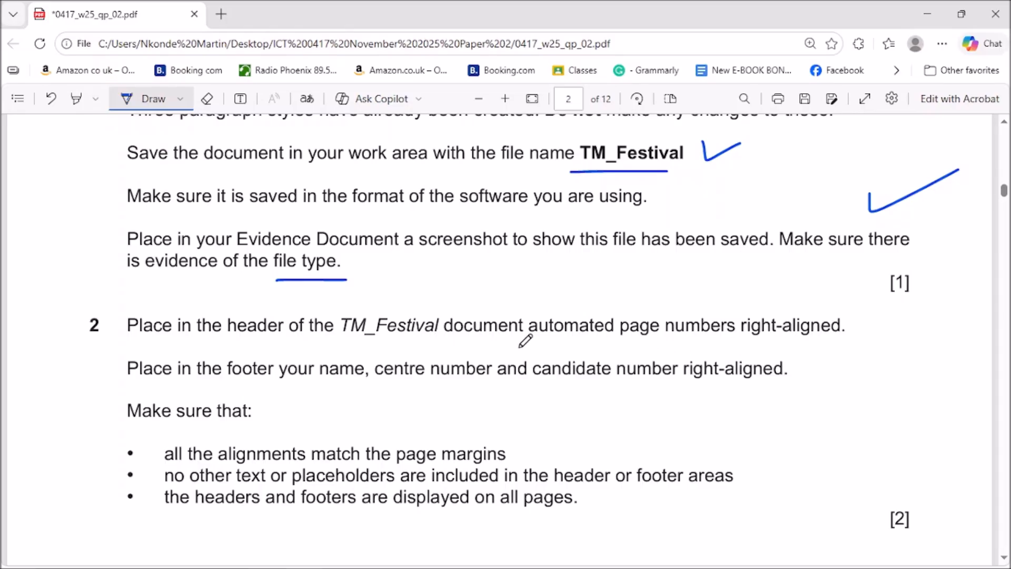
left_click_drag(527, 339, 652, 339)
left_click_drag(739, 345, 839, 343)
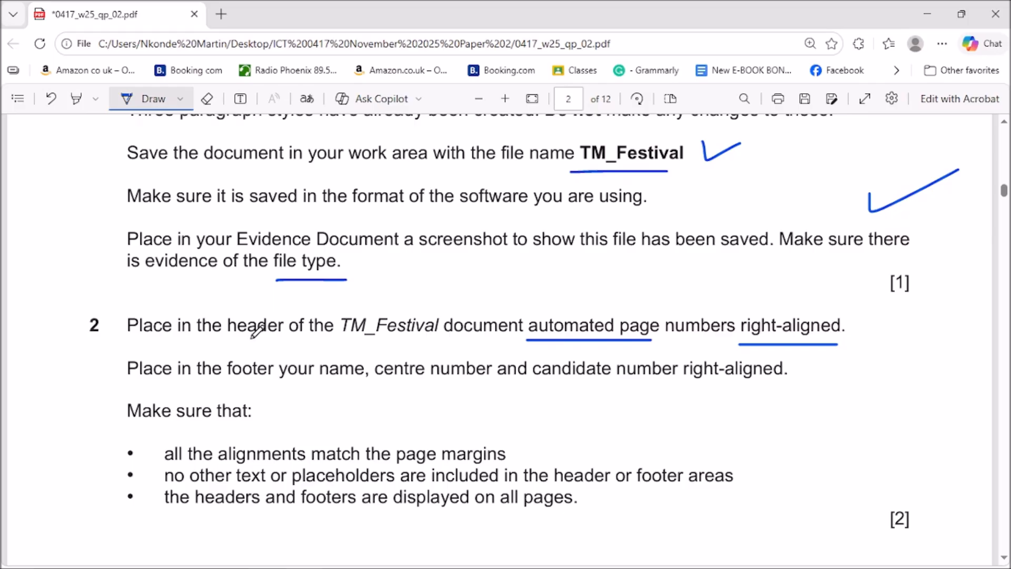
left_click_drag(223, 340, 278, 341)
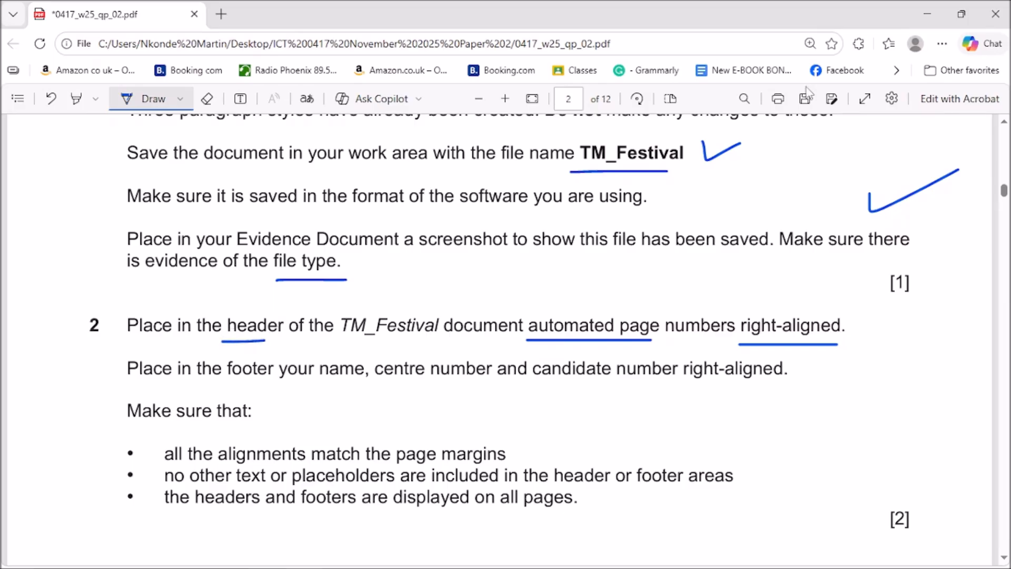
left_click(927, 14)
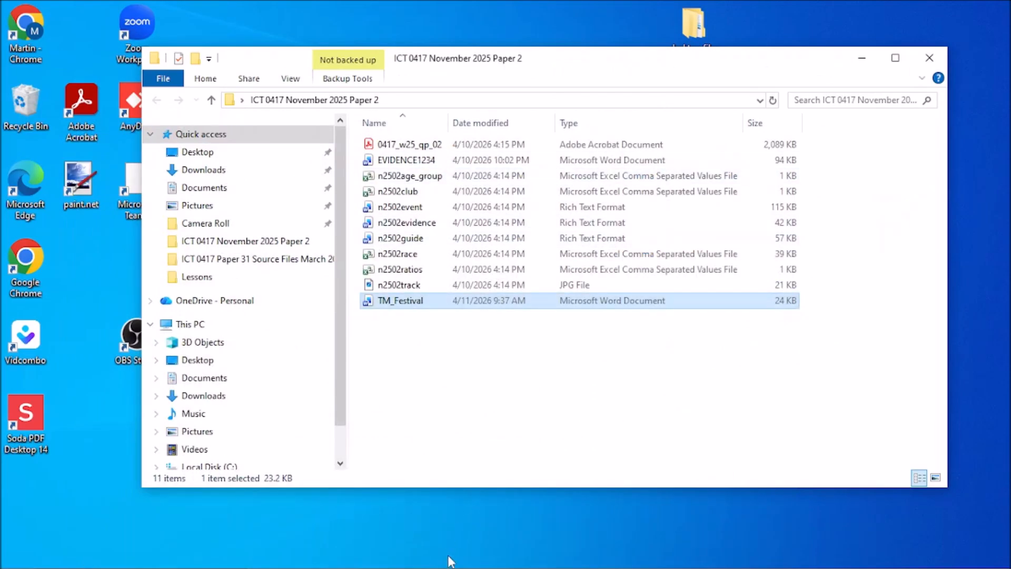
Add a blank three-column header to TM_Festival.
mouse_move(450, 562)
mouse_move(483, 561)
left_click(561, 505)
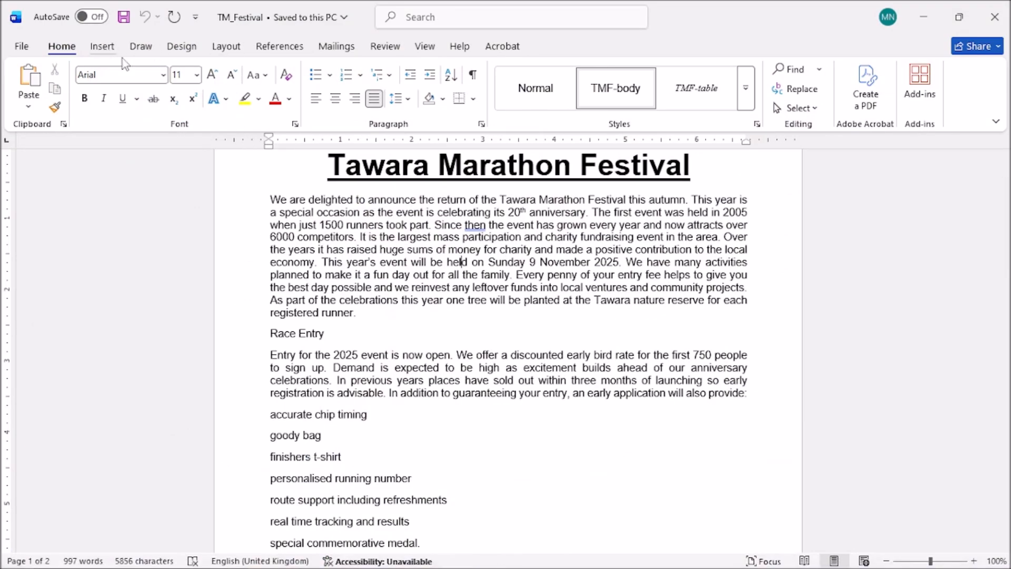
left_click(102, 46)
left_click(598, 72)
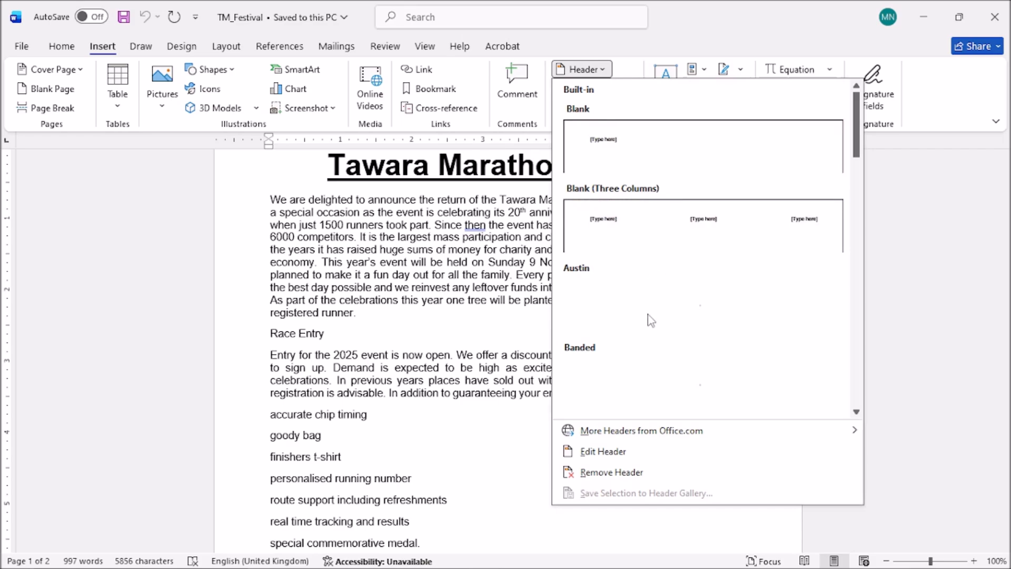
left_click(666, 223)
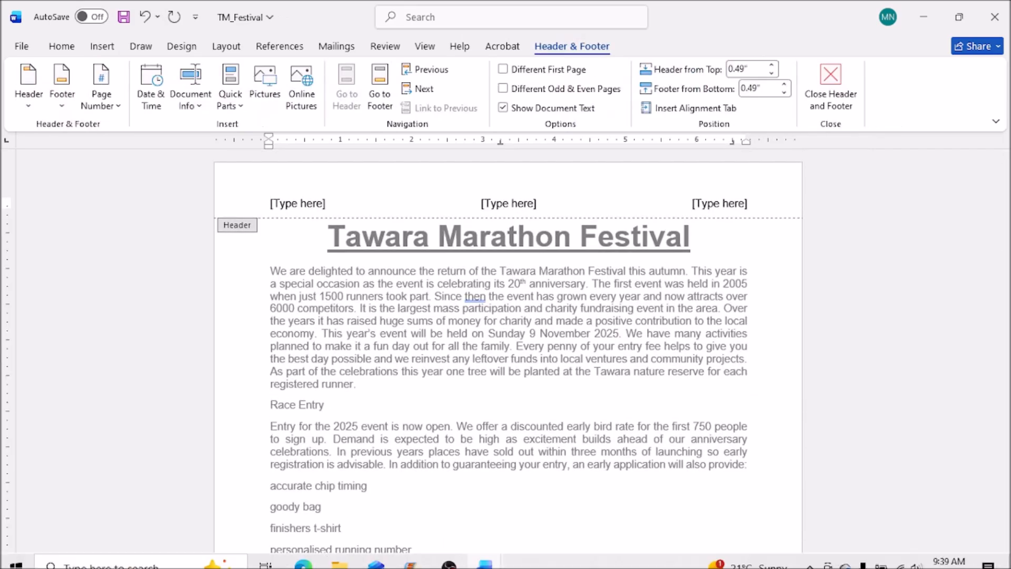
Delete the right-hand [Type here] header placeholder.
mouse_move(480, 565)
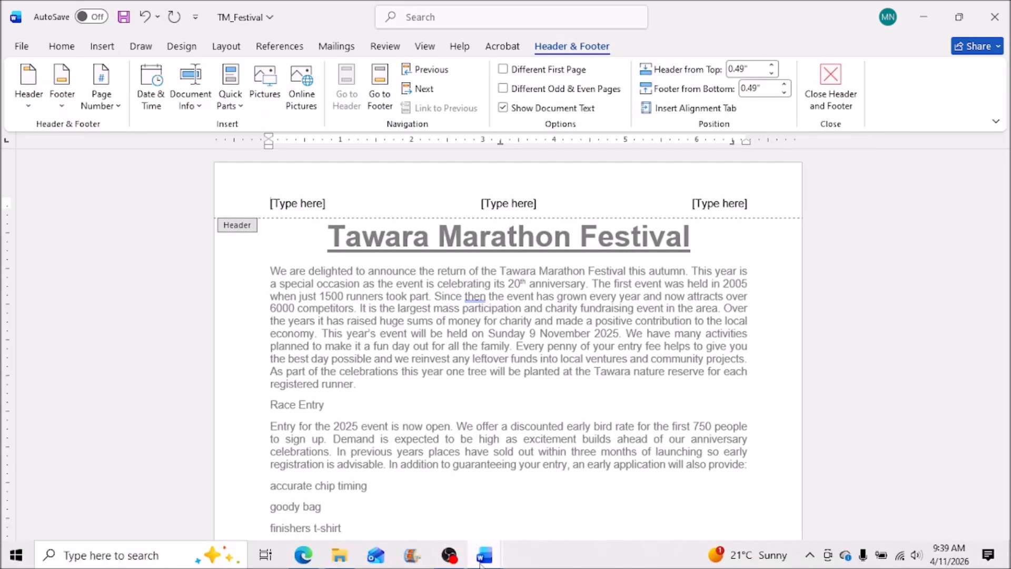
left_click(714, 203)
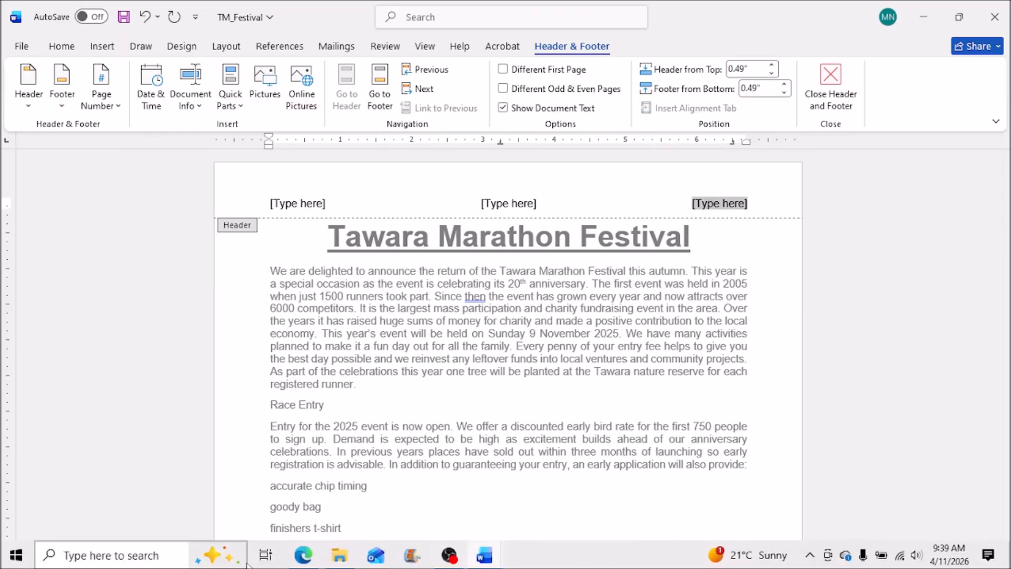
left_click(303, 557)
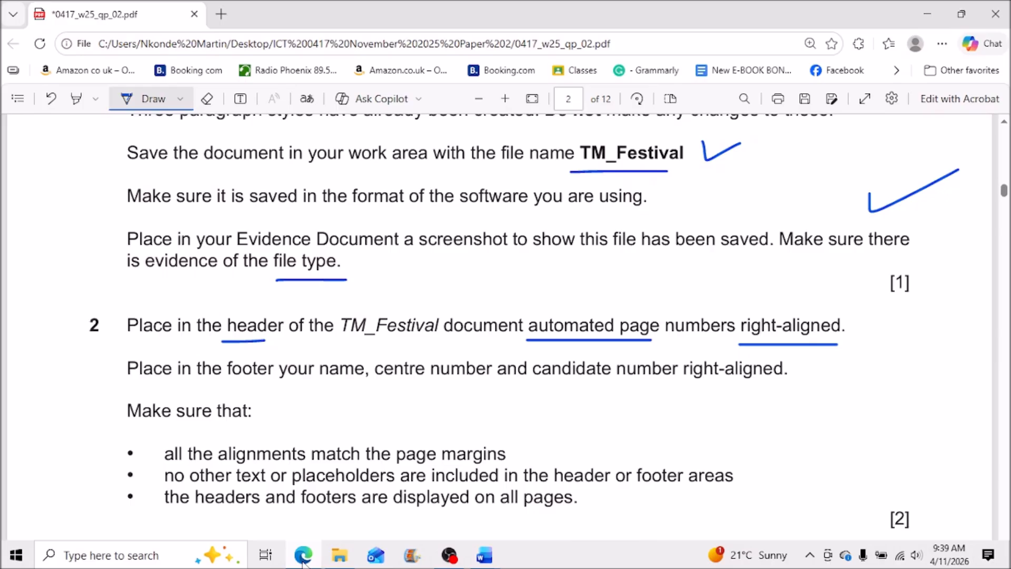
left_click(303, 557)
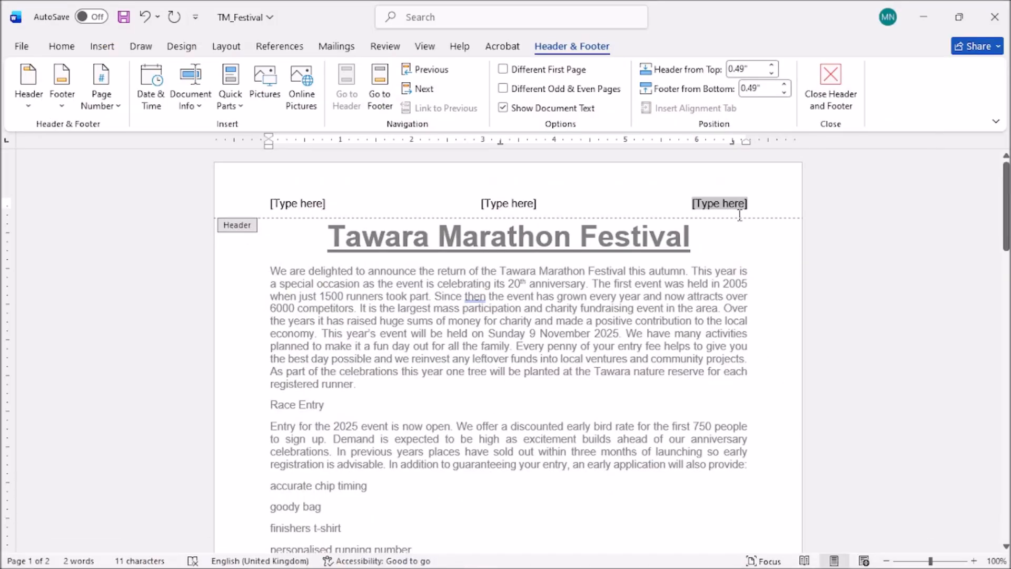
key("Delete")
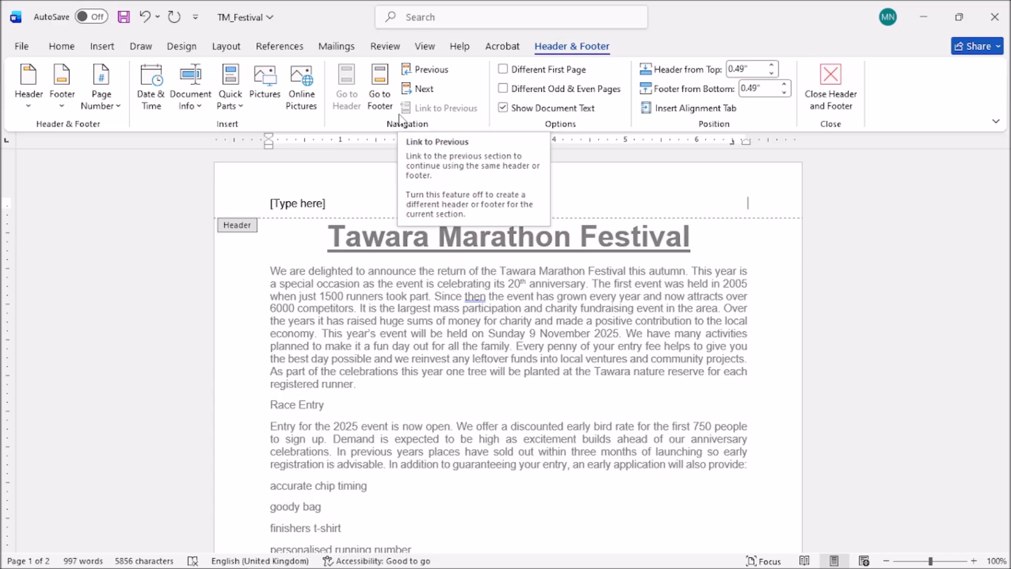
Insert a Page field formatted 1, 2, 3 in the right-hand header position.
left_click(230, 87)
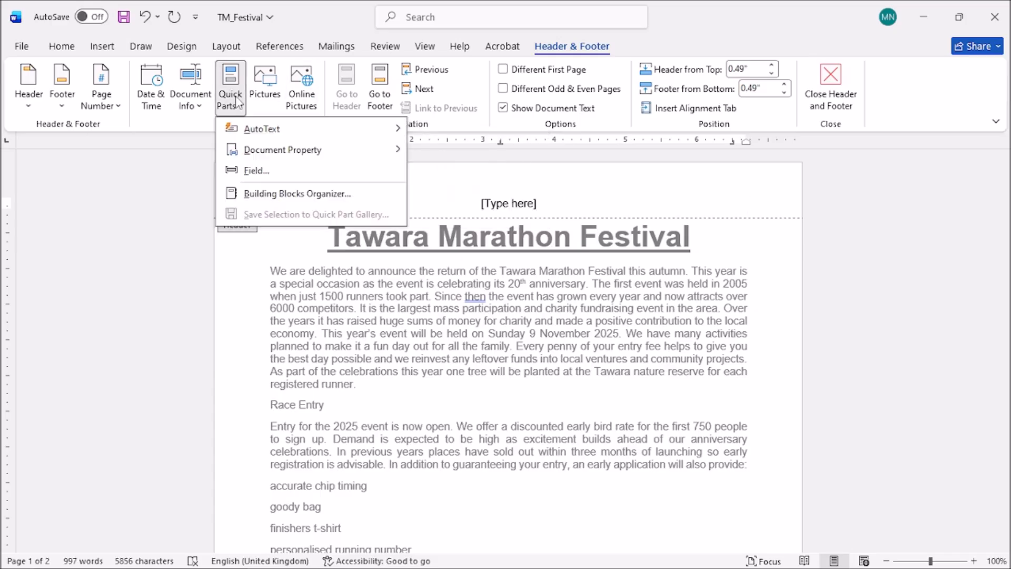
left_click(265, 169)
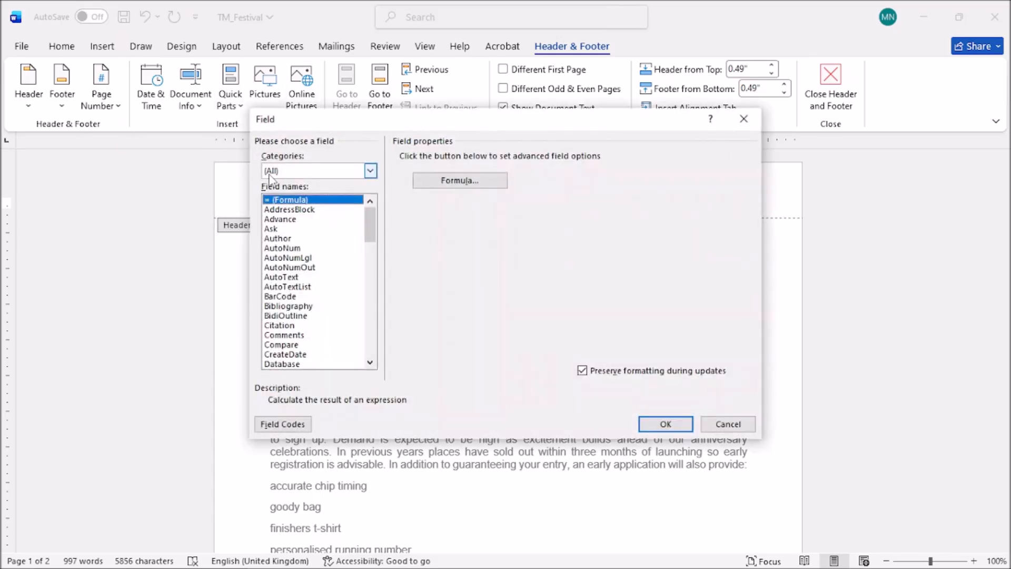
key("p")
left_click(427, 172)
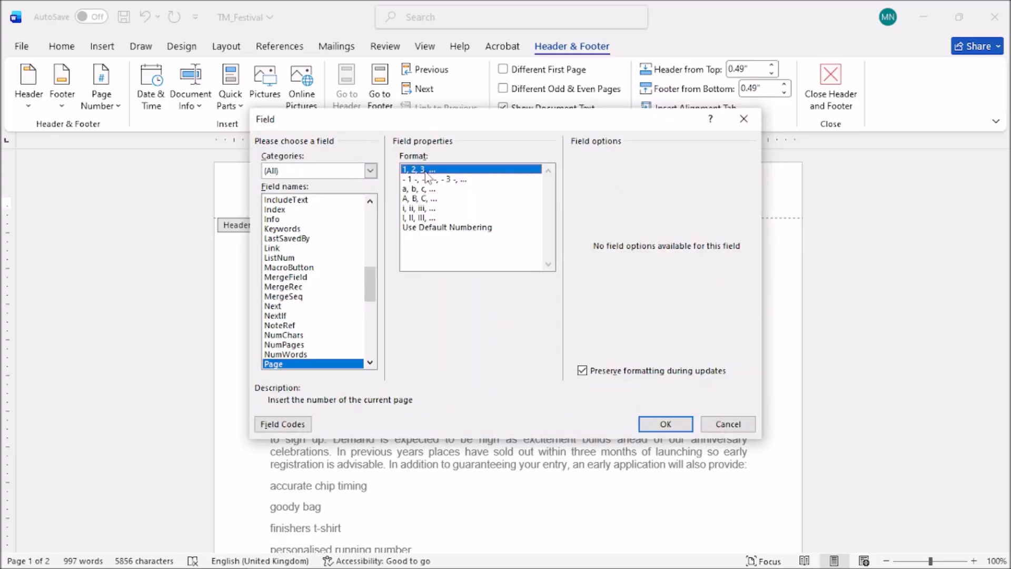
left_click(665, 424)
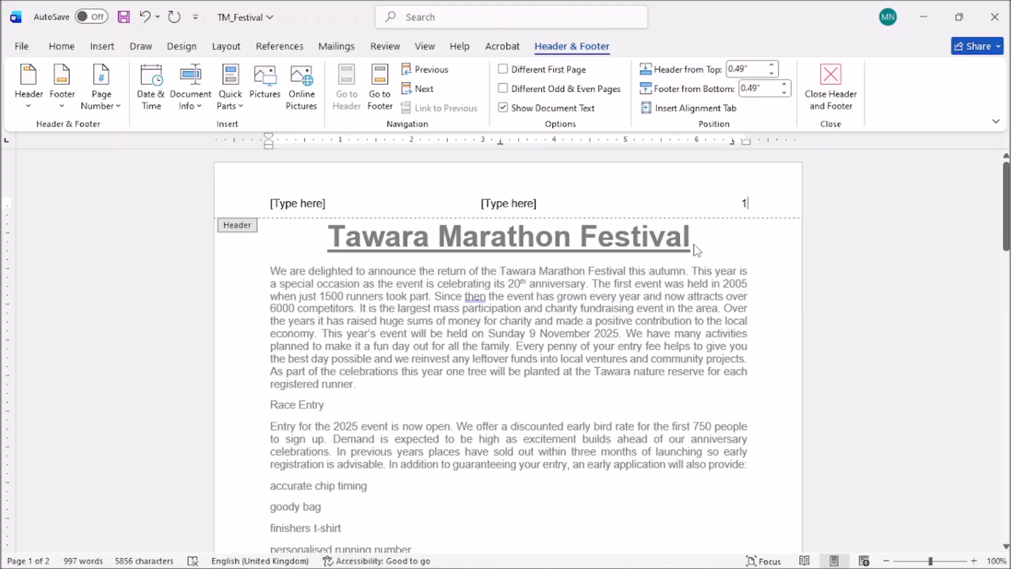
Ink-underline 'right-aligned' in question 2's footer instruction in the exam PDF, then return to Word.
mouse_move(337, 568)
left_click(305, 562)
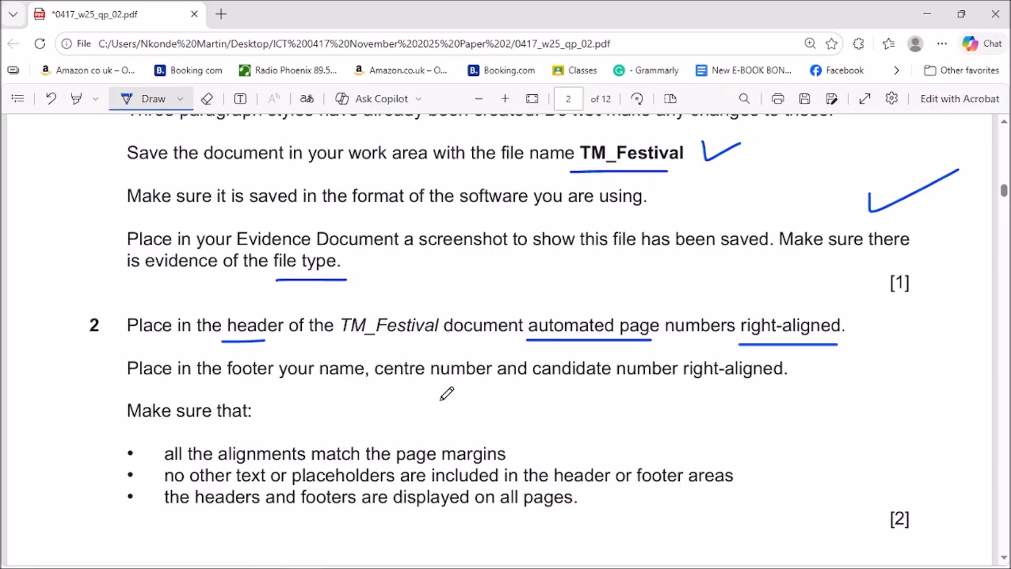
scroll(447, 392, "up", 2)
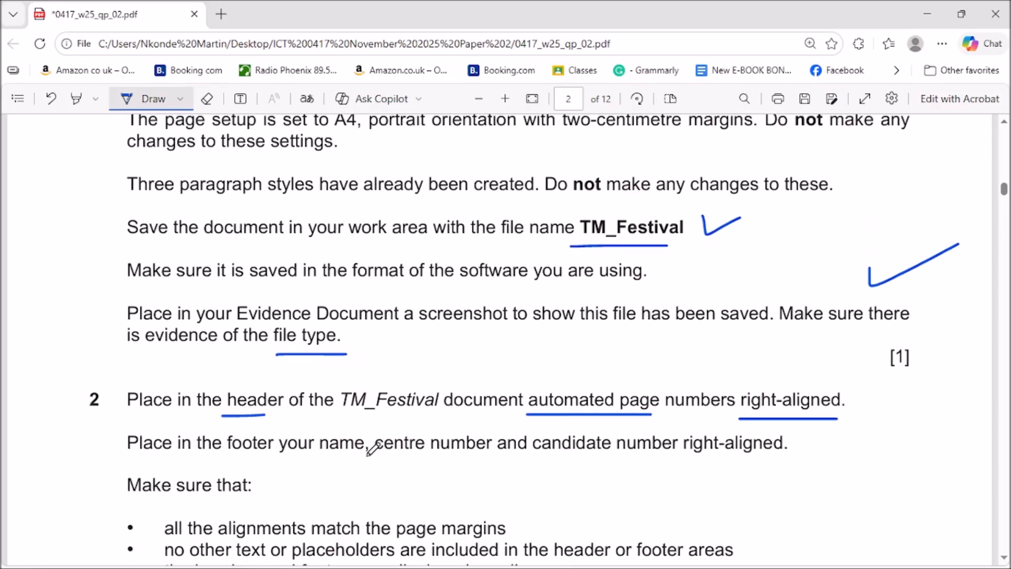
scroll(414, 446, "down", 4)
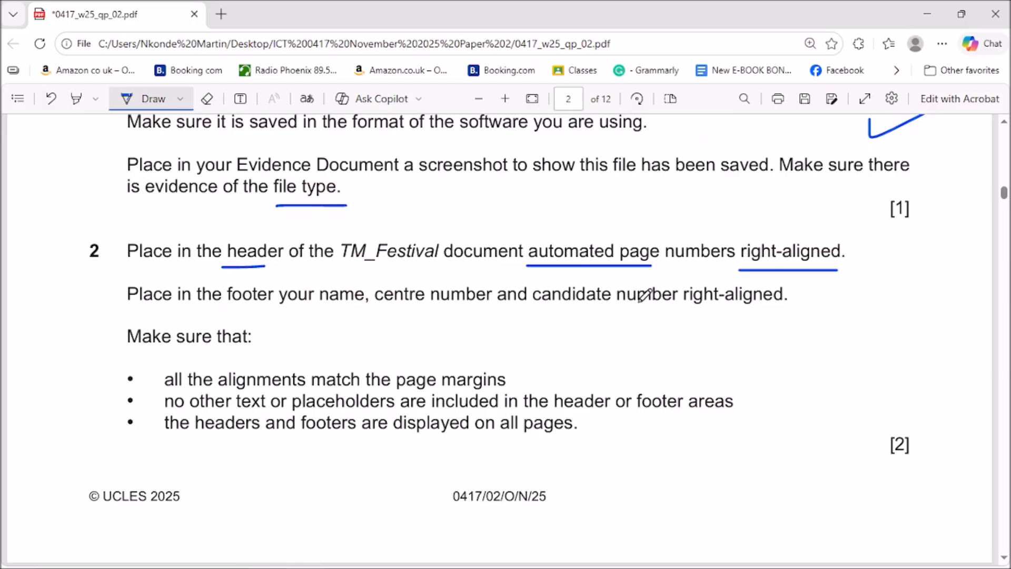
left_click_drag(684, 309, 800, 314)
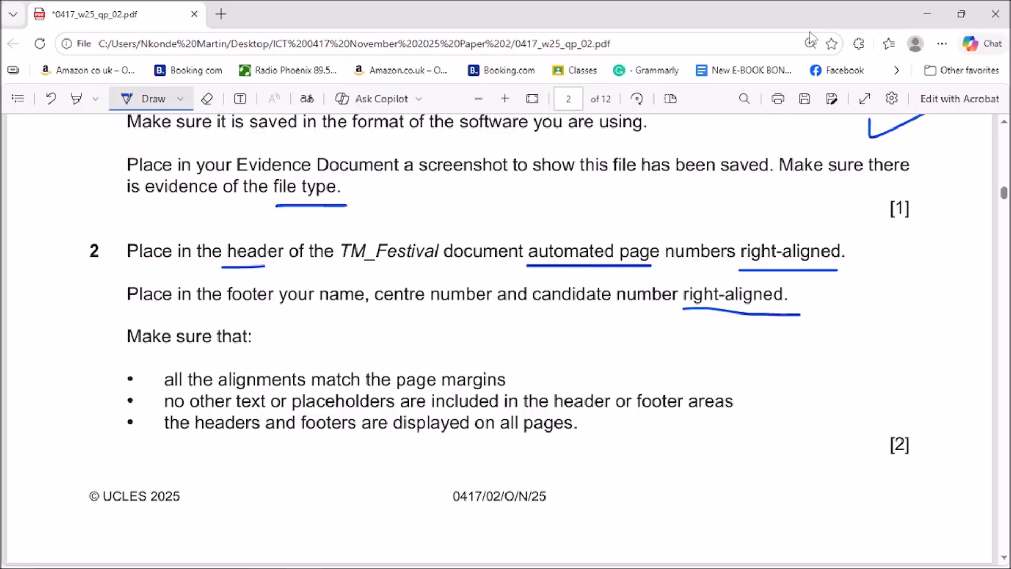
left_click(923, 12)
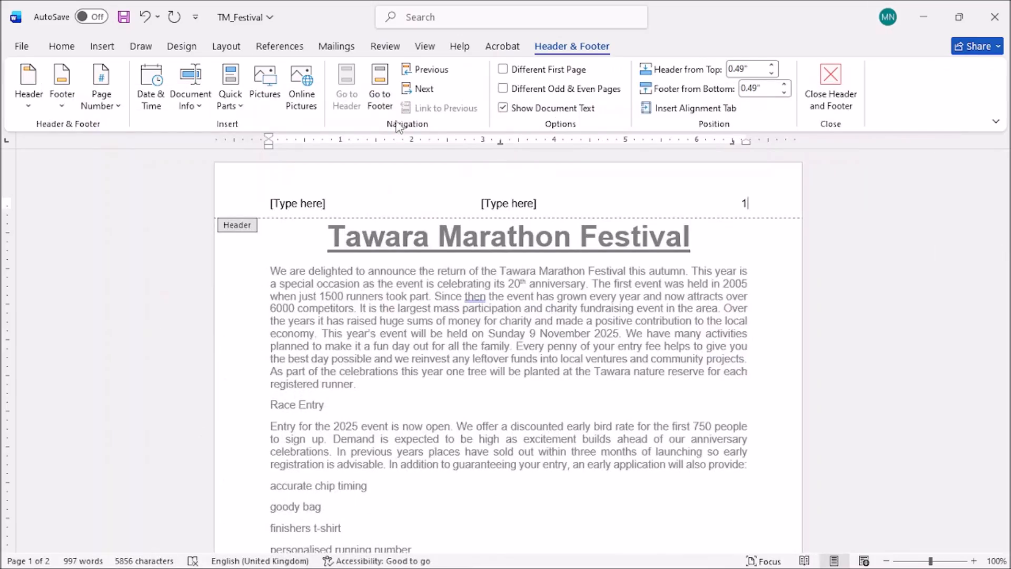
Insert a Blank (Three Columns) footer into TM_Festival.
left_click(103, 47)
left_click(582, 88)
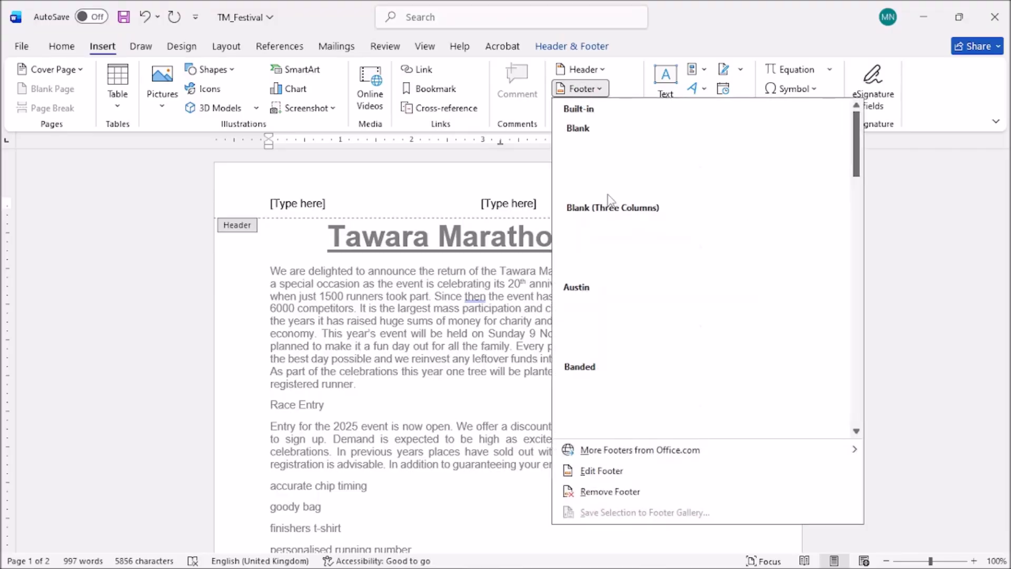
left_click(629, 254)
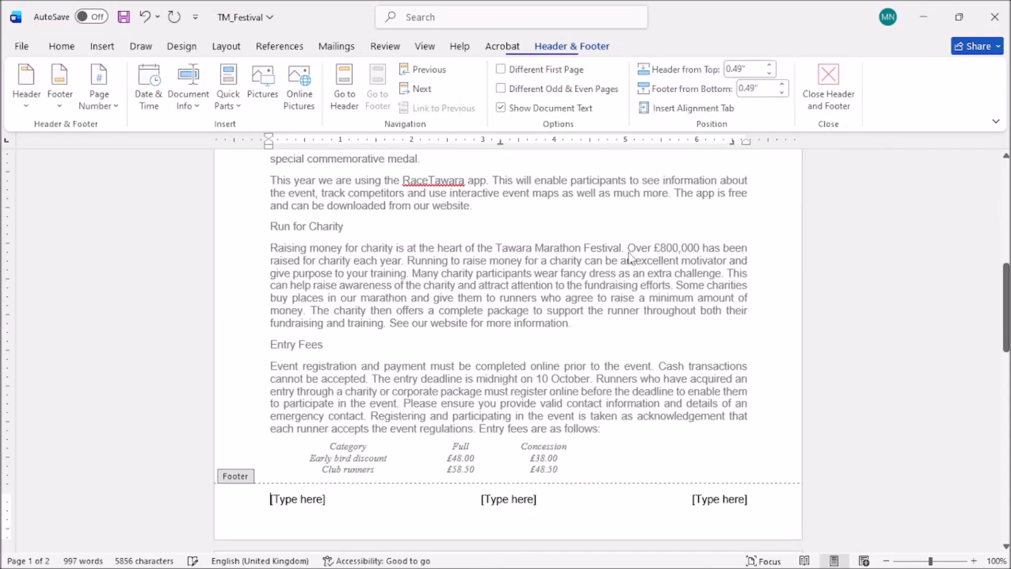
Type the candidate's name, centre number and candidate number into the right footer column.
left_click(713, 501)
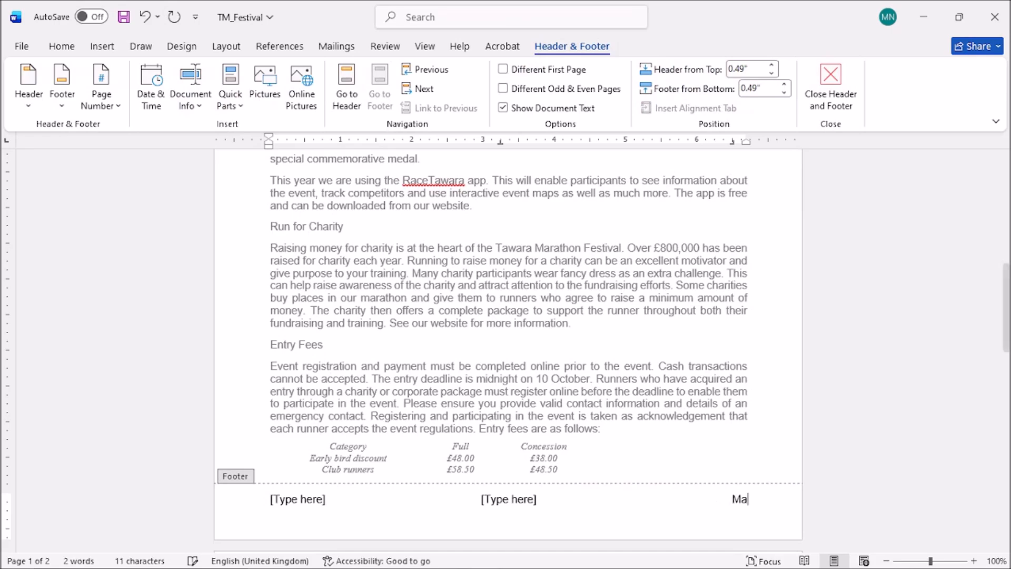
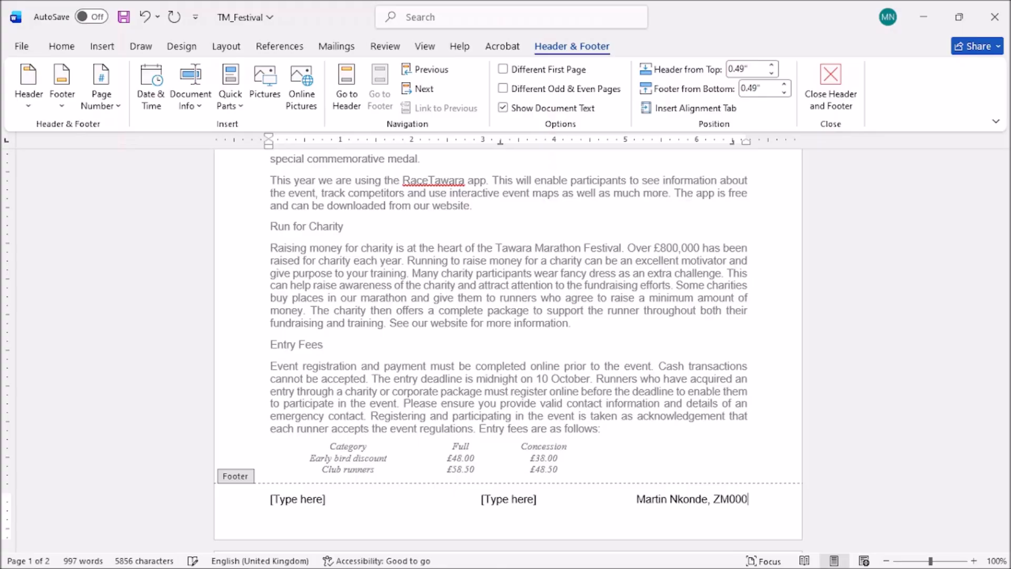
type("1, 1234")
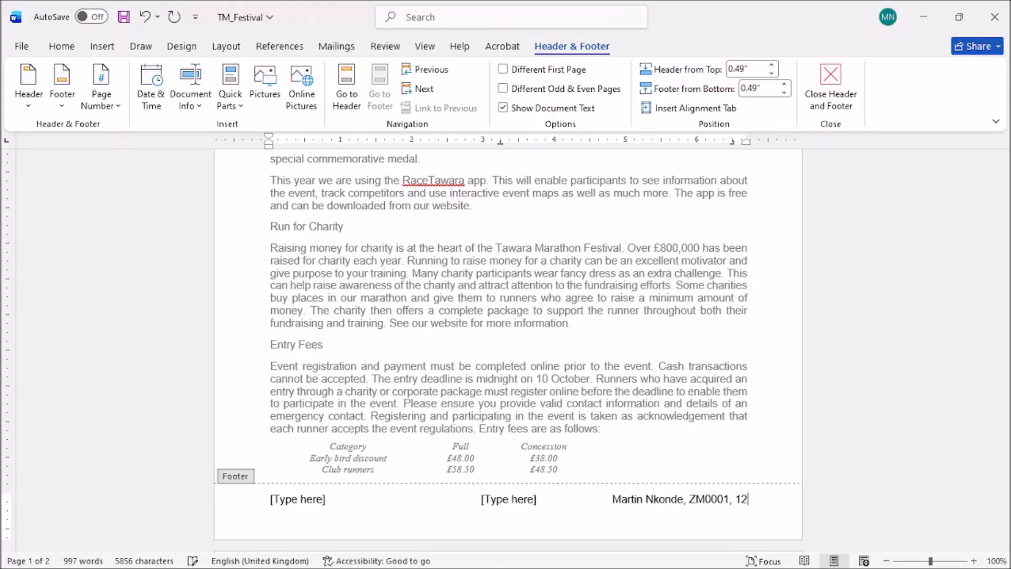
mouse_move(320, 567)
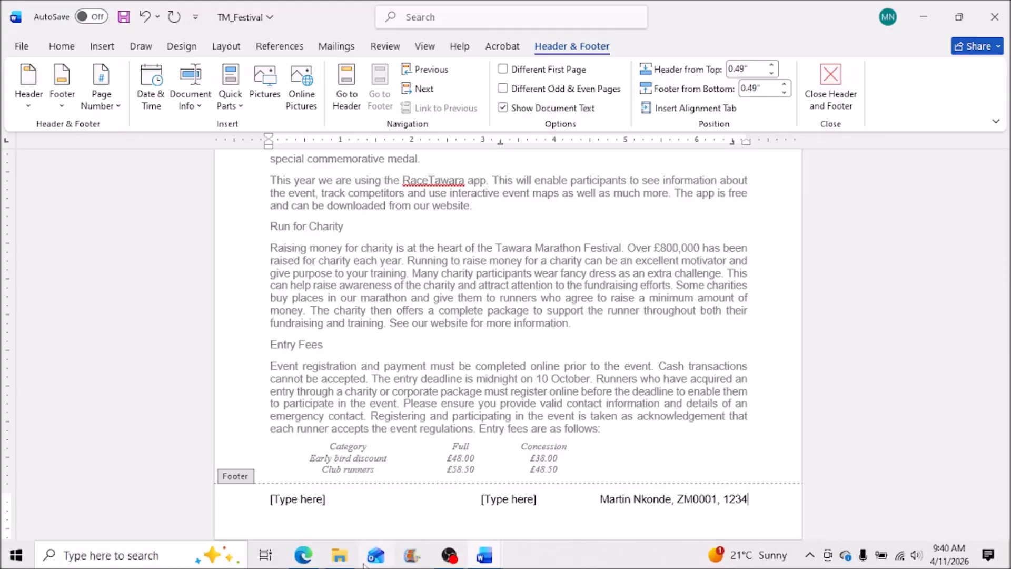
left_click(310, 558)
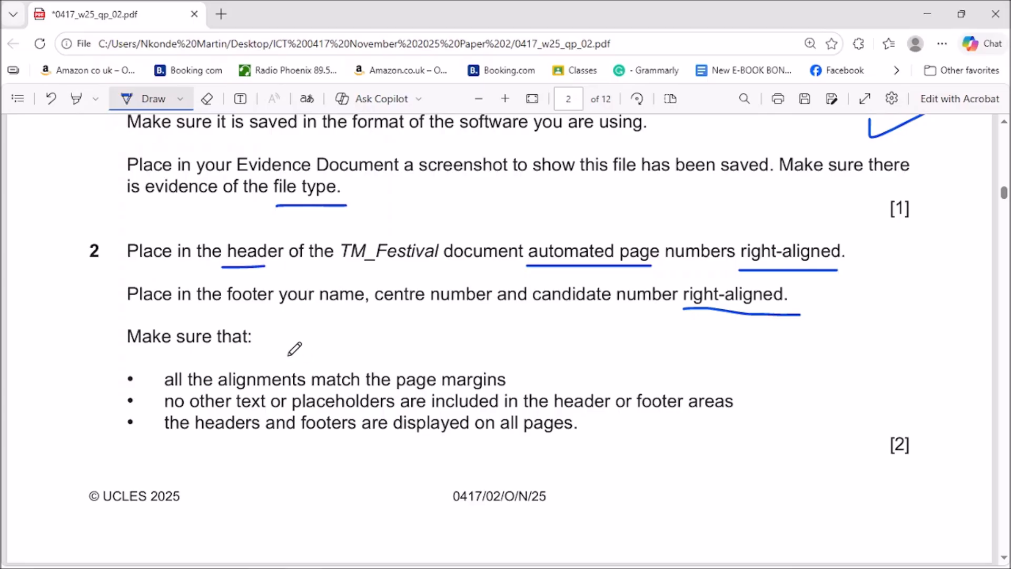
Ink-underline 'placeholders' in question 2 of the exam PDF, then close Edge.
scroll(225, 385, "down", 1)
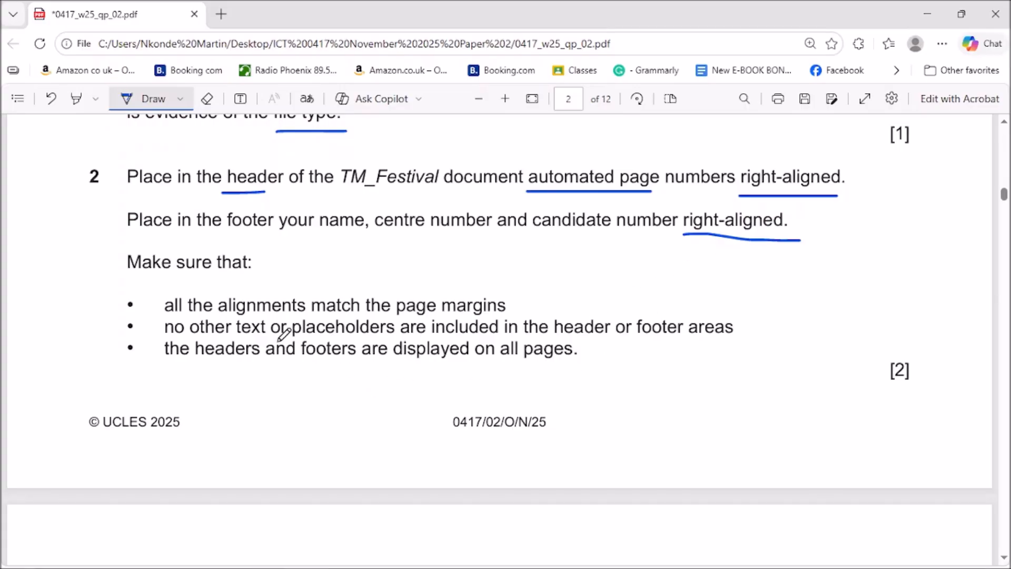
left_click_drag(289, 341, 373, 338)
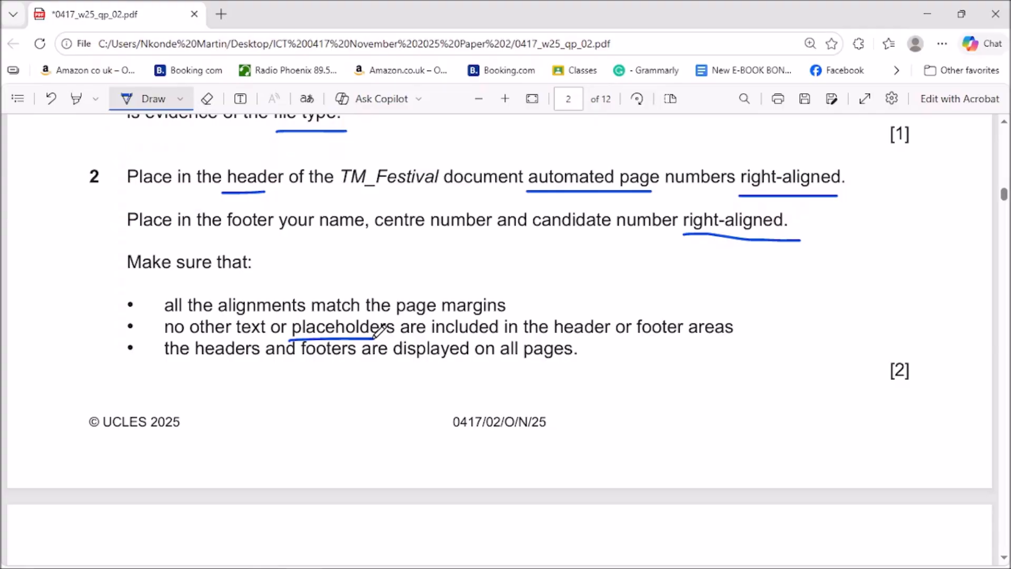
left_click(932, 6)
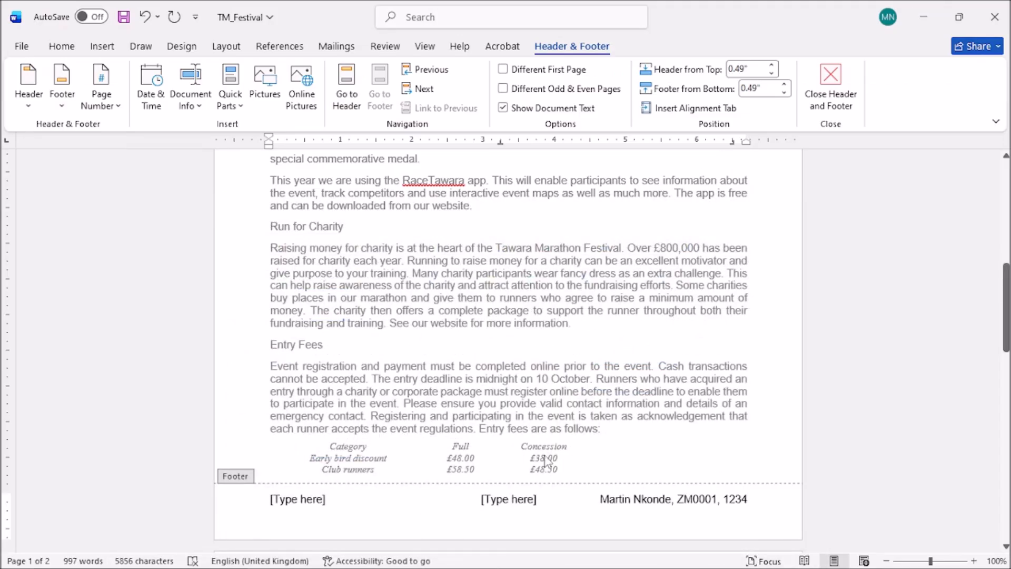
Delete the empty centre and left footer placeholders.
left_click(507, 500)
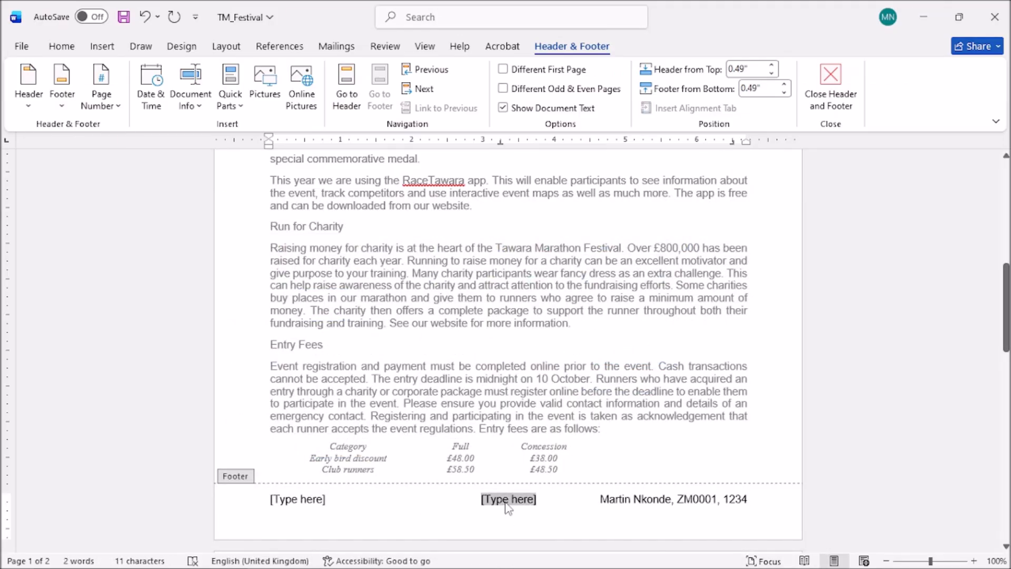
key("Delete")
left_click(290, 500)
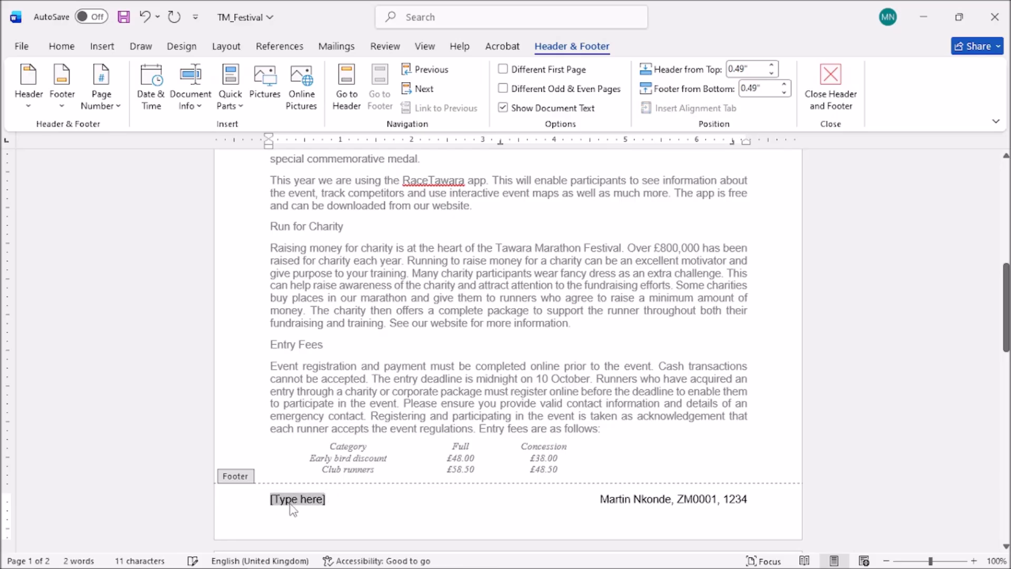
key("Delete")
Delete the centre and left header placeholders, leaving only page number 1.
scroll(463, 512, "up", 4)
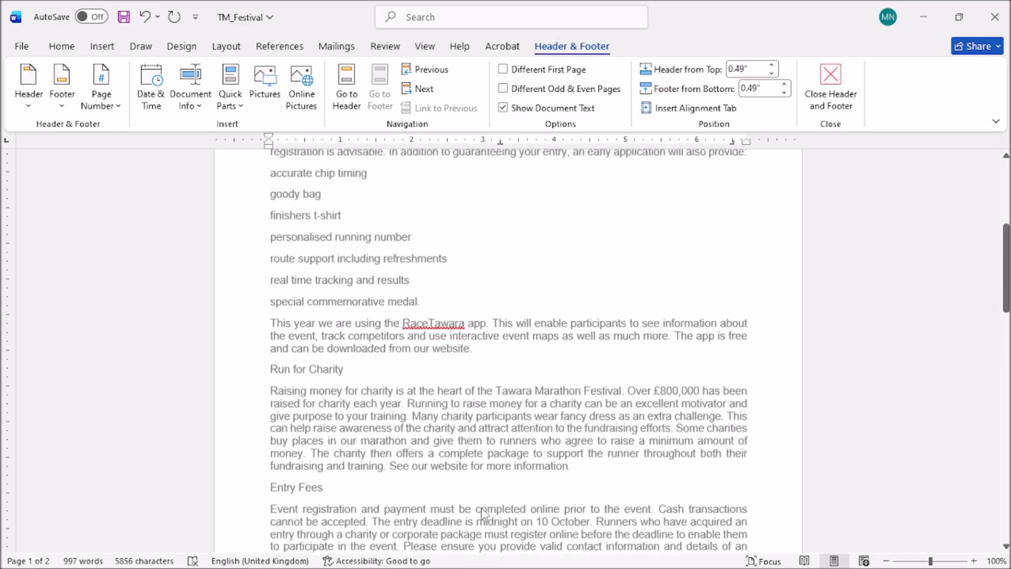
scroll(482, 510, "up", 3)
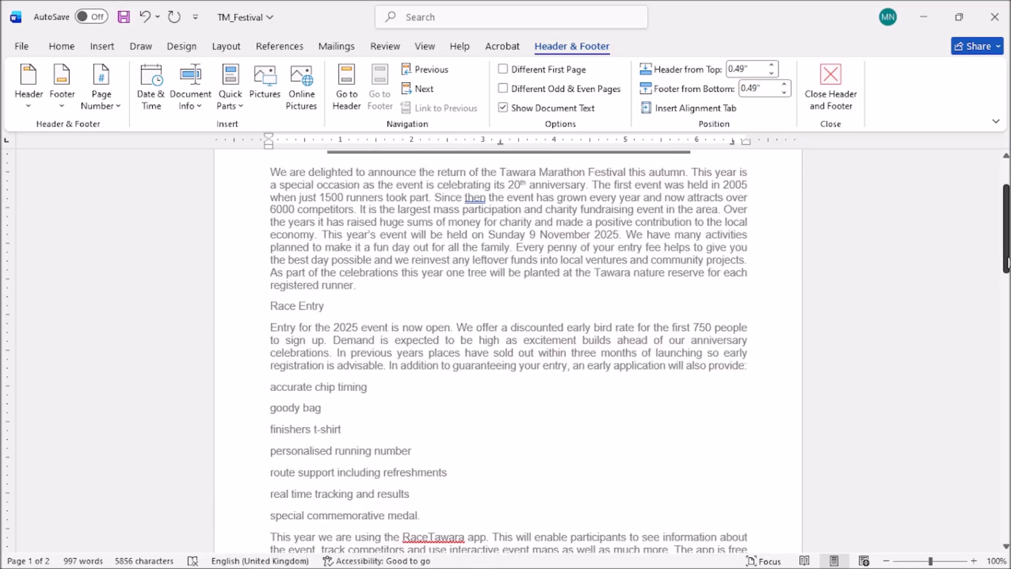
scroll(508, 347, "up", 3)
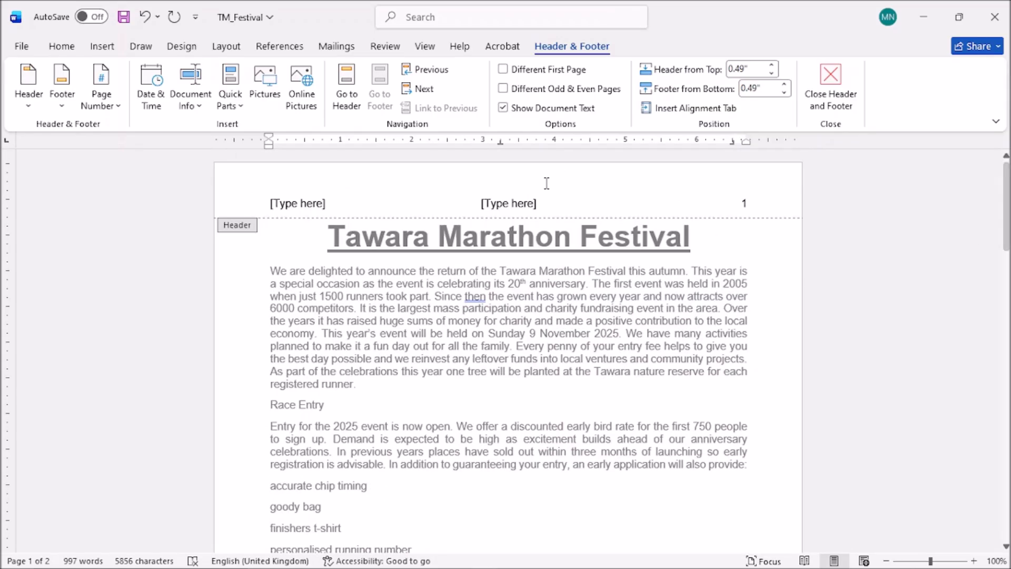
left_click(509, 207)
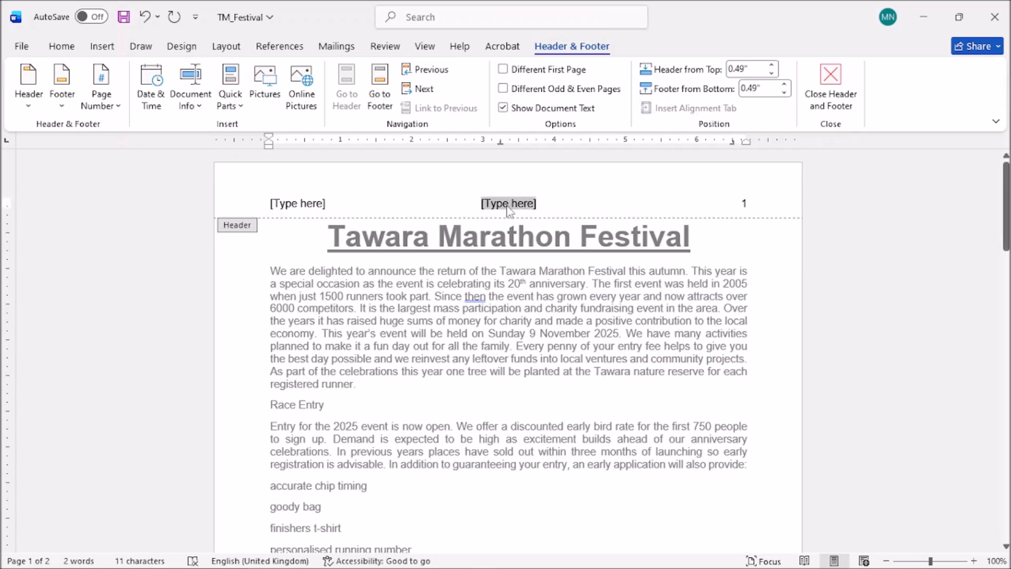
key("Delete")
left_click(305, 203)
key("Delete")
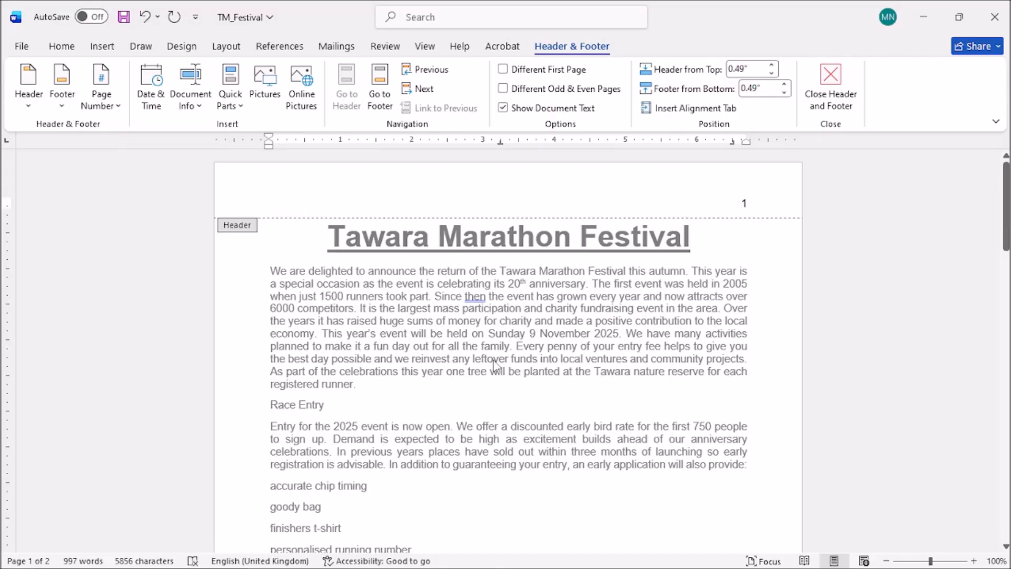
Close header and footer editing and return to the body text.
scroll(492, 363, "down", 1)
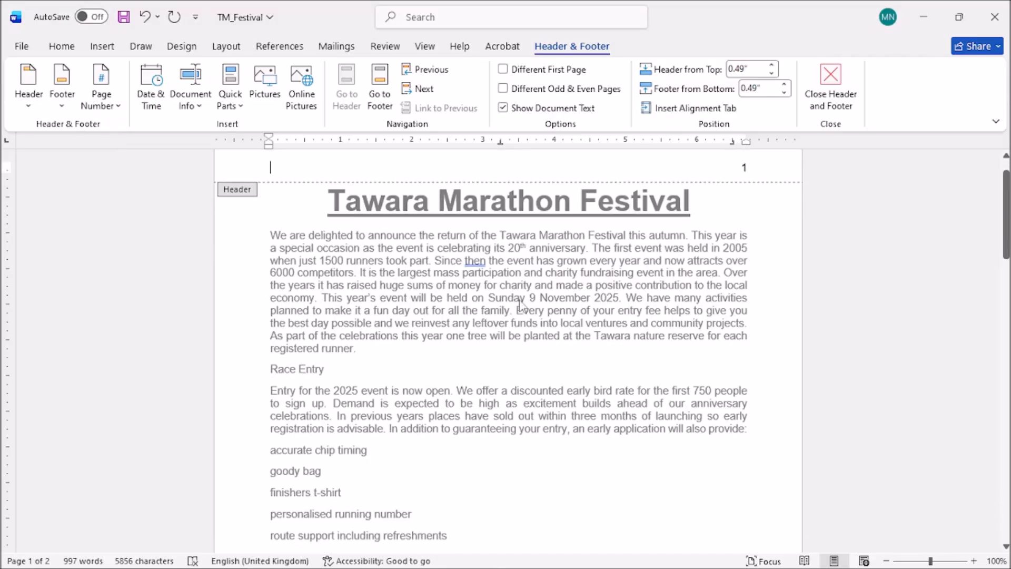
left_click(830, 83)
scroll(508, 349, "down", 5)
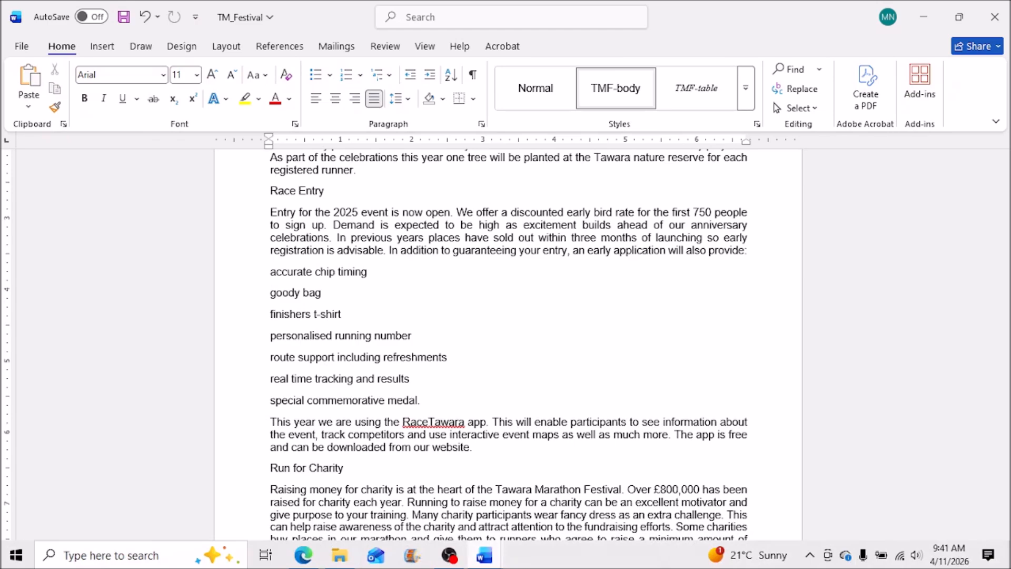
Tick off question 2 in the exam PDF.
left_click(304, 555)
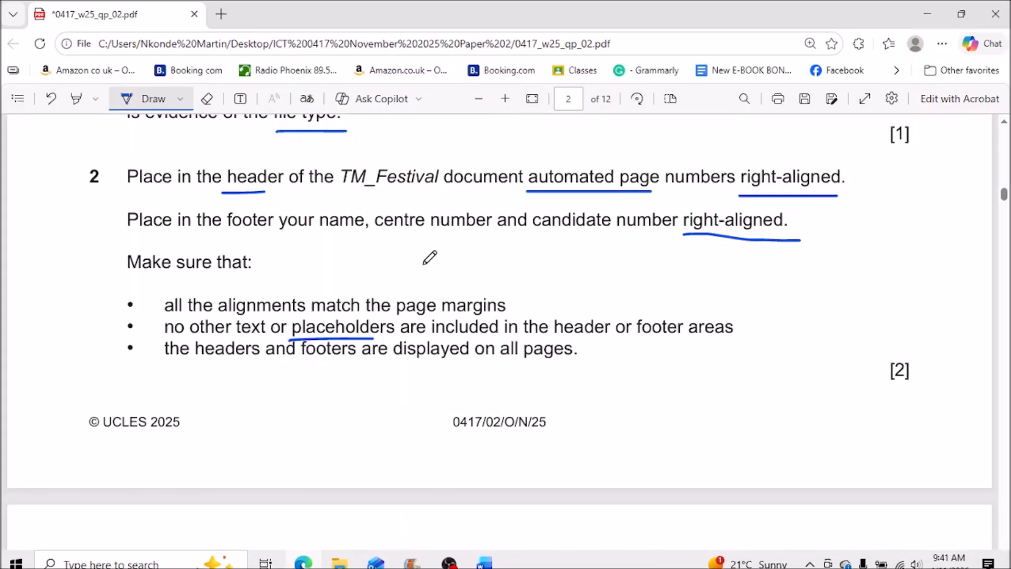
scroll(852, 431, "up", 1)
left_click_drag(823, 408, 898, 375)
scroll(767, 363, "down", 8)
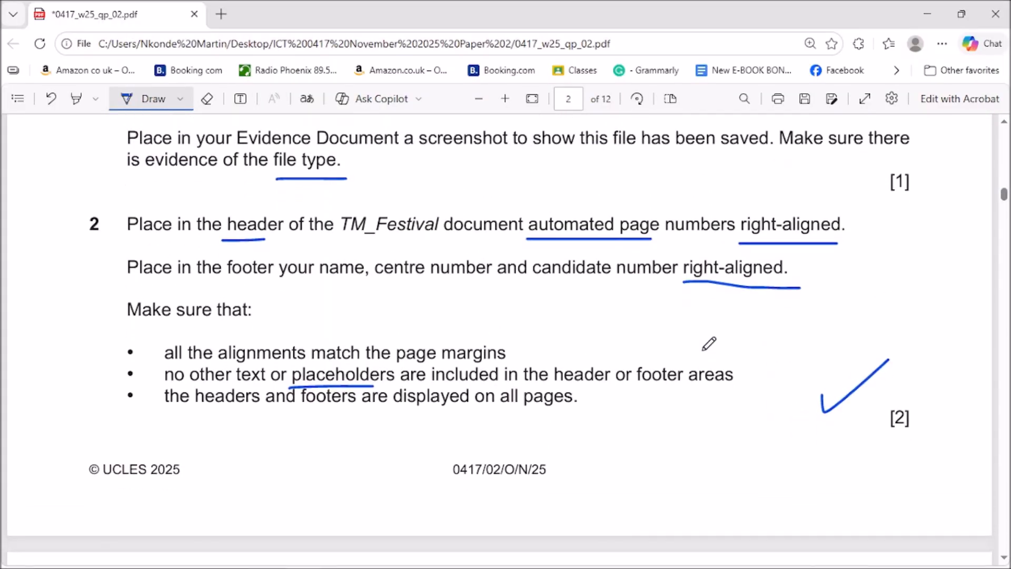
scroll(641, 324, "down", 1)
scroll(641, 324, "up", 1)
scroll(640, 323, "down", 3)
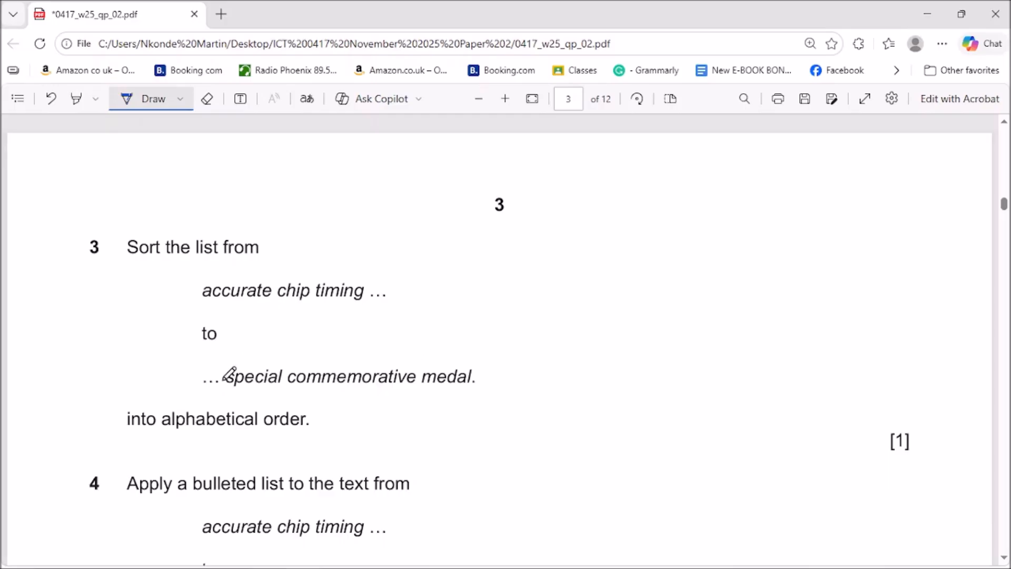
Tick question 3's first and last list items and underline the alphabetical order requirement.
mouse_move(184, 289)
left_mouse_down()
mouse_move(192, 299)
mouse_move(197, 290)
left_mouse_up()
left_click_drag(168, 378, 195, 366)
left_click_drag(181, 448, 343, 447)
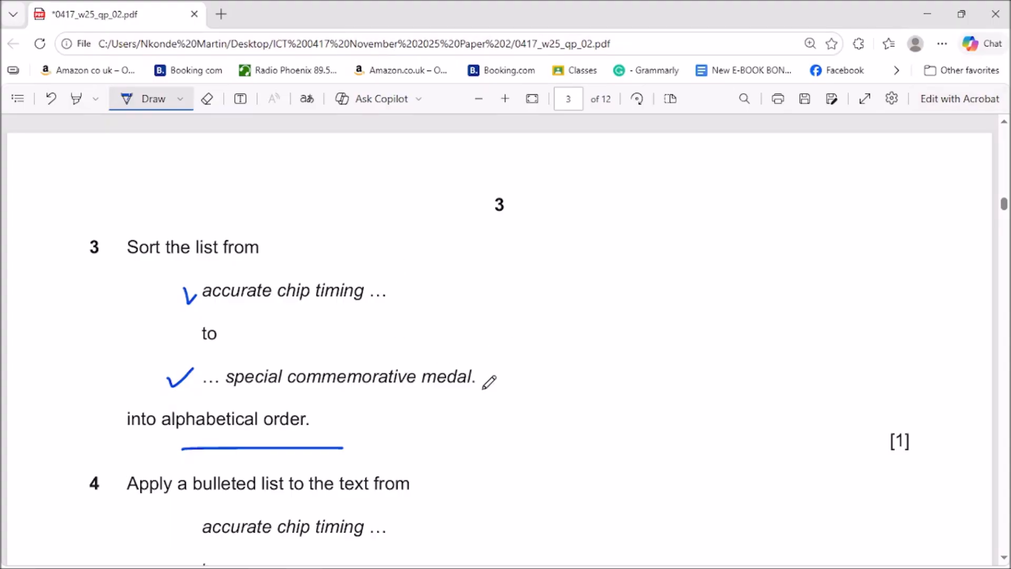
mouse_move(463, 567)
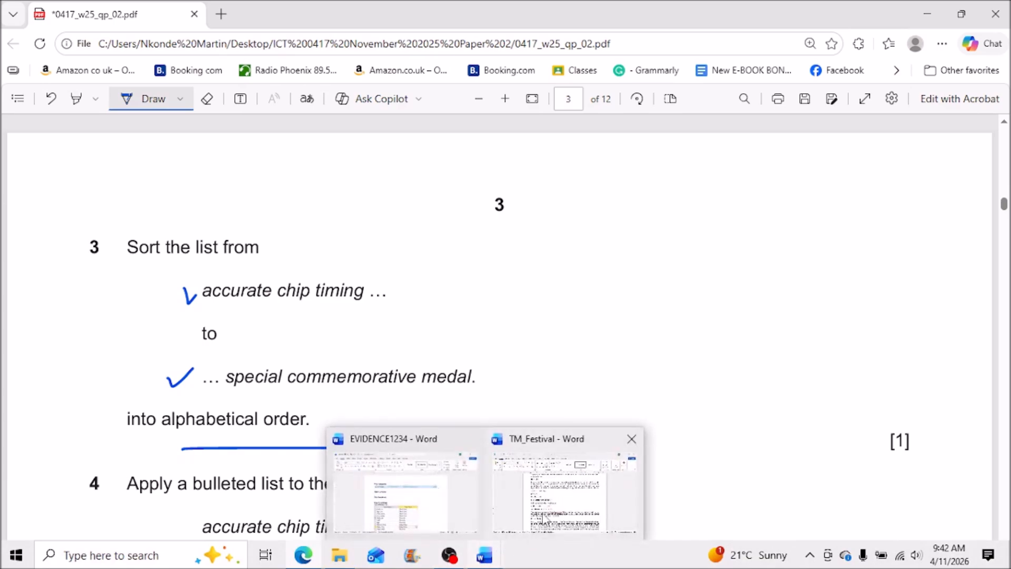
left_click(543, 519)
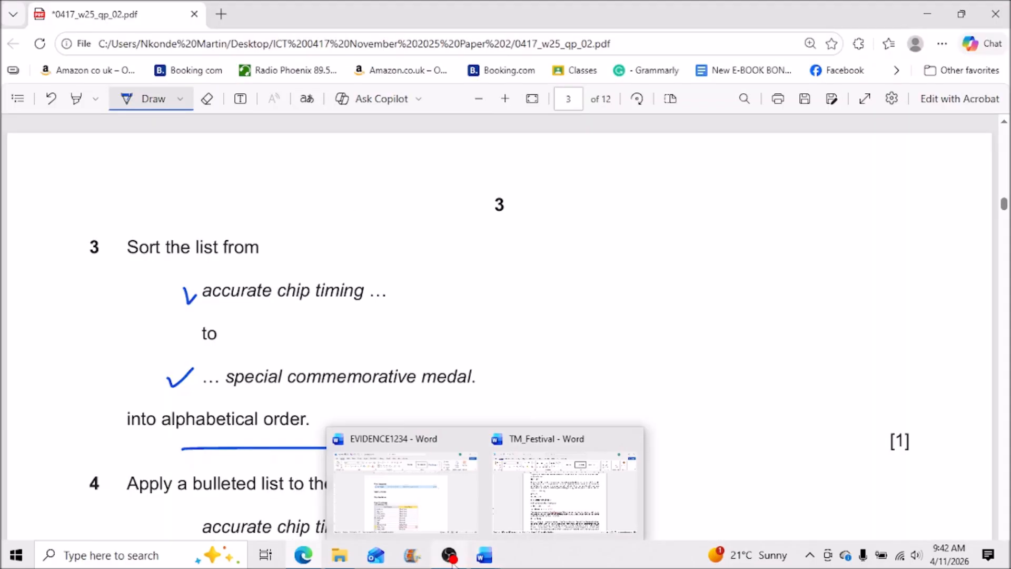
mouse_move(449, 562)
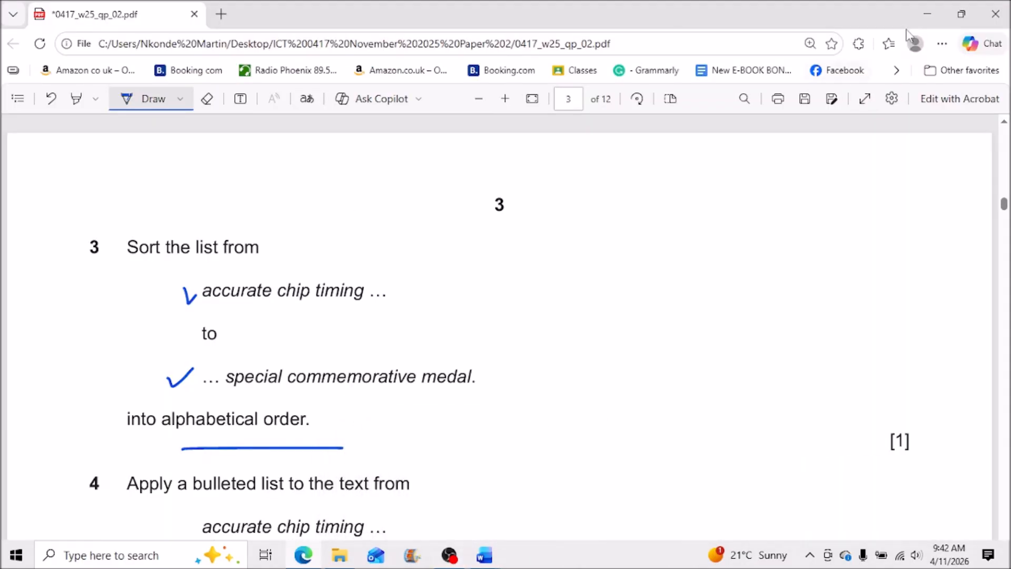
left_click(927, 19)
Open the Navigation pane in TM_Festival for searching.
scroll(482, 343, "up", 2)
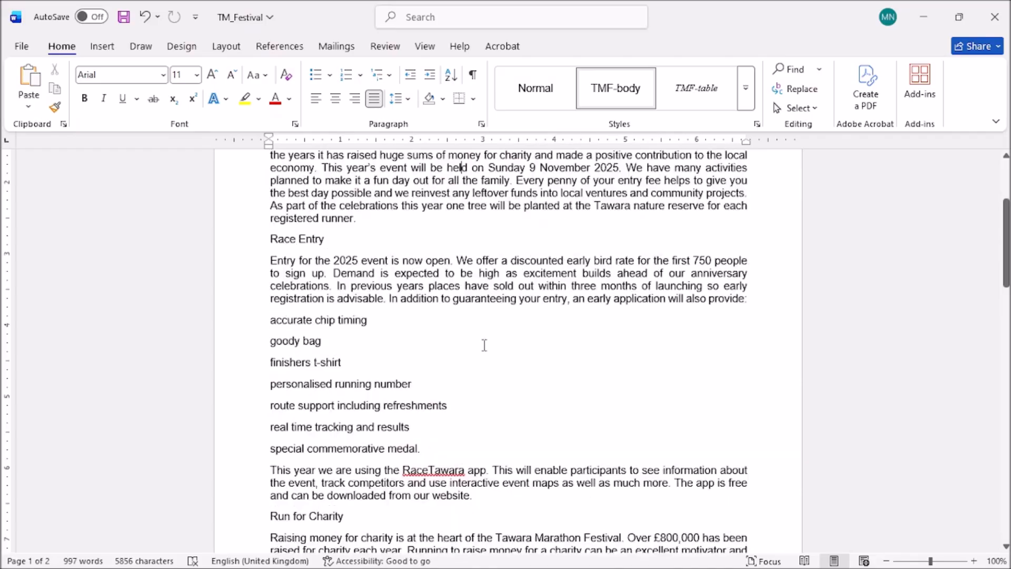
scroll(484, 345, "up", 3)
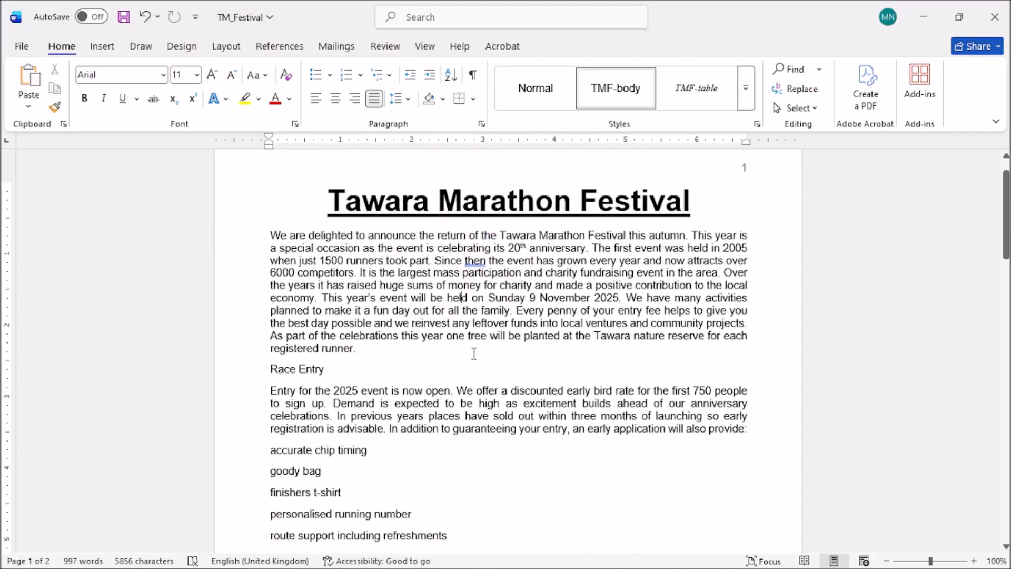
scroll(471, 352, "down", 2)
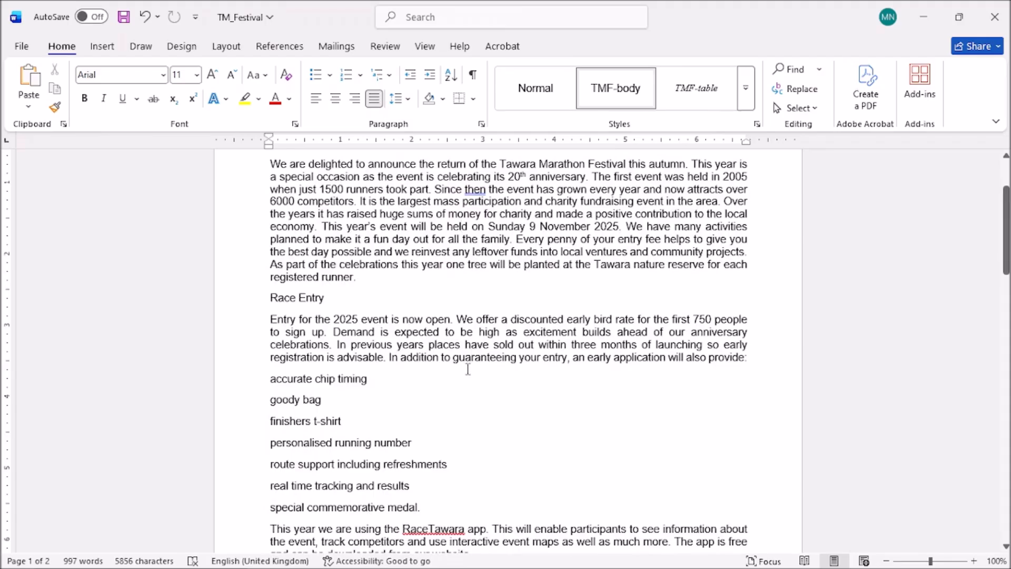
scroll(467, 369, "up", 1)
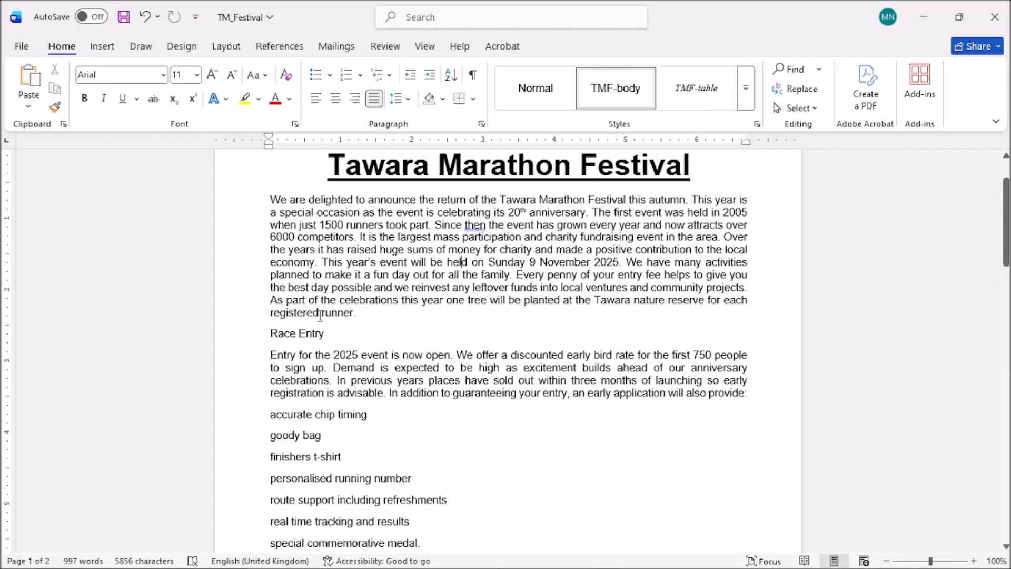
left_click(792, 70)
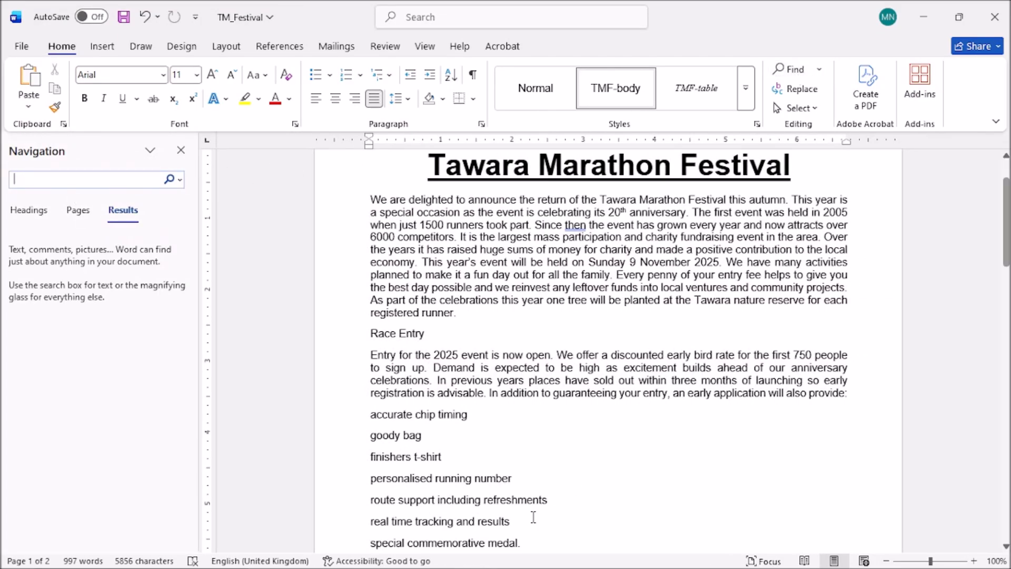
mouse_move(436, 565)
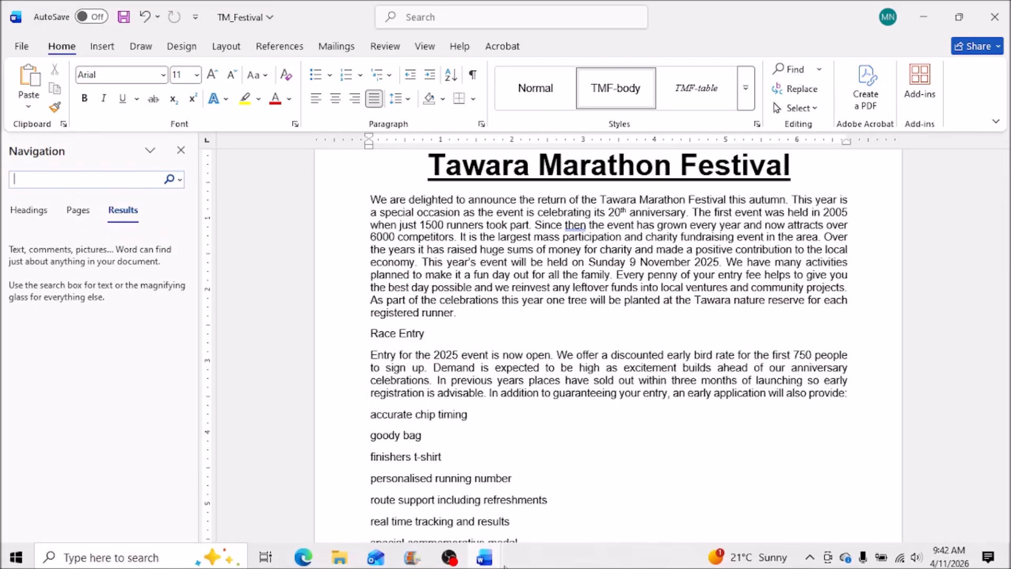
left_click(310, 561)
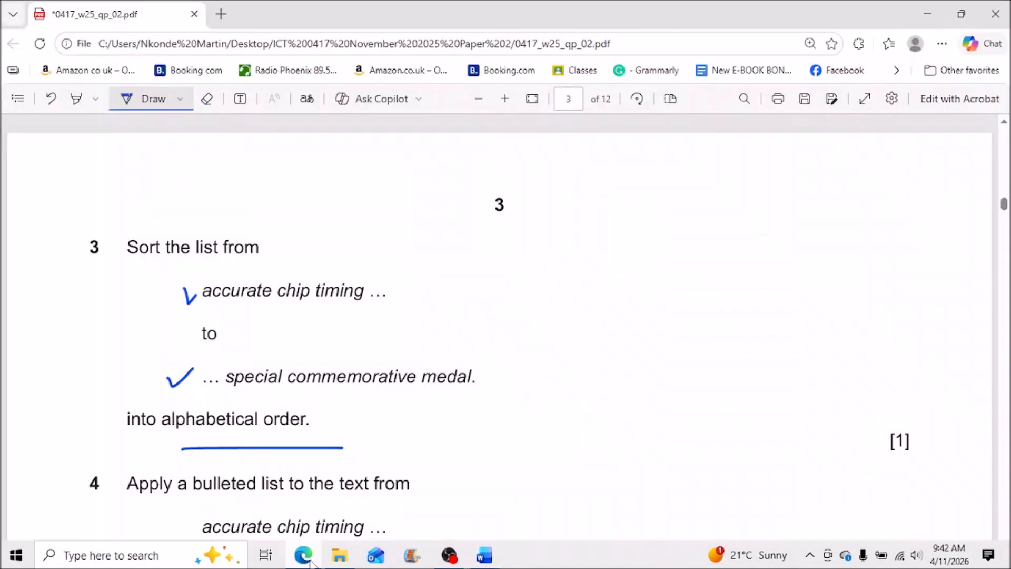
left_click(309, 561)
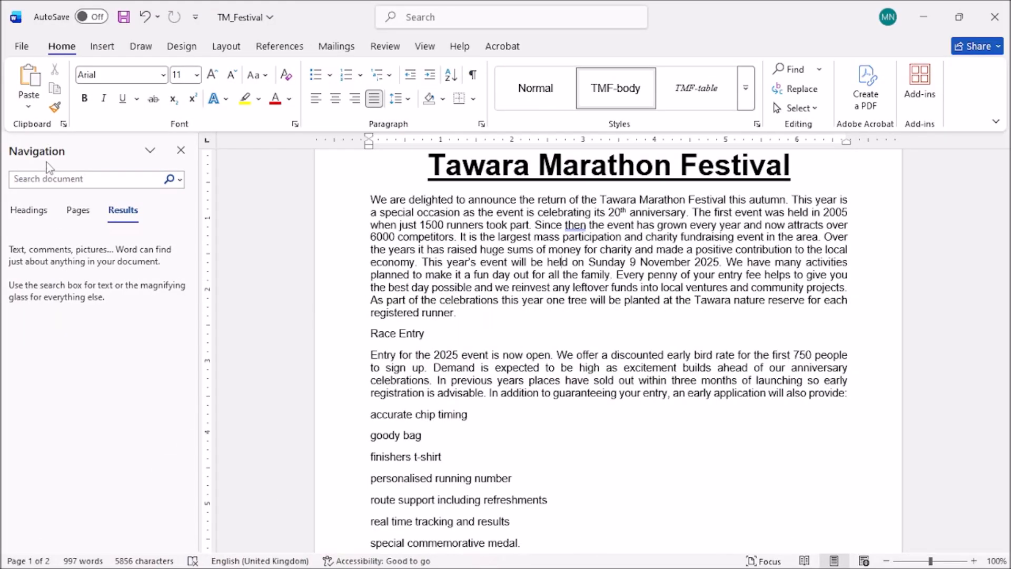
Search the document for 'accu' to find 'accurate chip timing', then recheck the exam.
left_click(51, 179)
type("accurate")
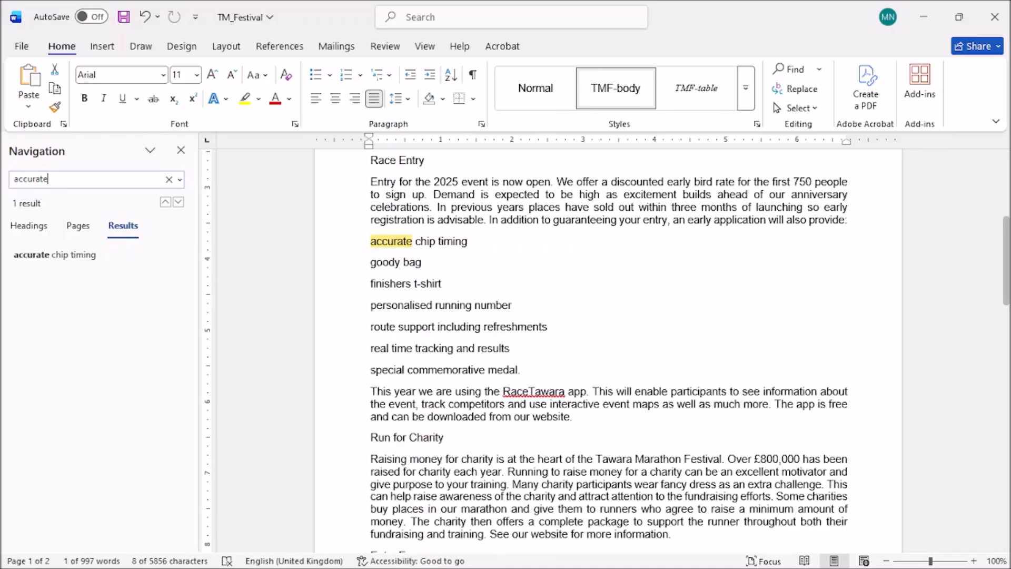
mouse_move(449, 565)
left_click(304, 562)
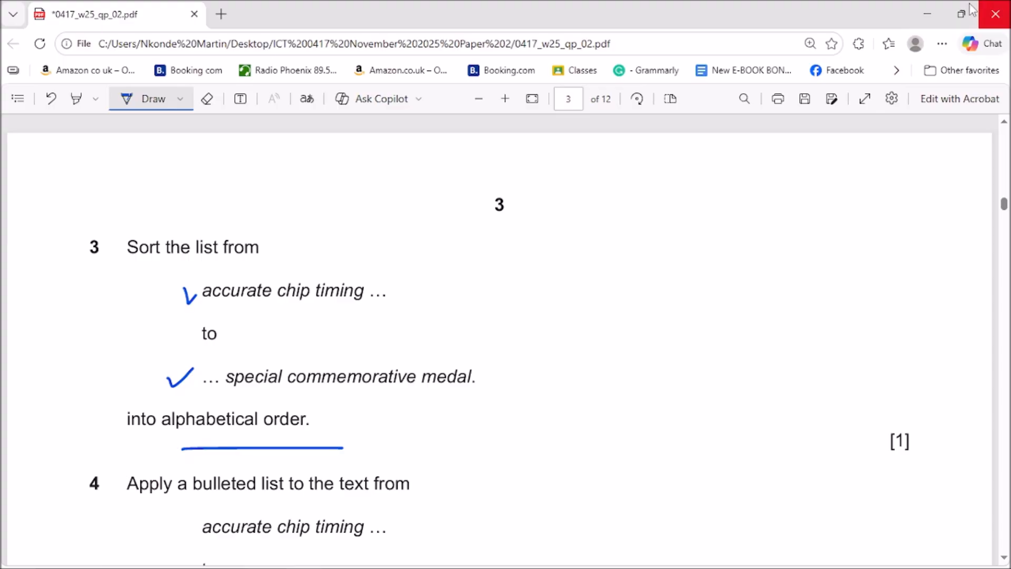
Sort the items from 'accurate chip timing' to 'special commemorative medal' ascending by paragraph text.
left_click(927, 14)
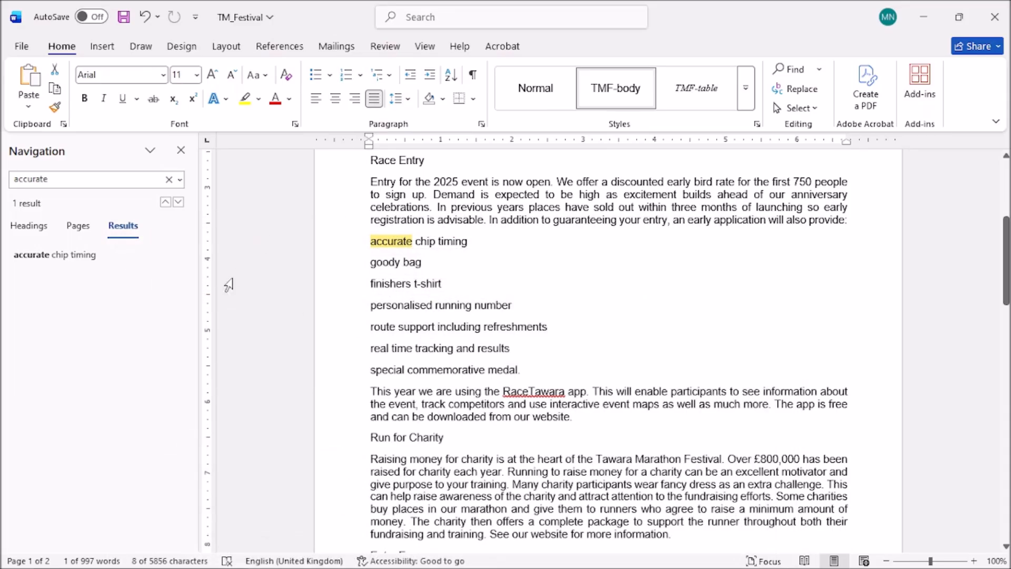
left_click(375, 243)
left_click_drag(374, 243, 524, 369)
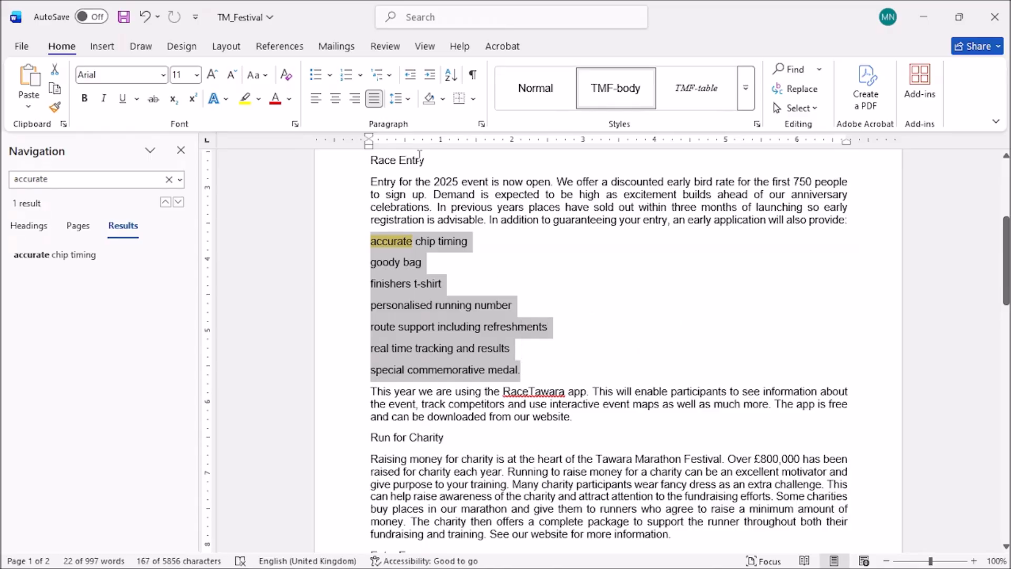
left_click(451, 75)
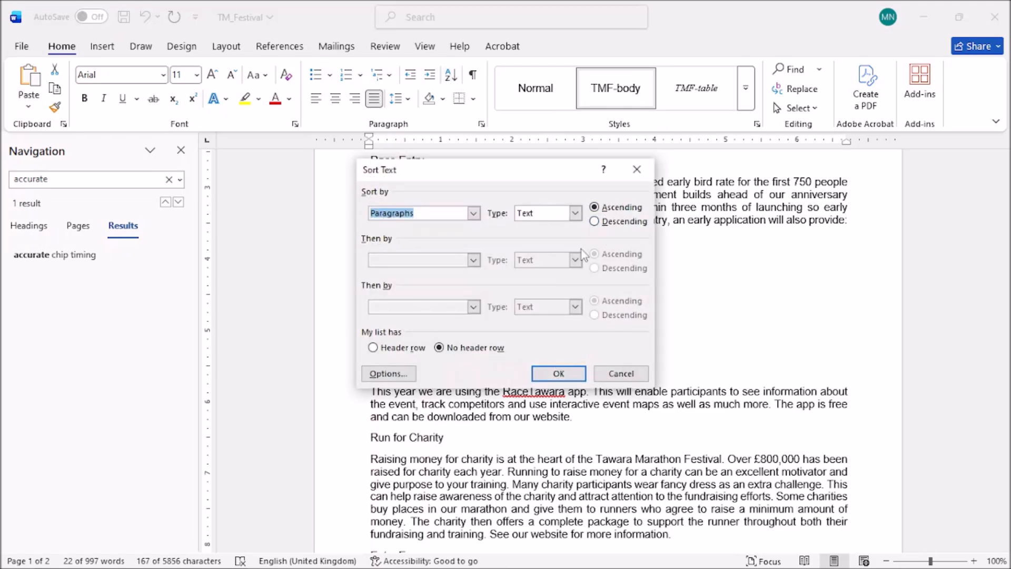
left_click(558, 374)
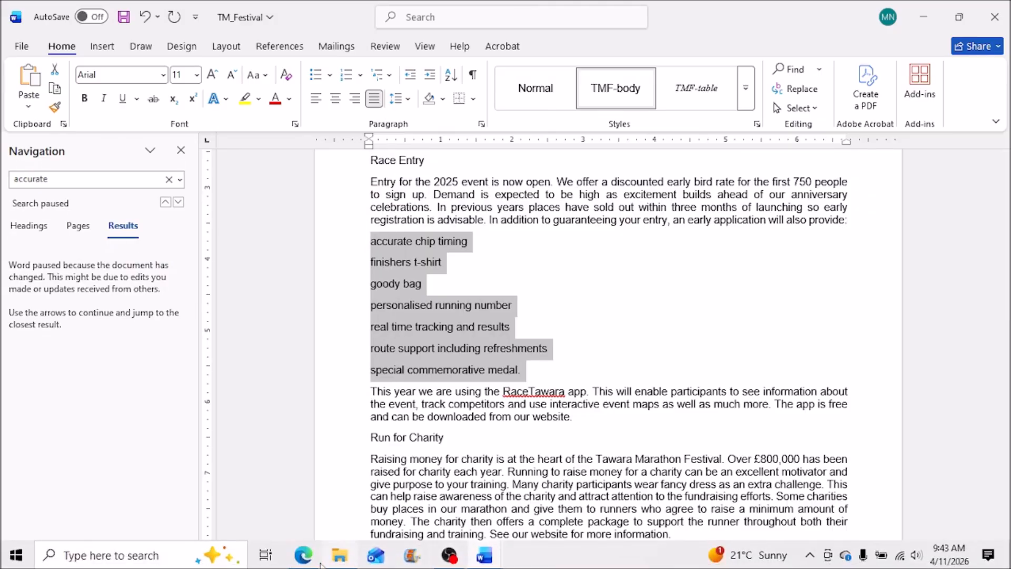
left_click(322, 558)
Bracket question 4's quoted list lines in the exam PDF and switch back to Word.
scroll(446, 373, "down", 1)
scroll(443, 405, "up", 1)
scroll(574, 380, "up", 1)
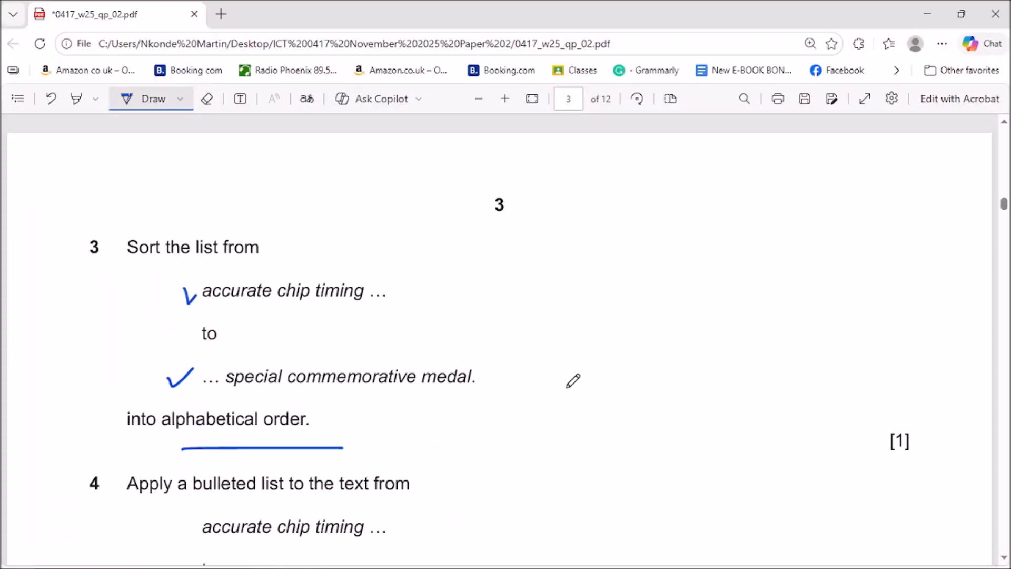
scroll(572, 380, "down", 3)
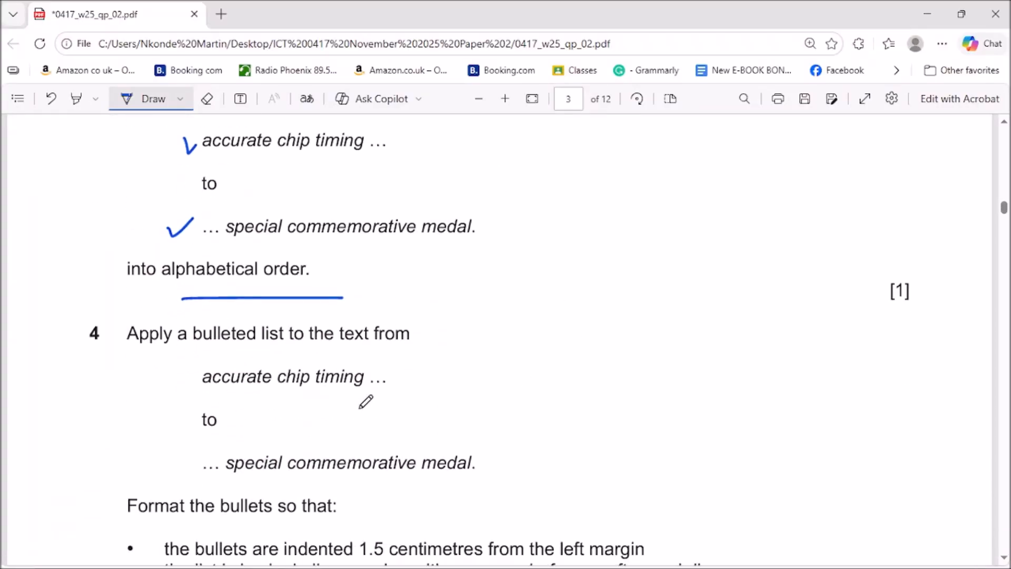
scroll(363, 402, "down", 3)
mouse_move(200, 215)
left_mouse_down()
mouse_move(174, 317)
mouse_move(186, 330)
left_mouse_up()
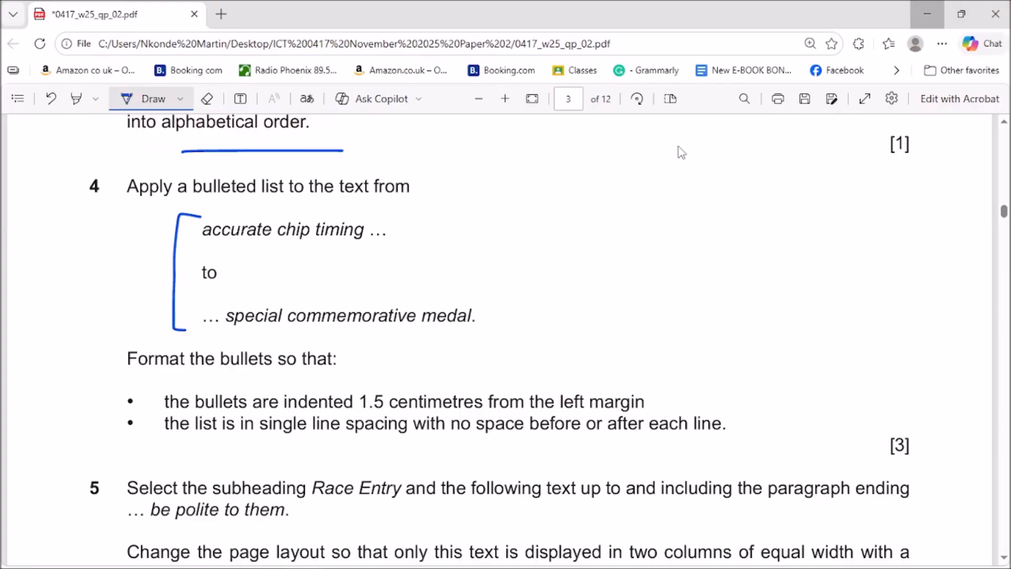
key("alt+Tab")
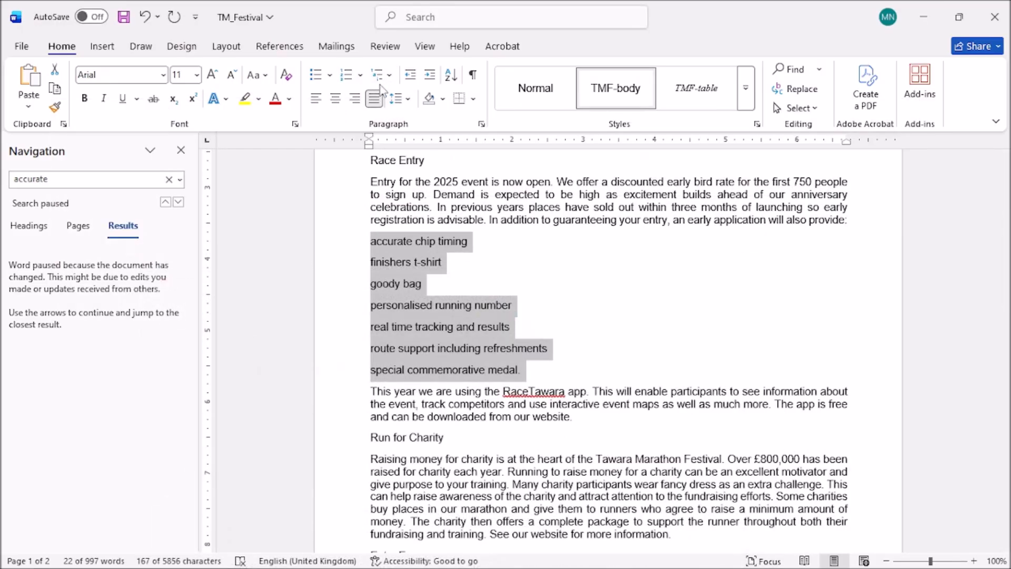
Apply filled round bullets to the sorted Race Entry list, then check the exam's bullet requirements.
left_click(361, 76)
left_click(335, 73)
left_click(330, 74)
left_click(363, 126)
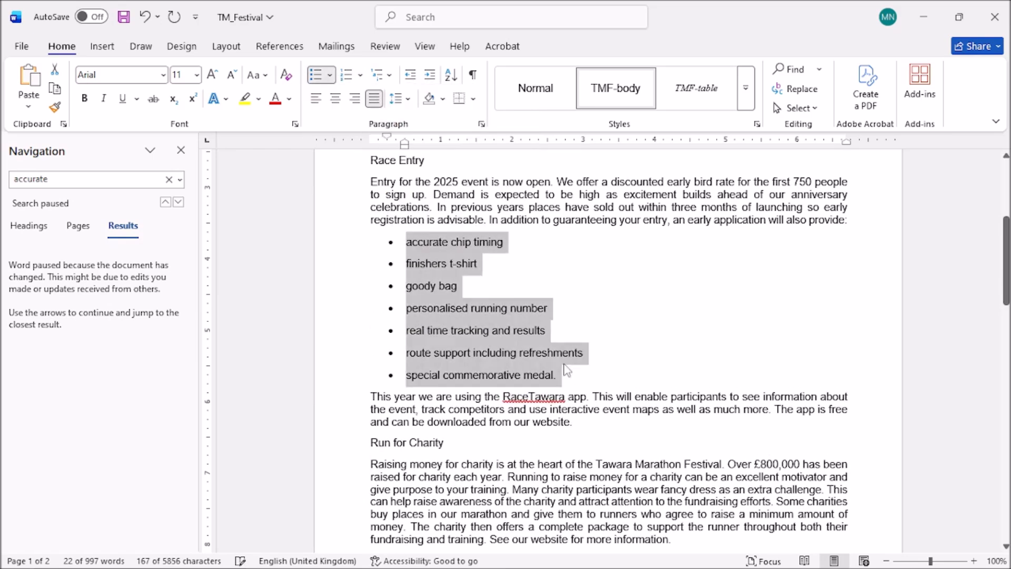
mouse_move(432, 564)
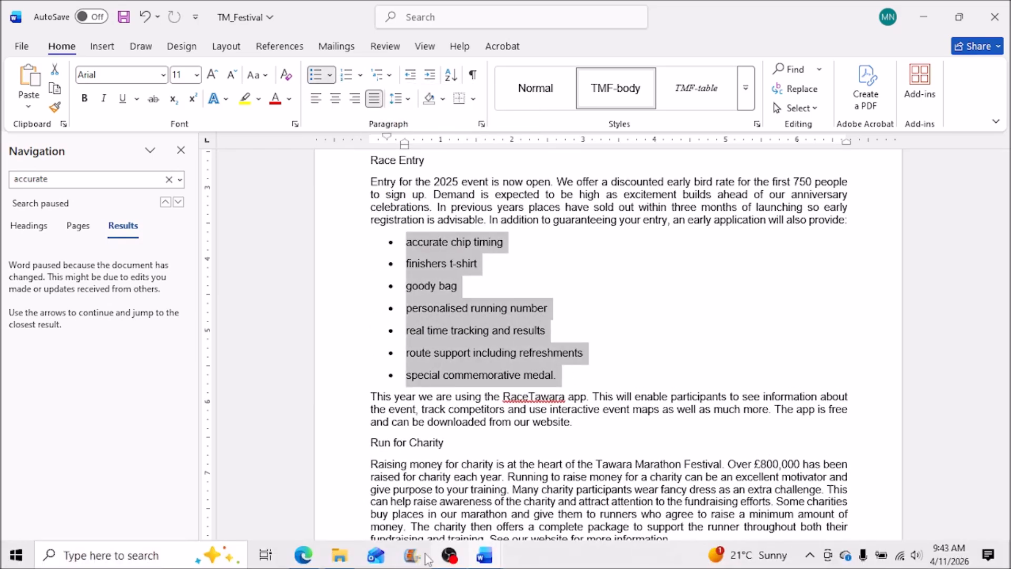
left_click(303, 556)
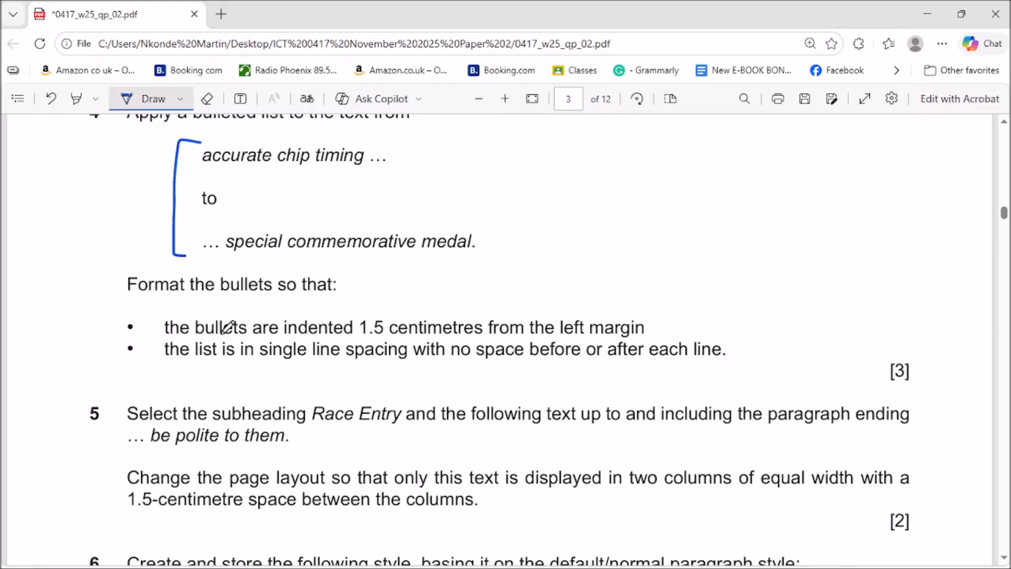
Open the list's Paragraph settings and close them without changes.
left_click(927, 14)
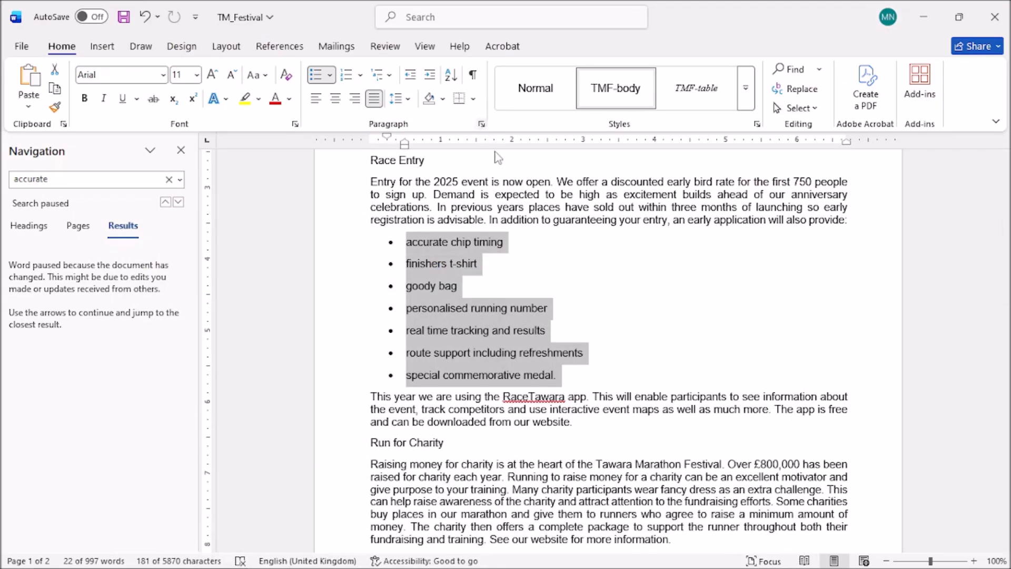
left_click(481, 124)
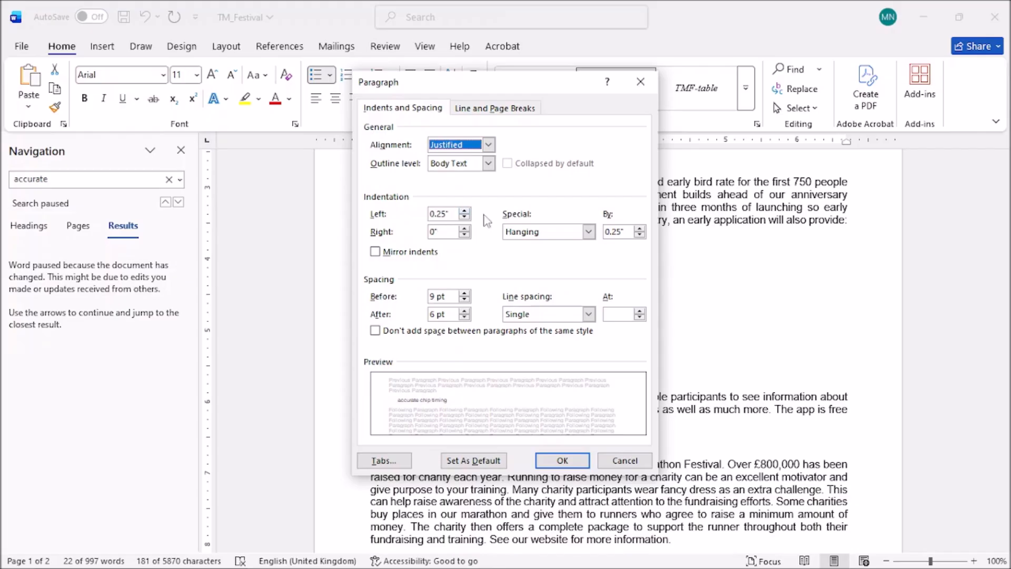
left_click(640, 82)
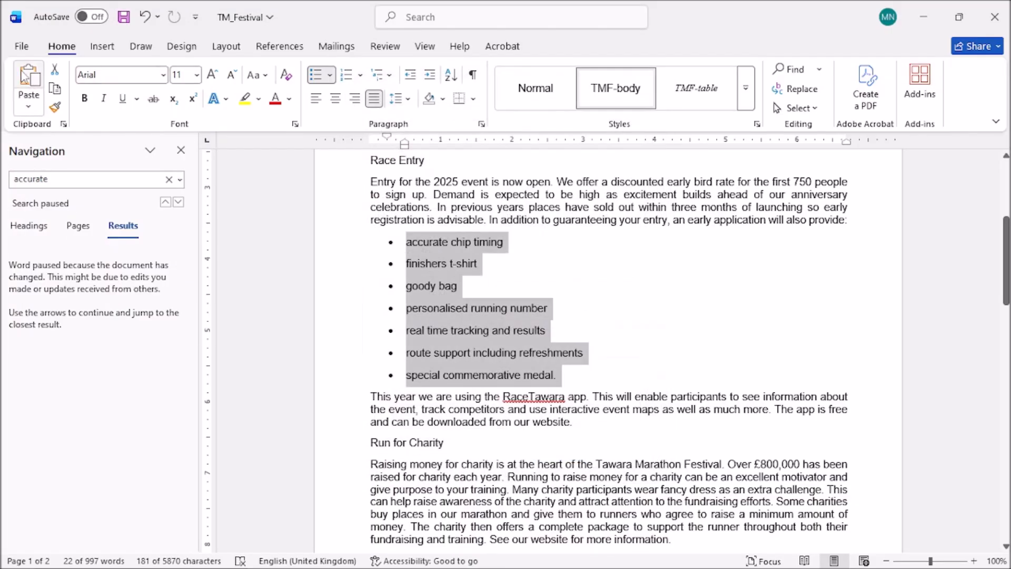
From the File backstage, open the Account page and then Word Options.
left_click(24, 49)
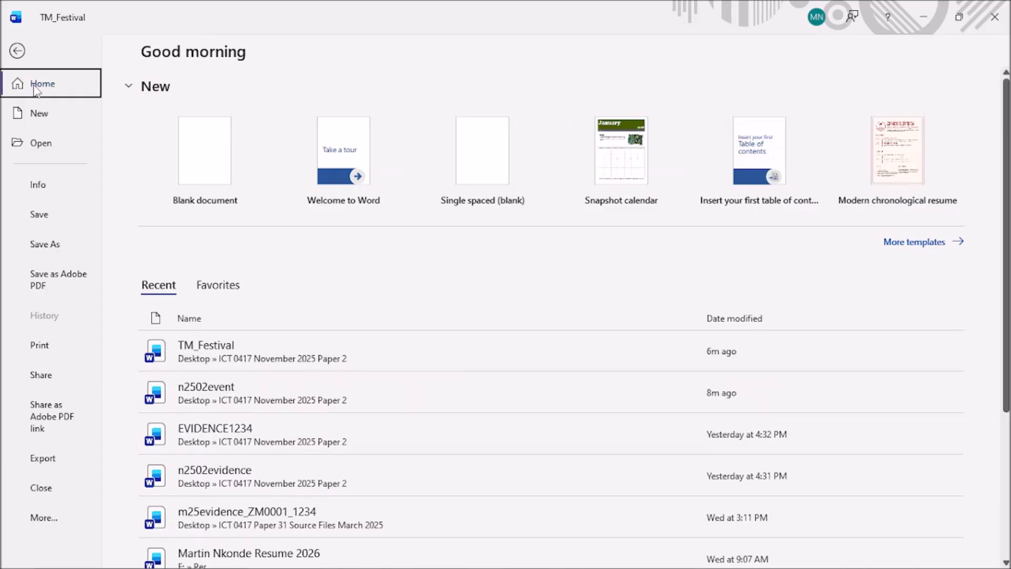
scroll(390, 358, "down", 4)
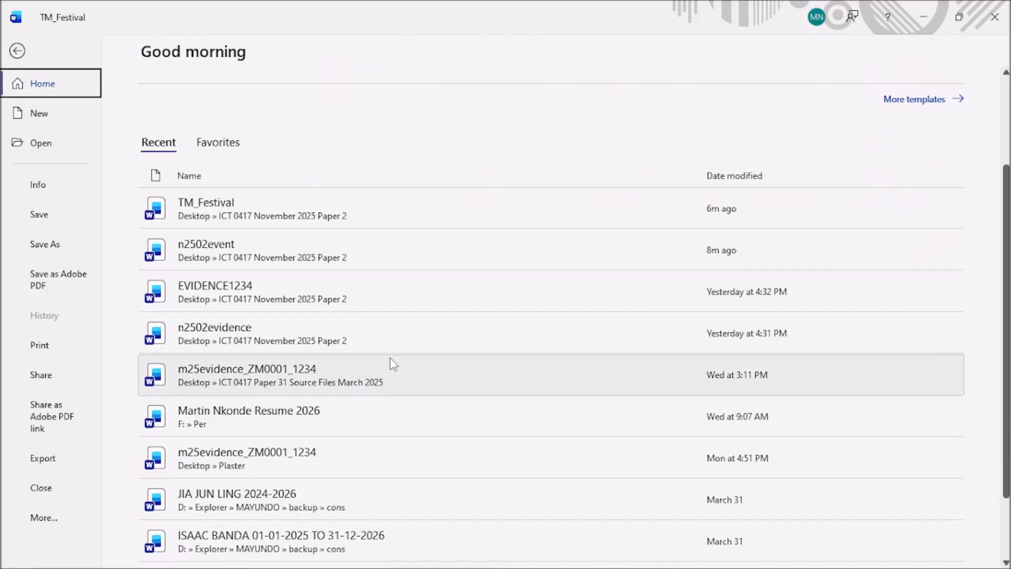
left_click(19, 51)
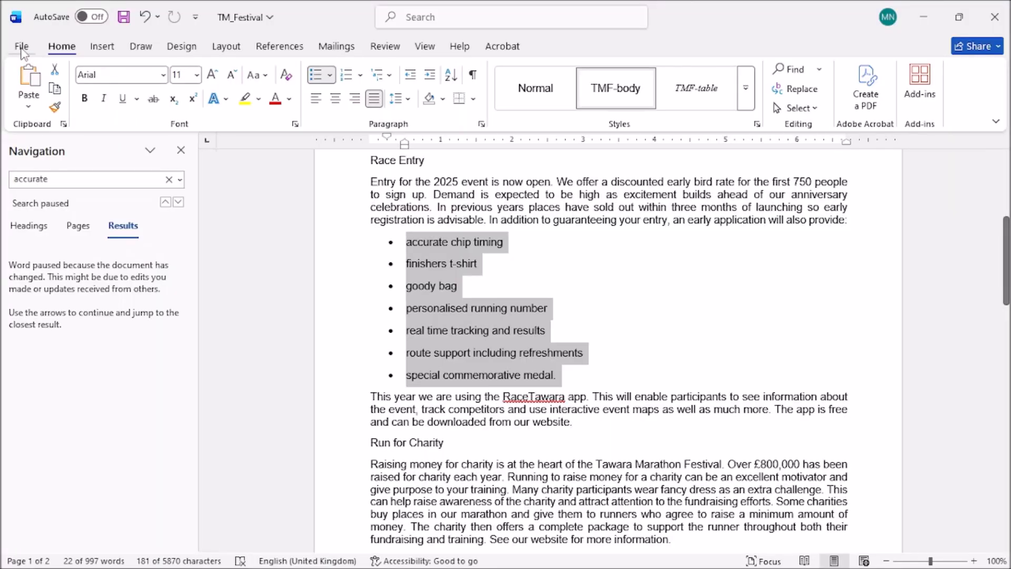
left_click(22, 47)
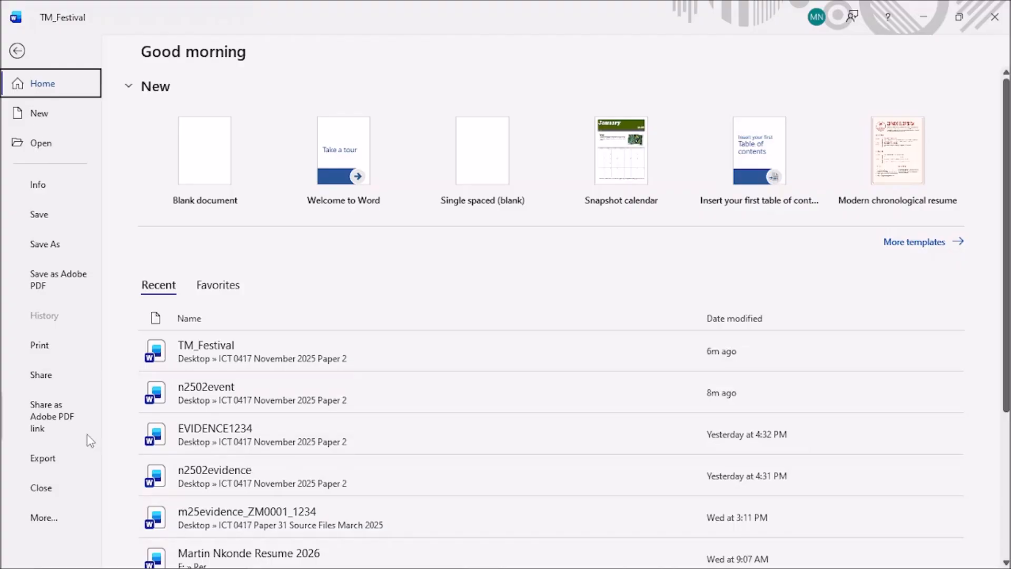
left_click(47, 517)
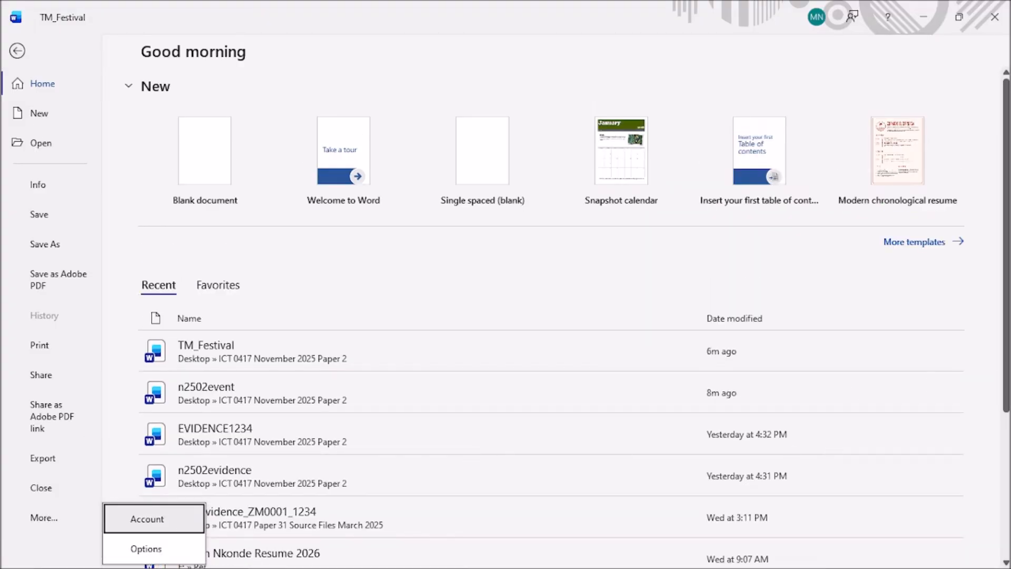
left_click(47, 517)
scroll(52, 518, "down", 4)
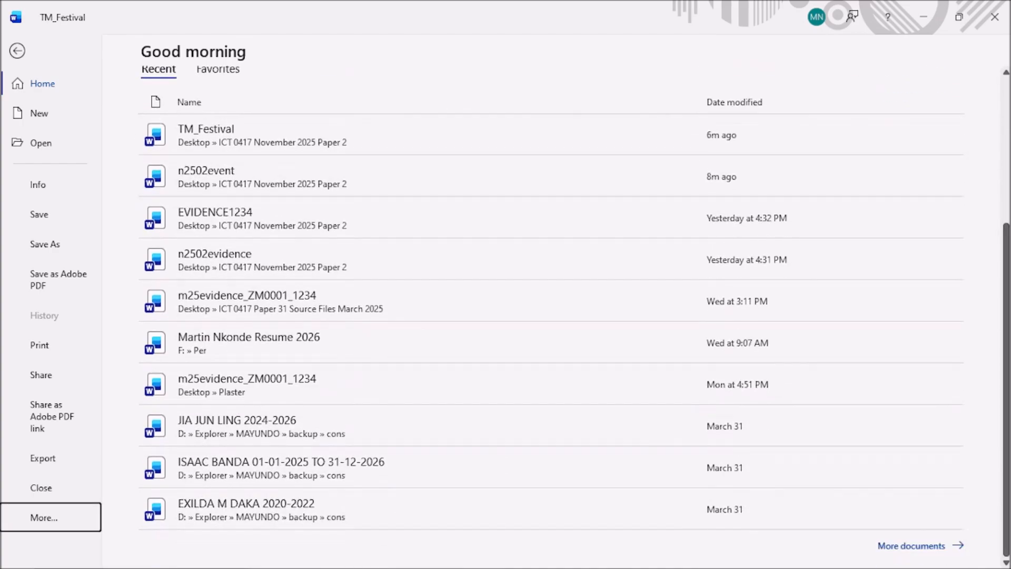
left_click(53, 519)
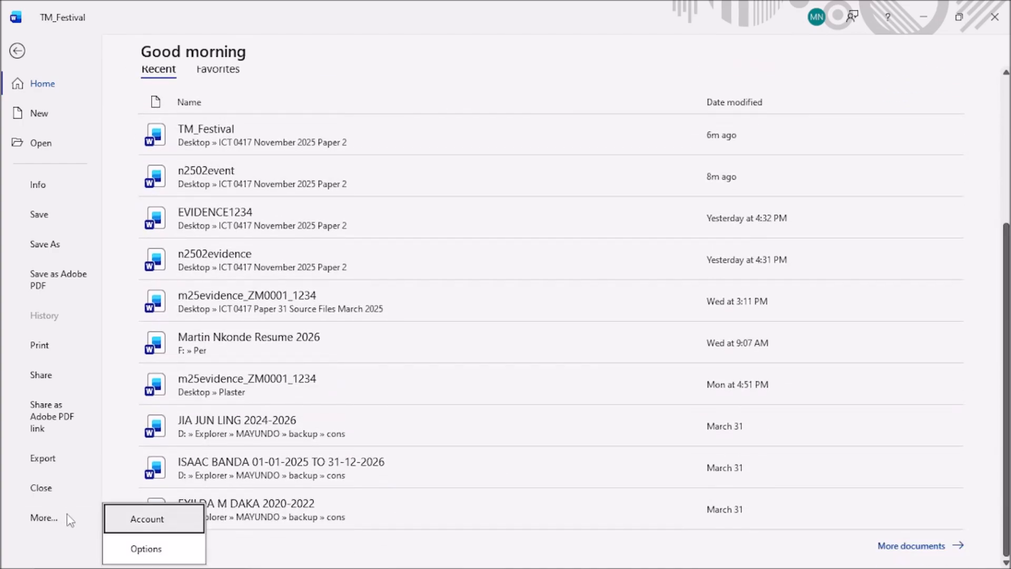
left_click(159, 522)
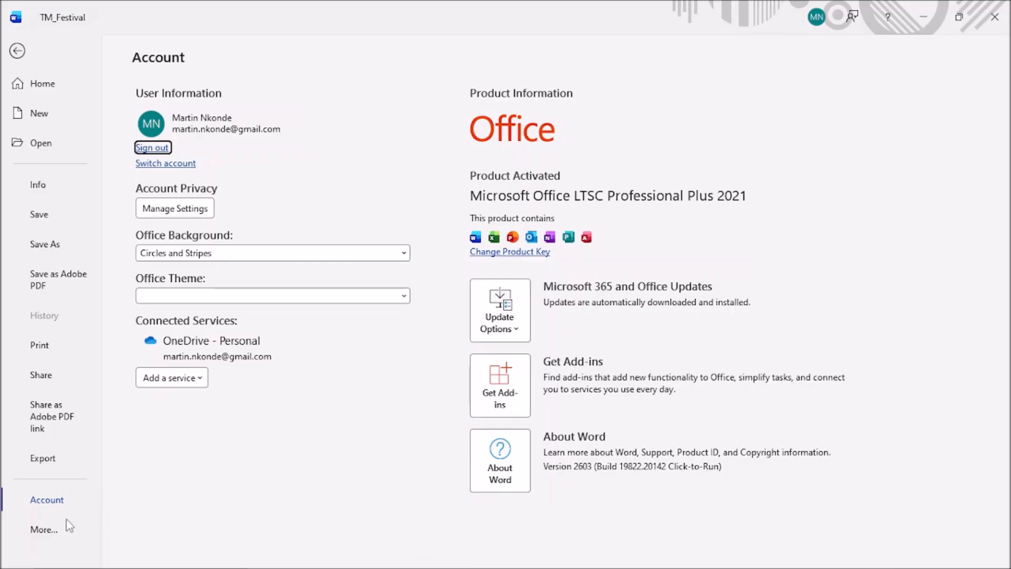
left_click(49, 530)
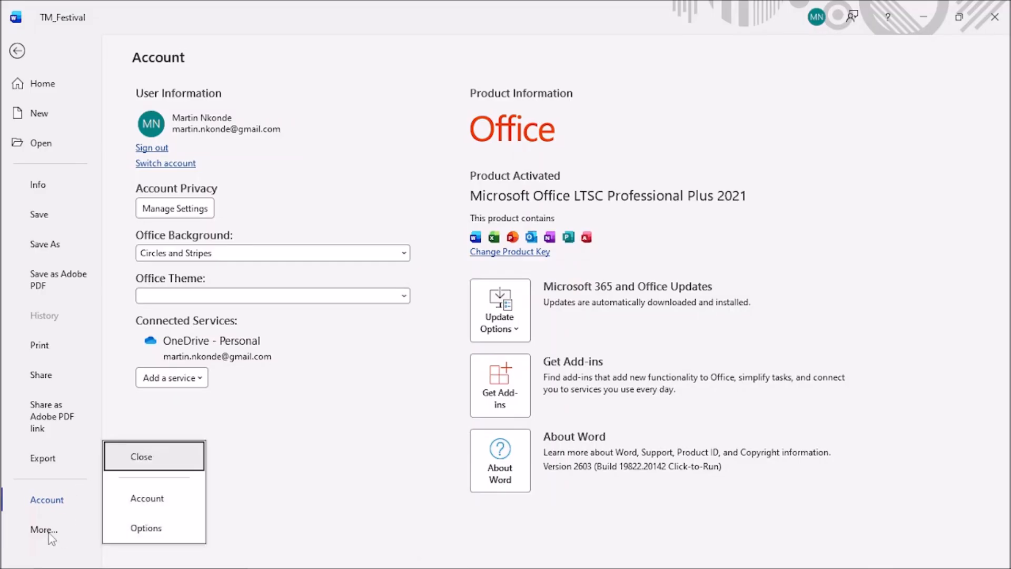
left_click(145, 527)
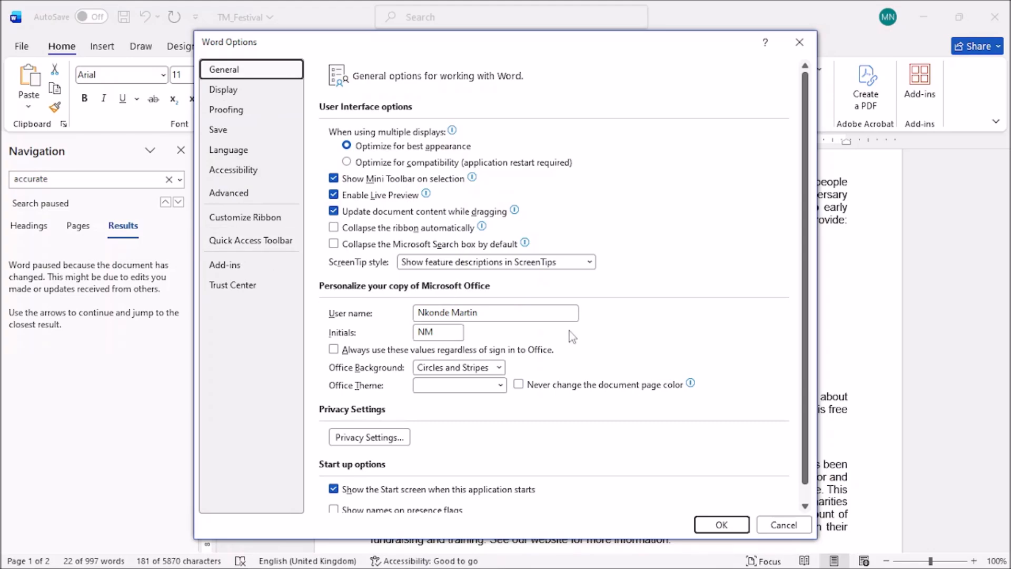
In Advanced options, change 'Show measurements in units of' from Inches to Centimeters.
left_click(229, 192)
scroll(507, 305, "down", 3)
scroll(507, 305, "down", 5)
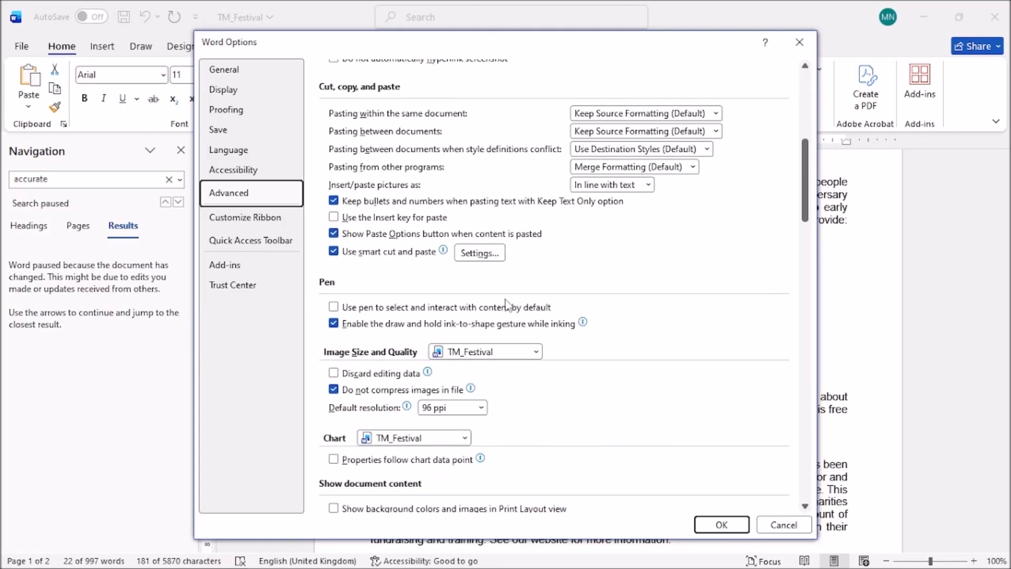
scroll(506, 303, "down", 3)
scroll(507, 306, "down", 4)
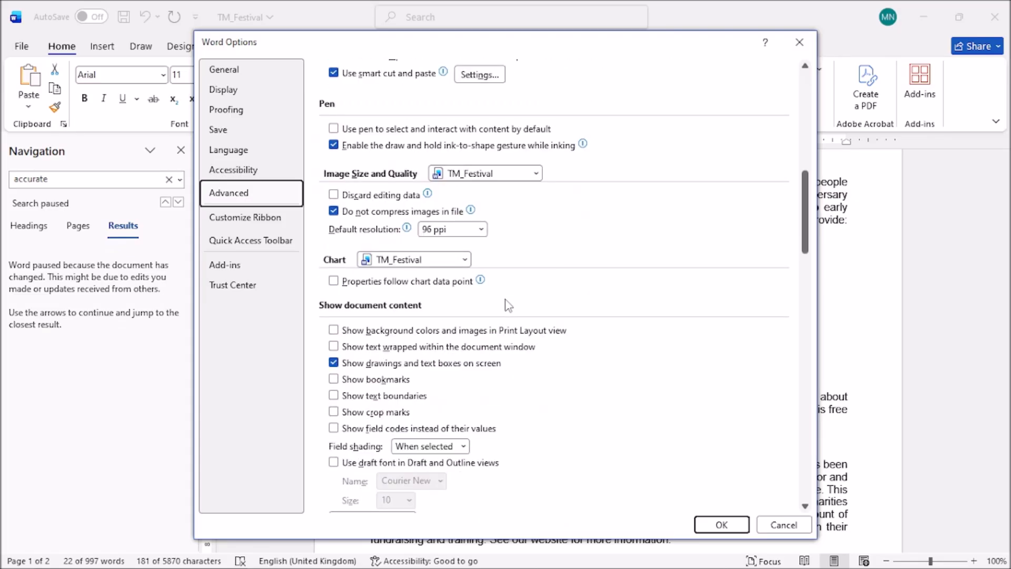
scroll(507, 305, "down", 2)
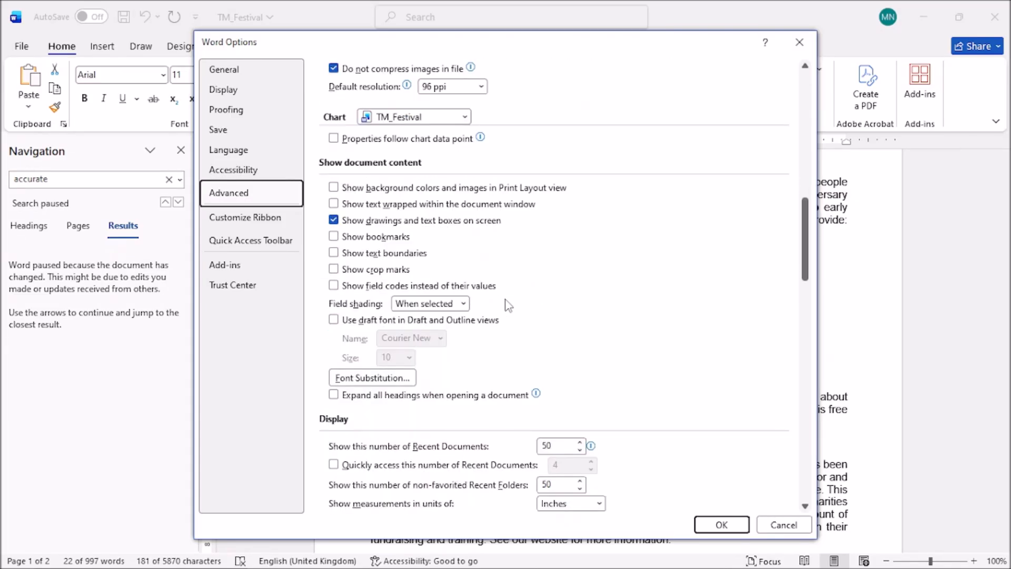
left_click(600, 503)
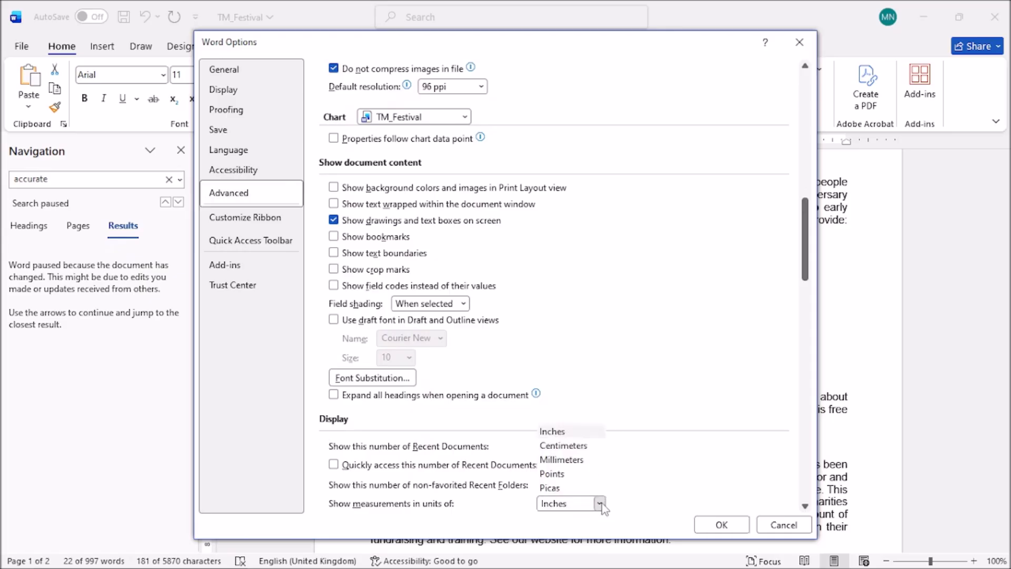
left_click(563, 446)
Confirm the centimetre units and select the whole bulleted list.
left_click(719, 524)
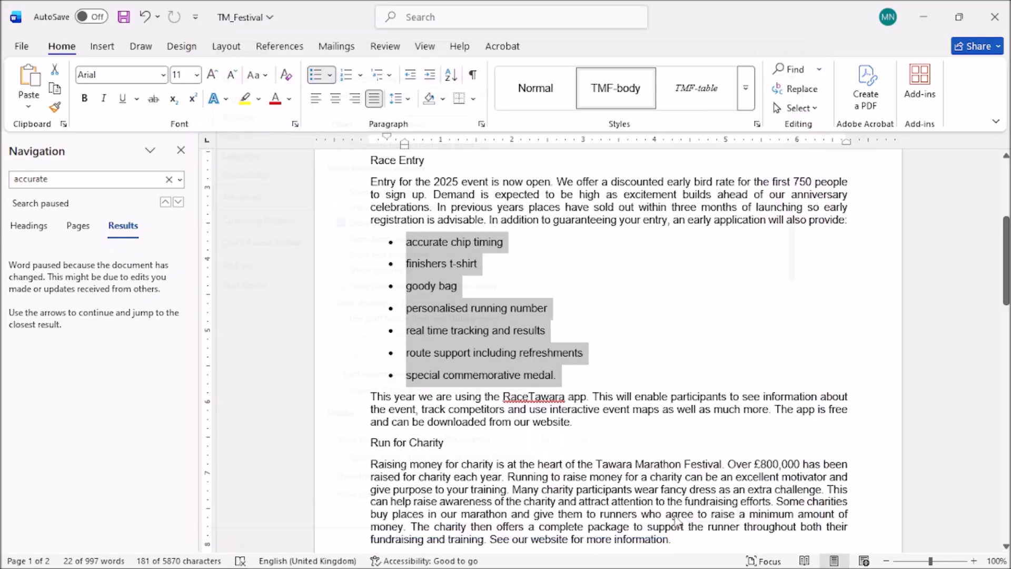
left_click(463, 328)
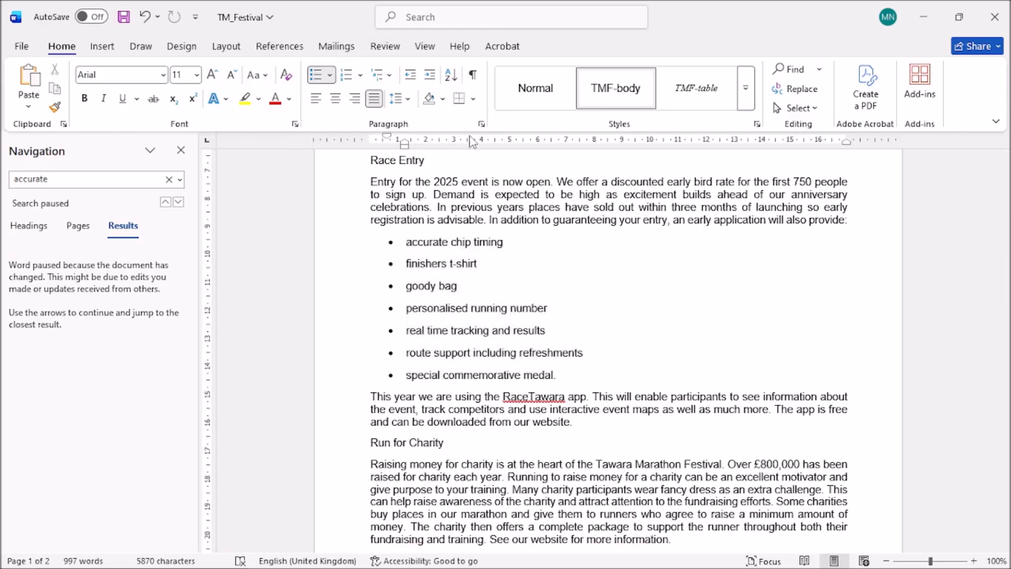
left_click_drag(402, 242, 559, 375)
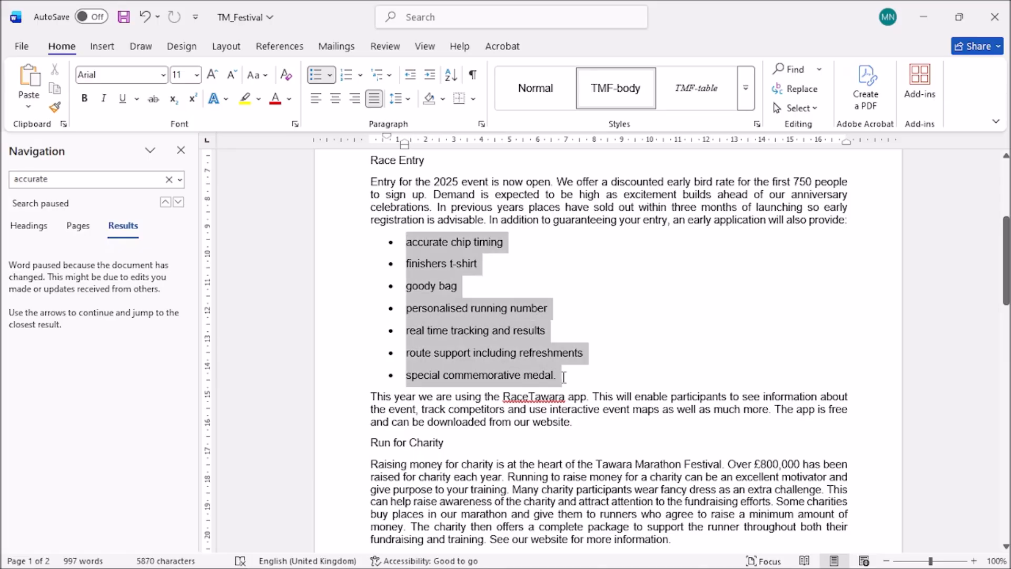
Give the selected bullet list a 1.5 cm left indent in the Paragraph dialog.
left_click(481, 125)
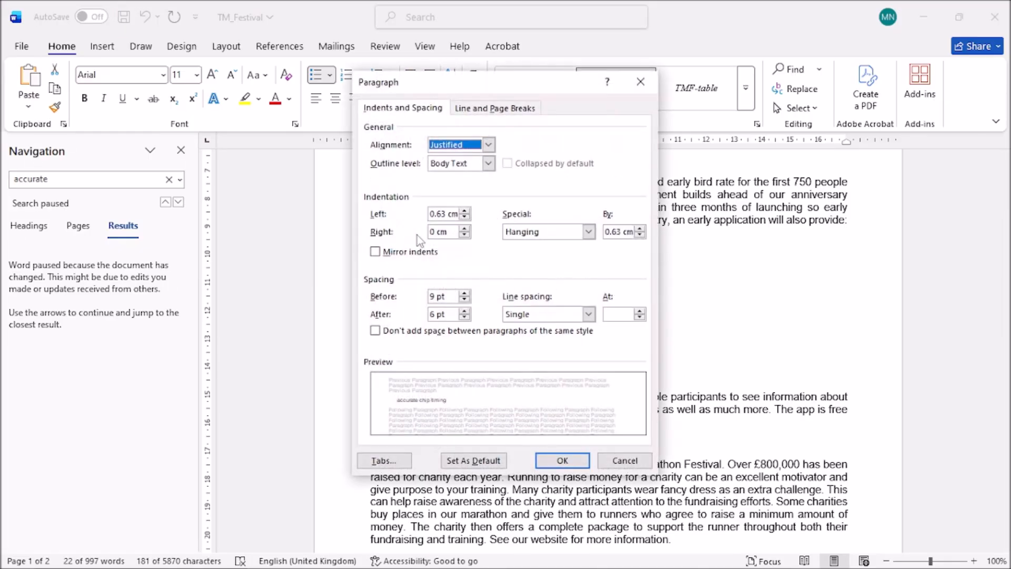
left_click(303, 555)
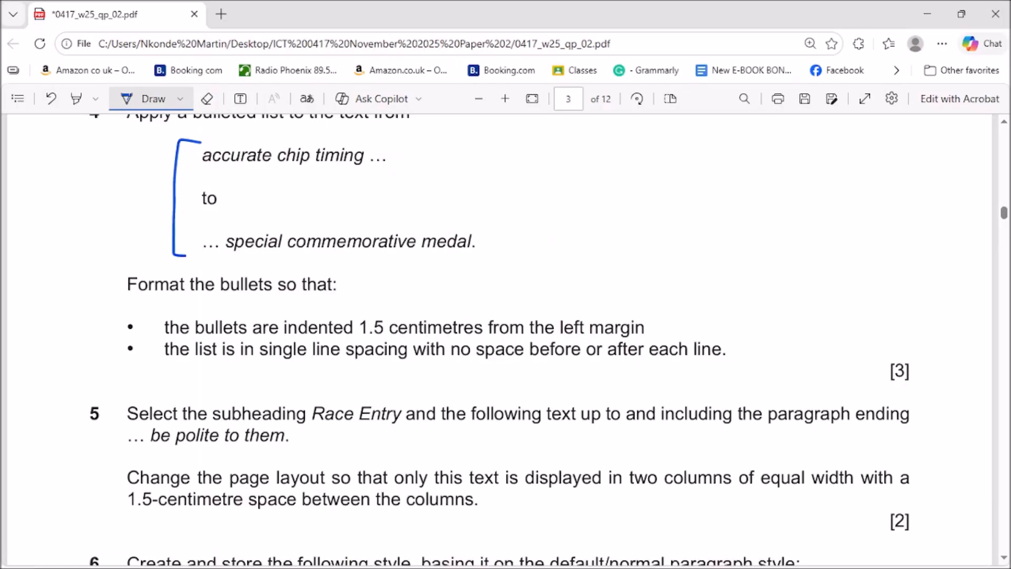
mouse_move(376, 568)
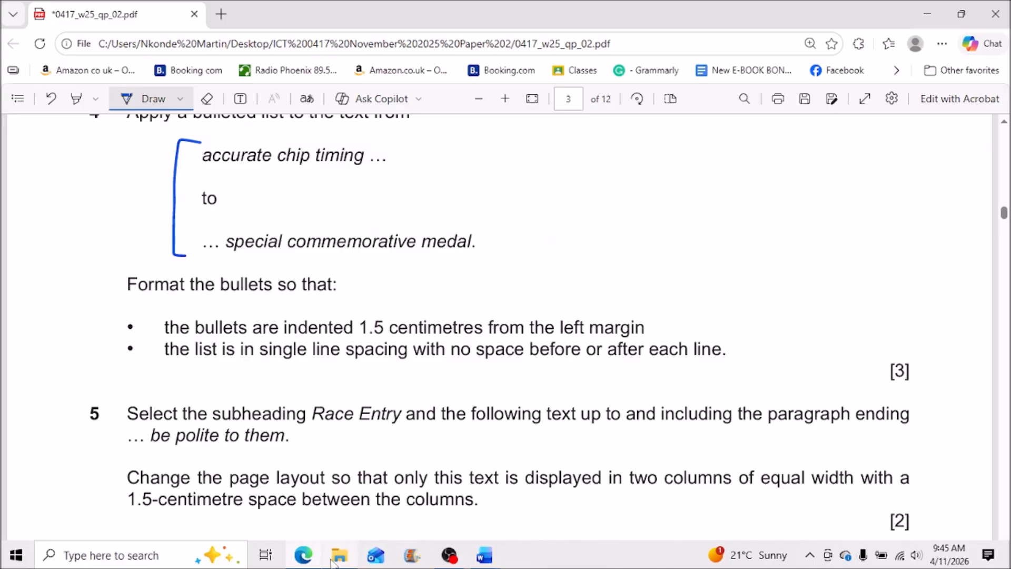
left_click(484, 556)
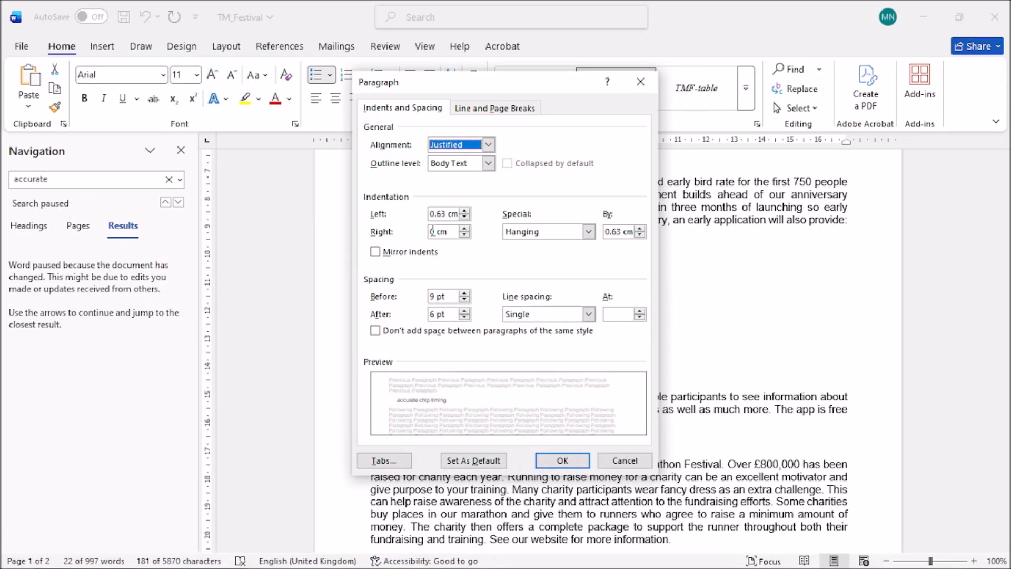
left_click(462, 211)
left_click(462, 211)
left_click(462, 211)
left_click(462, 211)
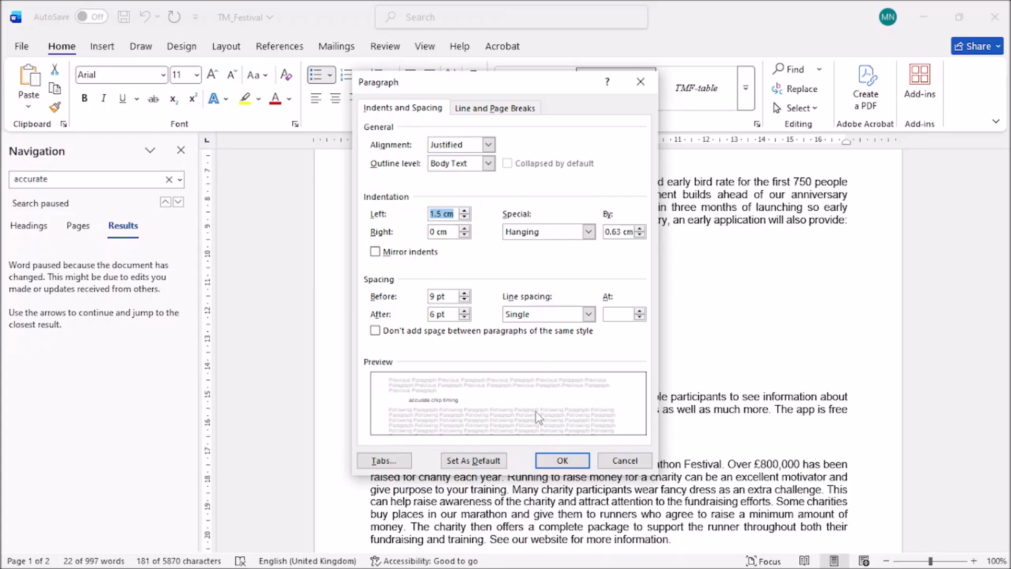
Underline the 'no space before' requirement in the exam paper's question.
mouse_move(416, 568)
left_click(314, 560)
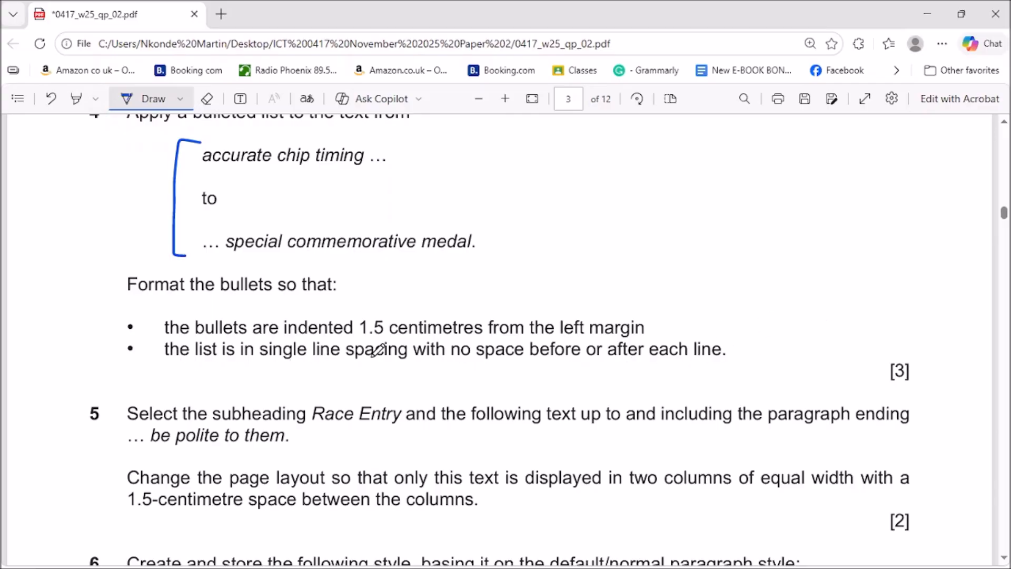
left_click(929, 15)
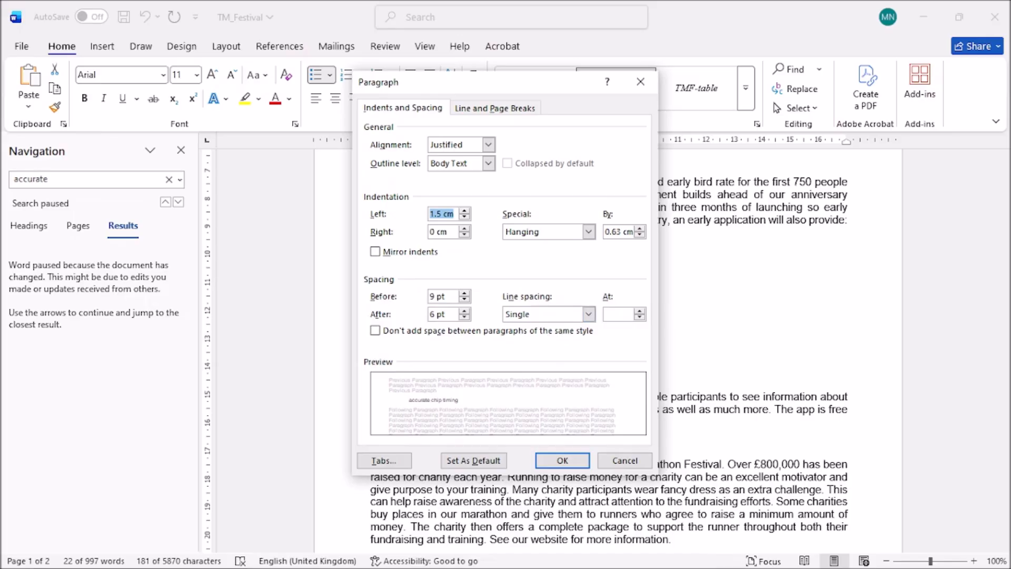
mouse_move(474, 566)
left_click(319, 548)
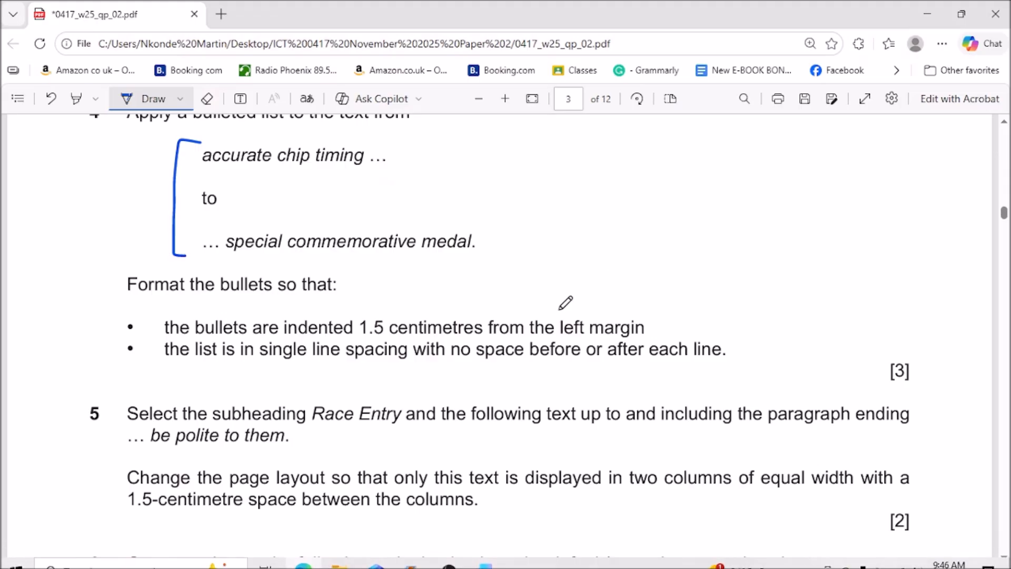
left_click_drag(456, 366, 544, 366)
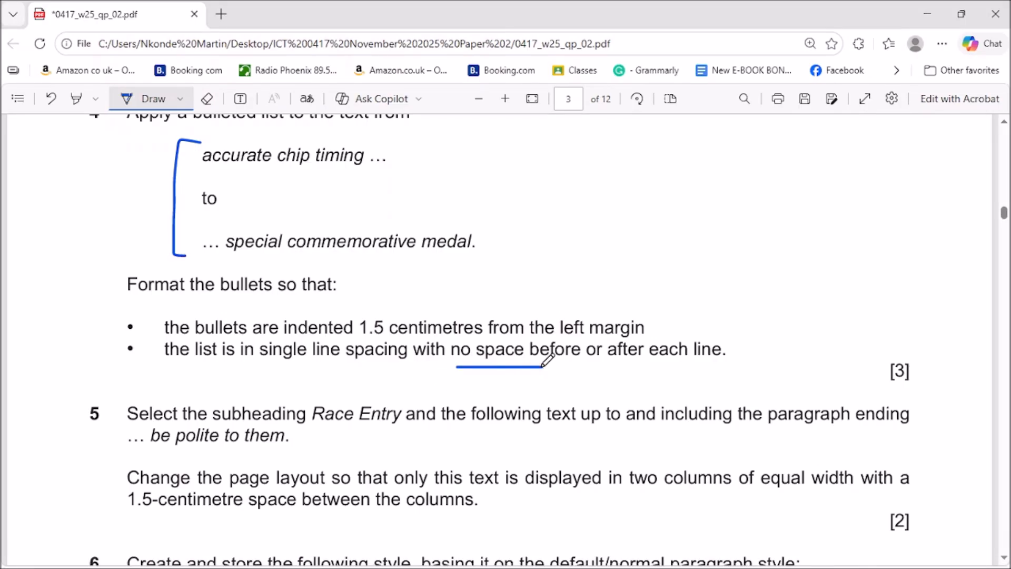
left_click(933, 14)
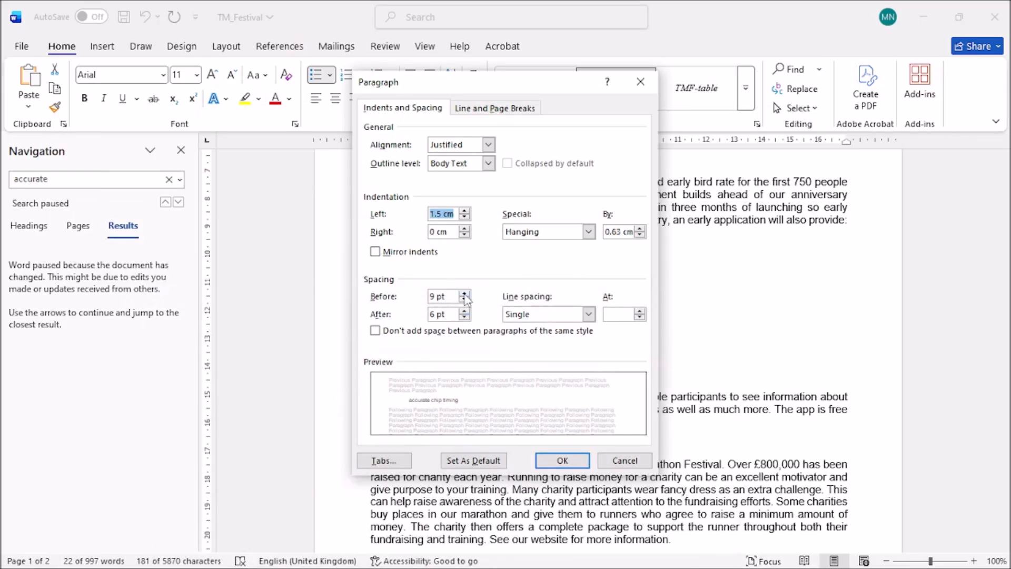
Set spacing before and after each list item to 0 pt and apply.
left_click(465, 300)
left_click(465, 300)
left_click(464, 300)
left_click(464, 294)
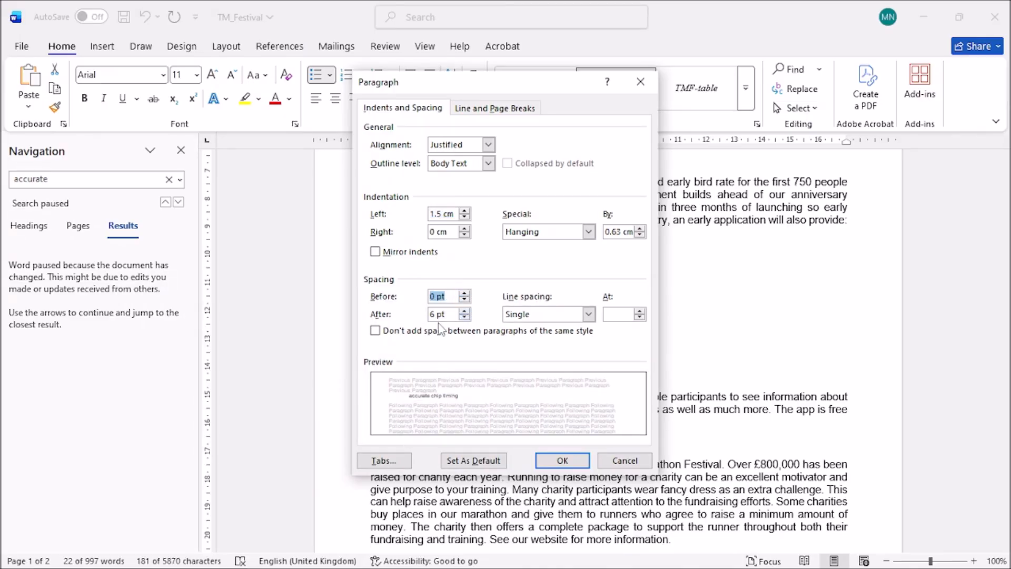
left_click(465, 317)
left_click(562, 460)
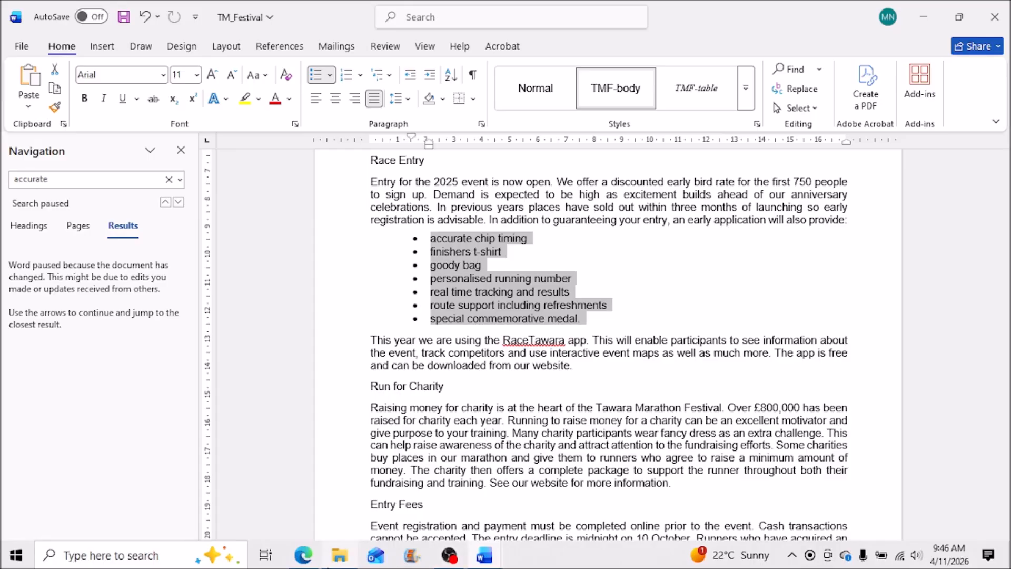
Underline 'Race Entry' and 'be polite to them' in question 5 of the exam PDF.
left_click(339, 555)
left_click(862, 58)
left_click(304, 555)
scroll(498, 343, "down", 6)
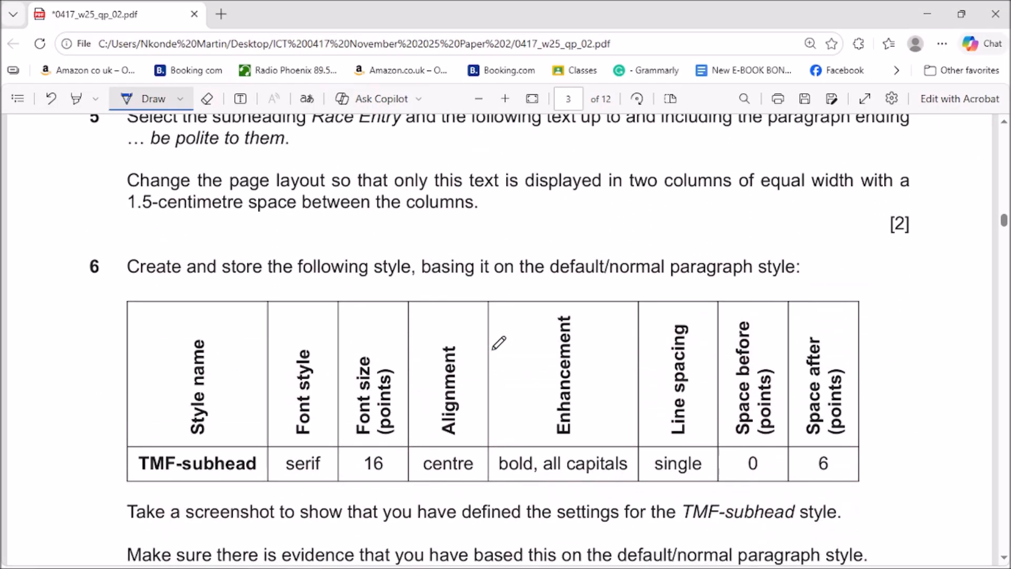
scroll(499, 342, "up", 2)
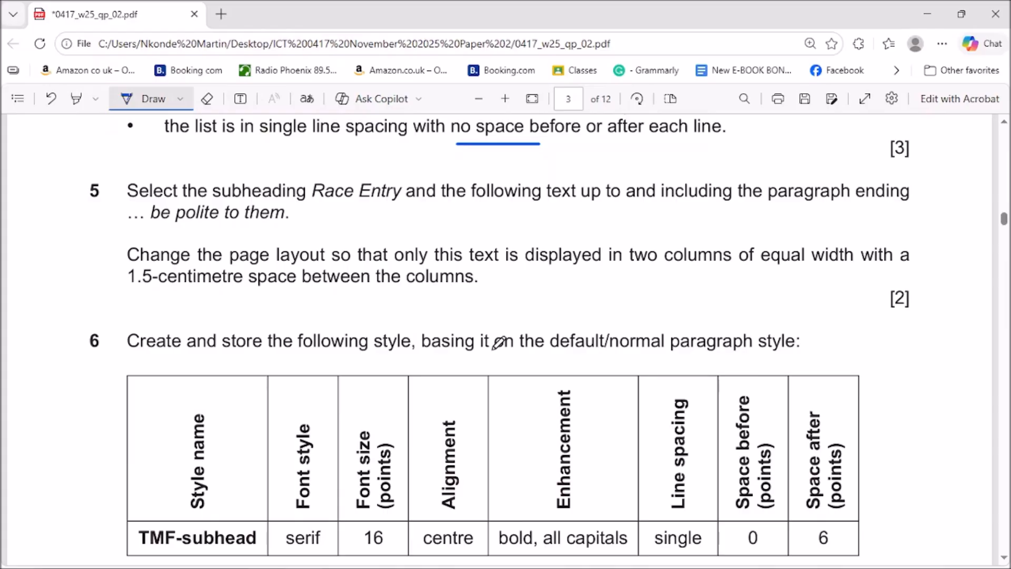
left_click_drag(310, 205, 365, 204)
left_click_drag(157, 225, 272, 224)
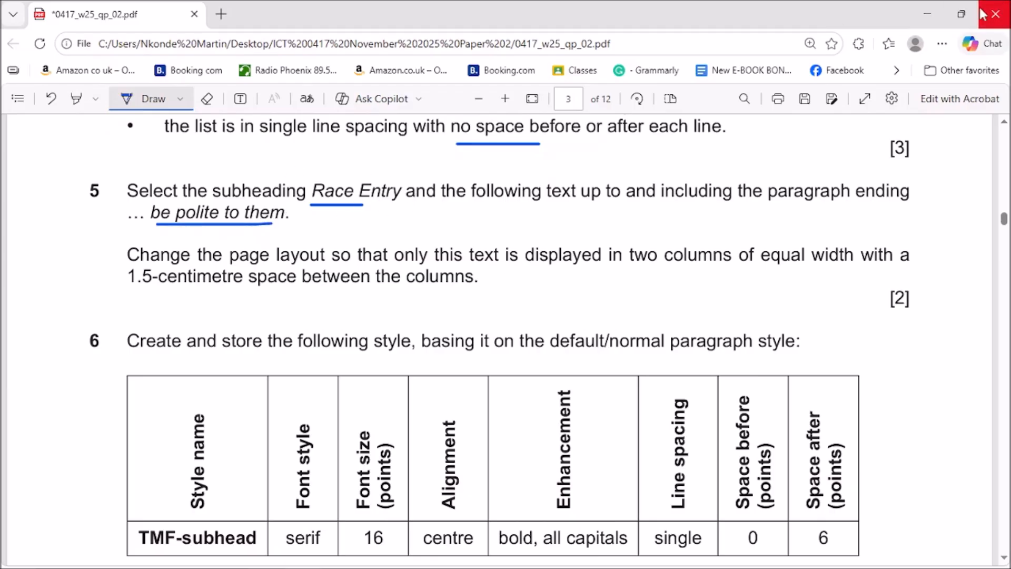
In Word, select the text from Race Entry through 'be polite to them.'.
left_click(926, 6)
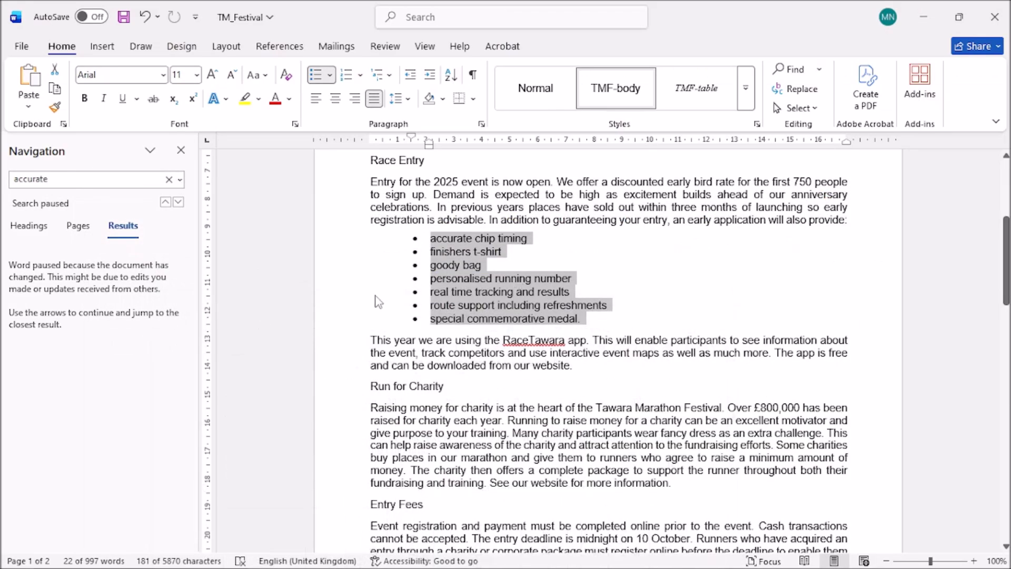
left_click(557, 376)
scroll(557, 375, "down", 2)
scroll(548, 379, "up", 2)
scroll(544, 381, "up", 1)
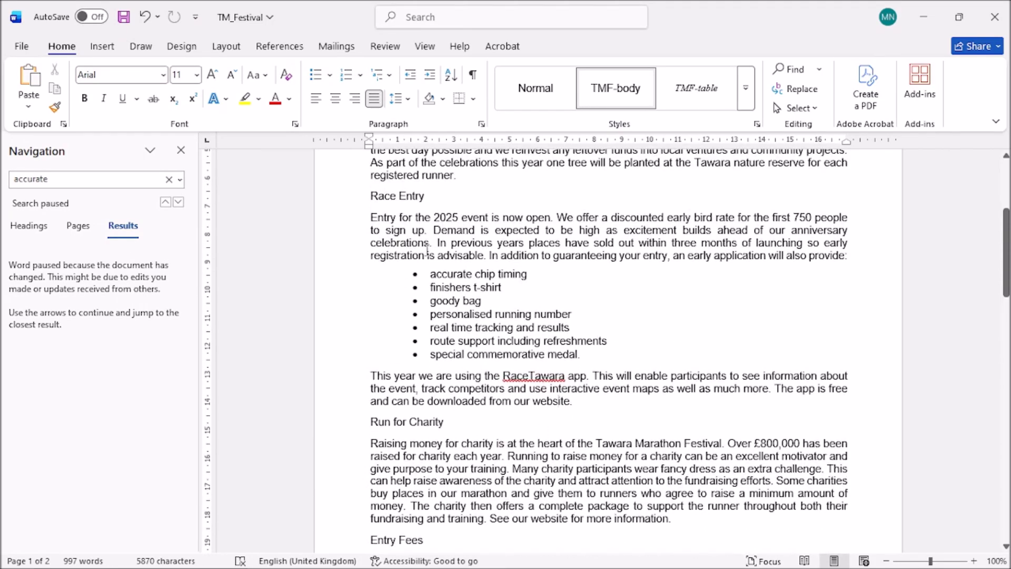
left_click_drag(374, 198, 665, 319)
Underline 'in two columns' in the exam PDF and return to Word.
mouse_move(464, 567)
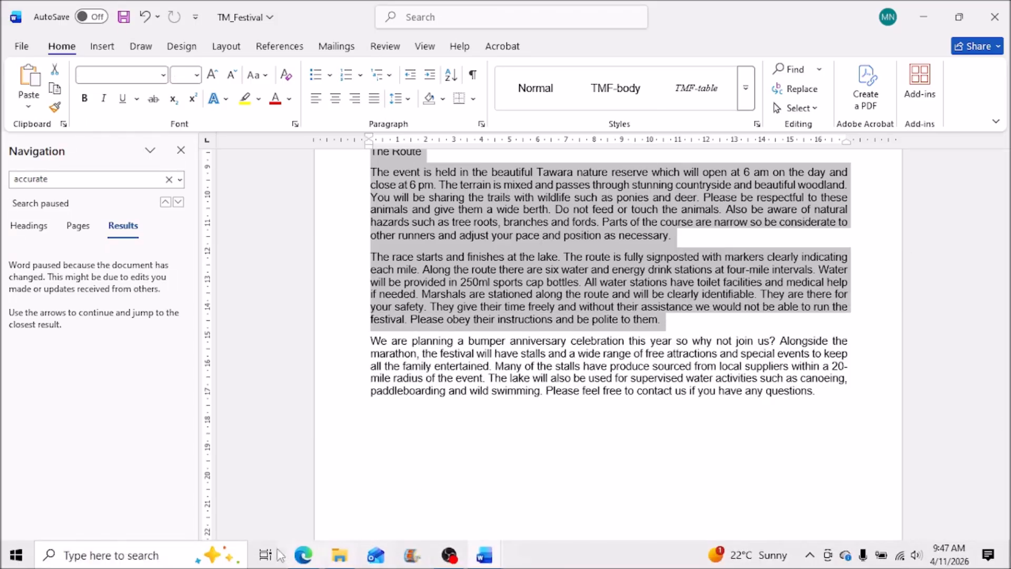
left_click(303, 554)
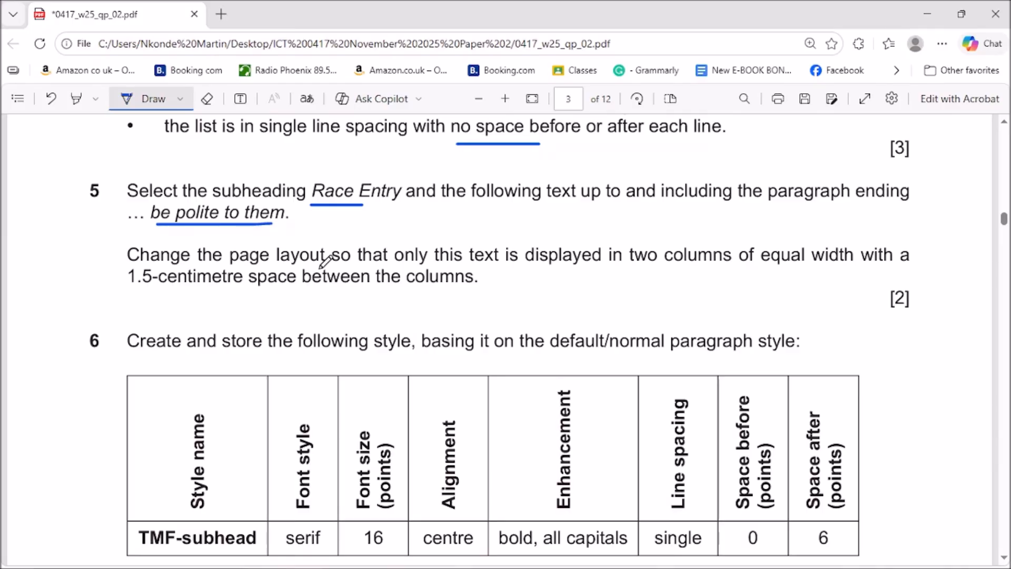
scroll(320, 267, "up", 1)
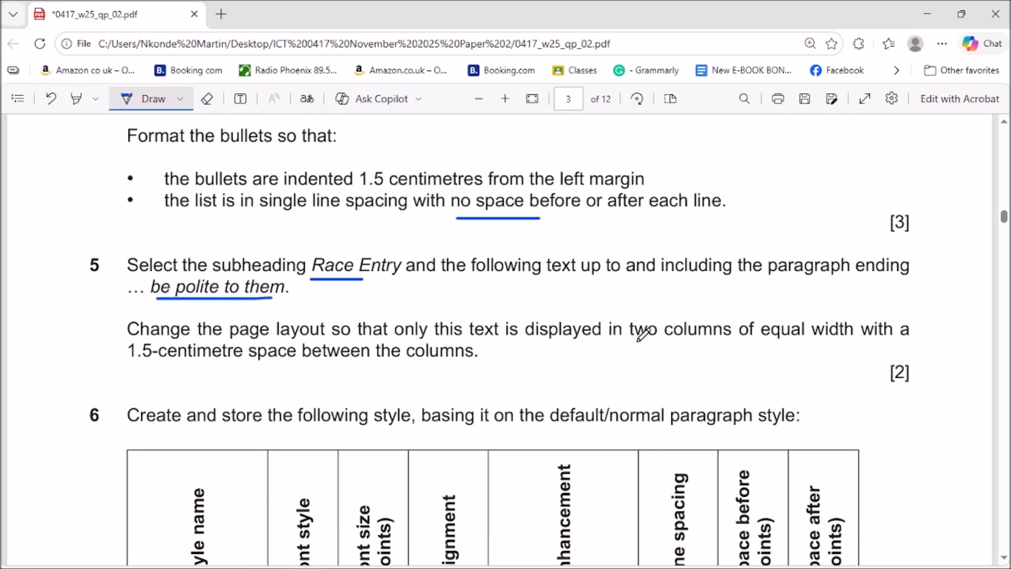
left_click_drag(618, 343, 728, 342)
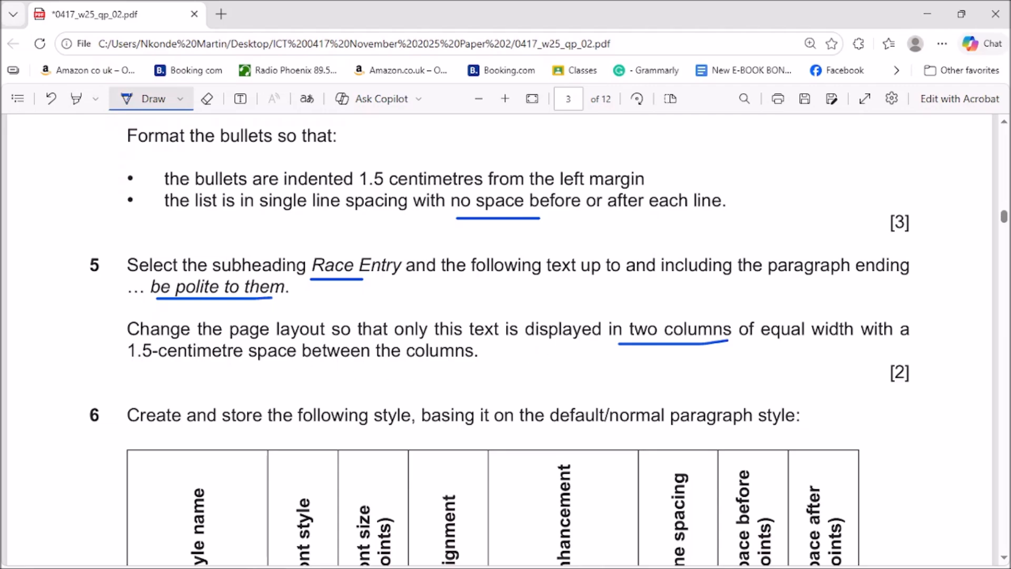
left_click(921, 12)
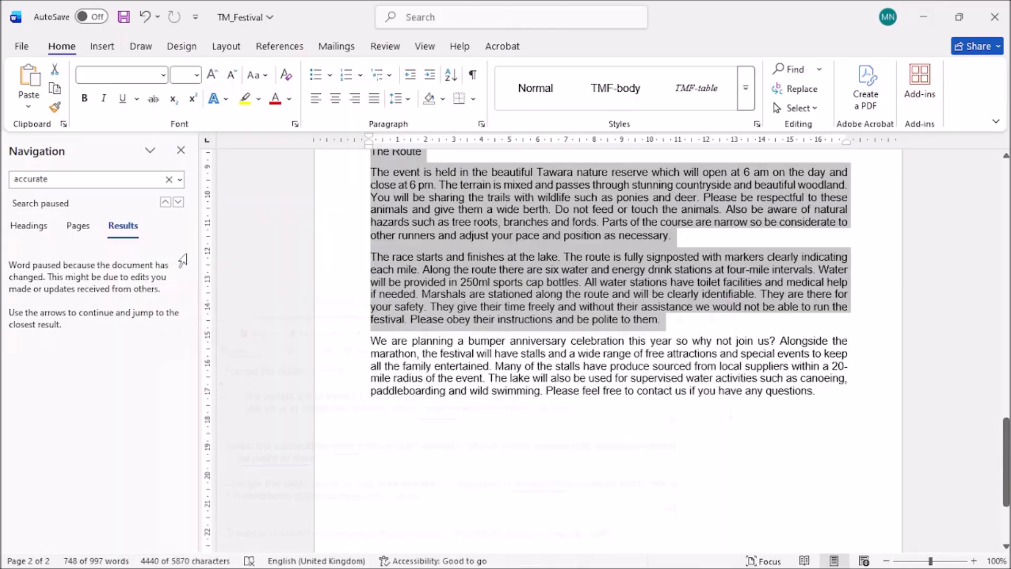
Format the selected Race Entry text as two equal-width columns with 1.5 cm spacing.
left_click(229, 52)
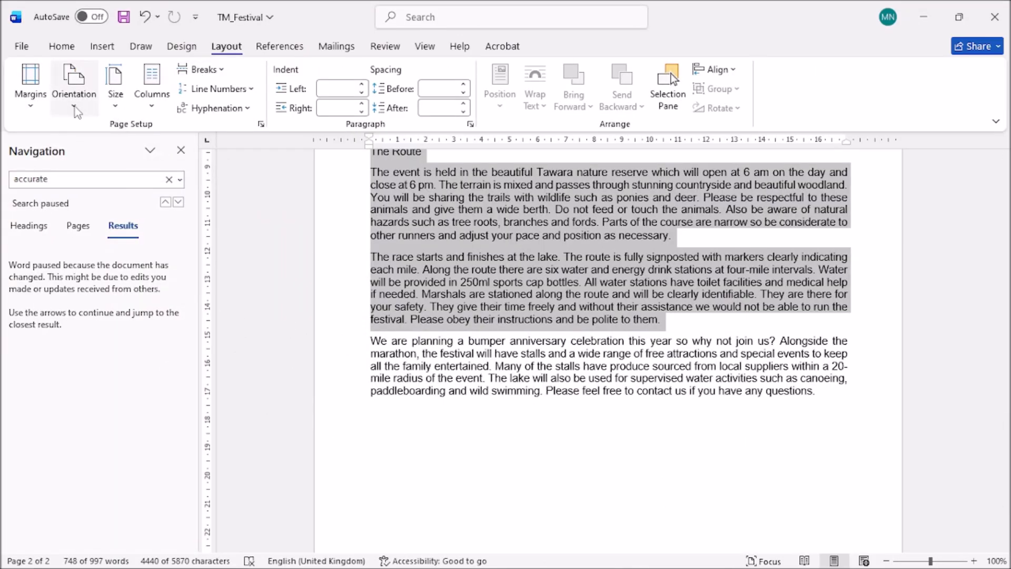
left_click(151, 103)
left_click(187, 310)
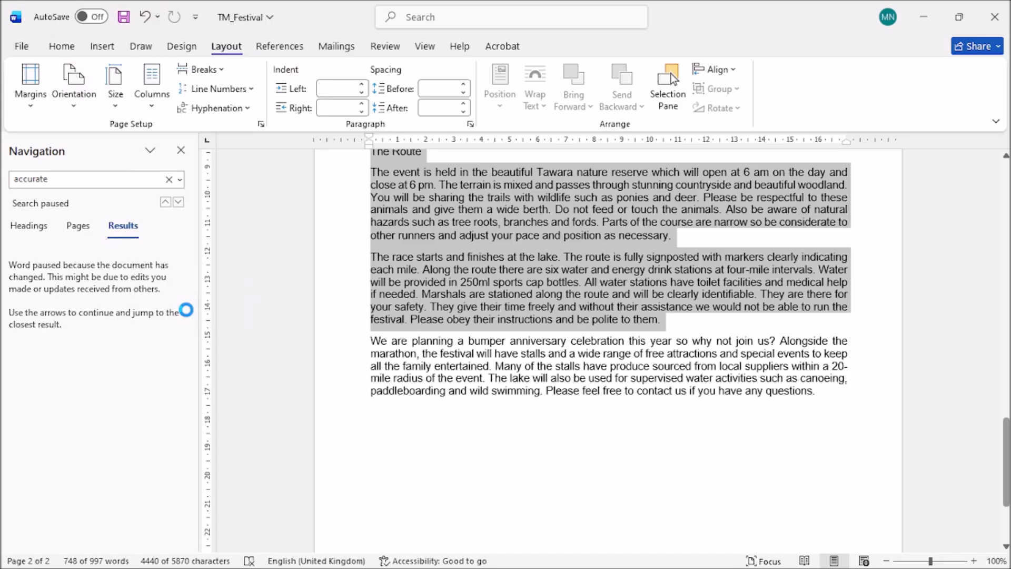
left_click(451, 210)
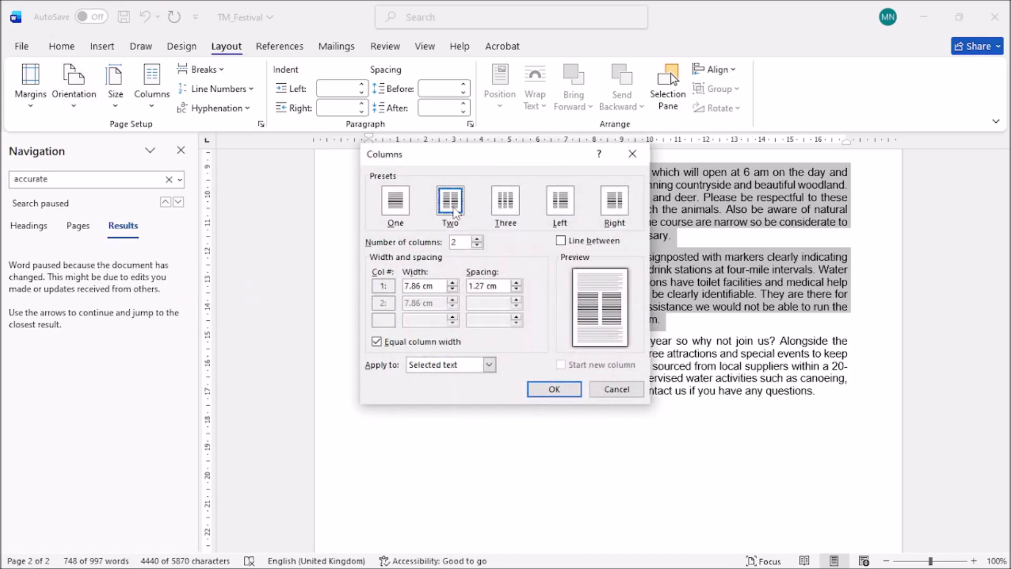
left_click(516, 283)
left_click(516, 283)
left_click(516, 283)
left_click(517, 283)
left_click(517, 289)
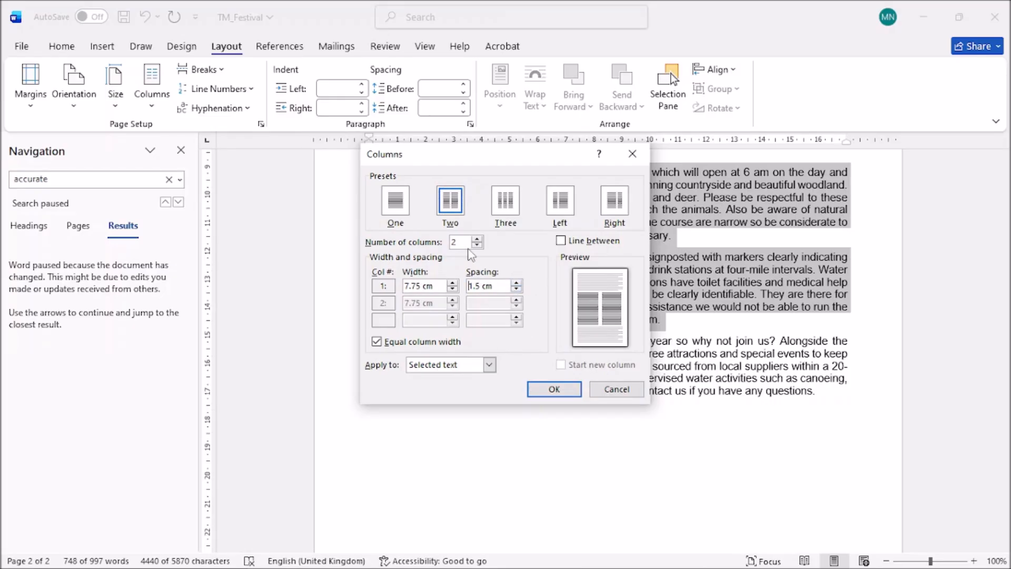
left_click(542, 388)
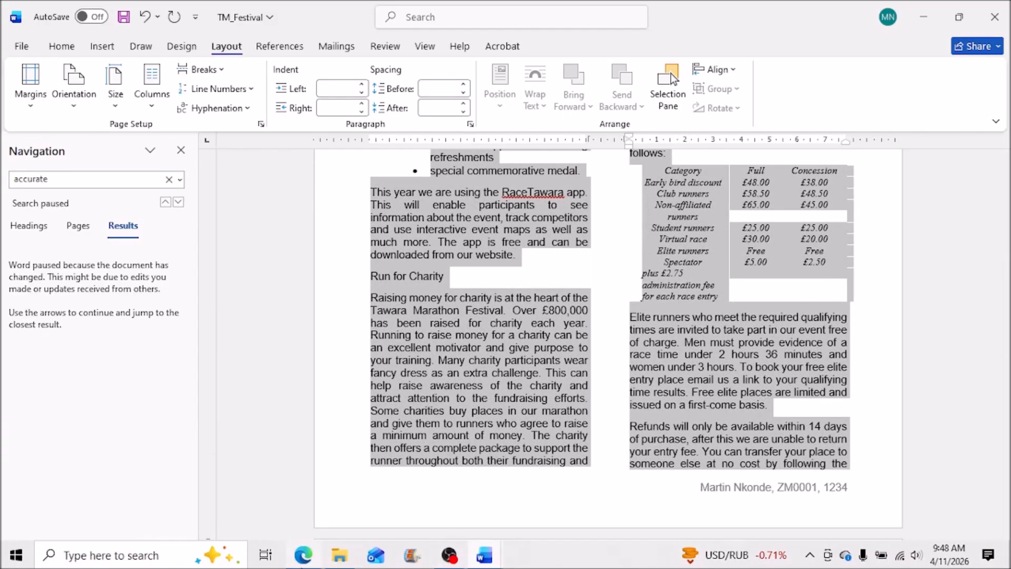
left_click(303, 555)
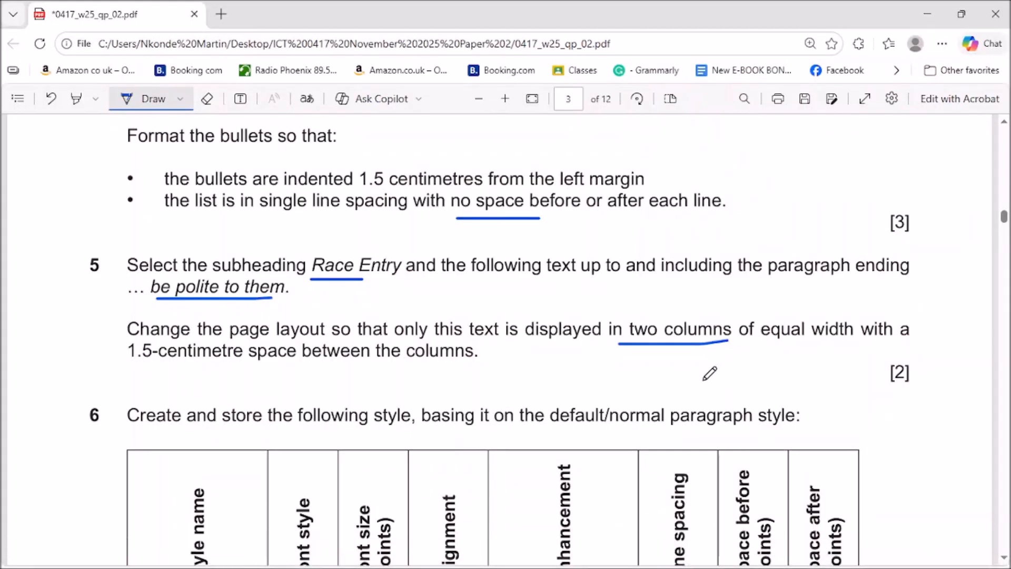
Tick question 5, underline 'default/normal' and arrow the TMF-subhead row in question 6.
scroll(707, 370, "down", 3)
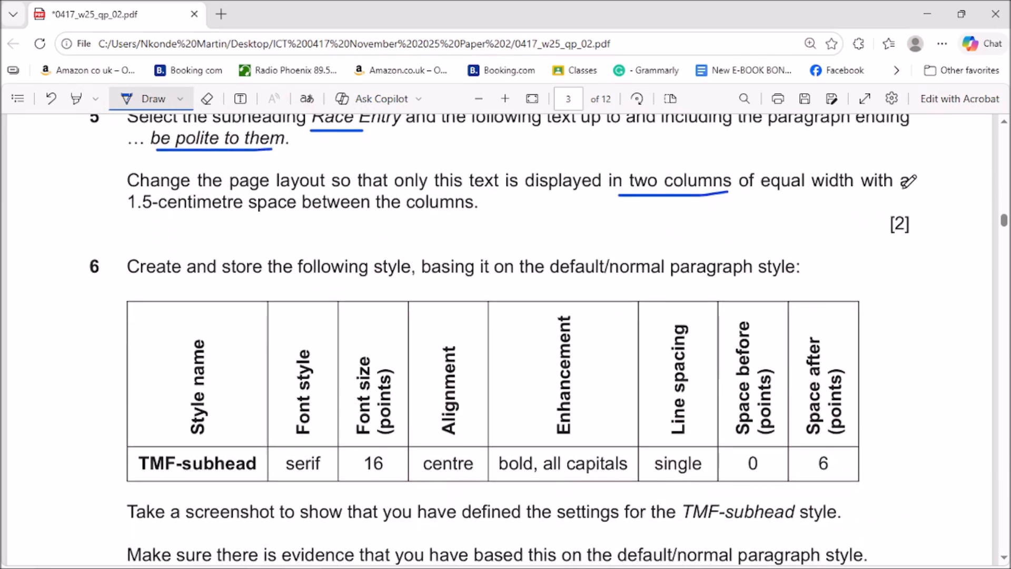
left_click_drag(897, 146, 943, 130)
scroll(900, 337, "down", 2)
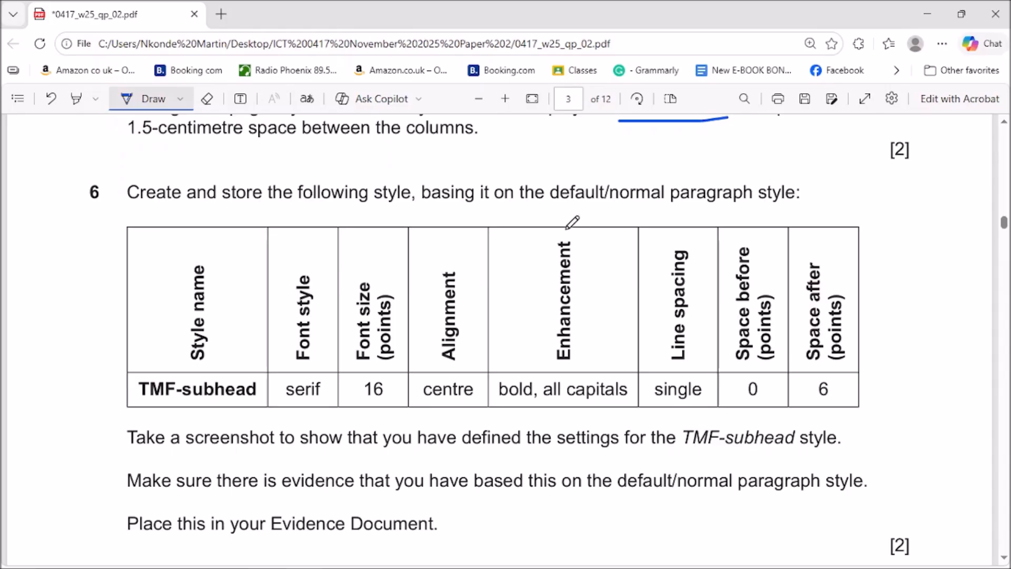
left_click_drag(554, 207, 613, 209)
scroll(731, 232, "down", 1)
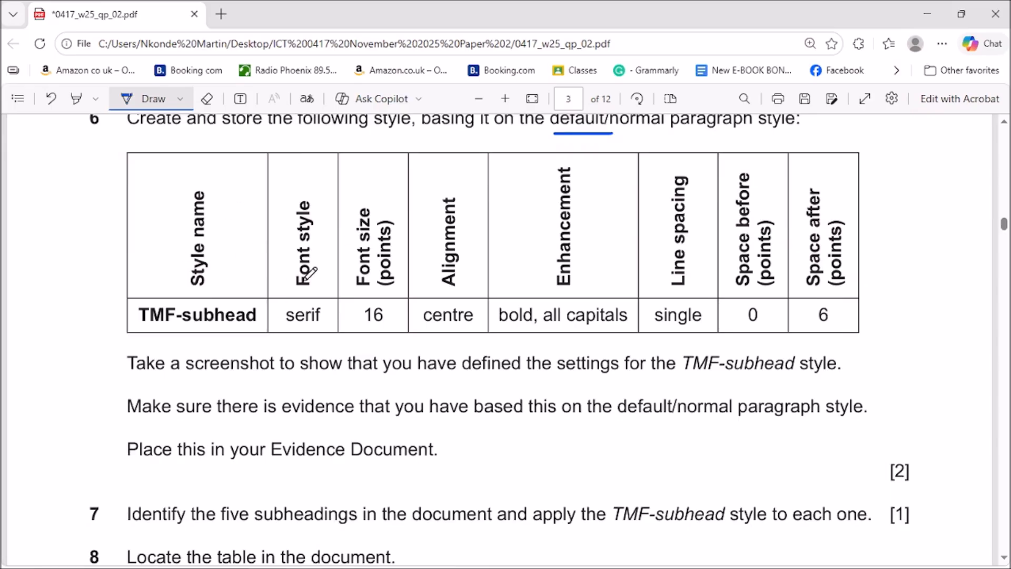
scroll(305, 271, "up", 1)
scroll(306, 275, "up", 1)
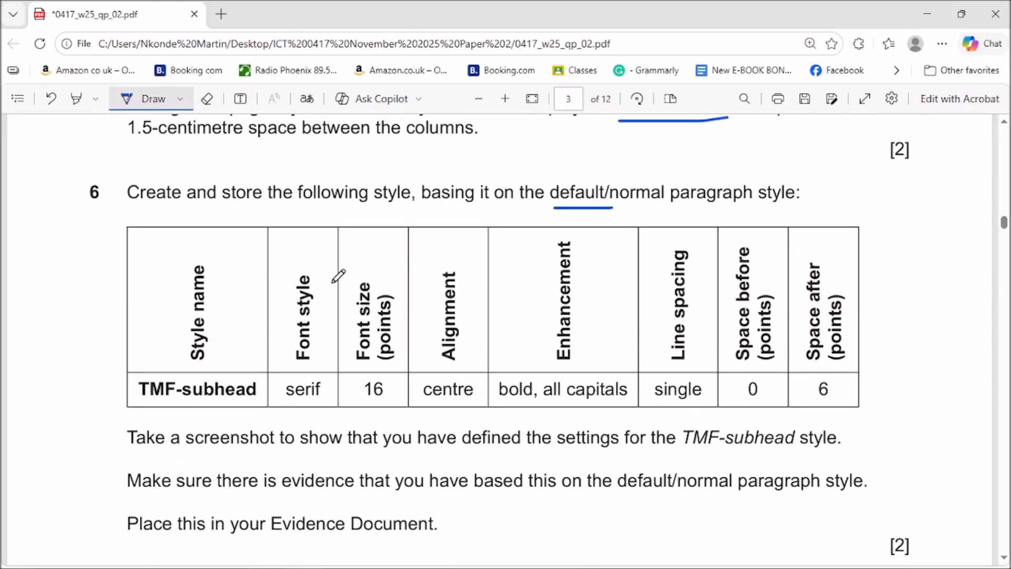
mouse_move(67, 400)
left_mouse_down()
mouse_move(127, 393)
mouse_move(89, 407)
left_mouse_up()
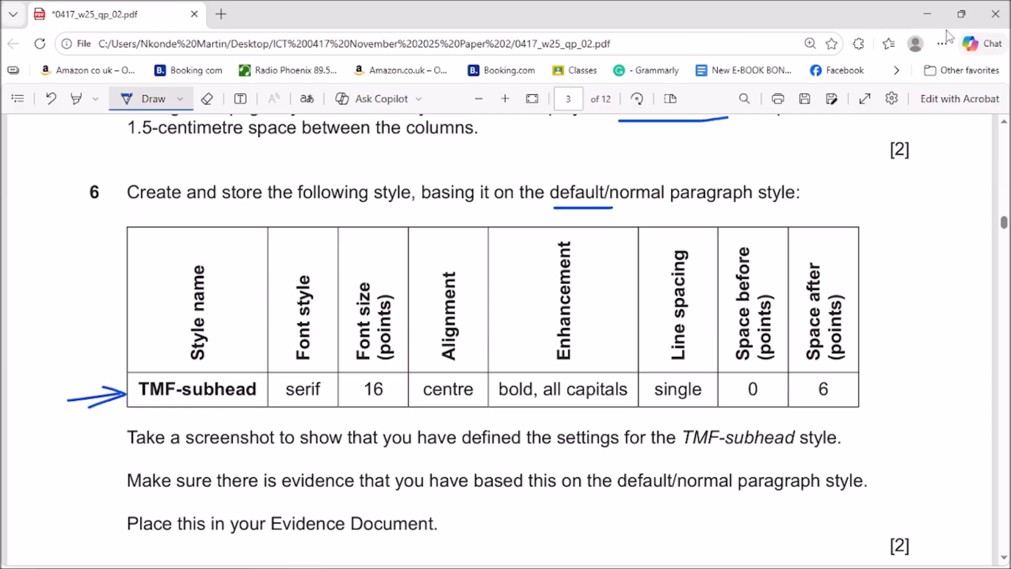
Close the Navigation pane and start Create a Style from the Home Styles gallery.
left_click(924, 6)
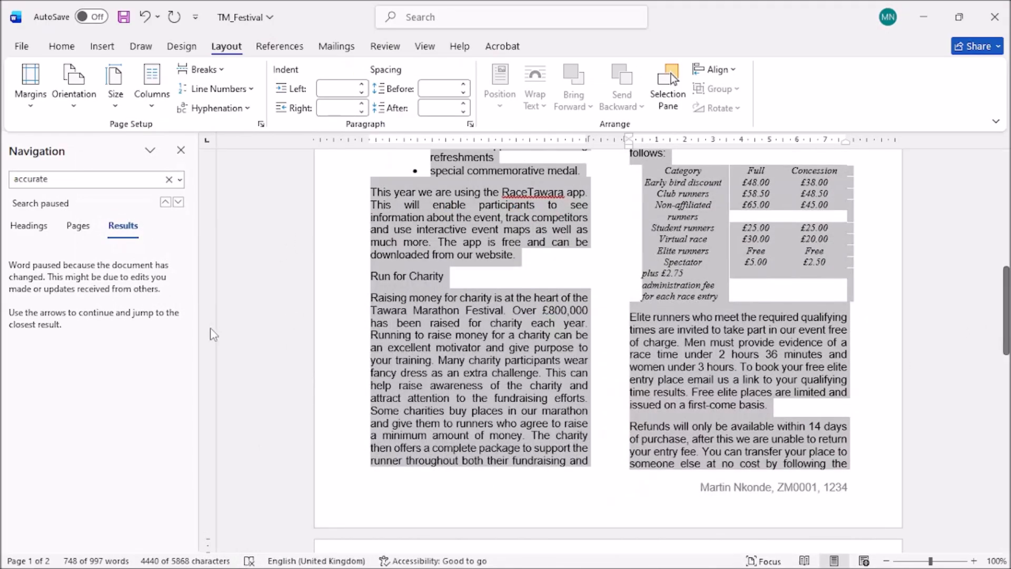
left_click(181, 151)
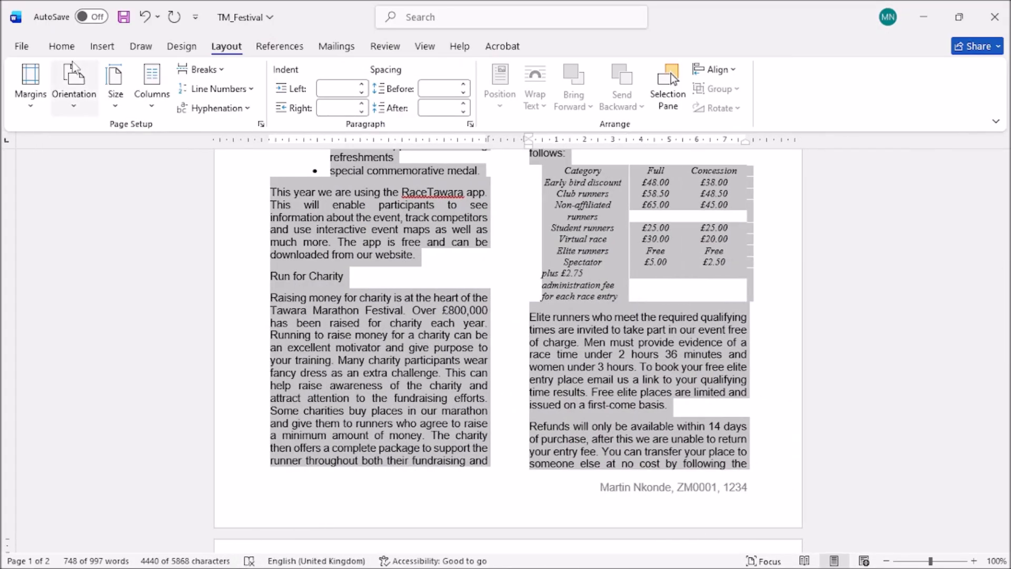
left_click(61, 47)
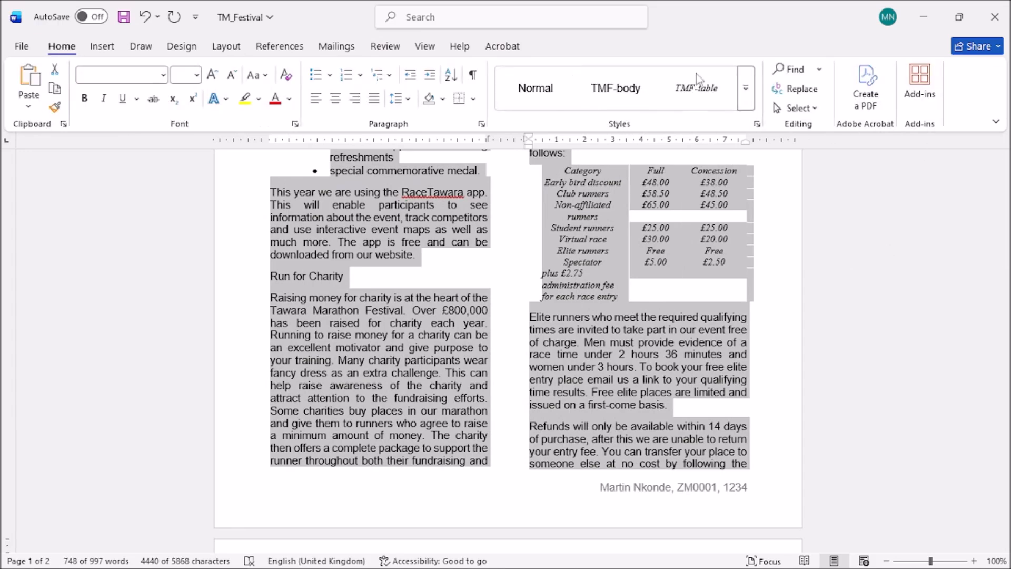
left_click(756, 125)
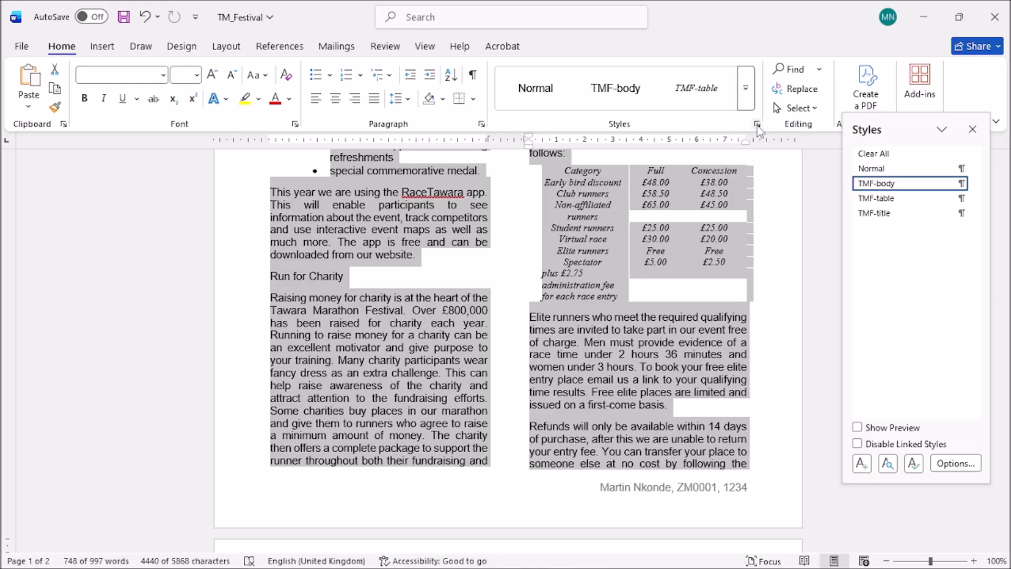
left_click(757, 125)
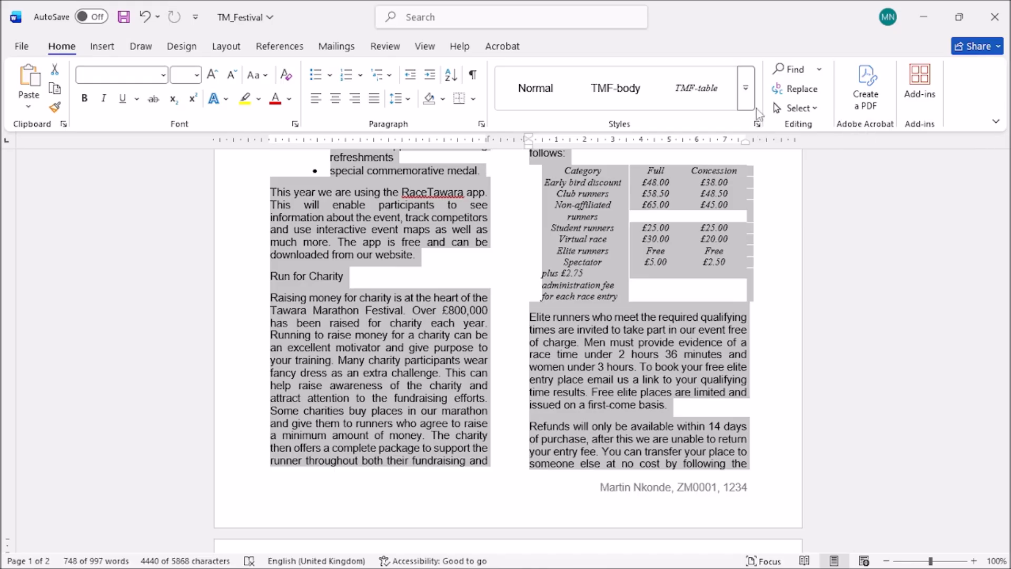
left_click(745, 88)
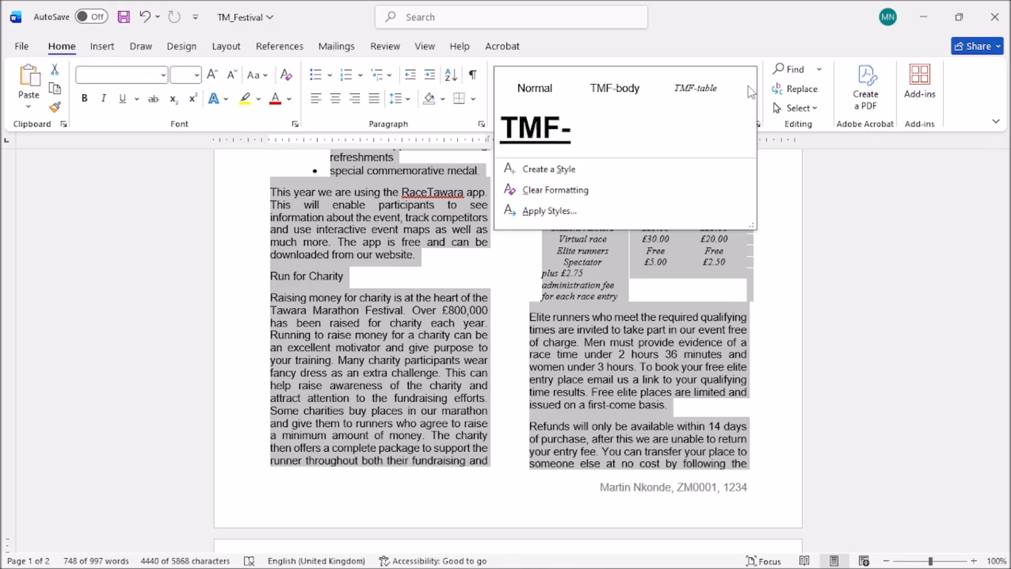
left_click(550, 169)
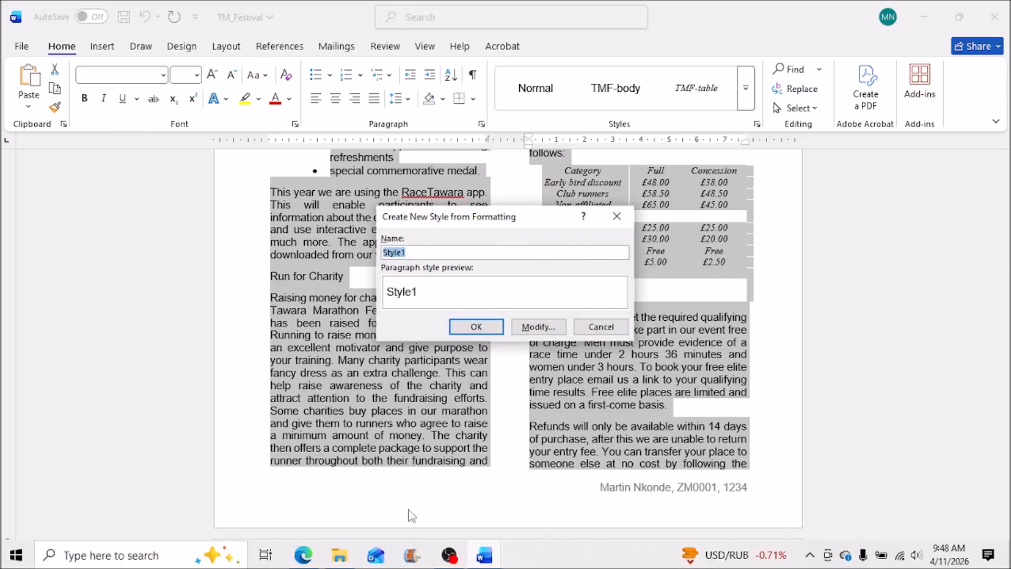
Enter TMF-subhead as the new style's name, checking it against the exam paper.
left_click(303, 557)
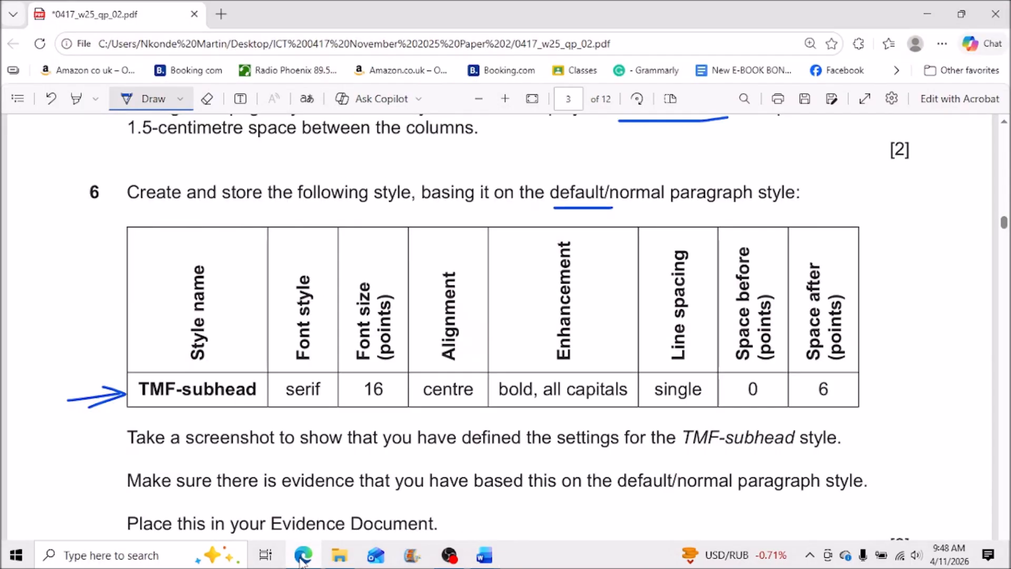
left_click(303, 557)
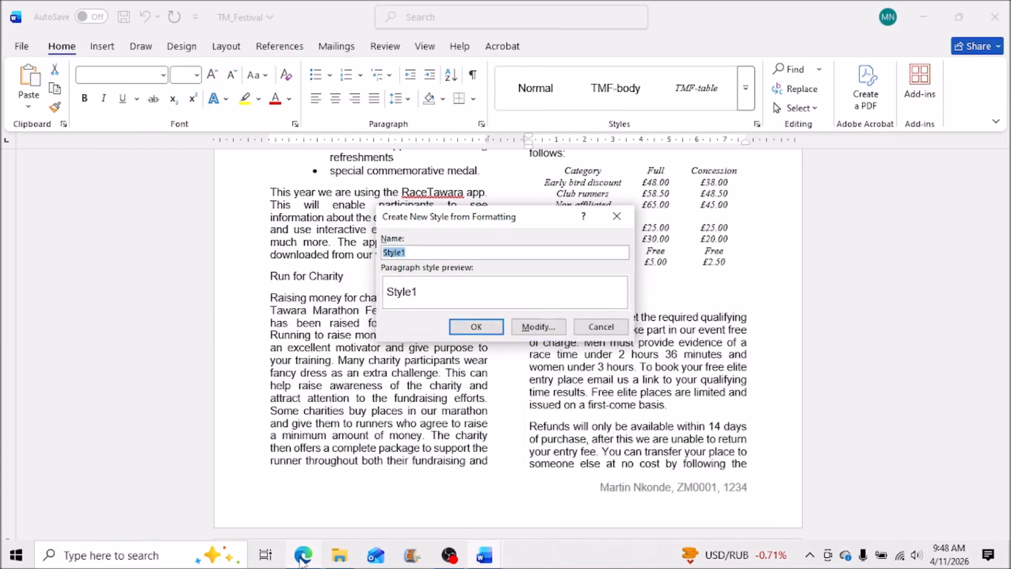
left_click(303, 557)
left_click(303, 556)
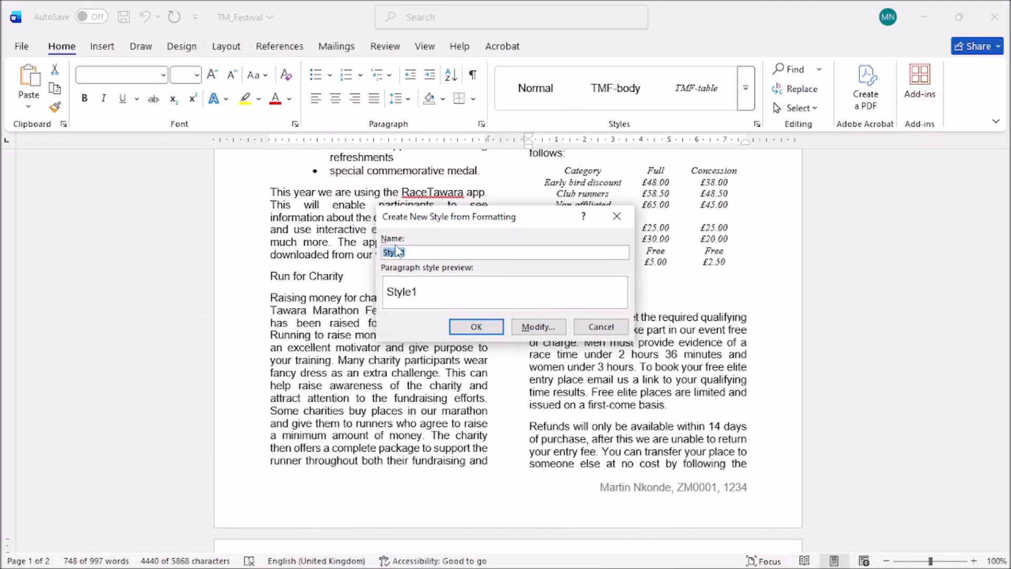
type("TMF-subhead")
mouse_move(398, 567)
left_click(298, 562)
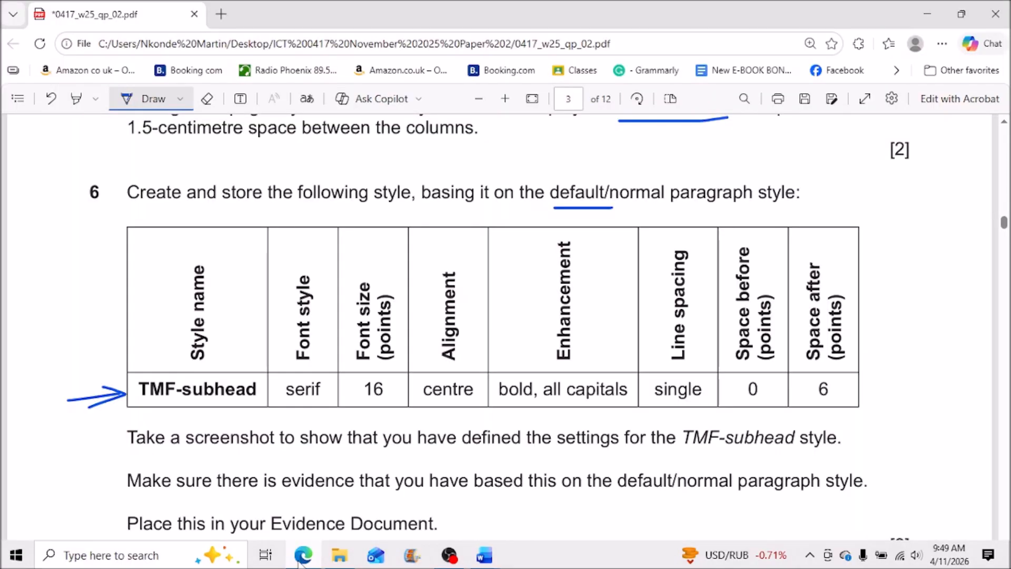
left_click(298, 562)
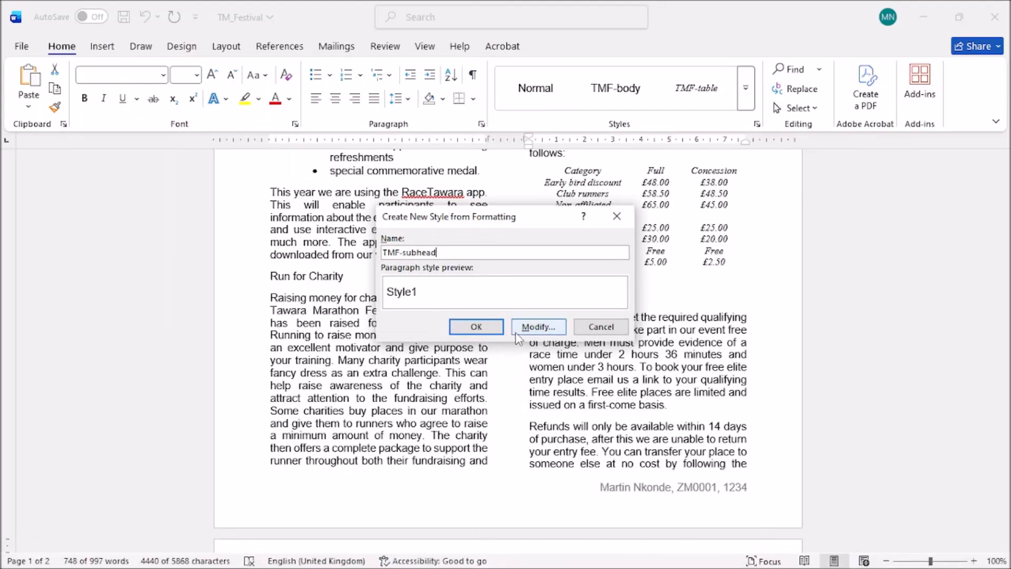
Base the new style on Normal and set its font to Times New Roman.
left_click(535, 330)
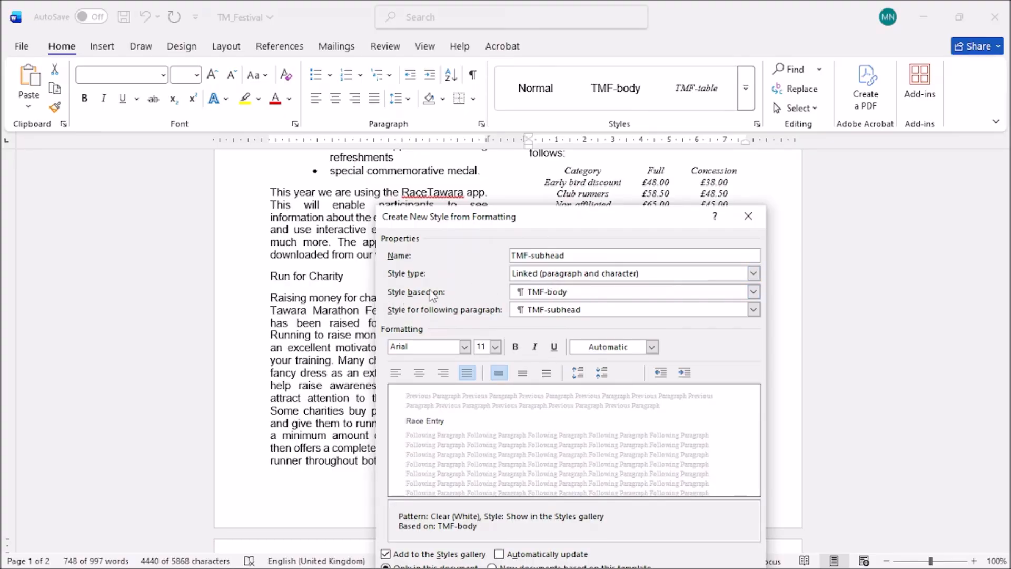
left_click(609, 296)
left_click(546, 320)
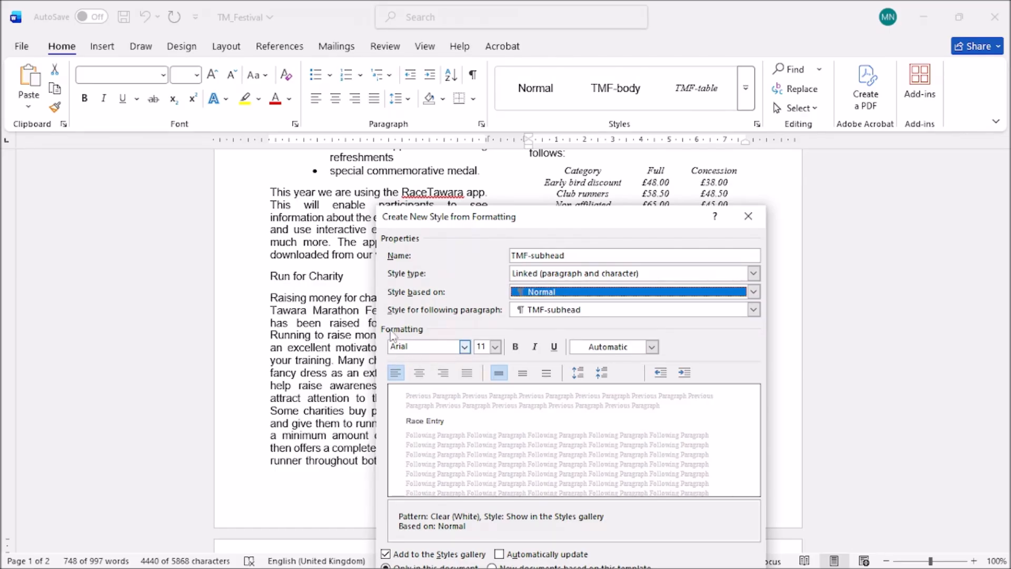
left_click(464, 347)
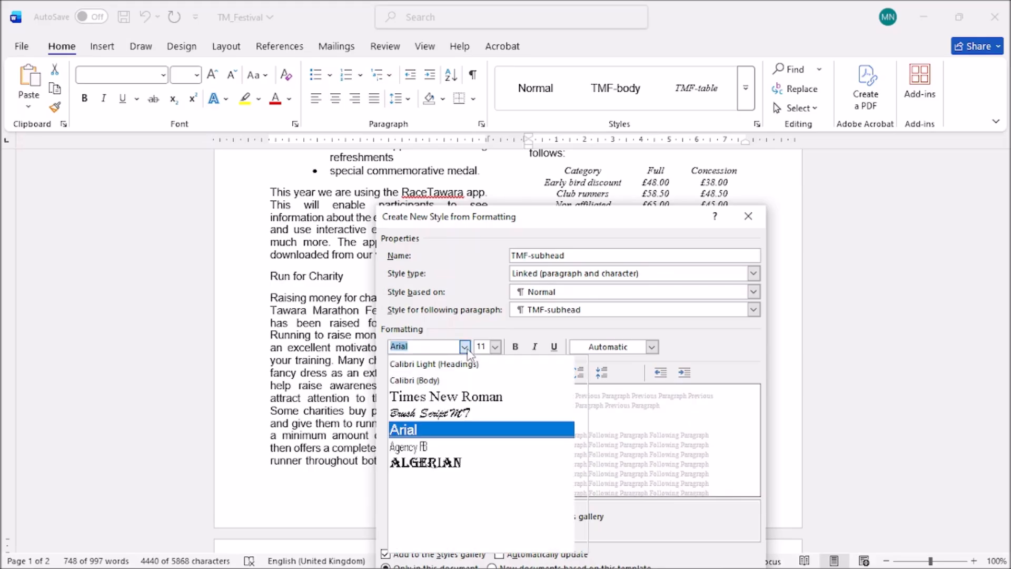
left_click(468, 397)
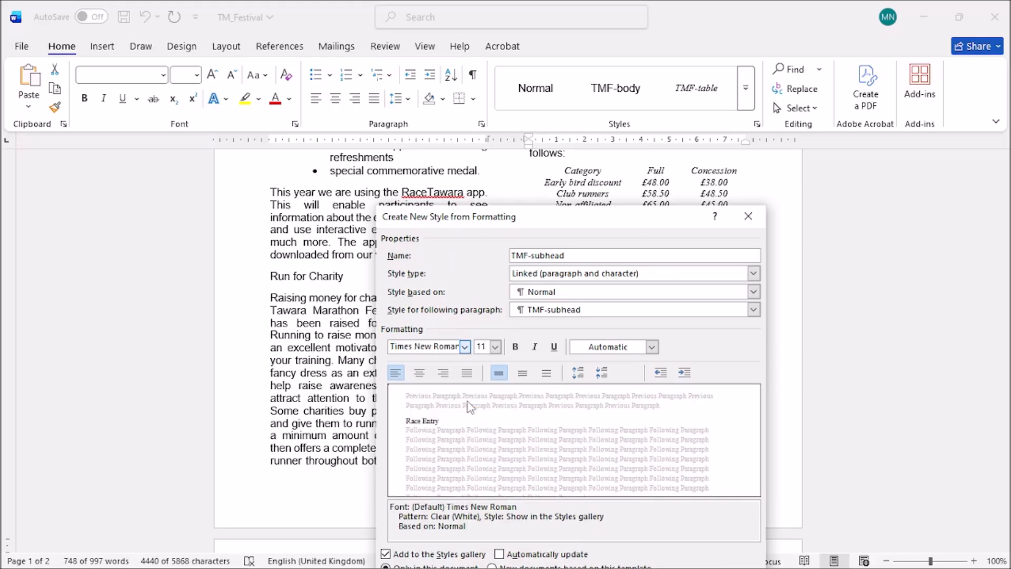
Set the style's font size to 16 pt and centre its paragraphs.
mouse_move(333, 566)
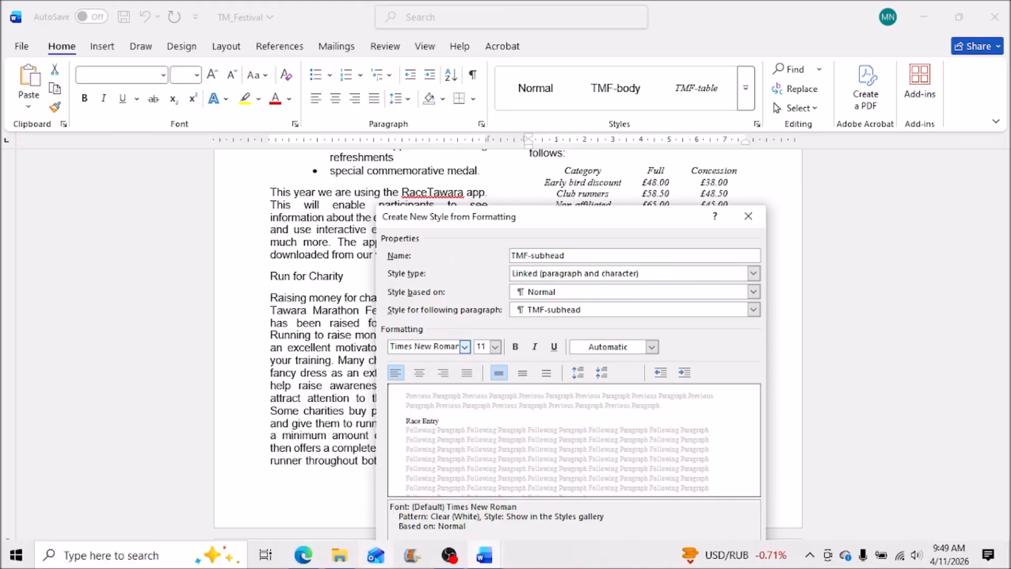
left_click(315, 563)
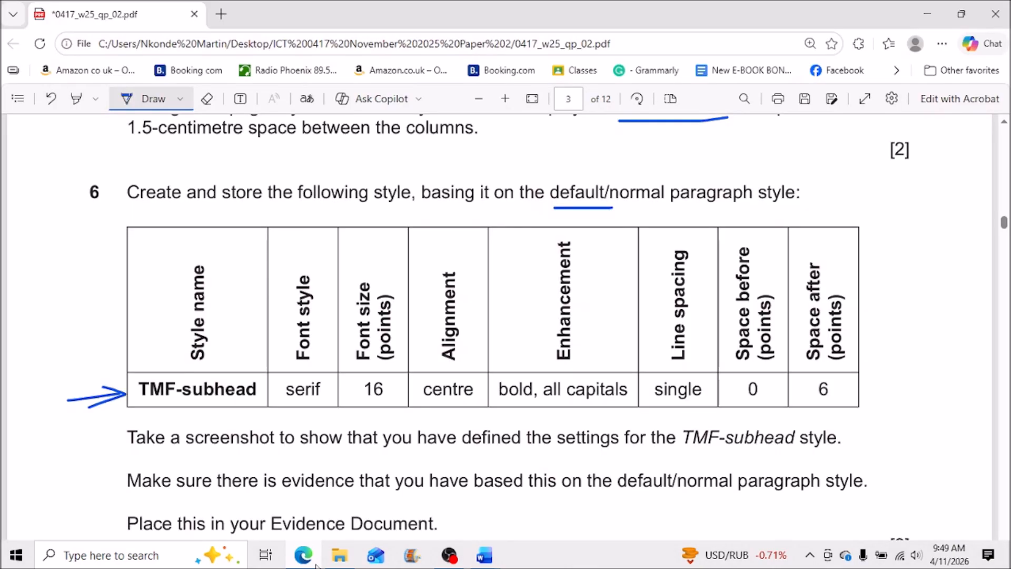
left_click(315, 564)
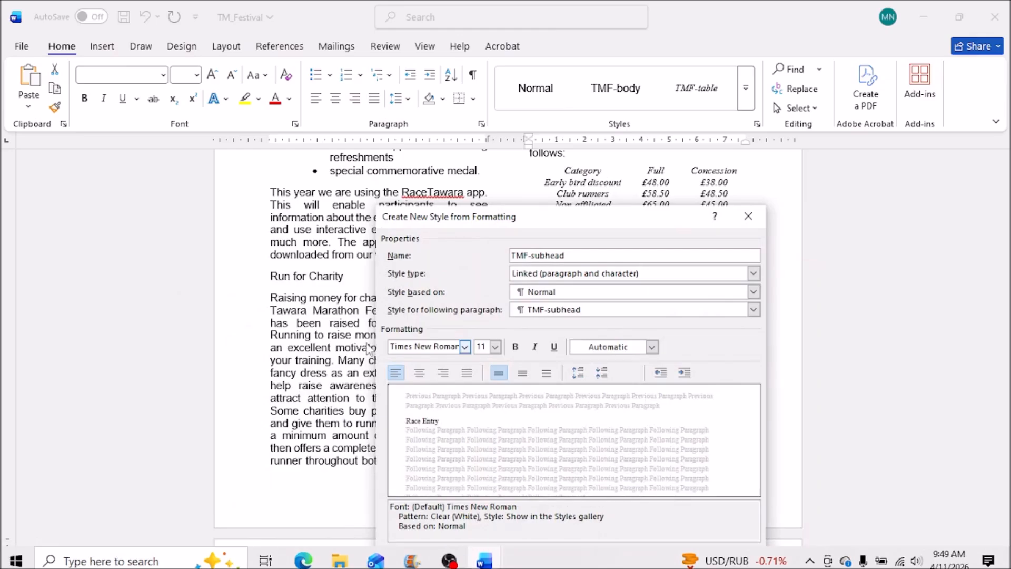
left_click(495, 347)
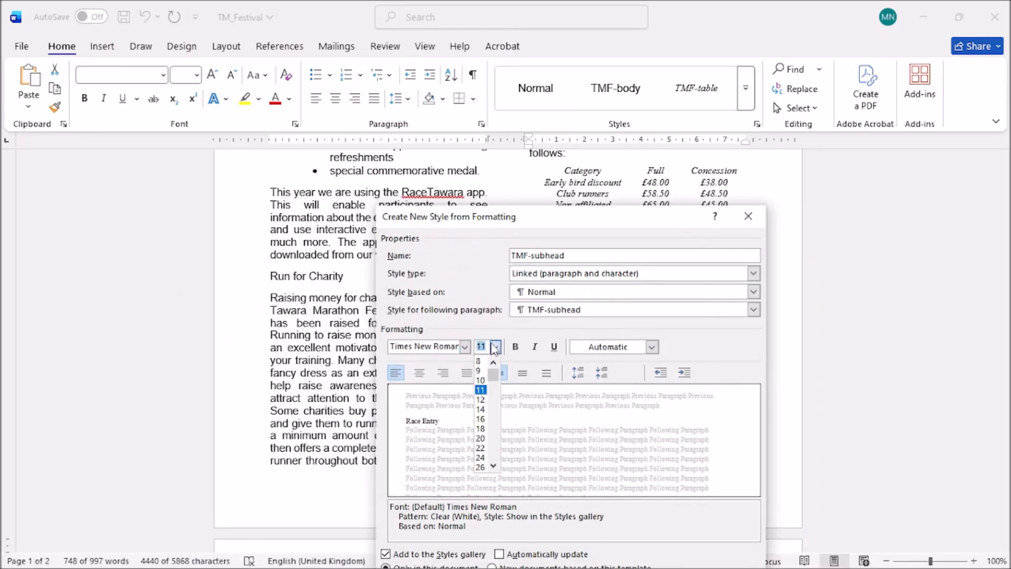
left_click(480, 418)
left_click(419, 372)
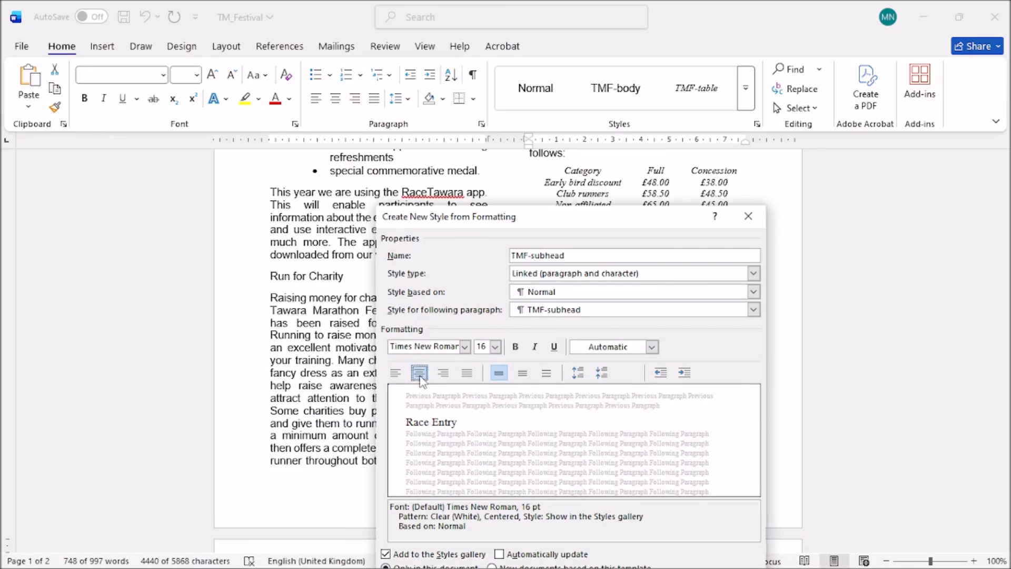
Make the TMF-subhead style bold and move the style dialog up.
mouse_move(414, 561)
left_click(303, 555)
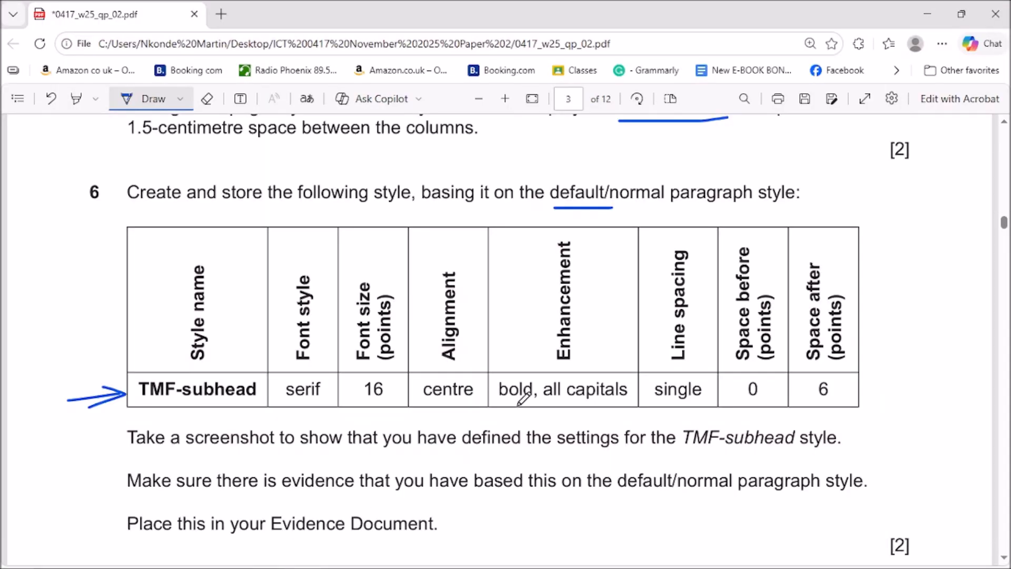
mouse_move(526, 568)
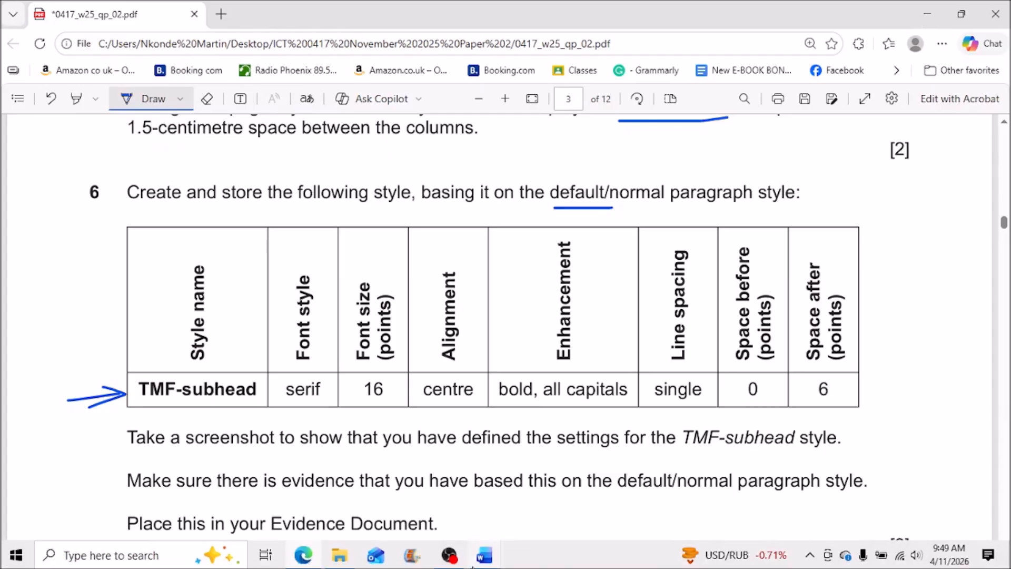
mouse_move(485, 561)
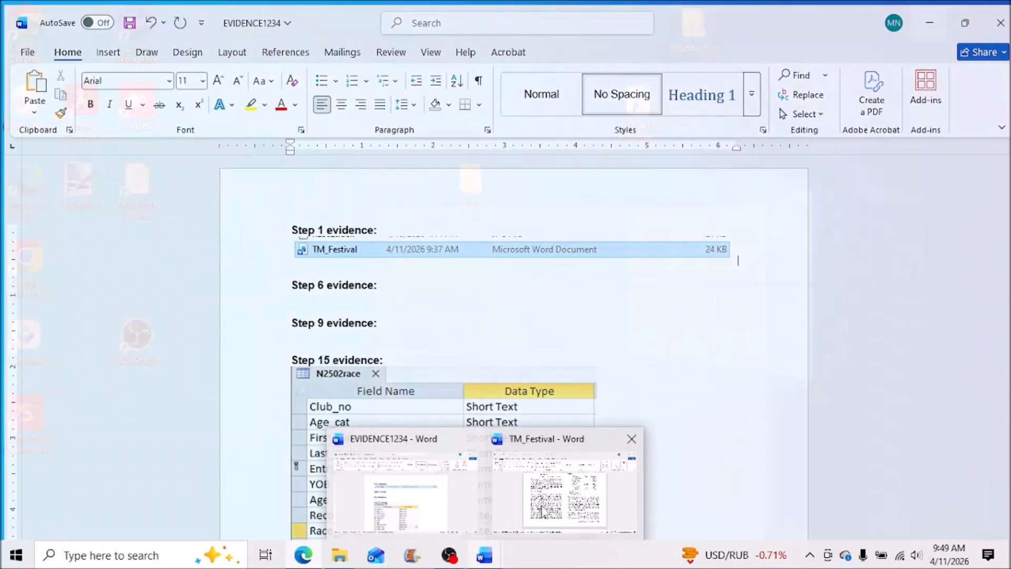
left_click(548, 474)
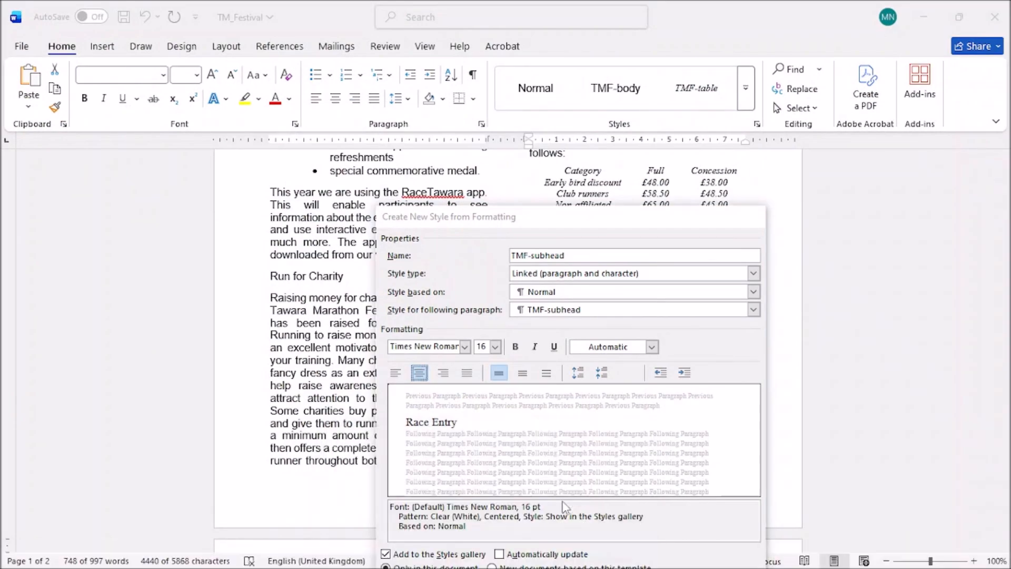
left_click(515, 346)
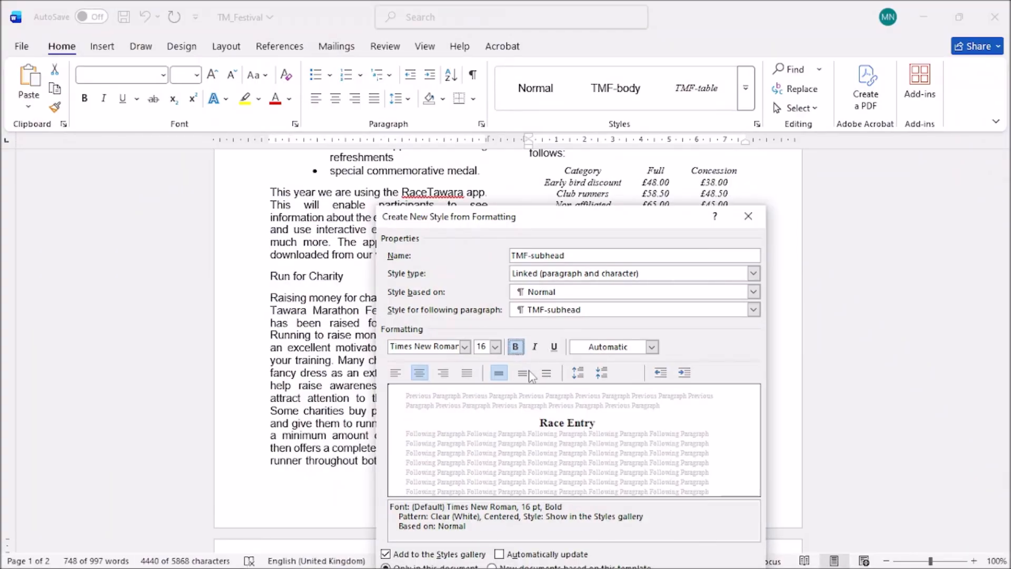
left_click_drag(564, 217, 561, 166)
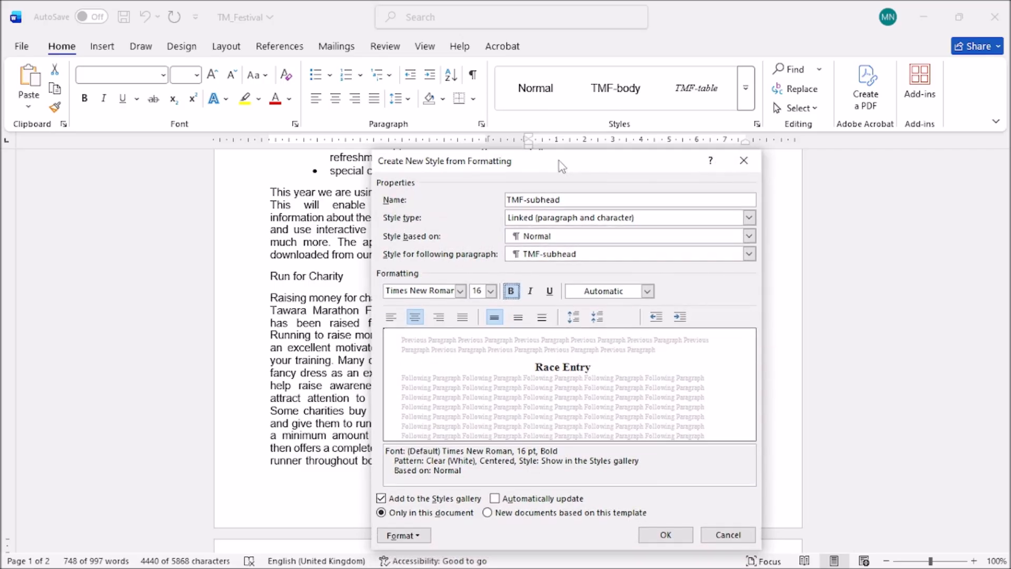
Turn on All caps for the TMF-subhead style in its Font settings.
left_click(416, 534)
left_click(411, 377)
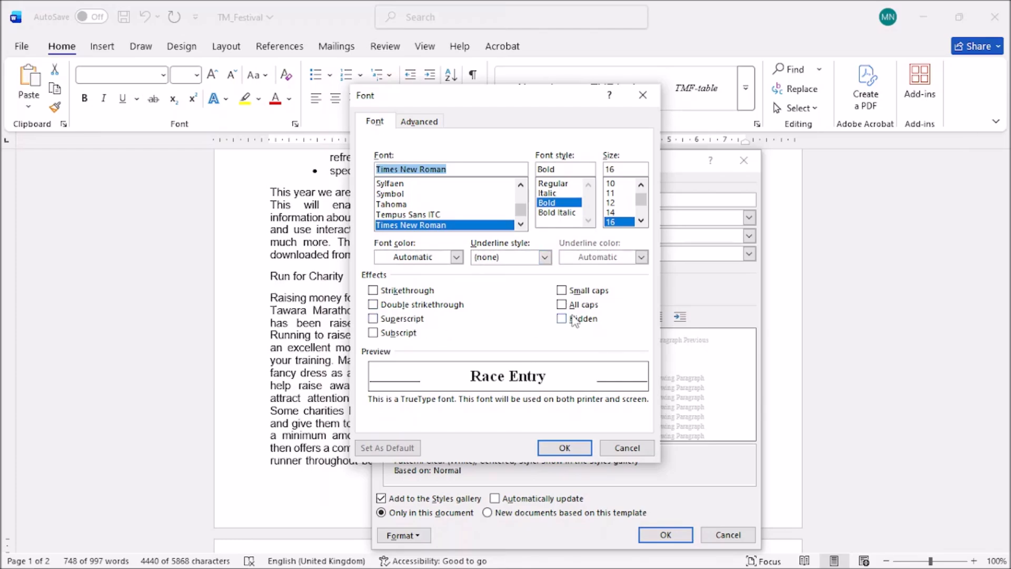
left_click(562, 304)
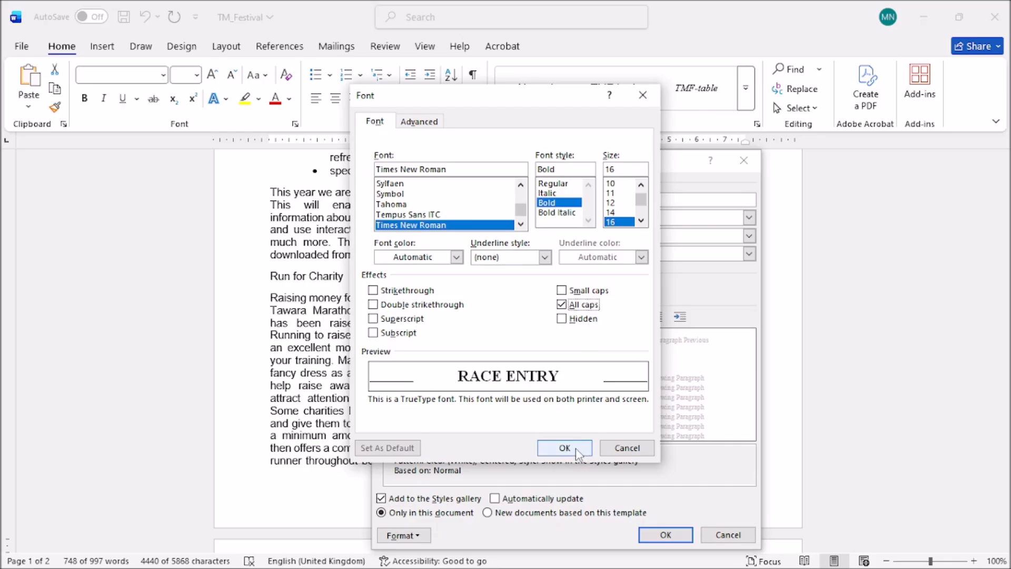
left_click(576, 448)
Set the style's paragraph spacing to 0 pt before and 6 pt after.
mouse_move(354, 565)
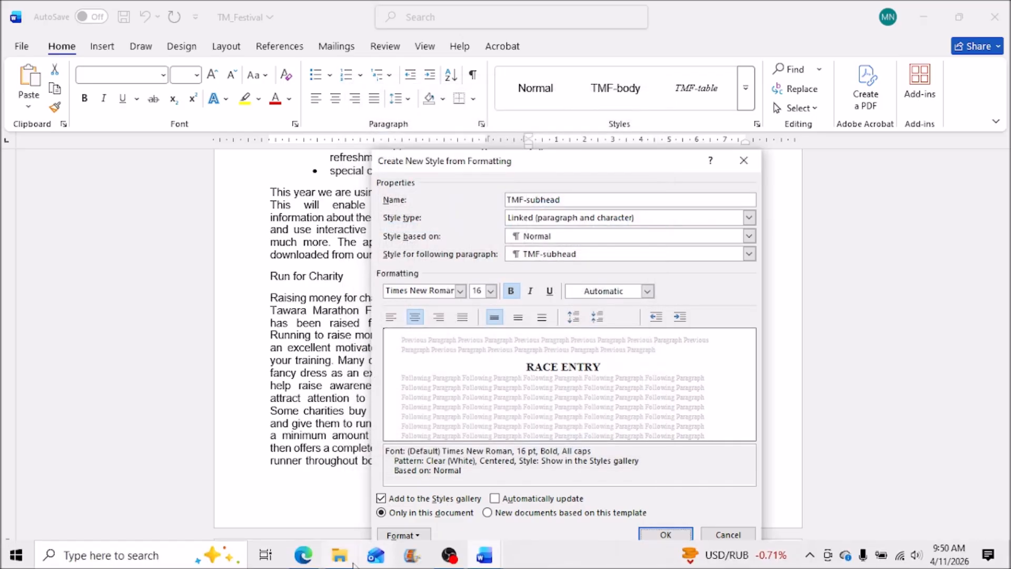
left_click(313, 564)
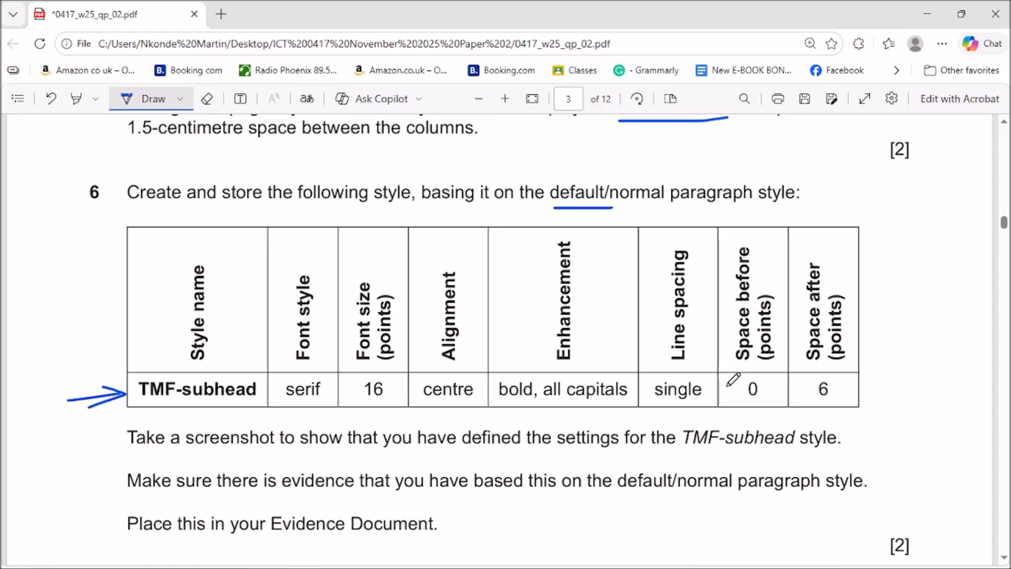
left_click(934, 14)
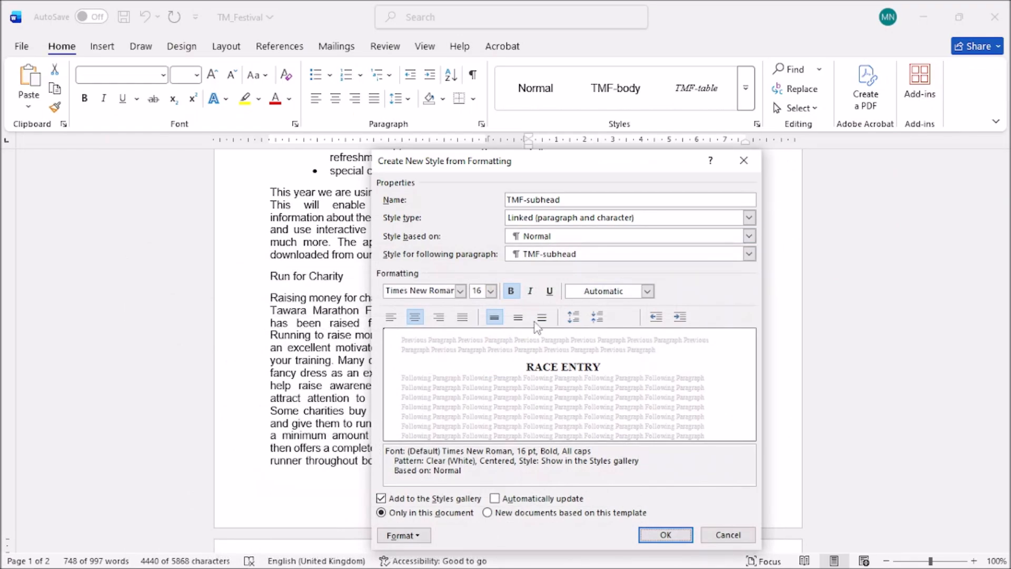
left_click(403, 535)
left_click(421, 398)
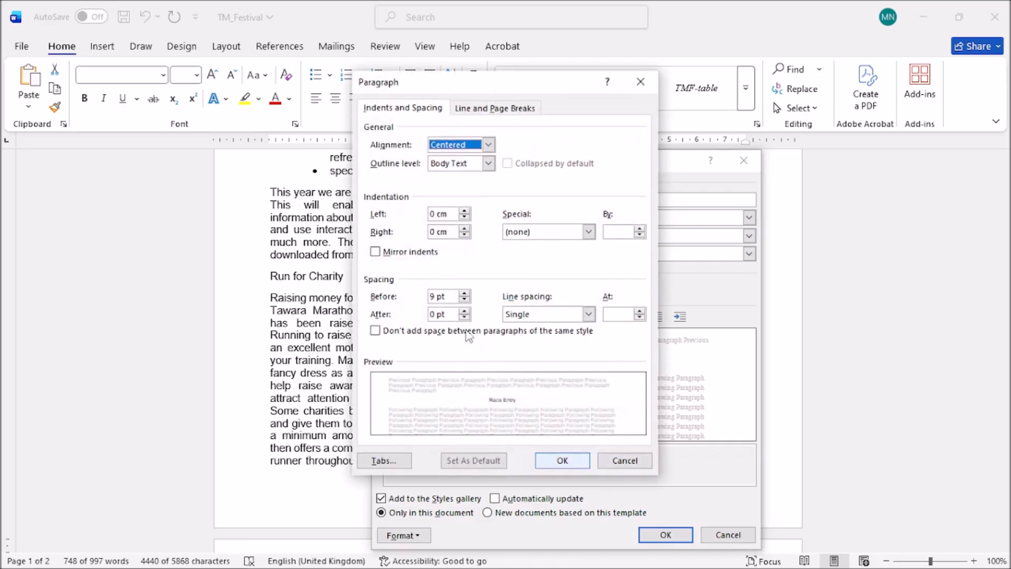
left_click(463, 300)
left_click(463, 300)
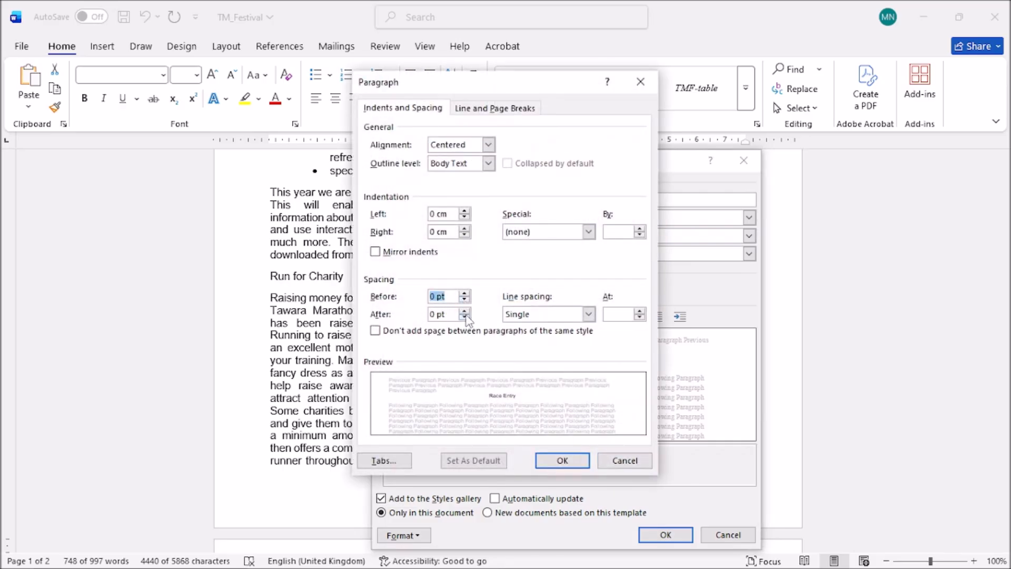
left_click(303, 555)
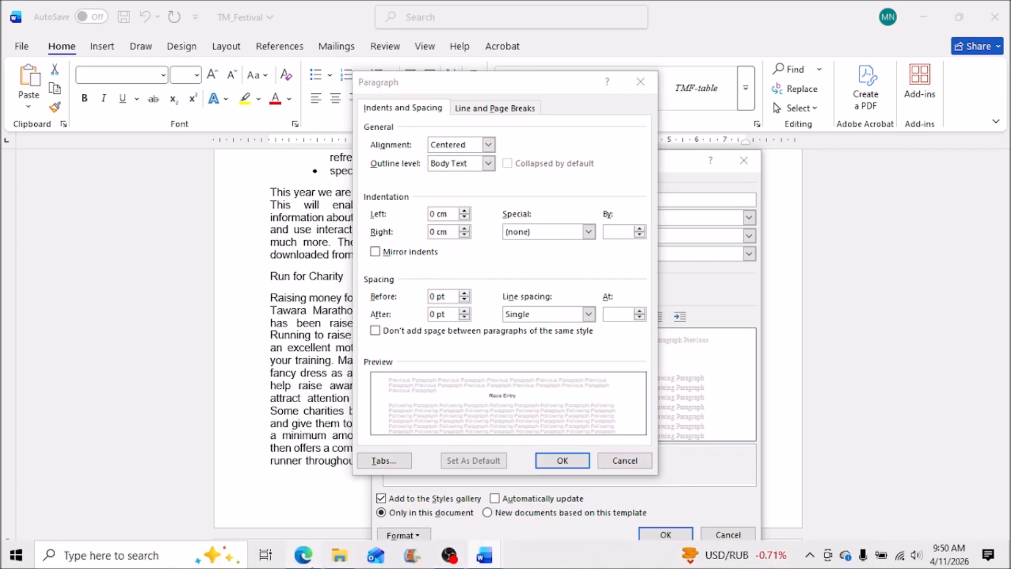
left_click(310, 566)
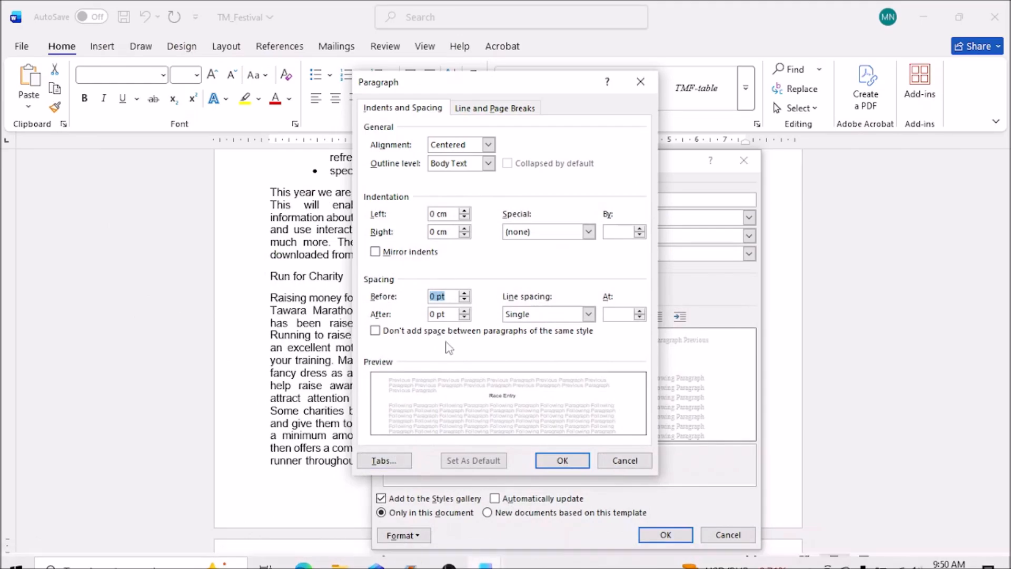
left_click(465, 310)
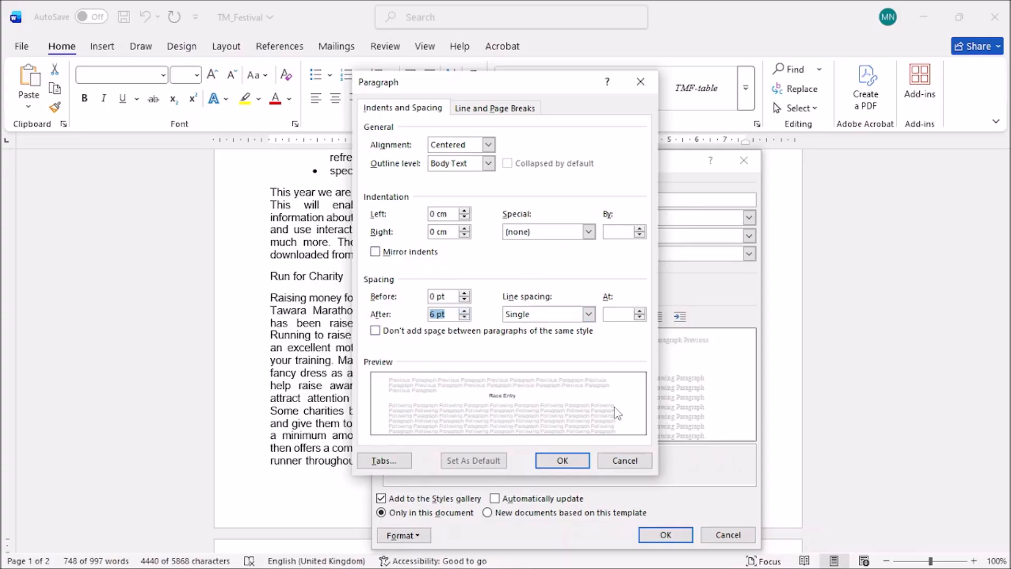
left_click(569, 460)
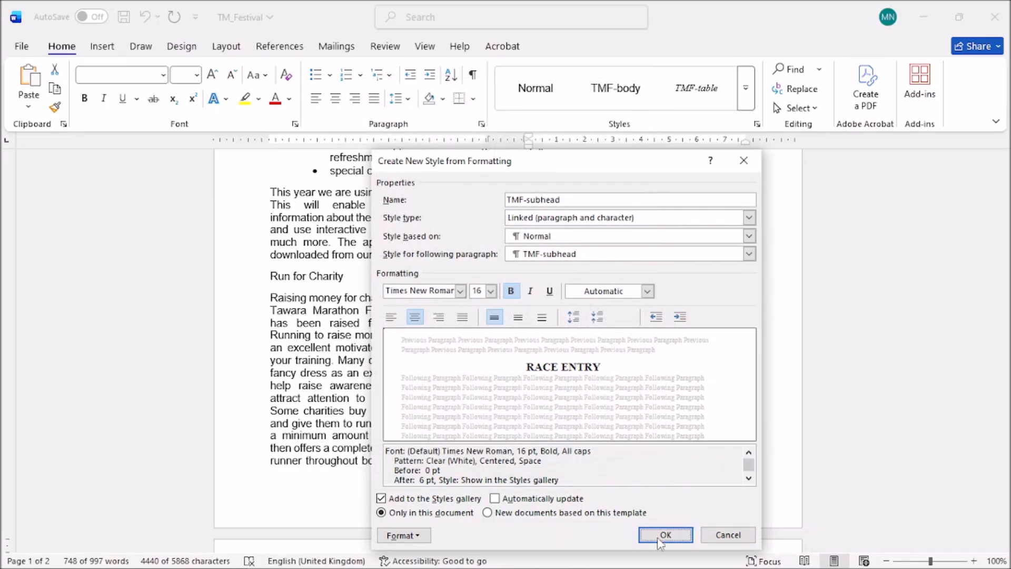
Bring the exam PDF forward and scroll down to questions 7 and 8.
mouse_move(339, 565)
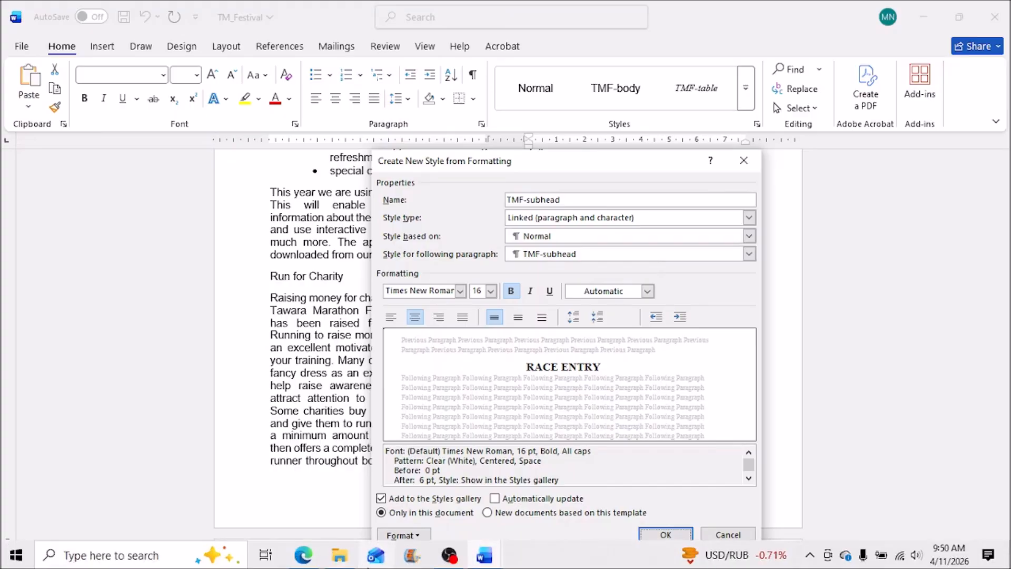
left_click(306, 557)
scroll(712, 356, "down", 3)
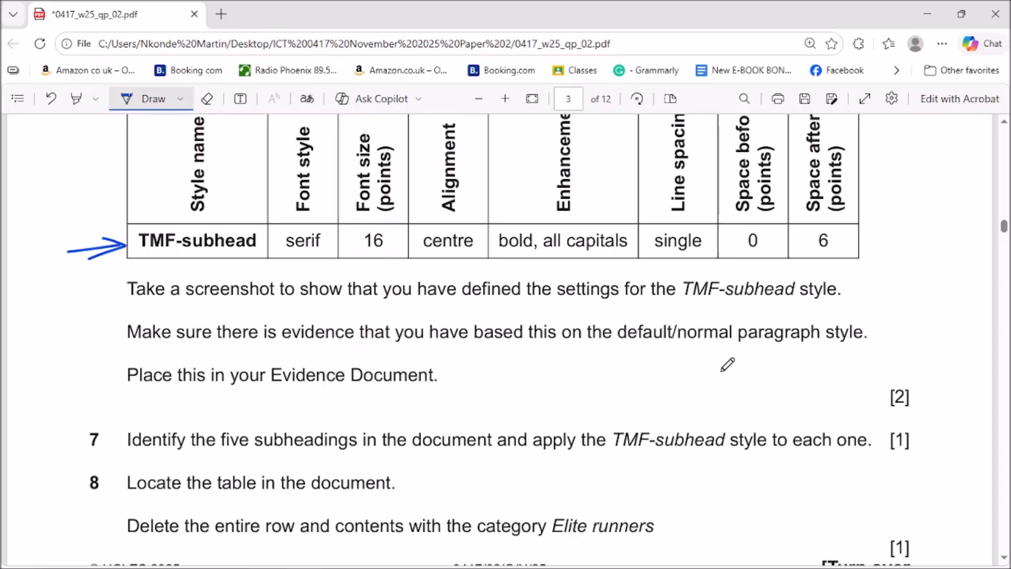
Tick the TMF-subhead task on the exam PDF with the Draw pen and minimise Edge.
left_click_drag(903, 301, 915, 298)
left_click(930, 13)
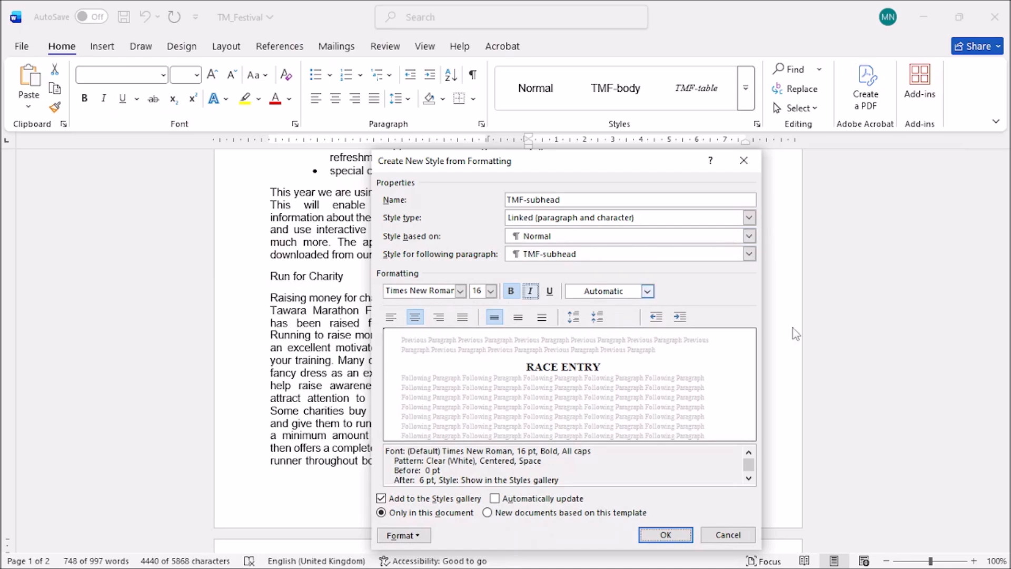
Capture and copy a Lightshot screenshot of the TMF-subhead style settings, then create the style.
left_click_drag(575, 169, 555, 110)
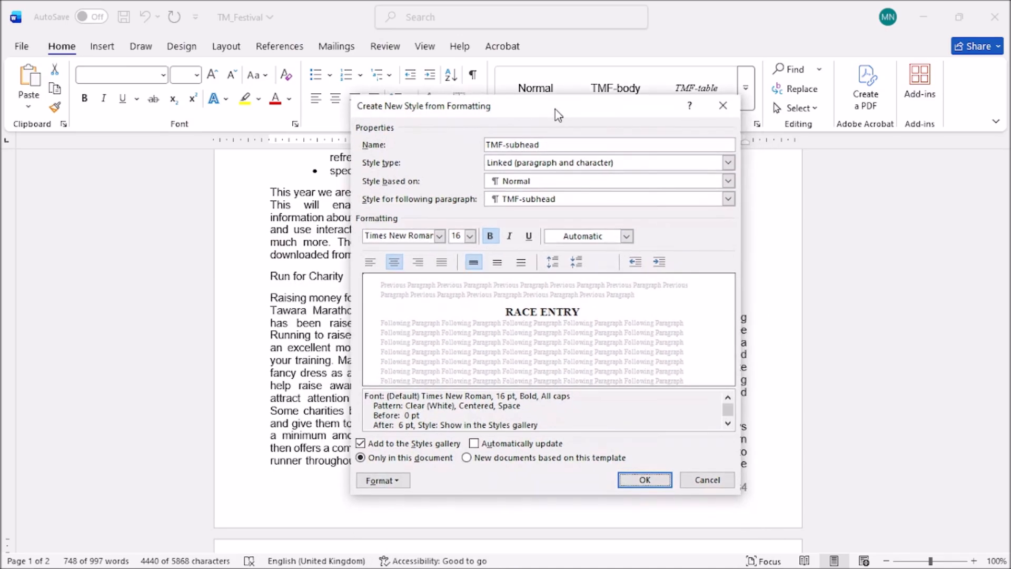
key("super+shift+s")
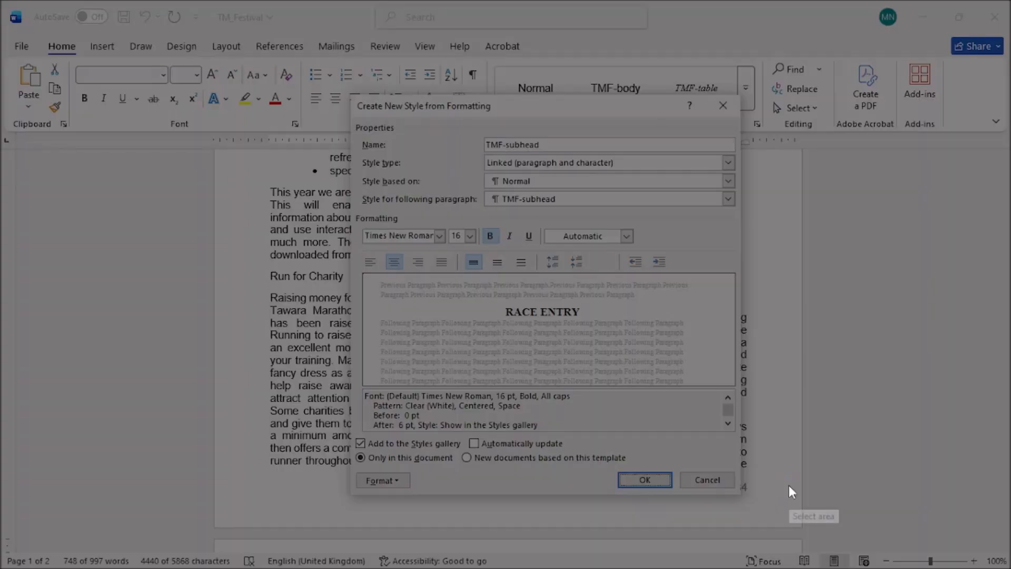
mouse_move(352, 98)
left_mouse_down()
mouse_move(700, 153)
mouse_move(745, 429)
mouse_move(746, 503)
left_mouse_up()
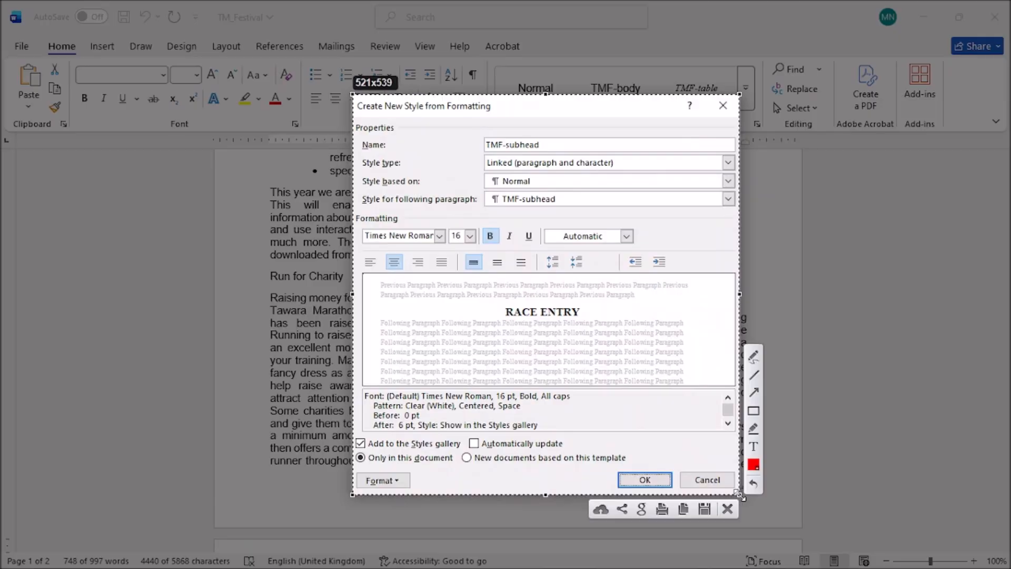
left_click(683, 509)
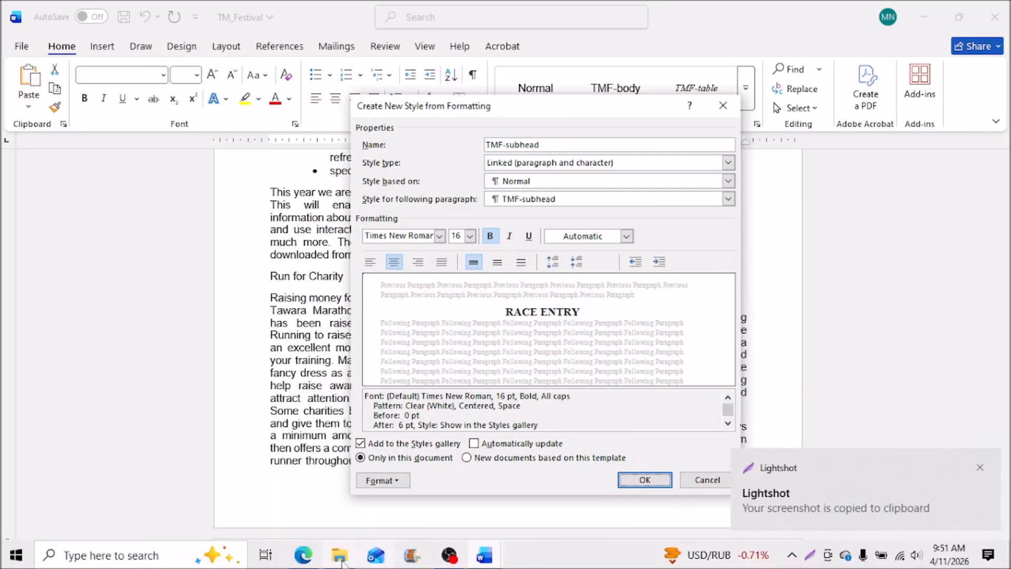
left_click(303, 555)
left_click(304, 559)
left_click(644, 479)
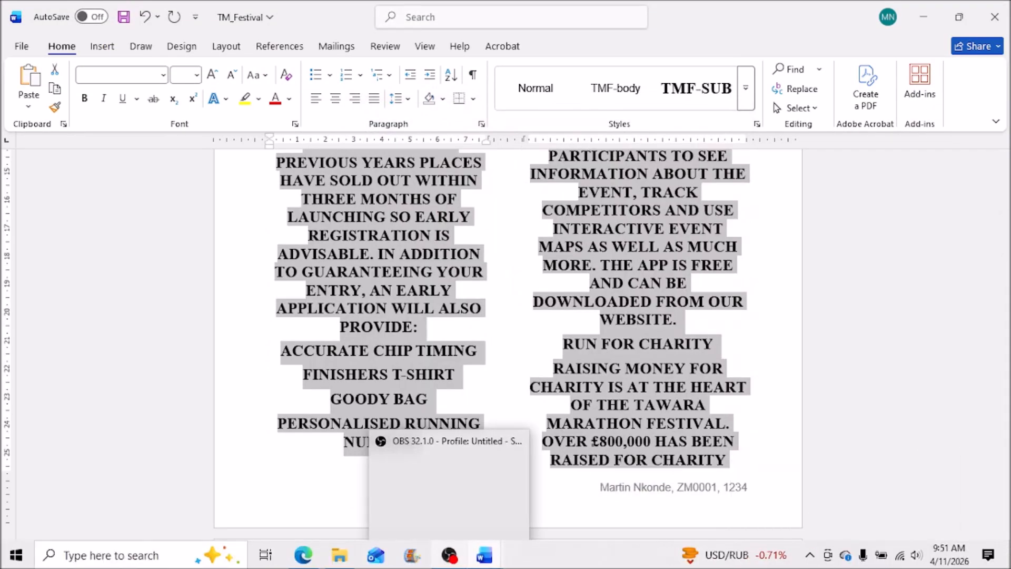
Paste the screenshot under Step 6 in EVIDENCE1234 and return to TM_Festival.
mouse_move(484, 553)
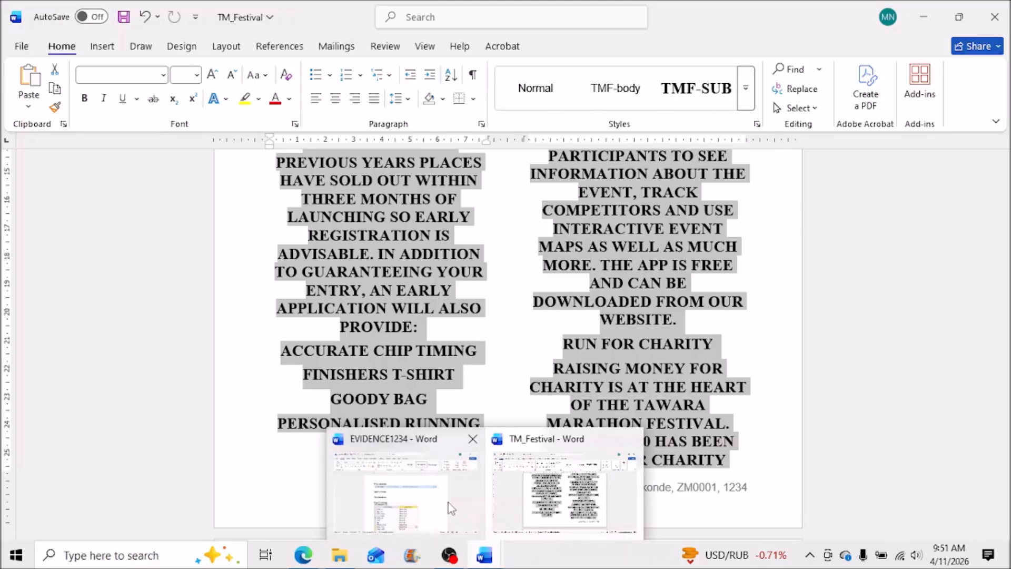
left_click(450, 508)
left_click(332, 289)
key("ctrl+v")
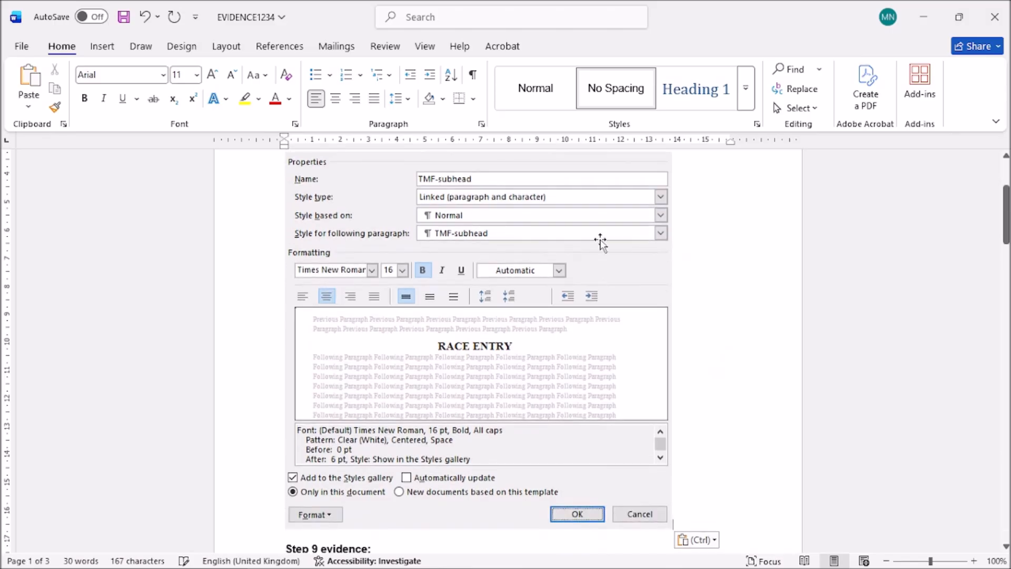
left_click(923, 17)
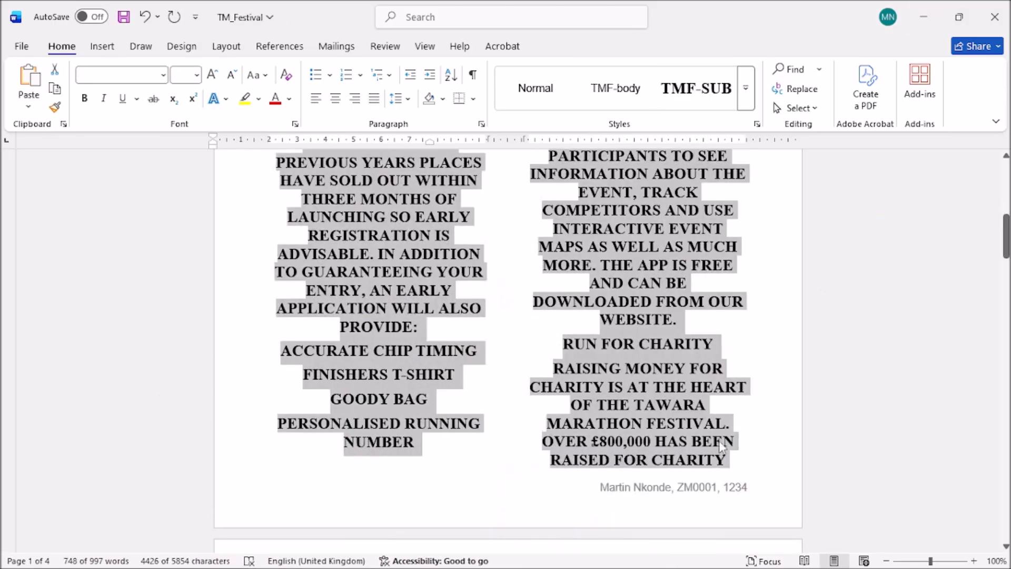
Apply TMF-body to the selected text, then undo the TMF-body and TMF-subhead style changes.
scroll(747, 449, "up", 3)
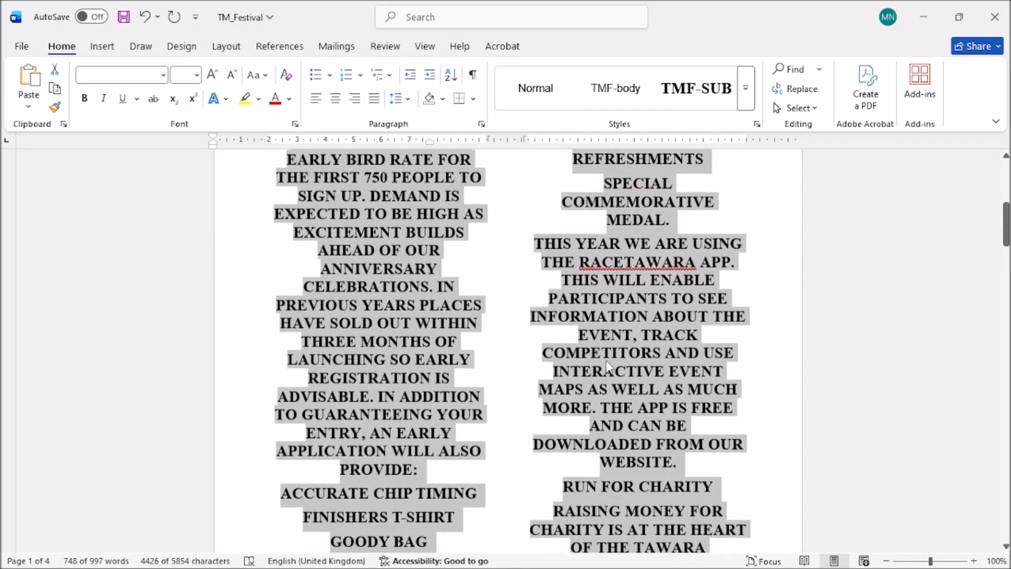
left_click_drag(1006, 220, 1007, 184)
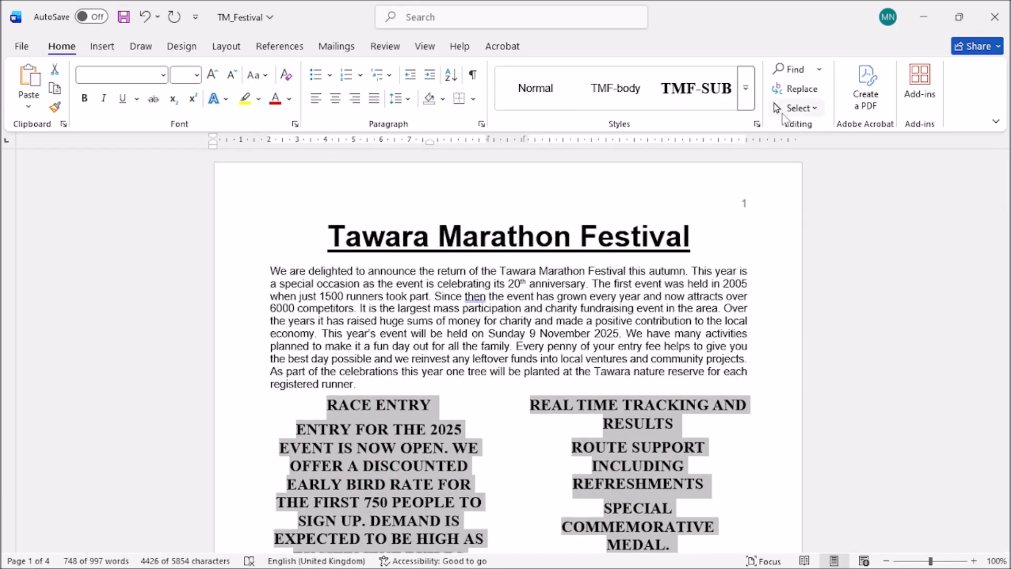
left_click(609, 91)
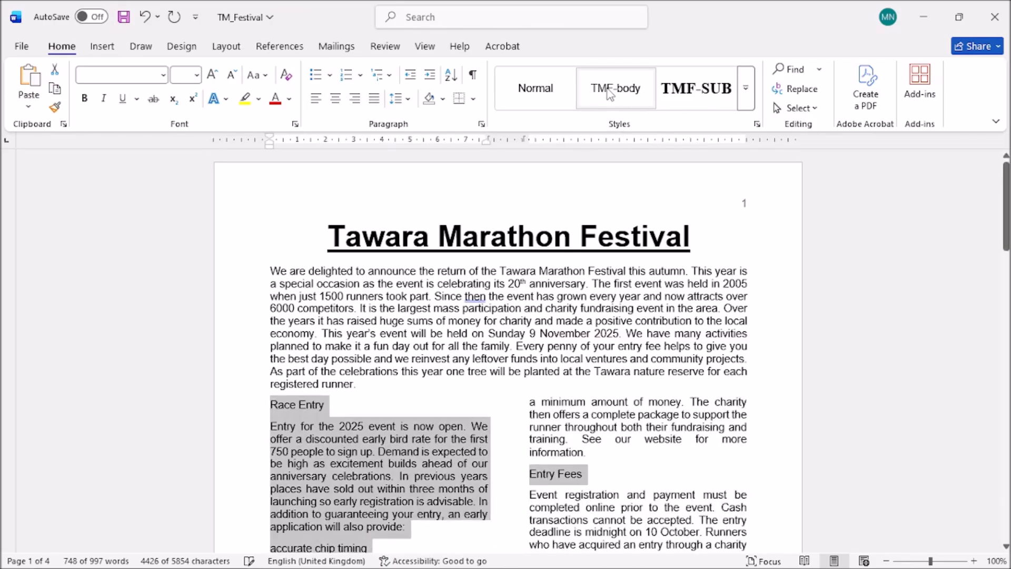
scroll(767, 331, "down", 3)
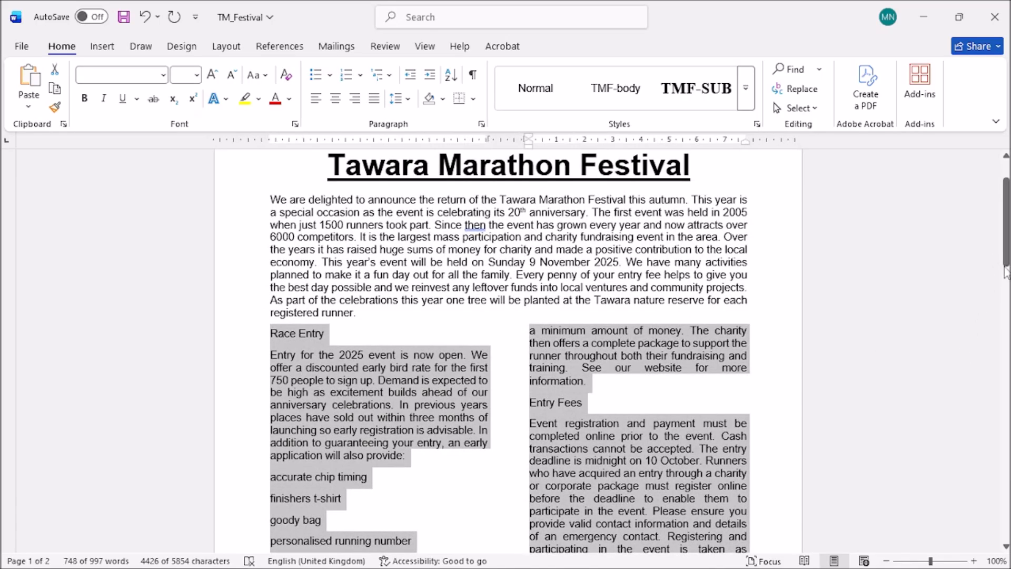
left_click_drag(1005, 262, 1006, 239)
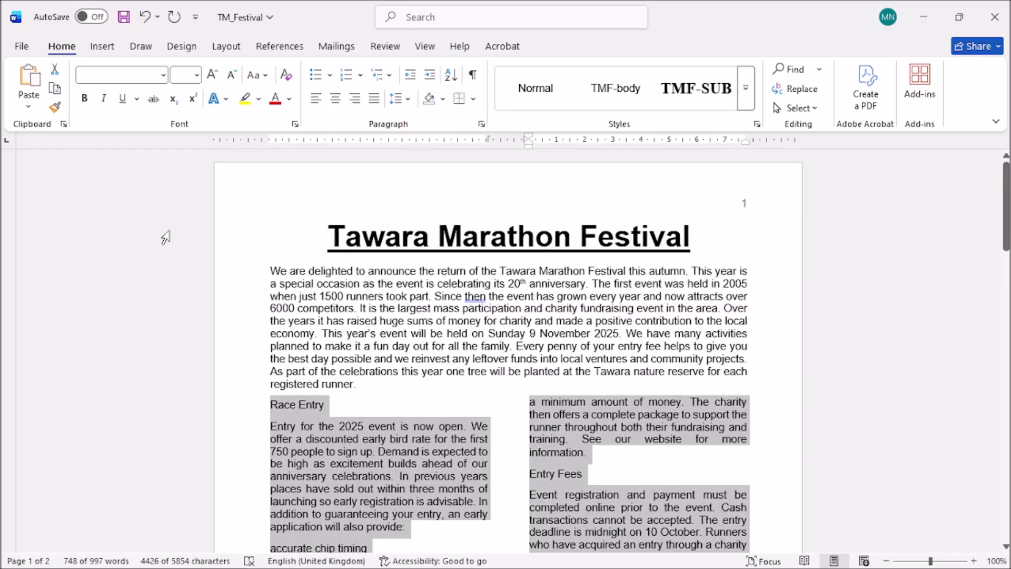
left_click(145, 17)
scroll(464, 419, "down", 5)
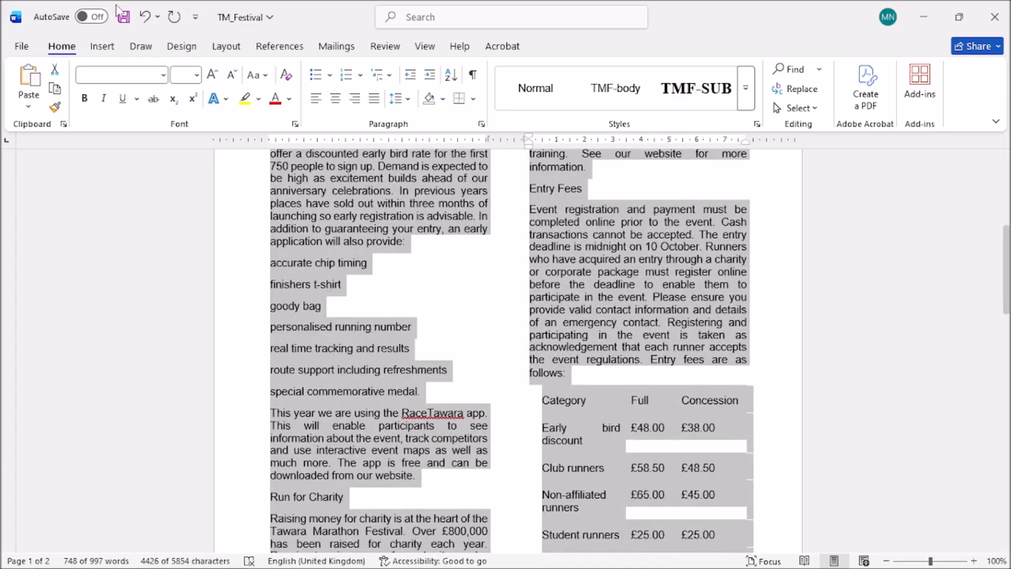
key("ctrl+y")
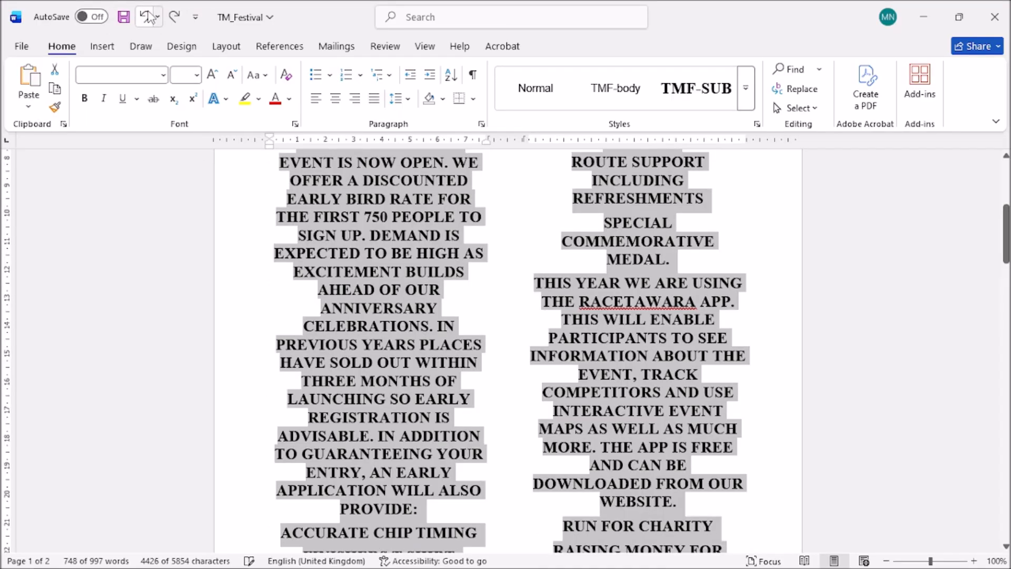
left_click(147, 18)
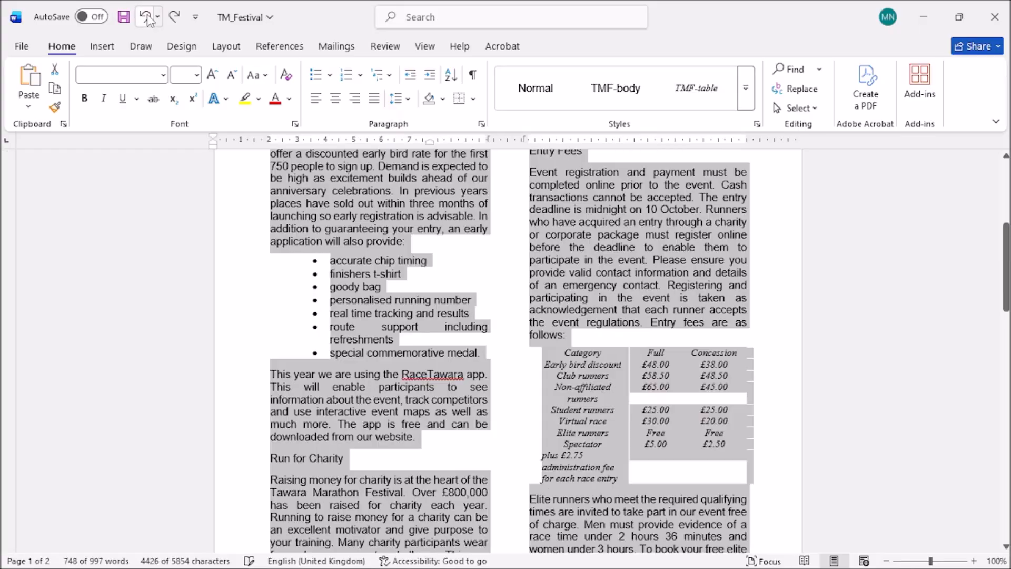
Deselect the text, scroll to the top and browse the quick styles list.
left_click(409, 196)
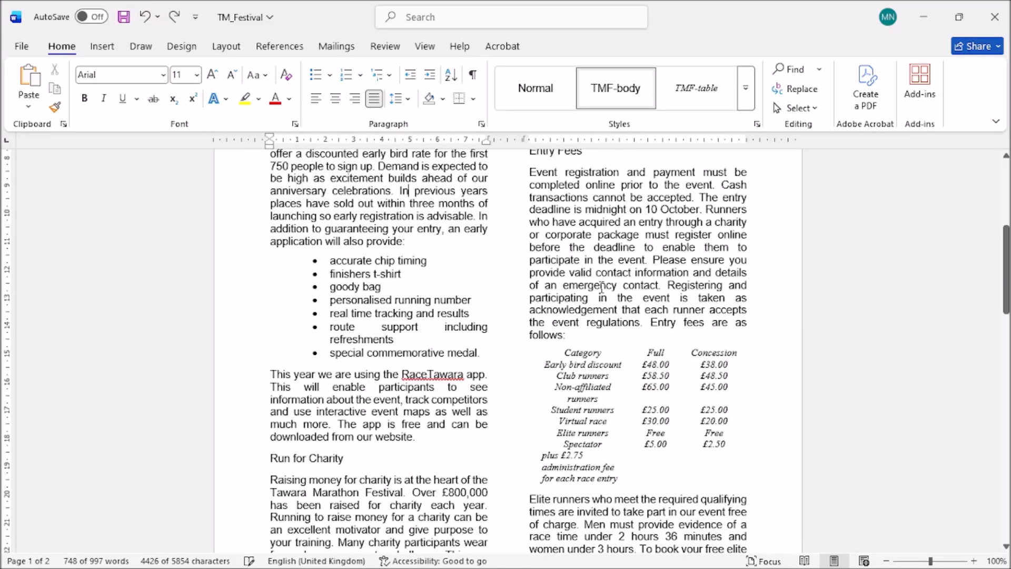
scroll(647, 284, "up", 3)
scroll(647, 284, "up", 3)
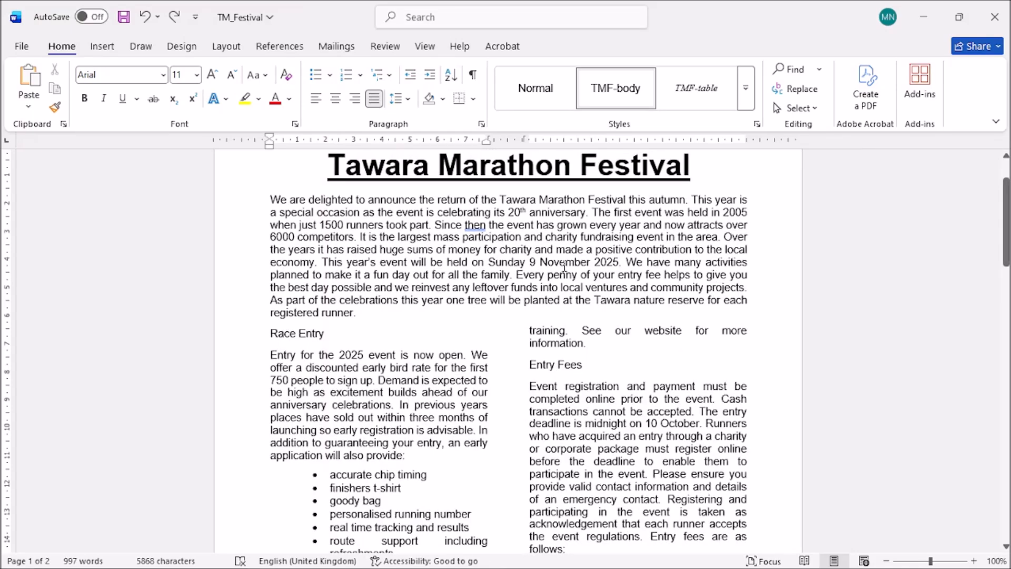
scroll(564, 267, "up", 1)
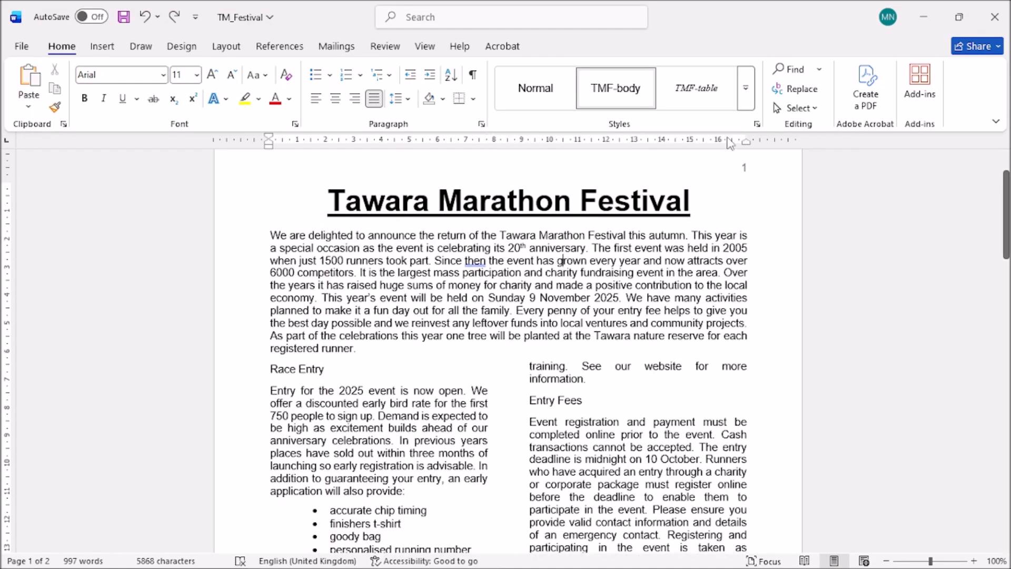
left_click(745, 88)
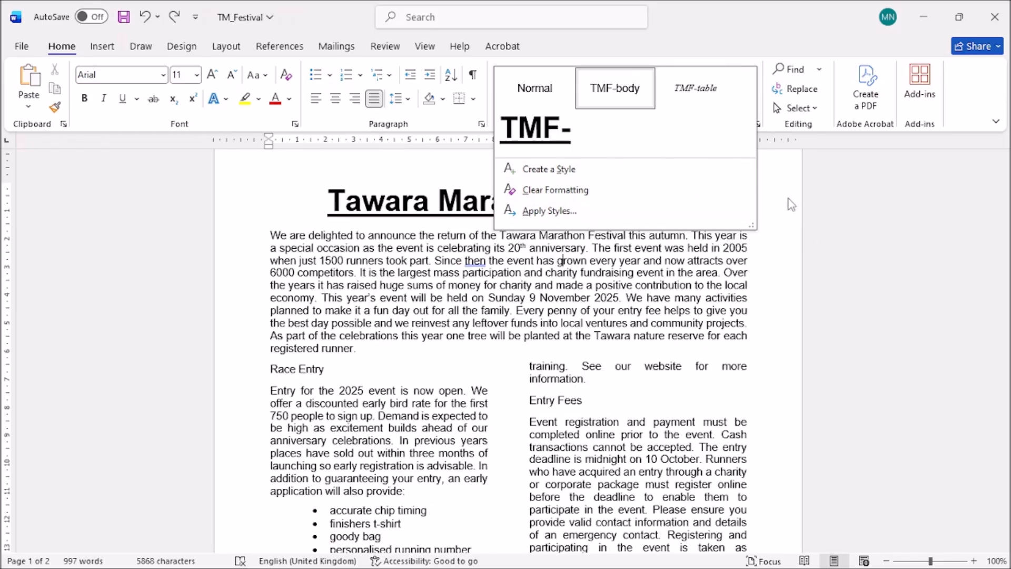
key("Escape")
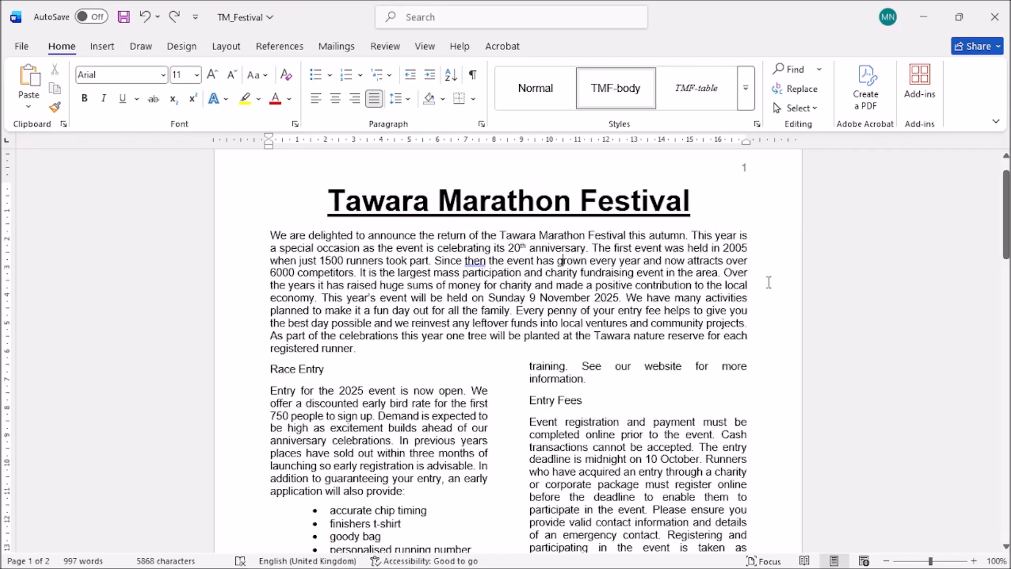
Open the Styles pane and add an empty paragraph after the last paragraph.
left_click(757, 125)
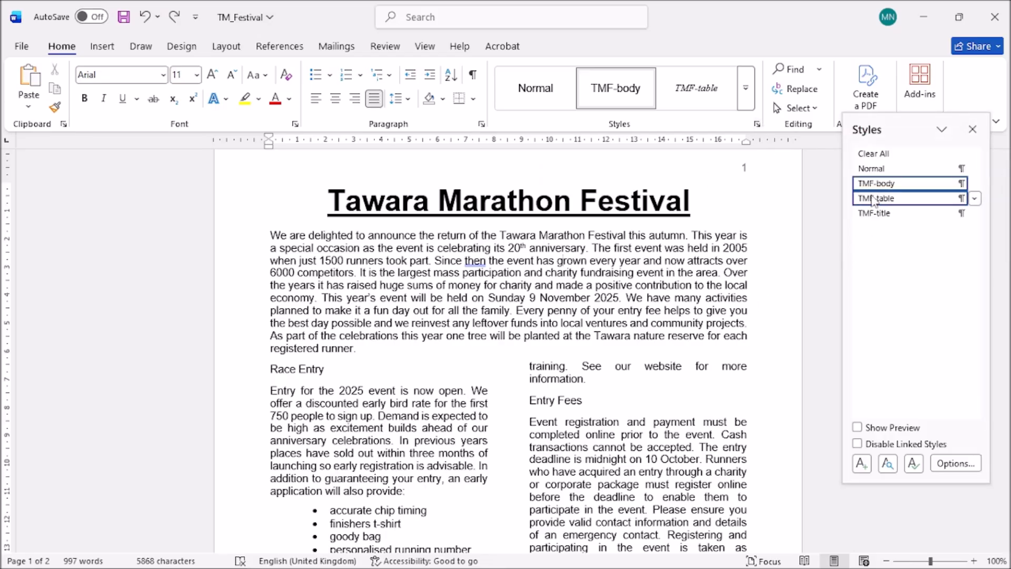
left_click(765, 223)
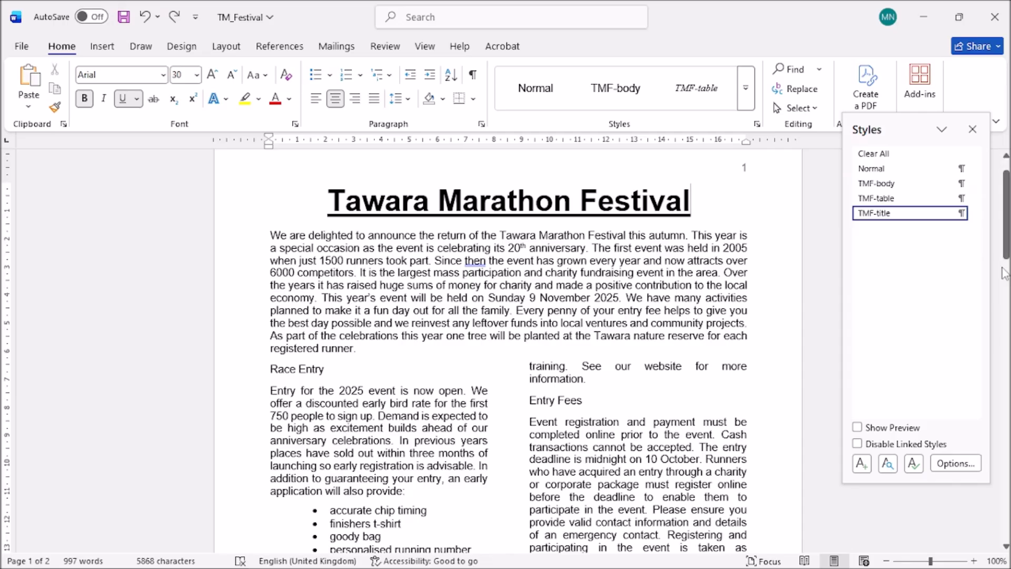
left_click_drag(1005, 248, 1006, 511)
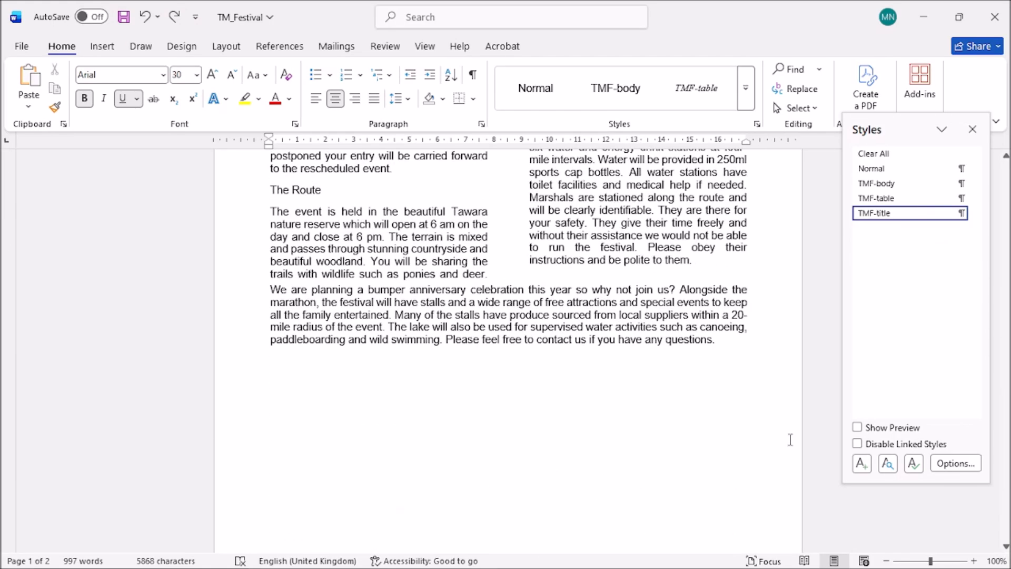
left_click(733, 349)
key("Return")
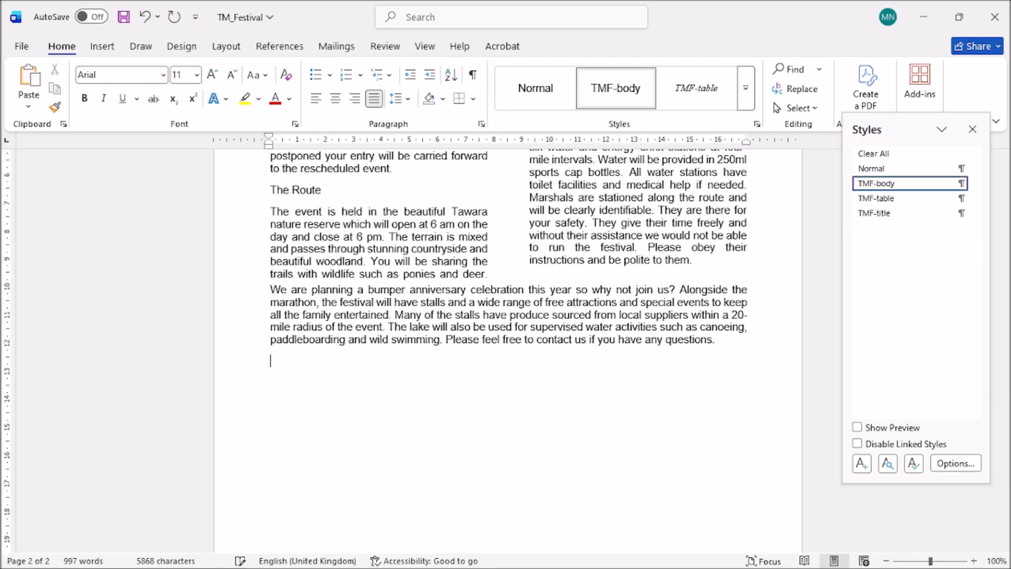
Start a new style from the Styles gallery and type its name, TMF-subhead.
scroll(627, 400, "down", 1)
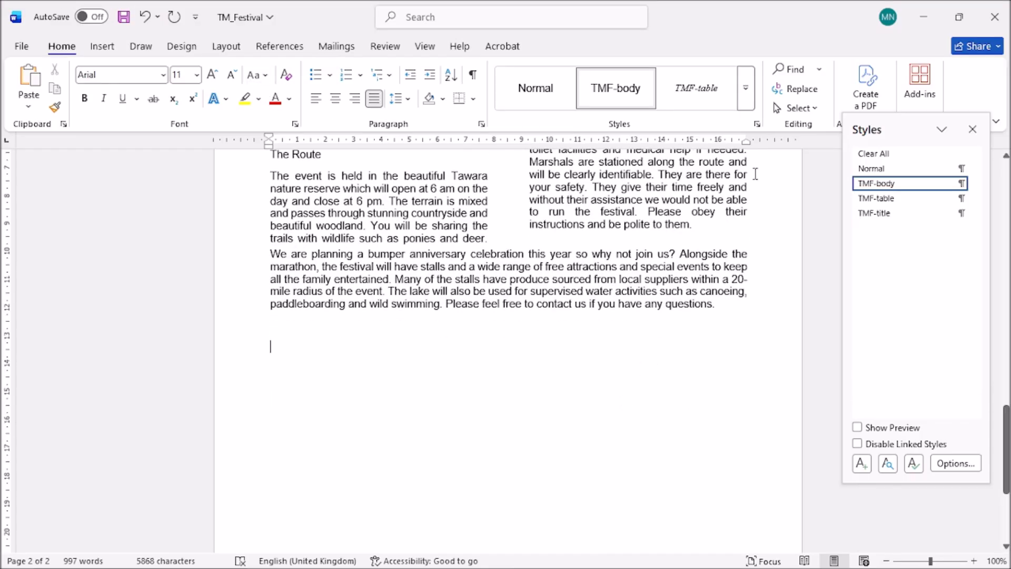
left_click(745, 88)
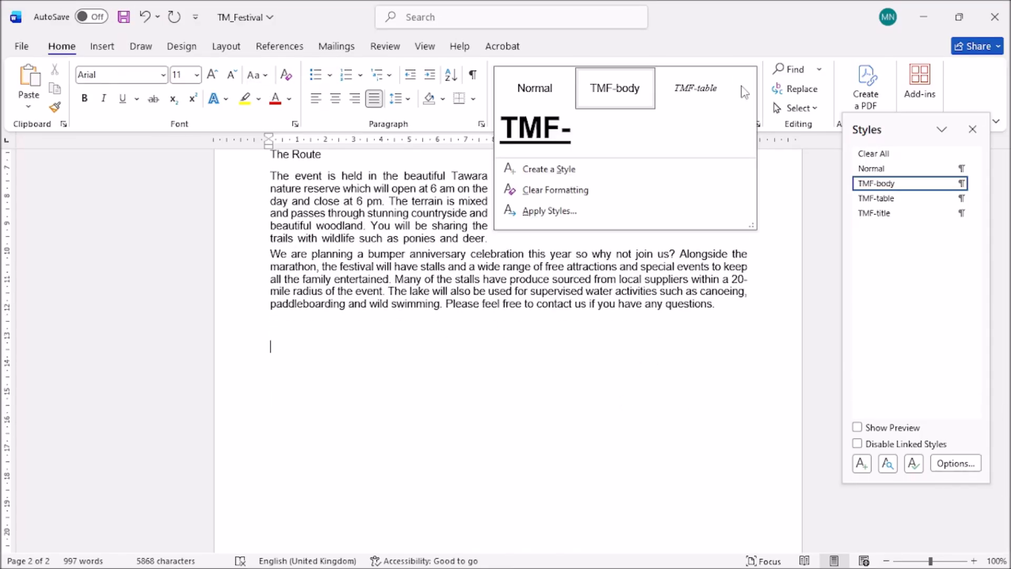
left_click(564, 171)
type("TMF-subhead")
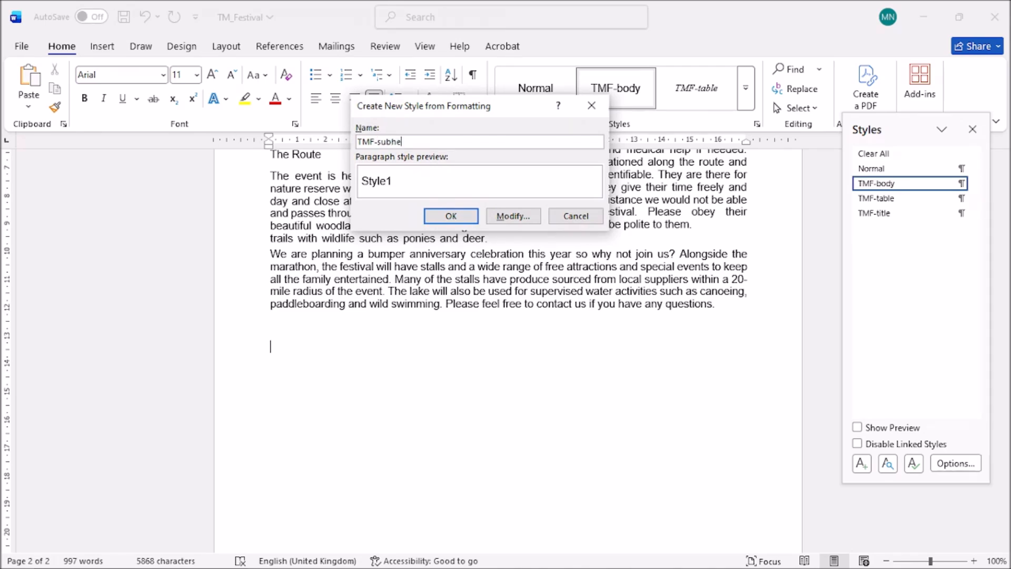
Set the new style to Times New Roman 16 pt, centre-aligned.
left_click(507, 217)
left_click(439, 236)
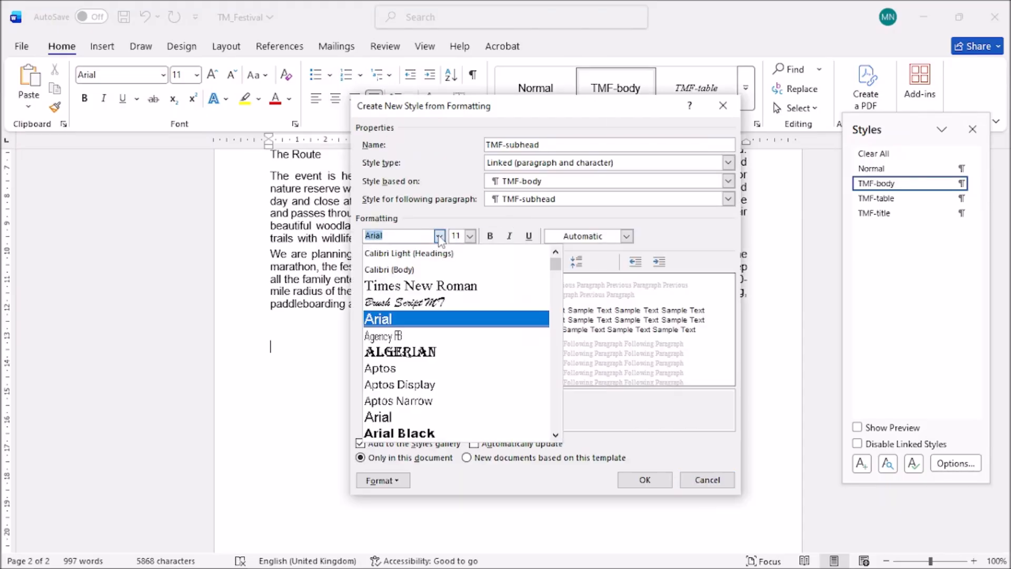
left_click(412, 290)
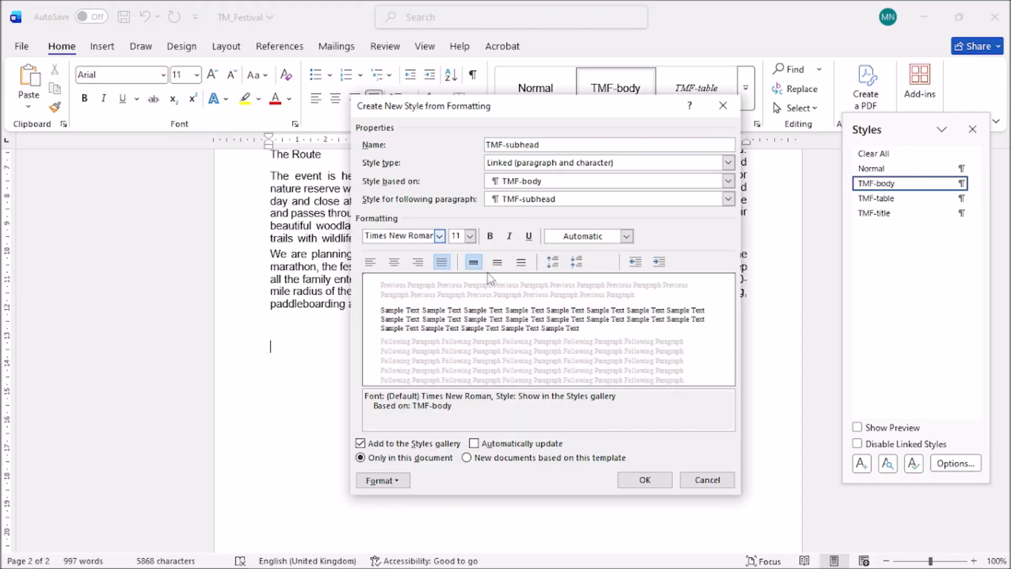
left_click(470, 236)
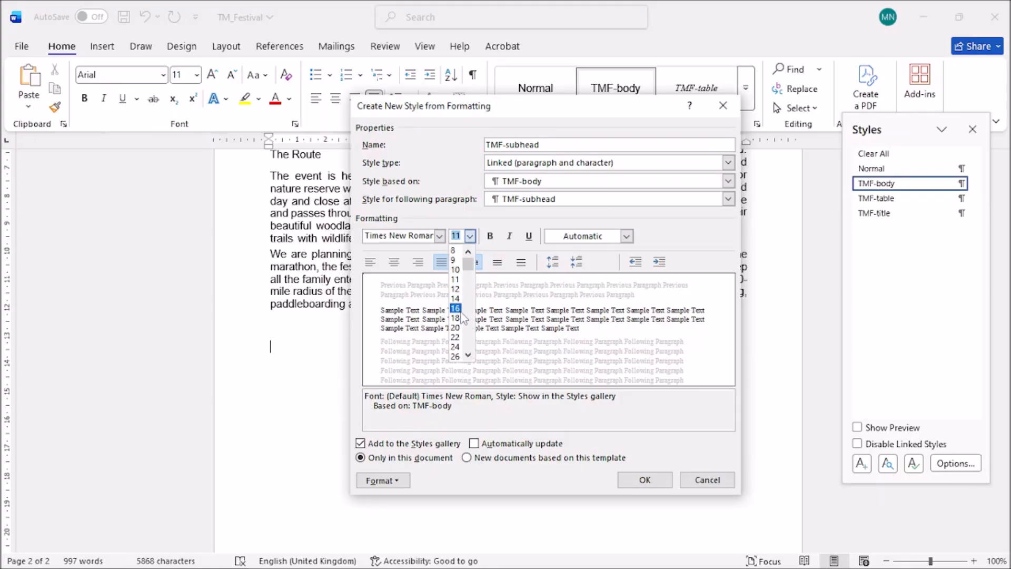
left_click(454, 308)
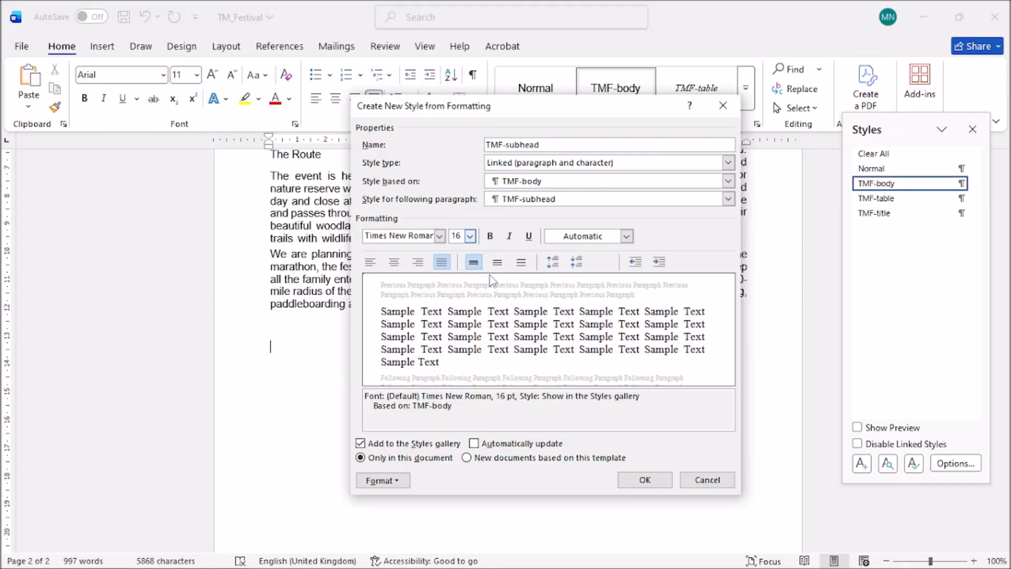
left_click(387, 480)
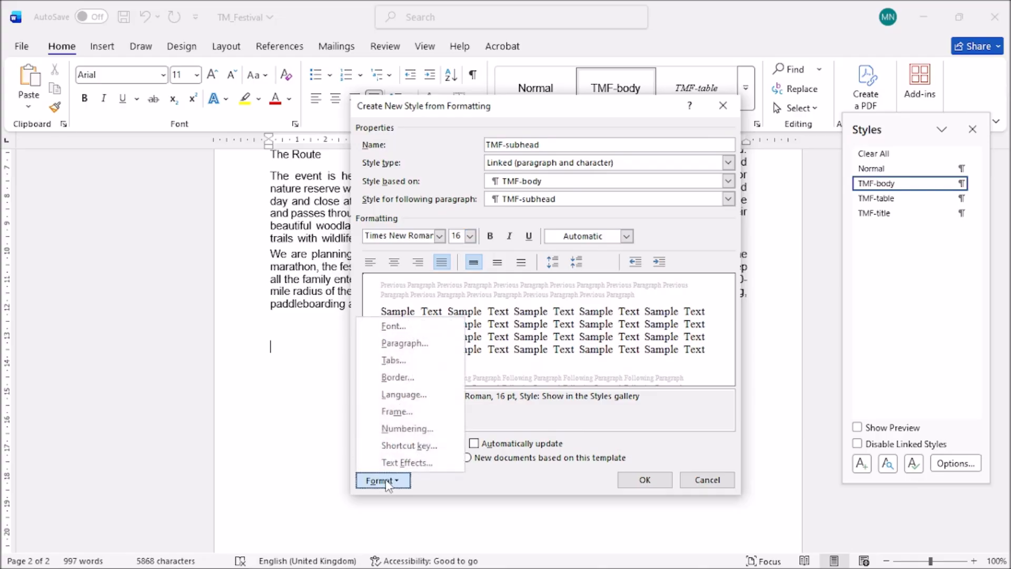
left_click(395, 267)
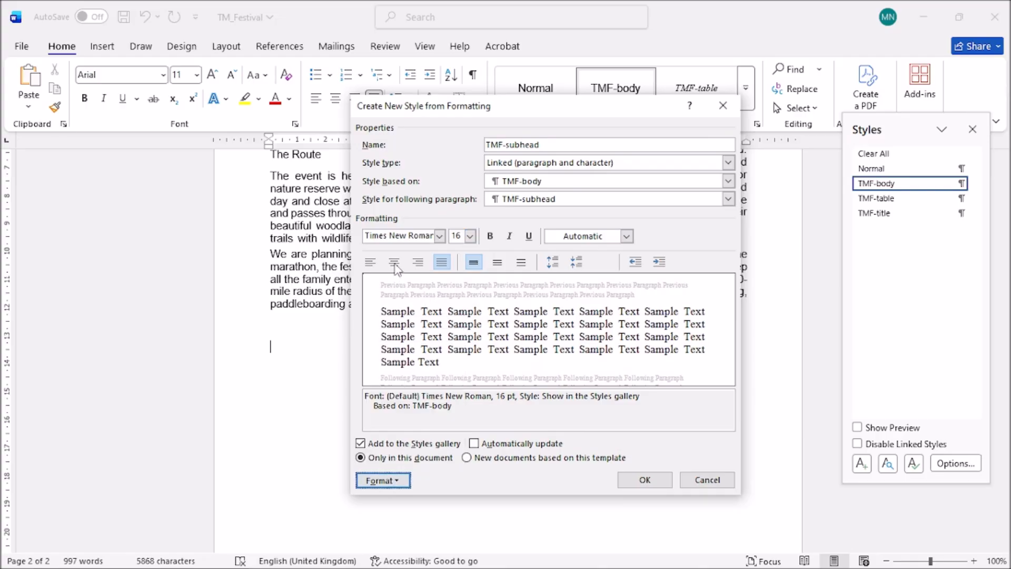
left_click(395, 267)
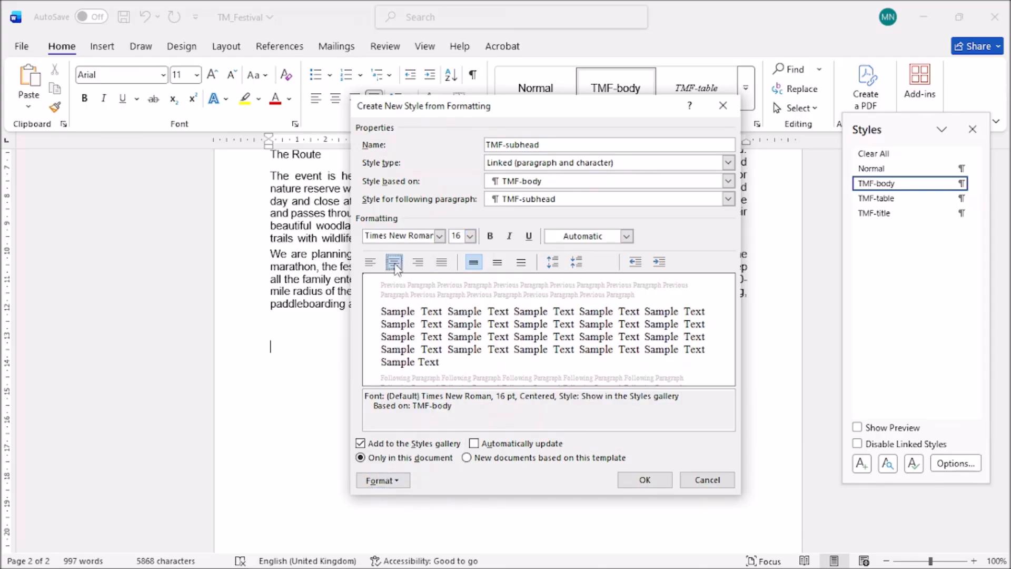
Turn on All caps in the style's Font settings.
left_click(385, 480)
left_click(403, 342)
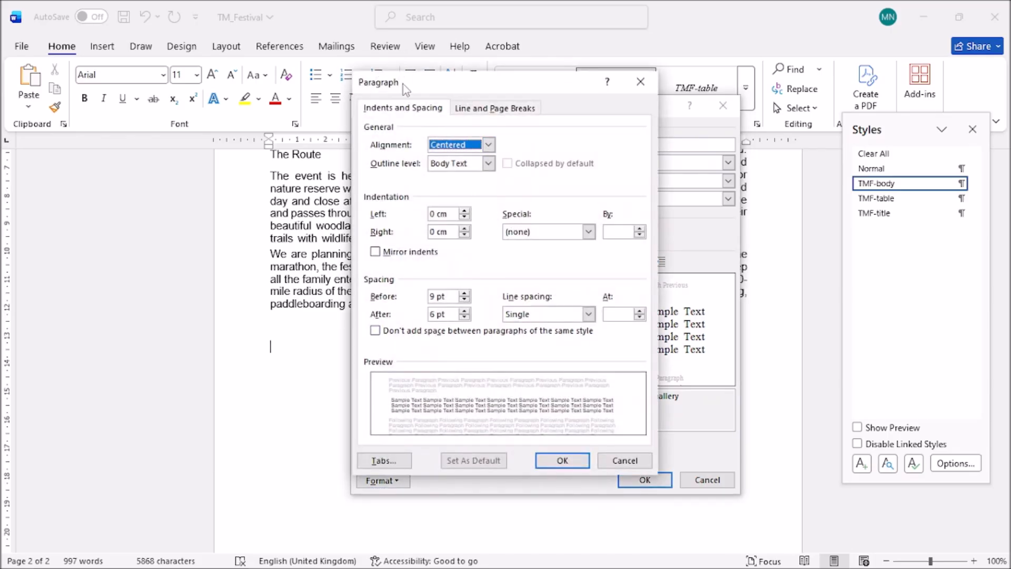
left_click(640, 81)
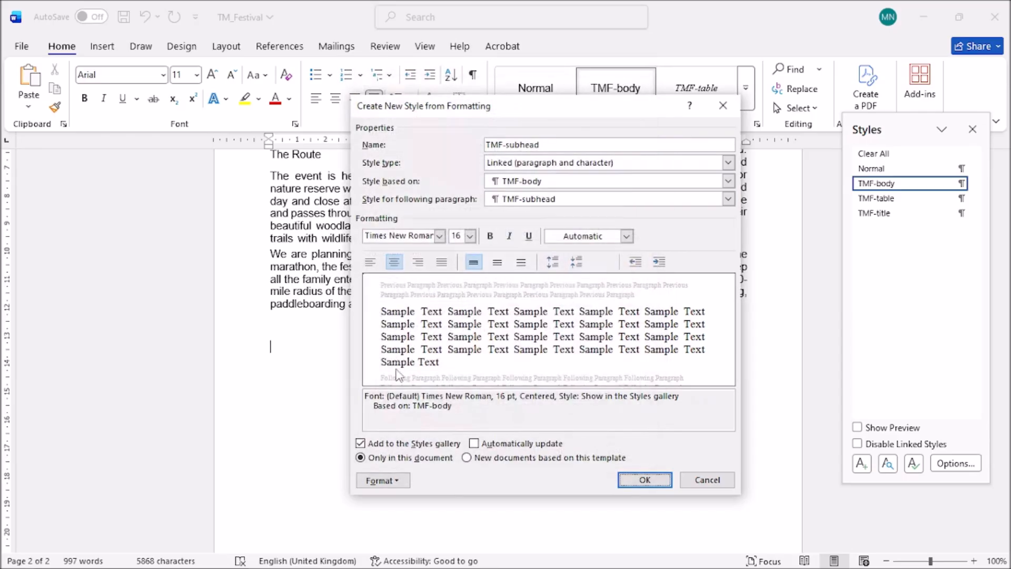
left_click(381, 479)
left_click(388, 325)
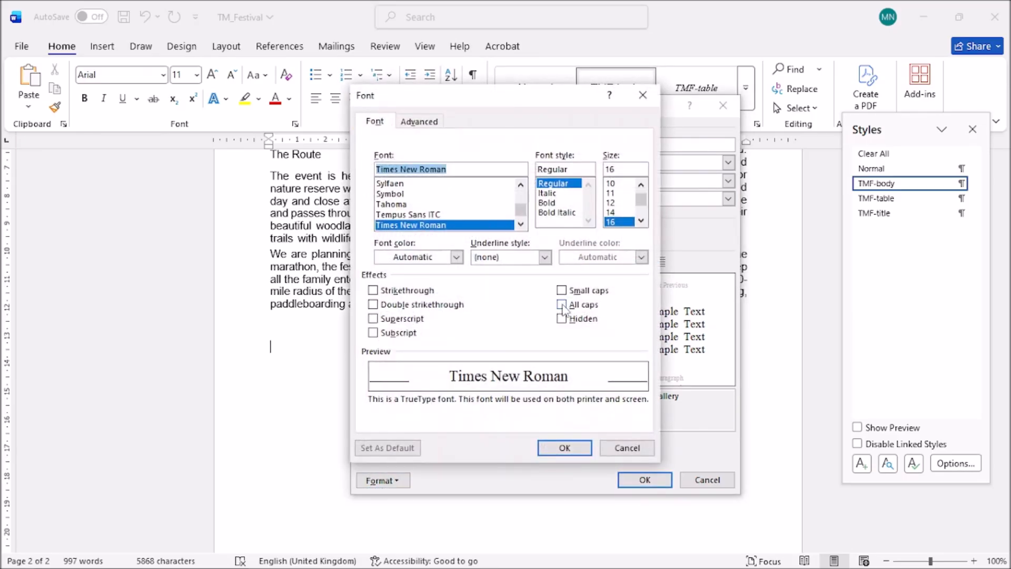
left_click(561, 304)
left_click(566, 450)
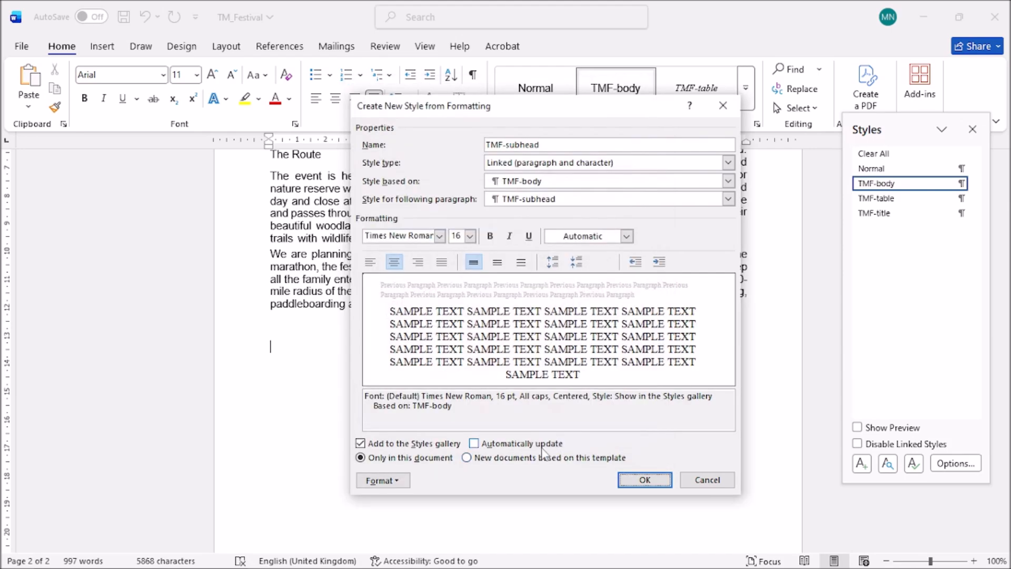
Base the style on Normal and make it bold, checking the exam paper's requirements.
left_click(581, 183)
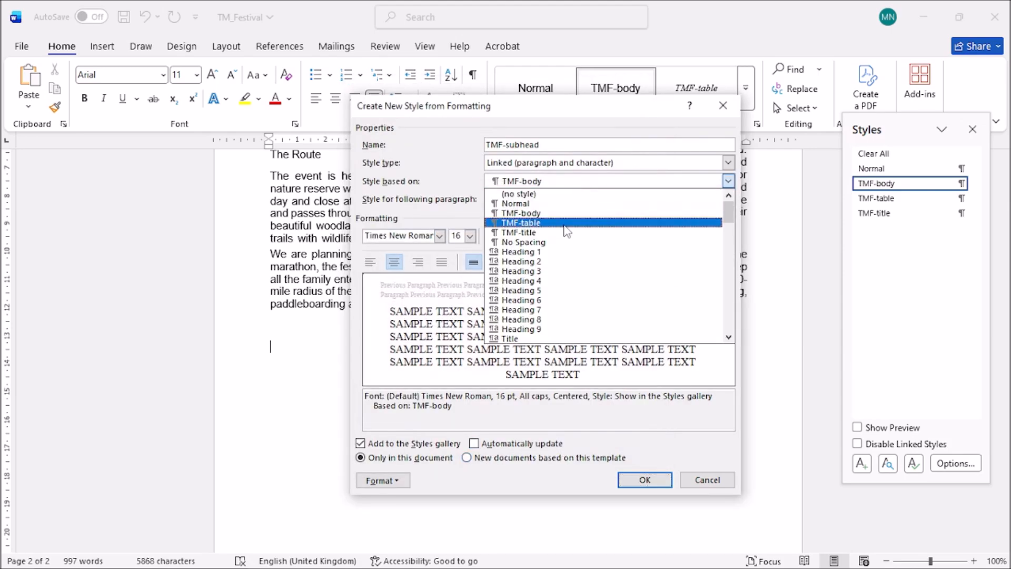
left_click(564, 206)
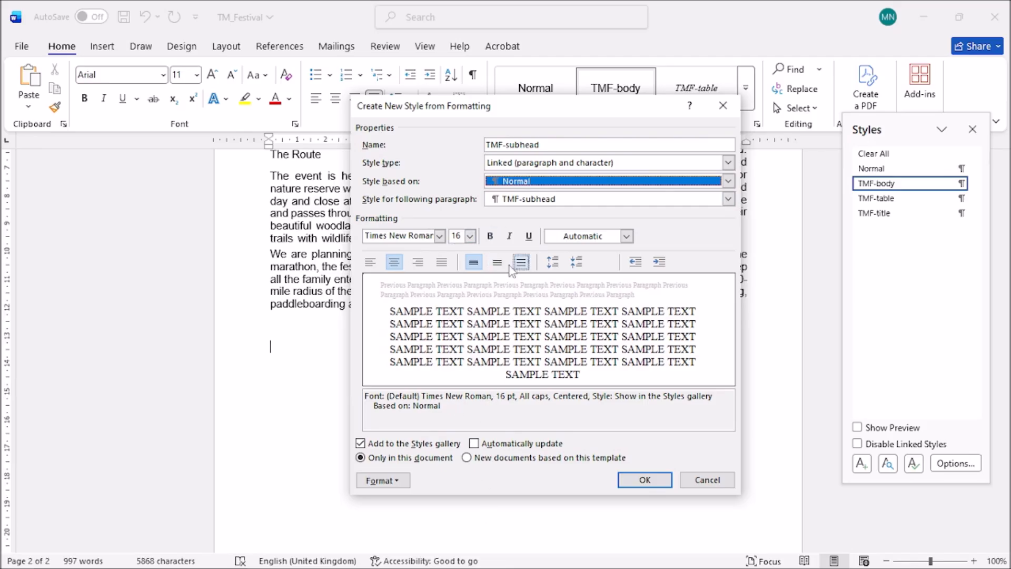
mouse_move(416, 567)
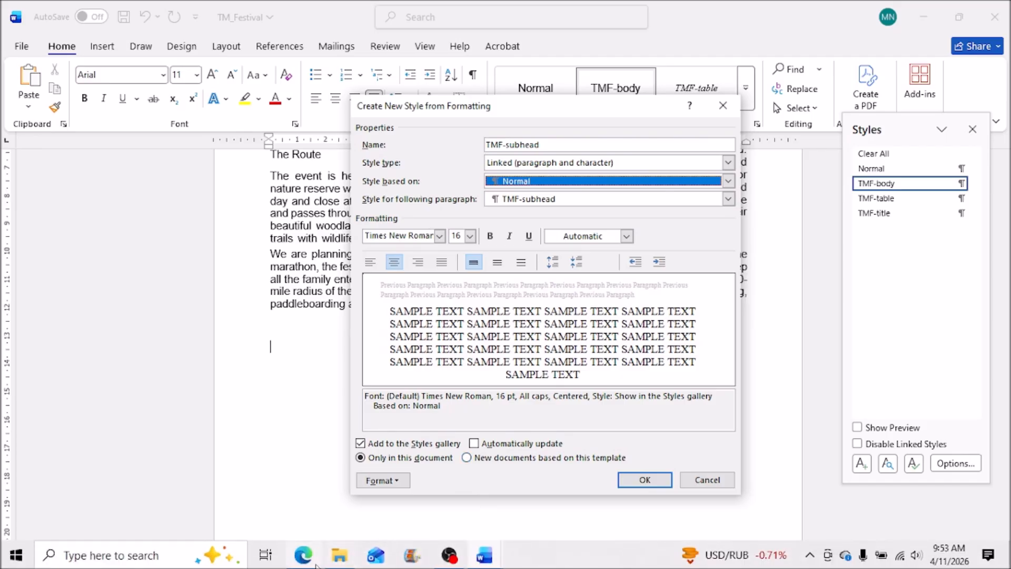
left_click(312, 564)
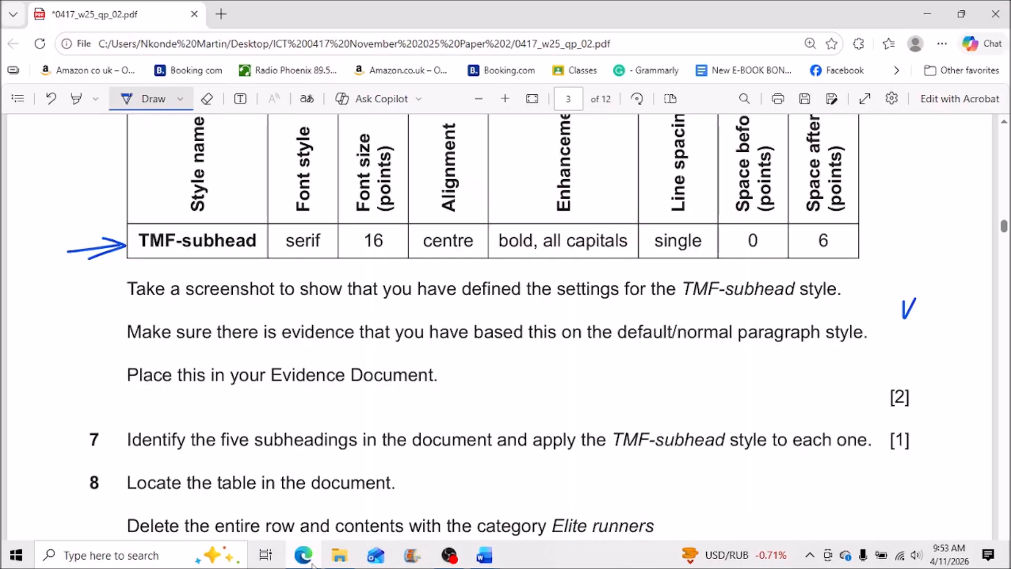
left_click(312, 564)
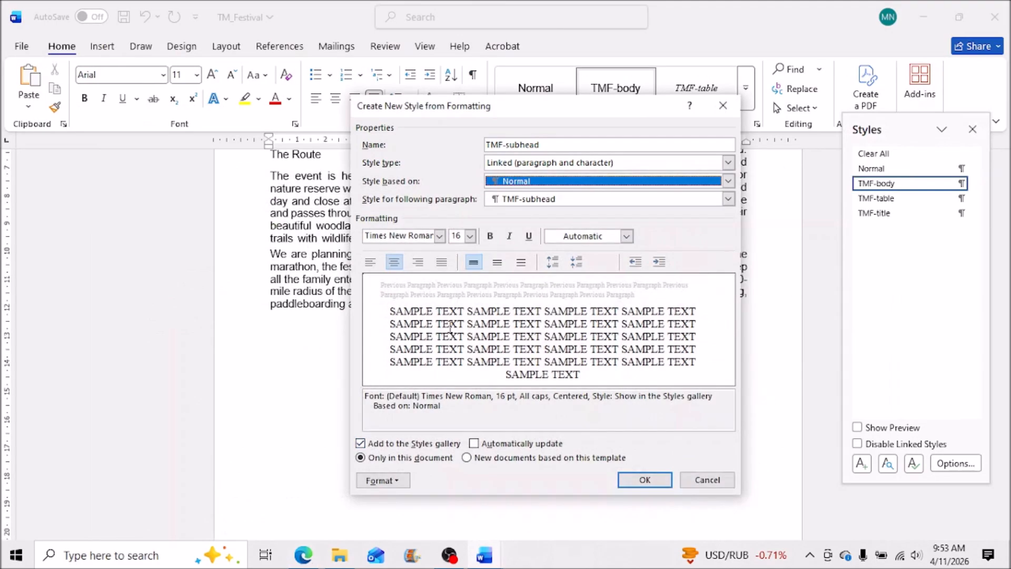
left_click(491, 238)
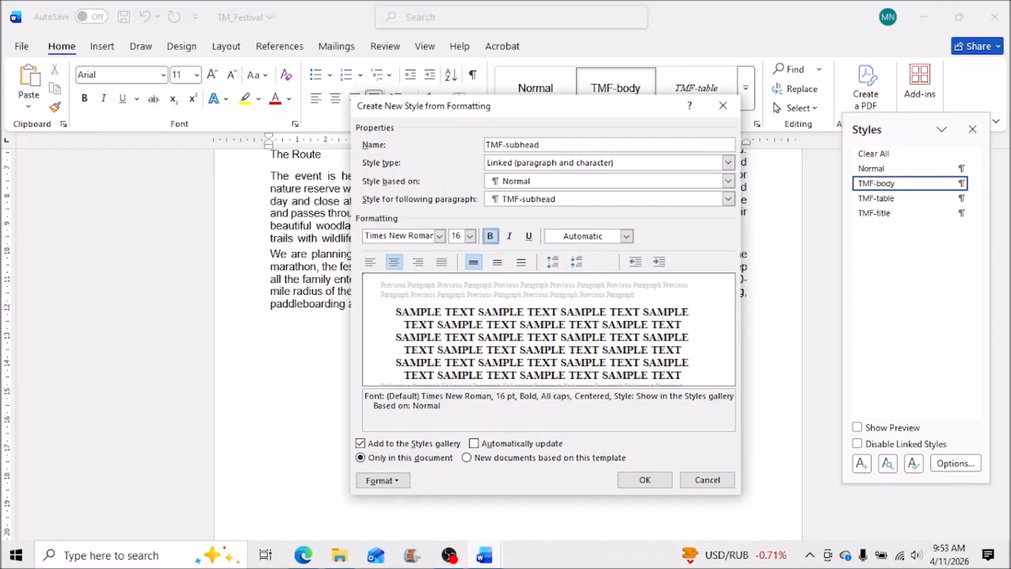
left_click(306, 559)
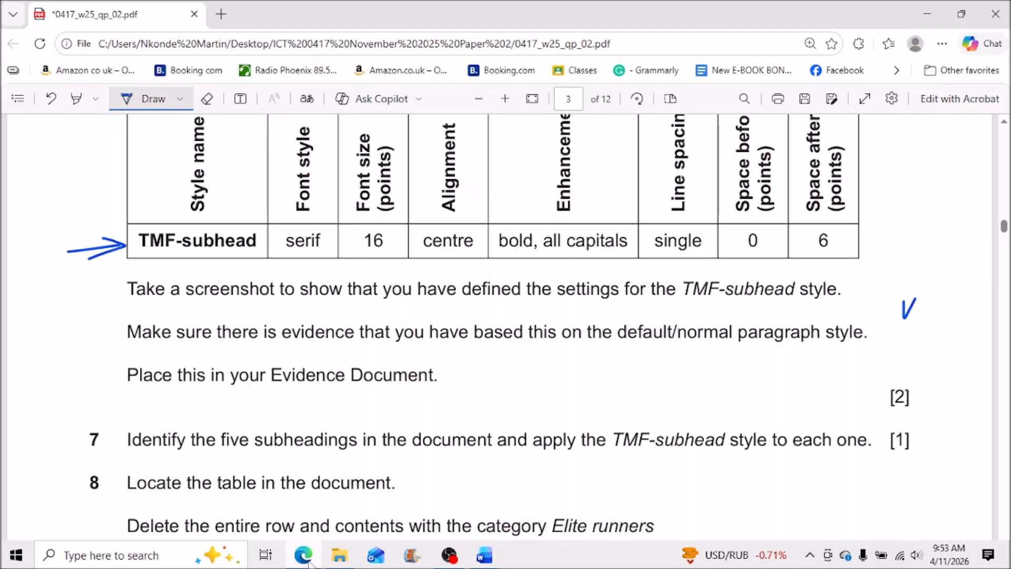
left_click(305, 559)
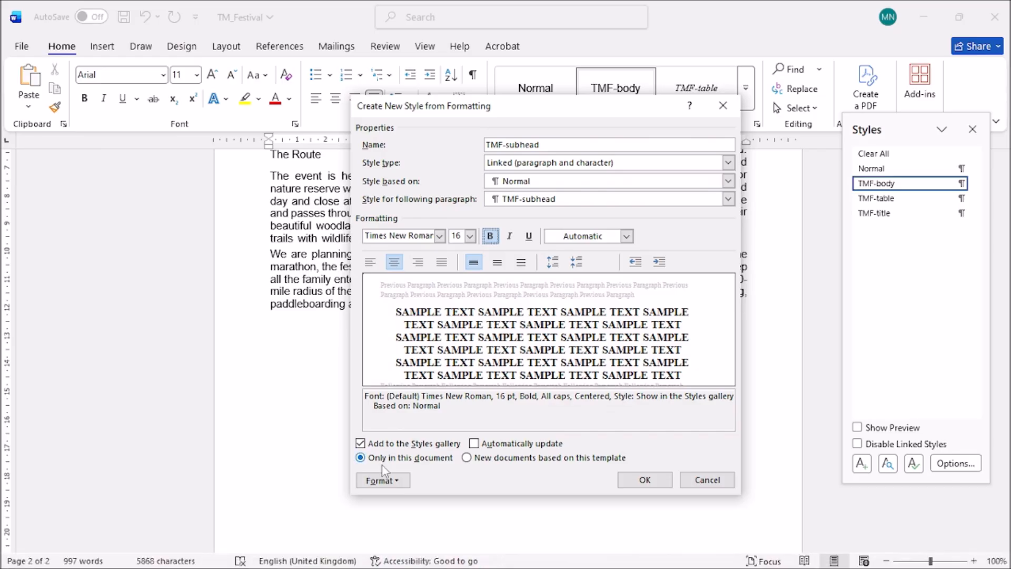
left_click(381, 479)
Give TMF-subhead 0 pt spacing before and 6 pt after, then save the style.
left_click(424, 343)
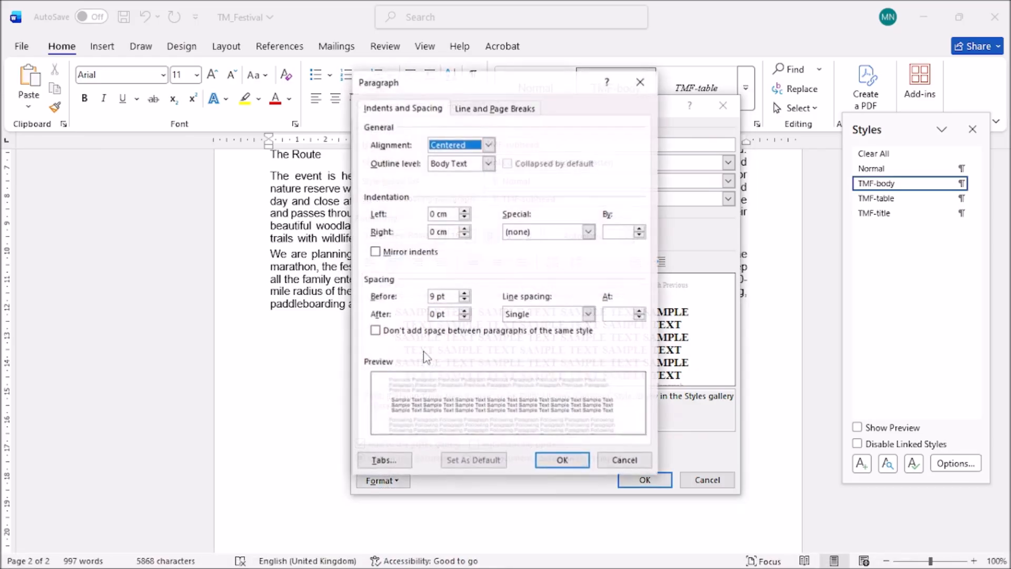
left_click(464, 299)
left_click(465, 299)
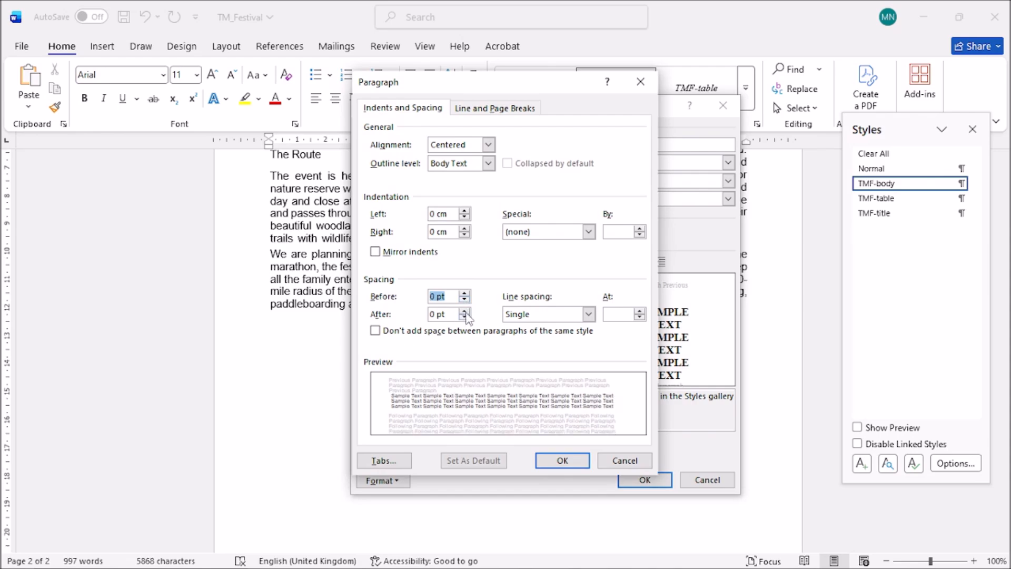
left_click(464, 293)
left_click(464, 293)
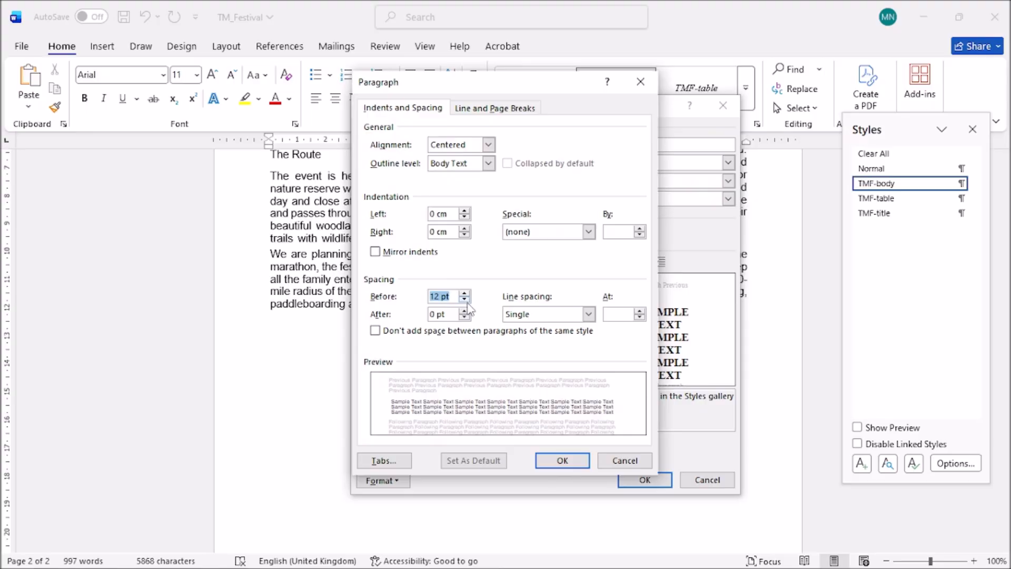
left_click(464, 299)
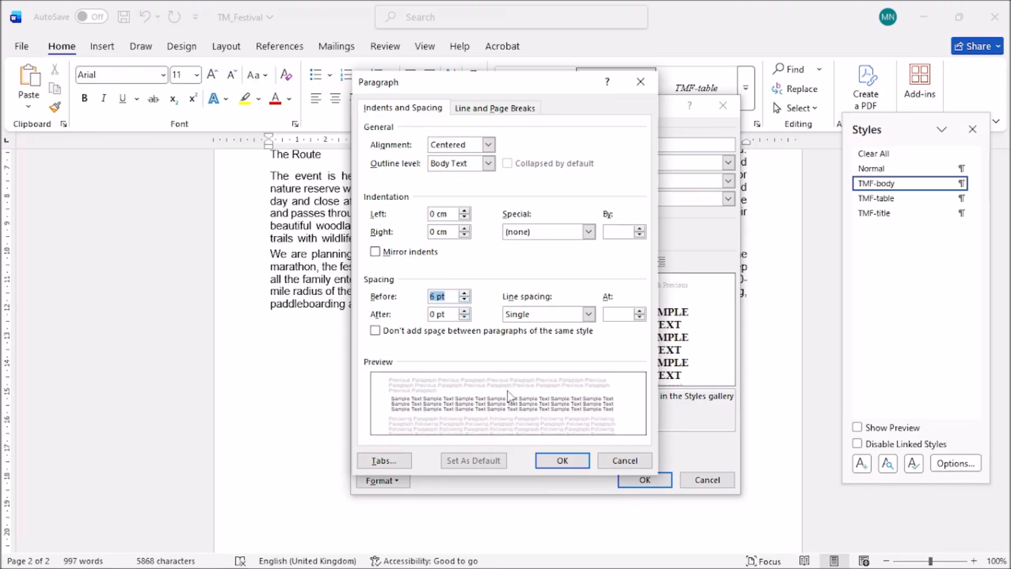
left_click(464, 310)
left_click(465, 300)
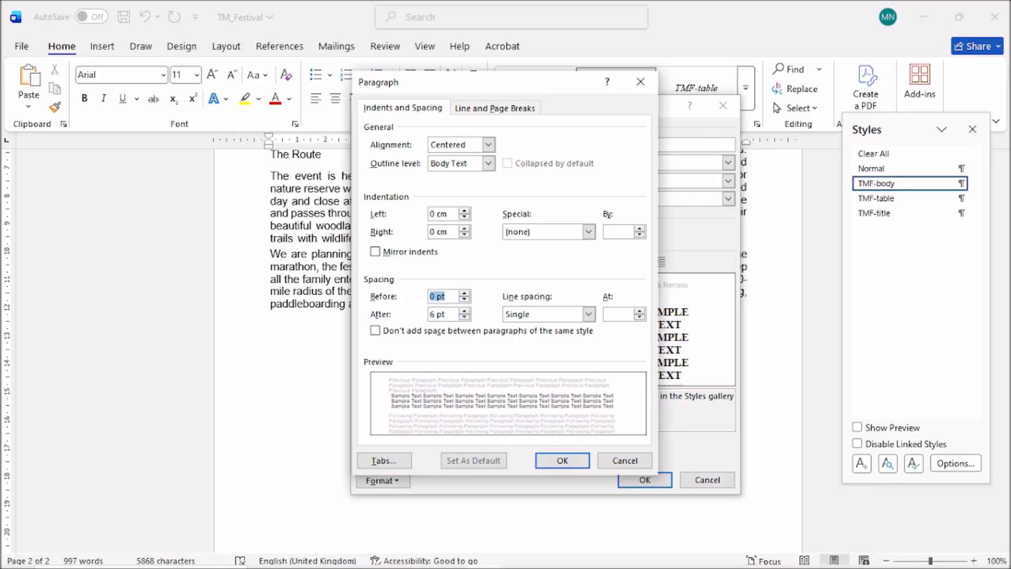
left_click(305, 556)
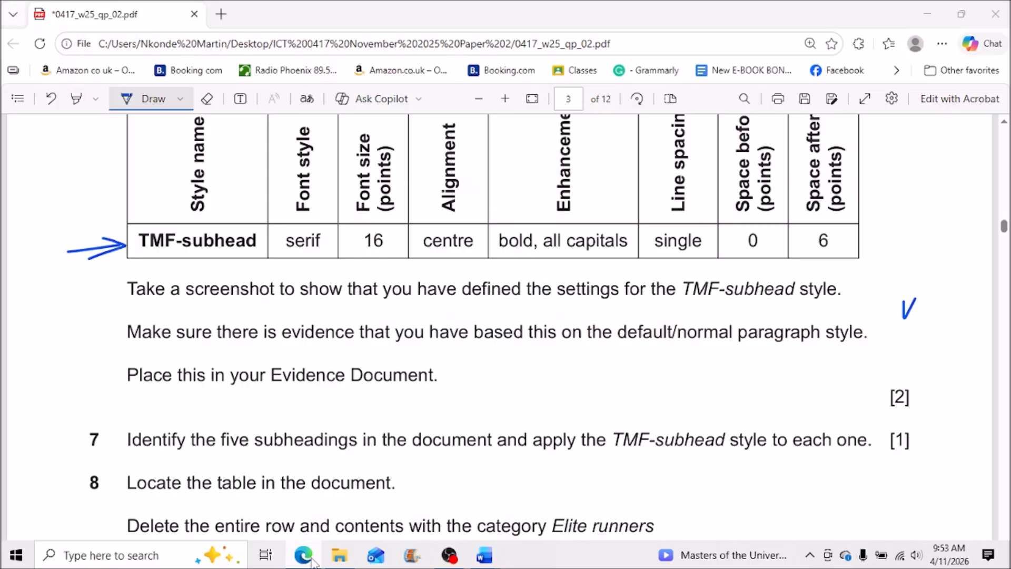
left_click(304, 555)
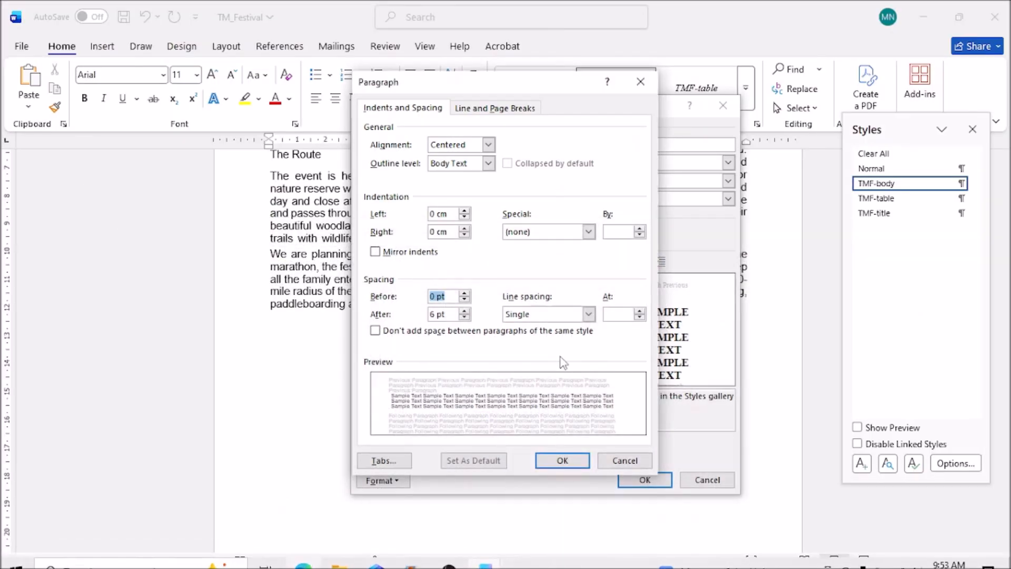
left_click(562, 461)
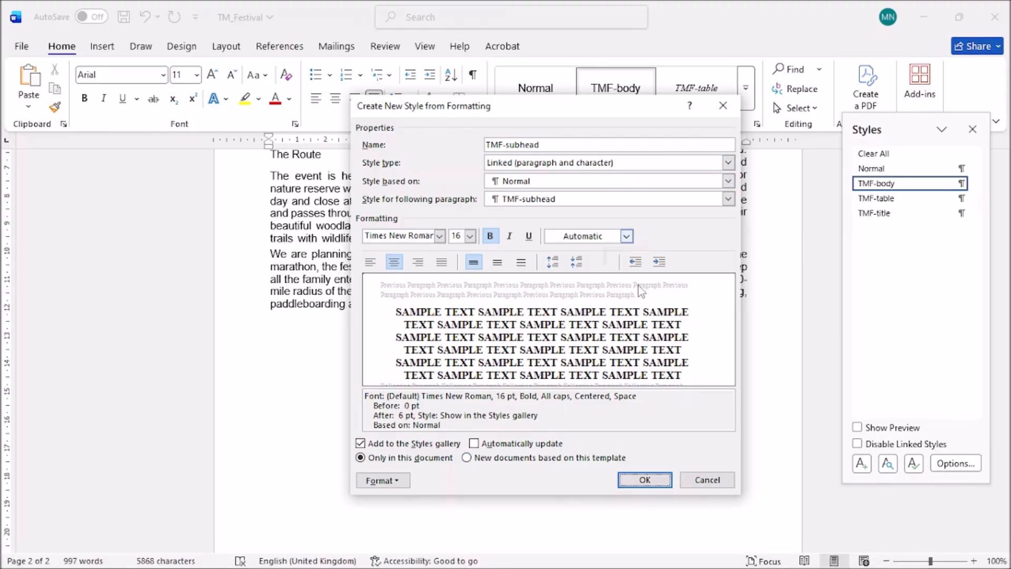
left_click(645, 479)
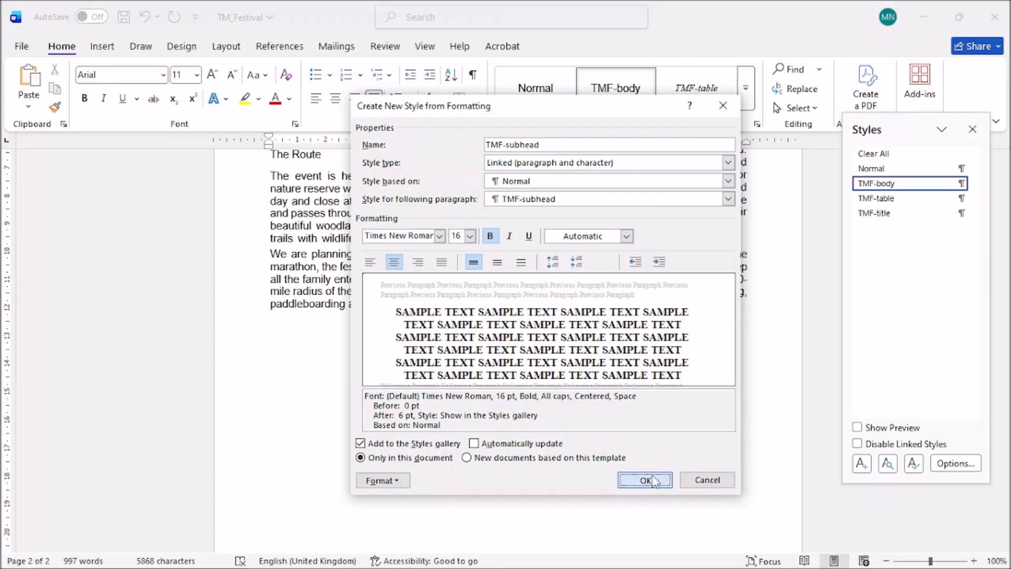
left_click(503, 295)
Review the exam paper instructions, then scroll back to the top of TM_Festival page 1.
scroll(597, 482, "up", 8)
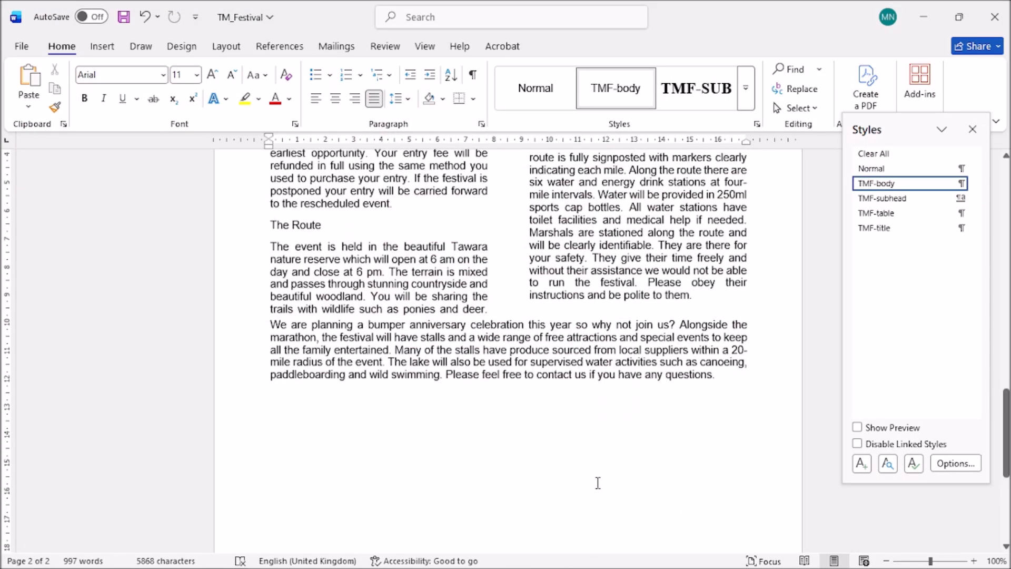
scroll(597, 482, "up", 8)
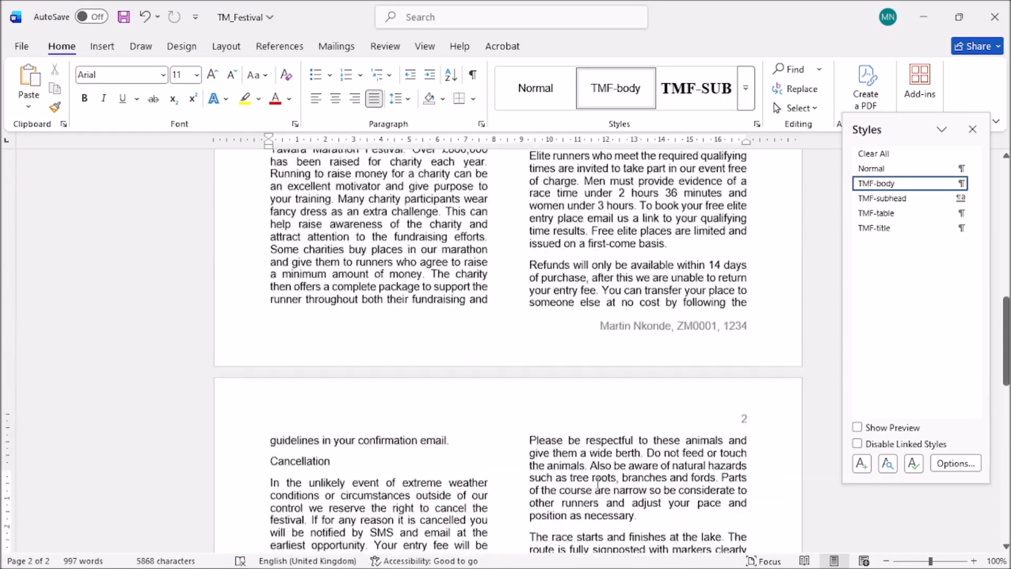
scroll(596, 482, "up", 8)
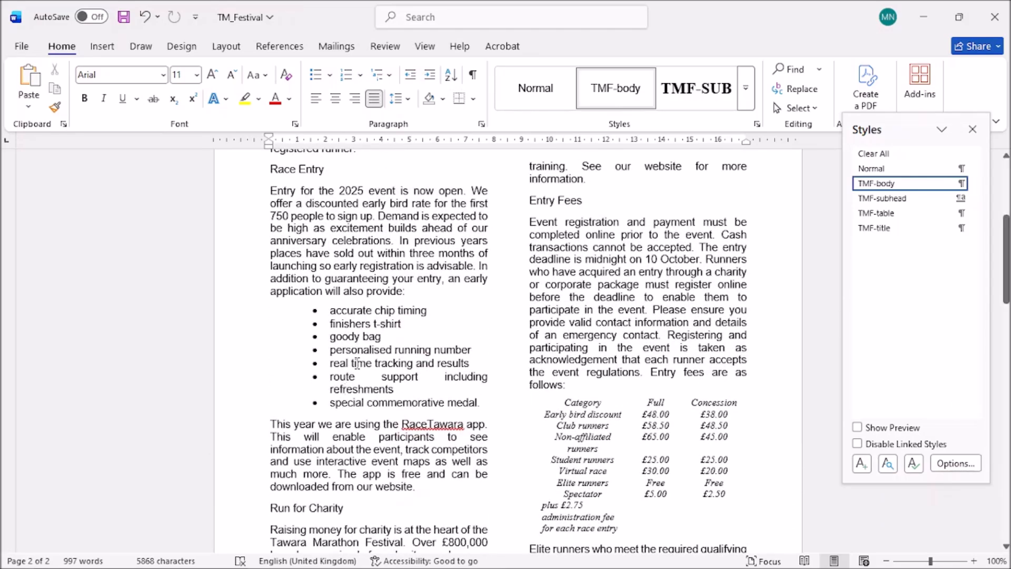
mouse_move(502, 567)
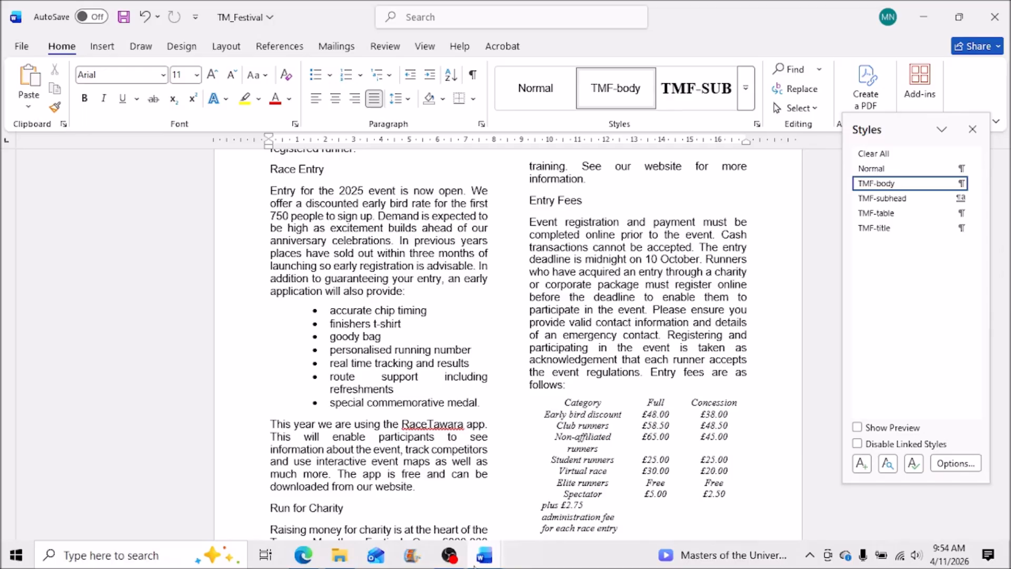
left_click(307, 558)
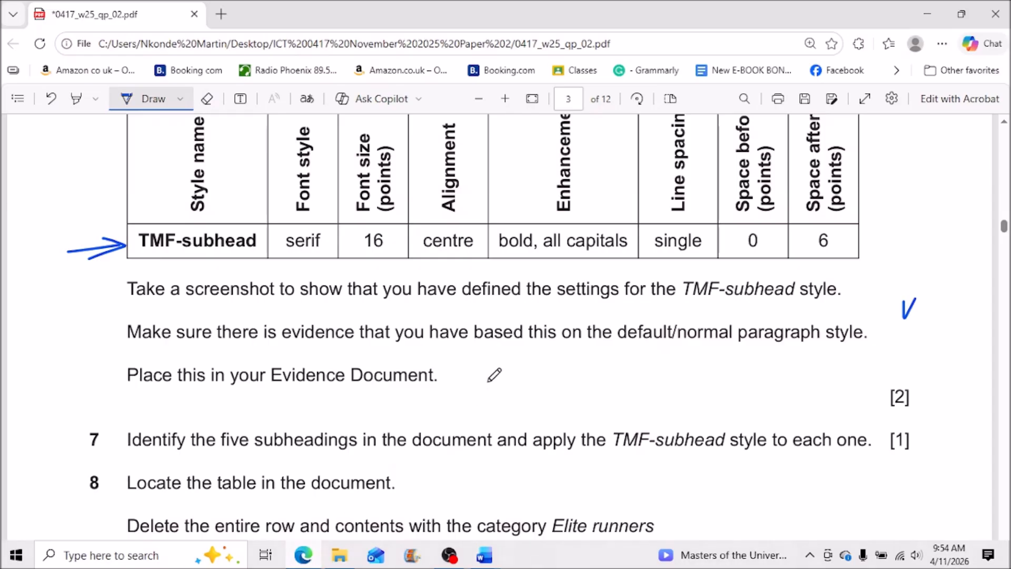
scroll(684, 395, "down", 3)
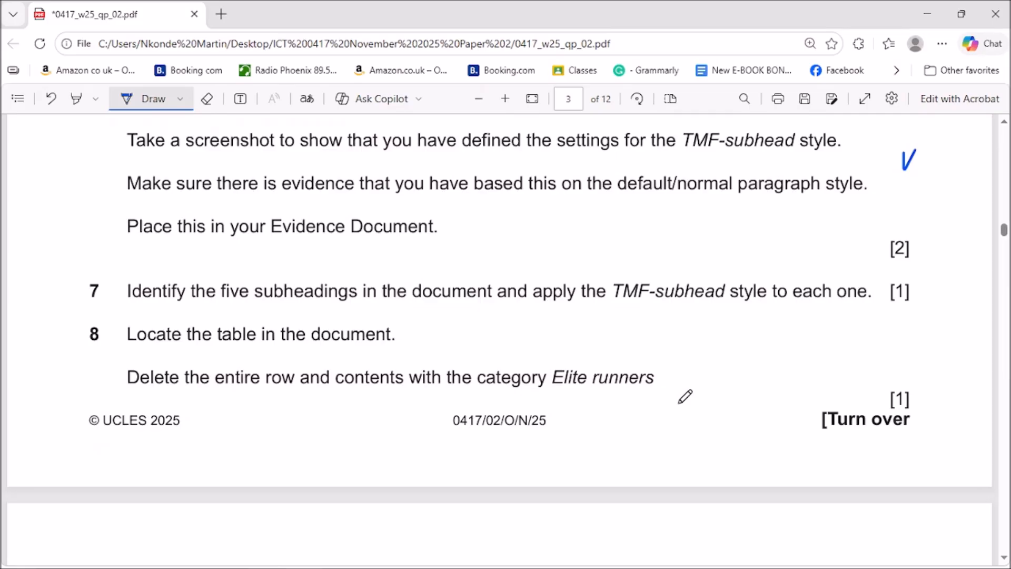
left_click(926, 14)
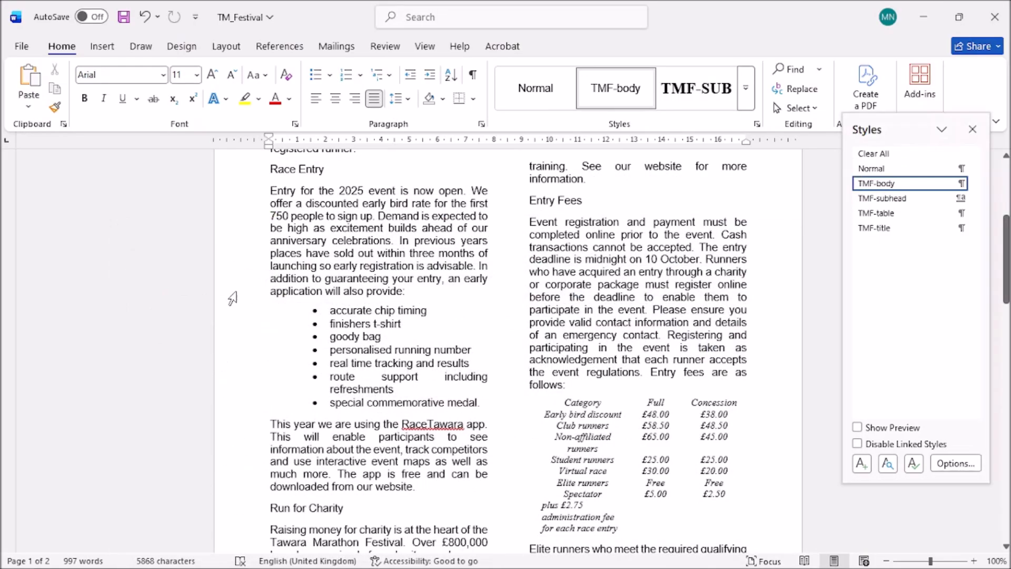
scroll(400, 389, "up", 5)
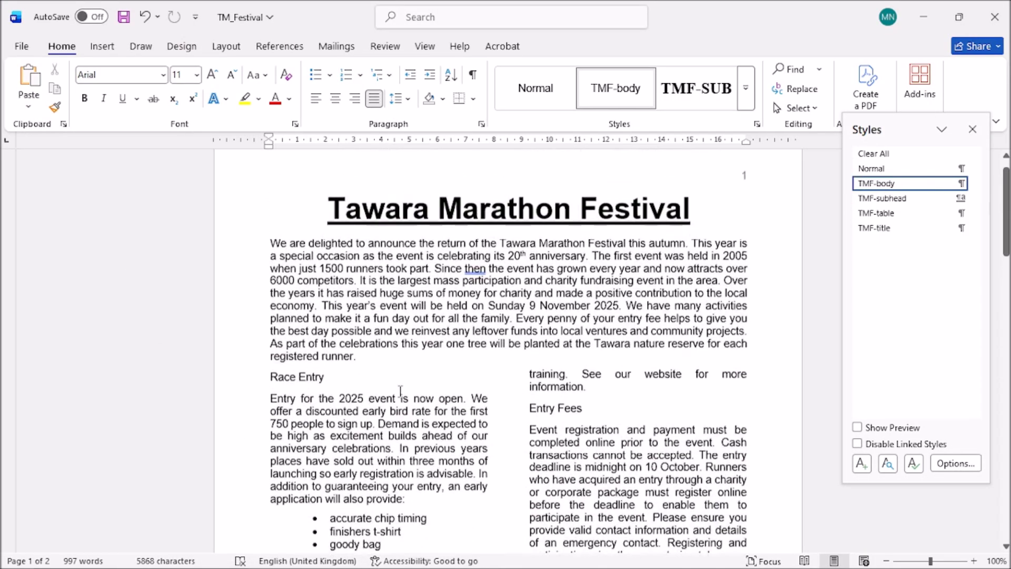
Apply TMF-subhead to Race Entry and Format Painter it onto Entry Fees.
triple_click(270, 384)
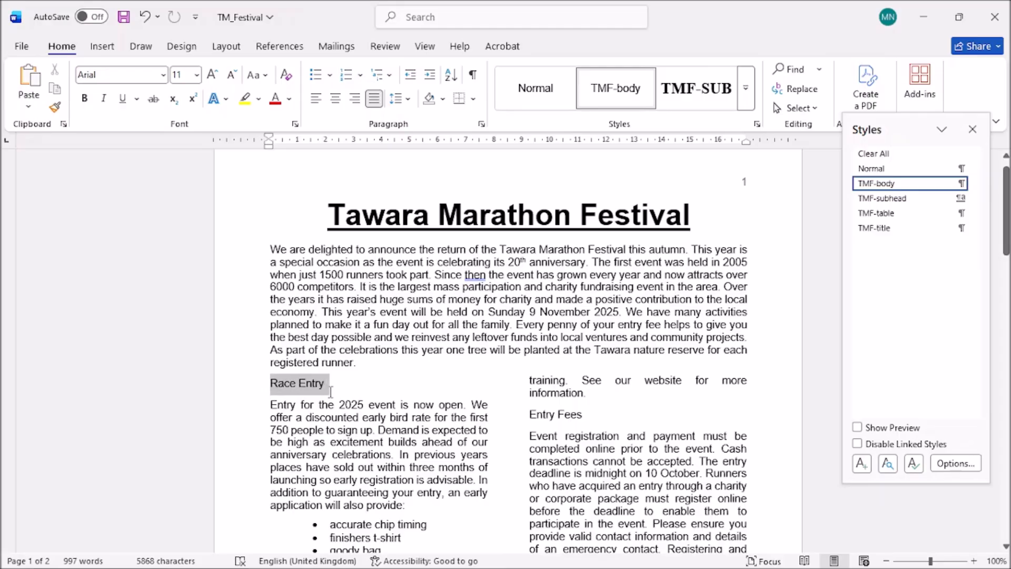
left_click(707, 90)
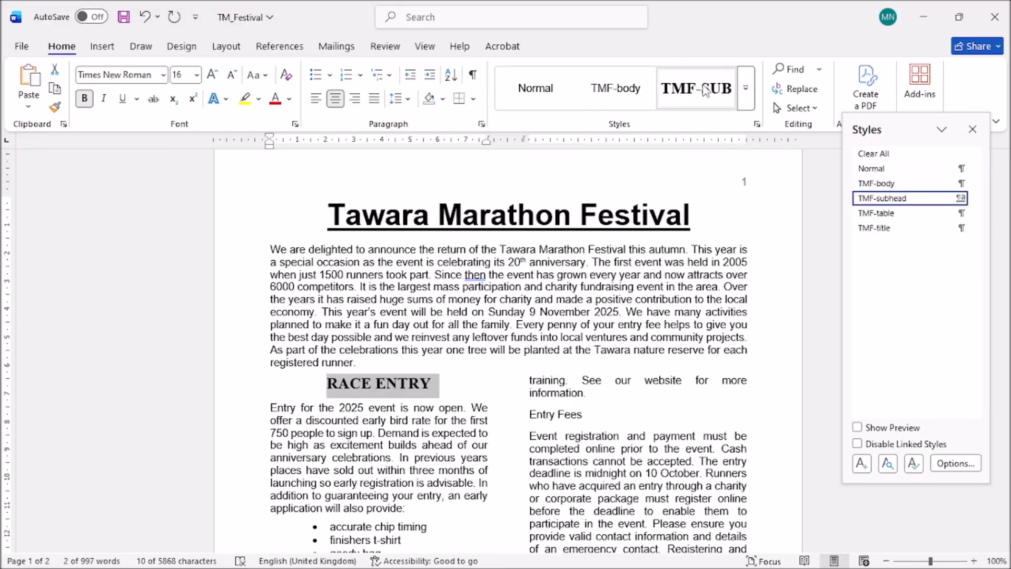
left_click(55, 108)
scroll(470, 327, "down", 1)
scroll(470, 326, "down", 4)
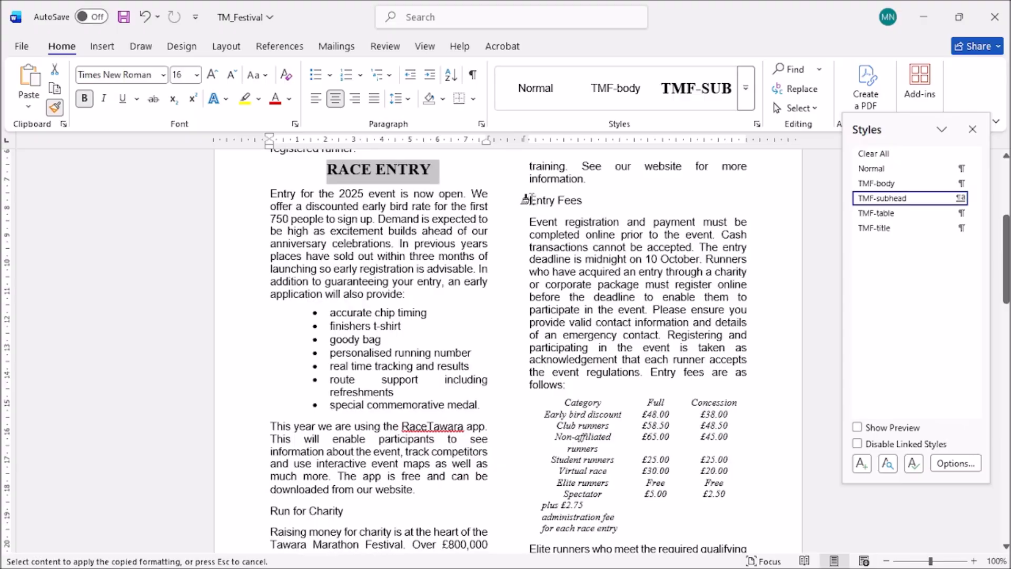
left_click_drag(520, 199, 586, 201)
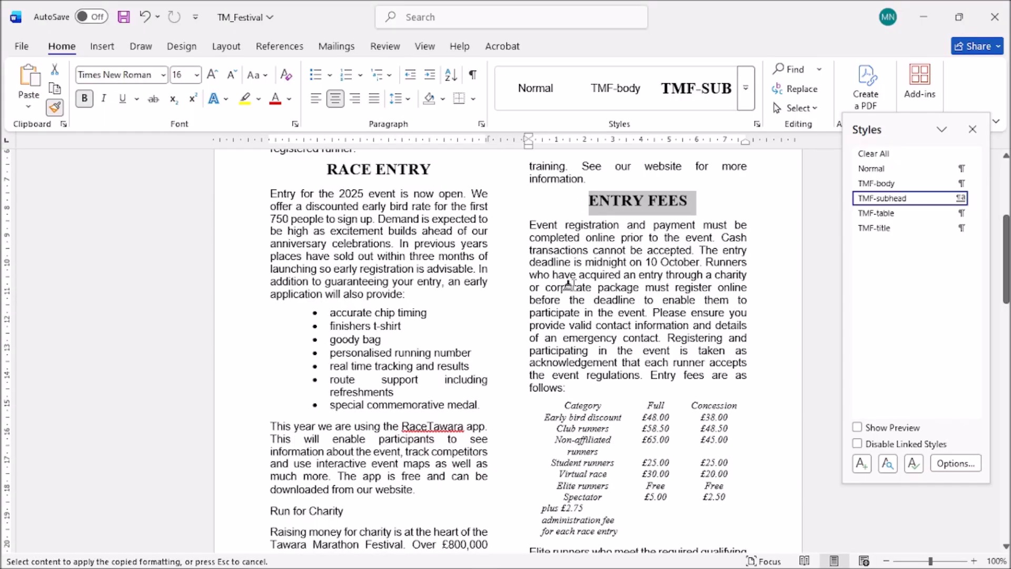
Paint the subheading formatting onto Run for Charity, Cancellation and The Route.
scroll(565, 286, "down", 2)
scroll(565, 286, "down", 1)
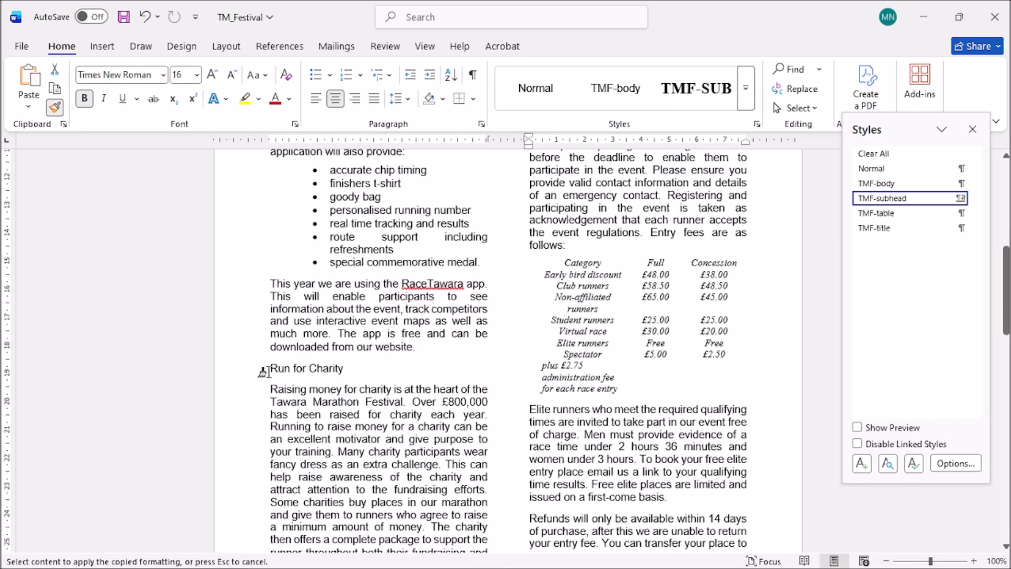
left_click_drag(269, 369, 350, 368)
scroll(463, 400, "down", 3)
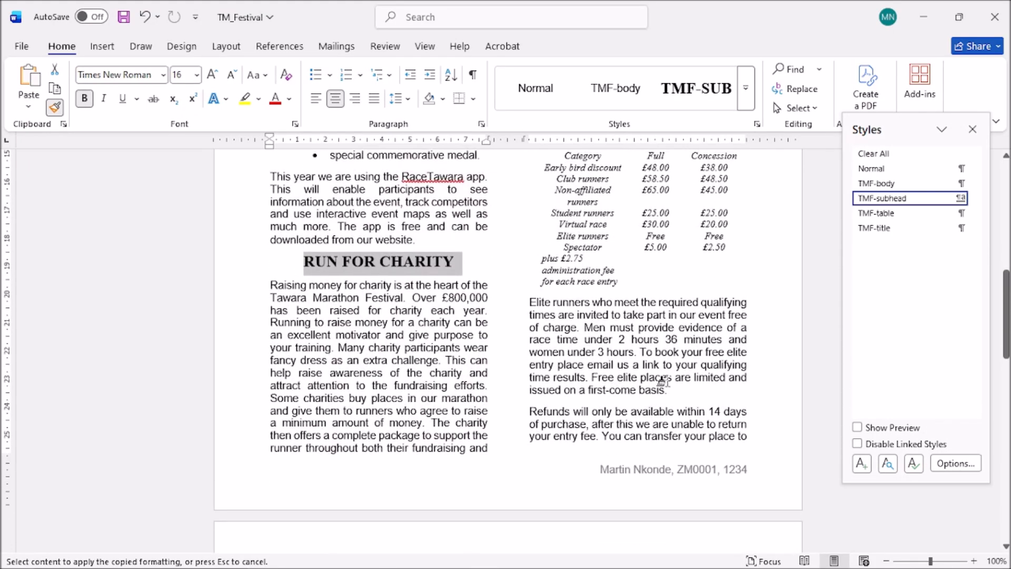
left_click_drag(1005, 348, 1005, 421)
left_click_drag(269, 287, 330, 288)
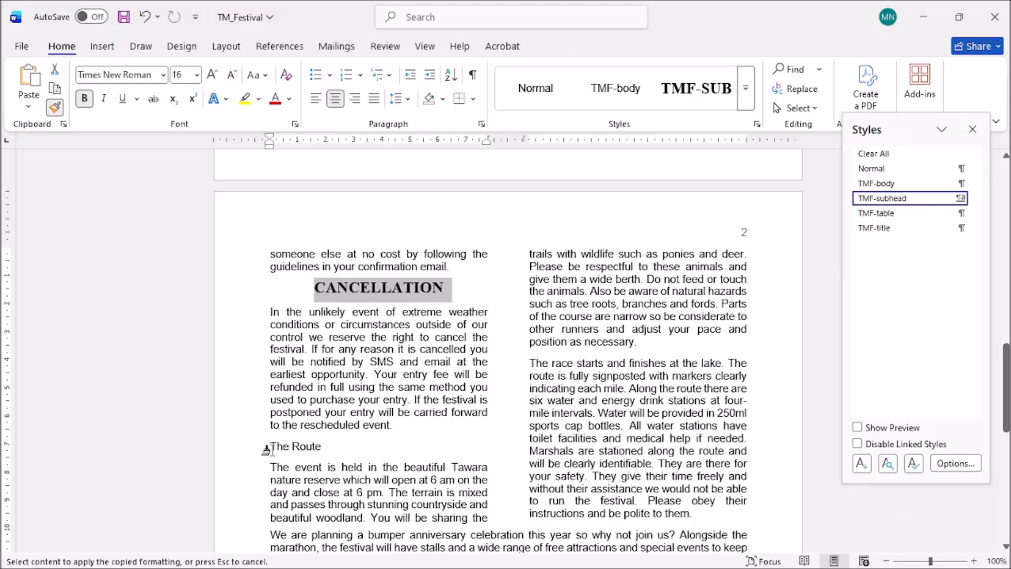
left_click_drag(270, 446, 323, 446)
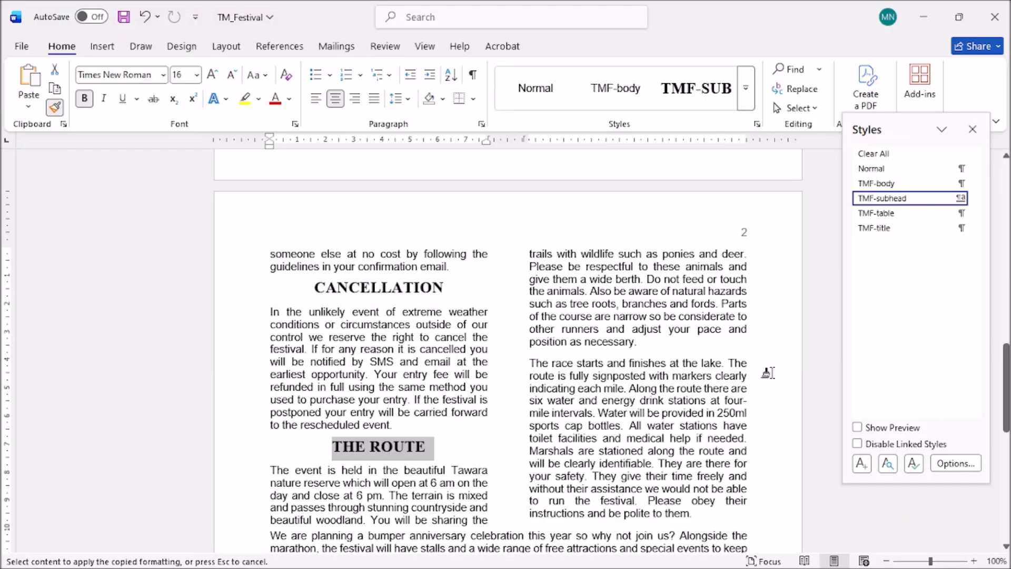
left_click_drag(1005, 347, 993, 212)
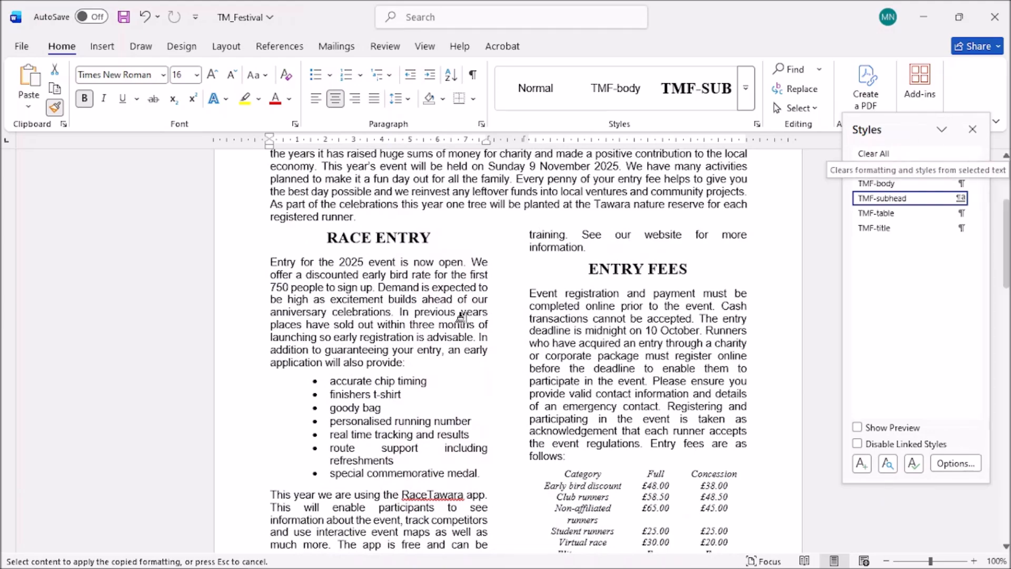
Tick question 7 on the exam paper PDF and return to Word.
left_click(303, 555)
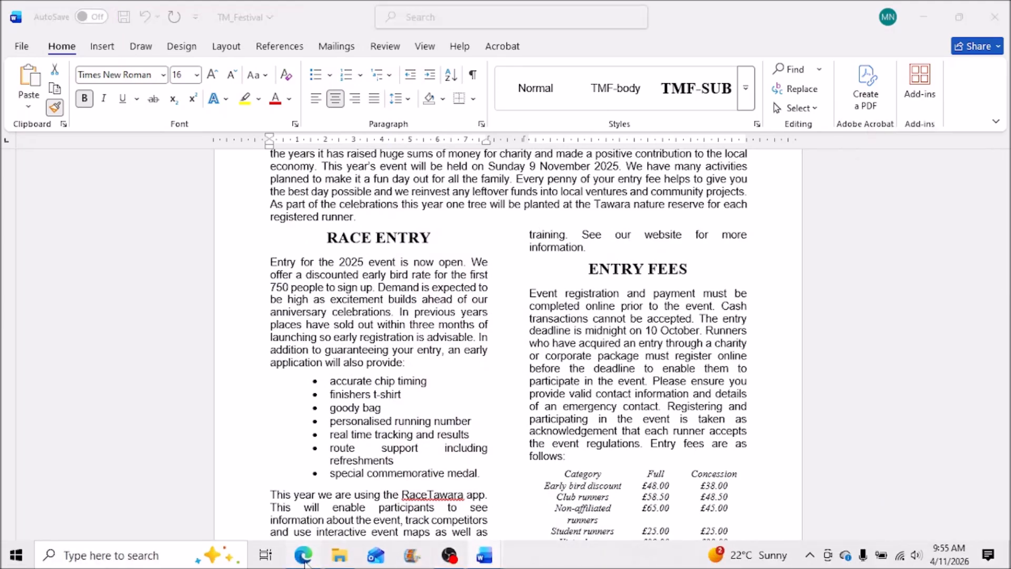
scroll(523, 289, "down", 1)
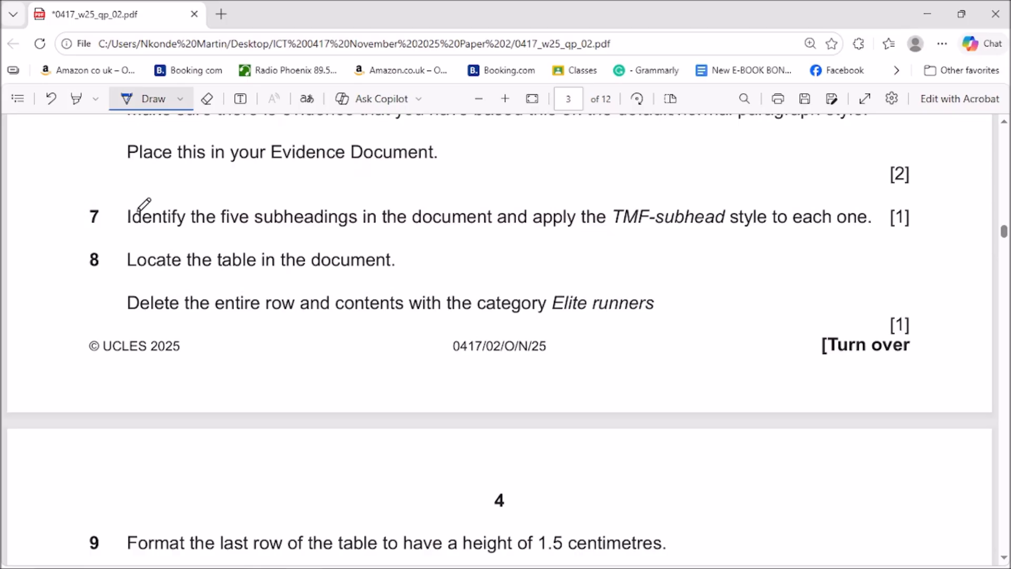
left_click_drag(804, 207, 845, 206)
left_click(927, 10)
Close the Styles pane and apply All Borders to the whole entry fees table.
left_click(972, 129)
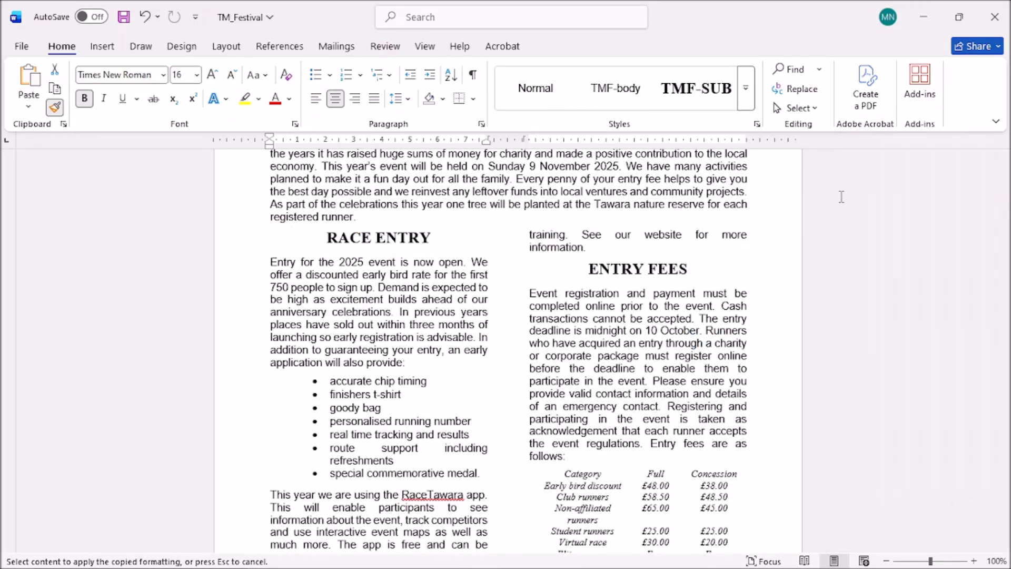
scroll(524, 405, "down", 3)
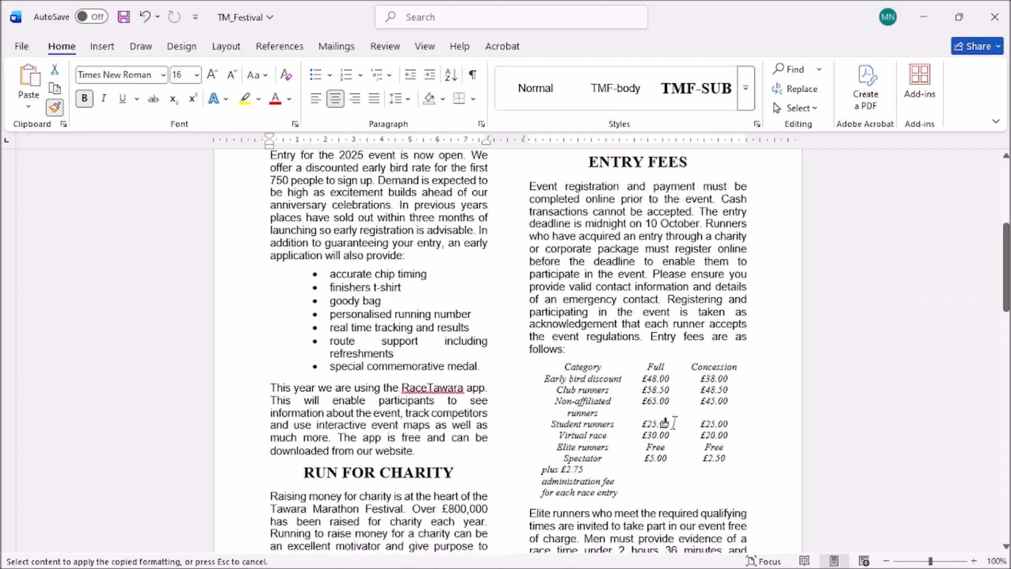
left_click_drag(1005, 295, 1006, 319)
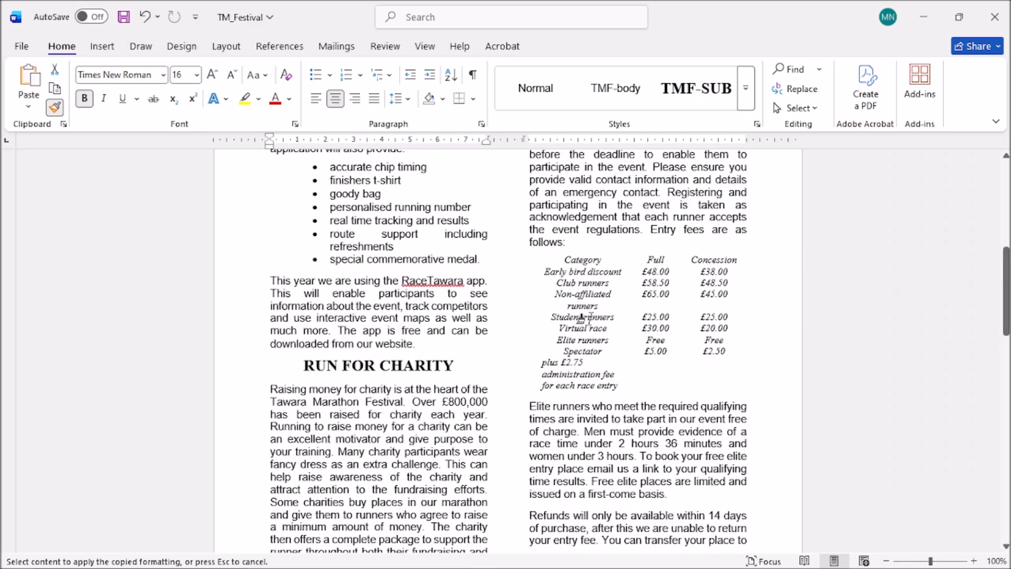
left_click(590, 328)
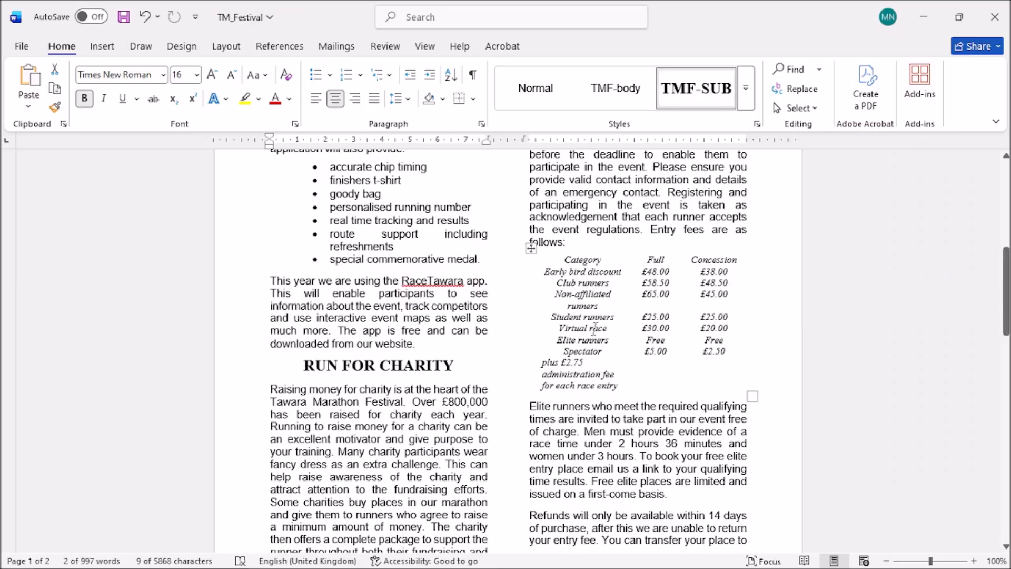
left_click(527, 249)
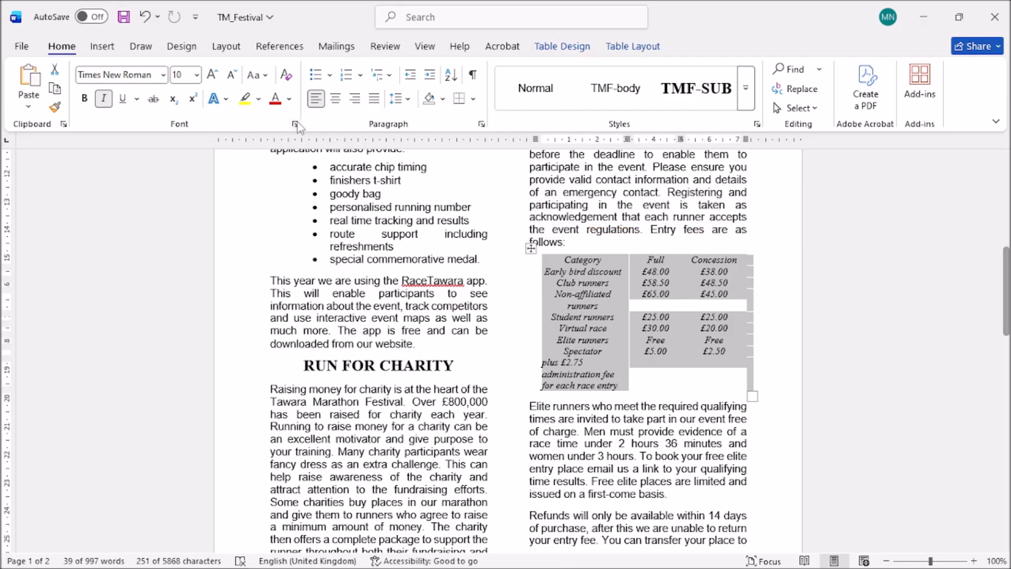
left_click(472, 100)
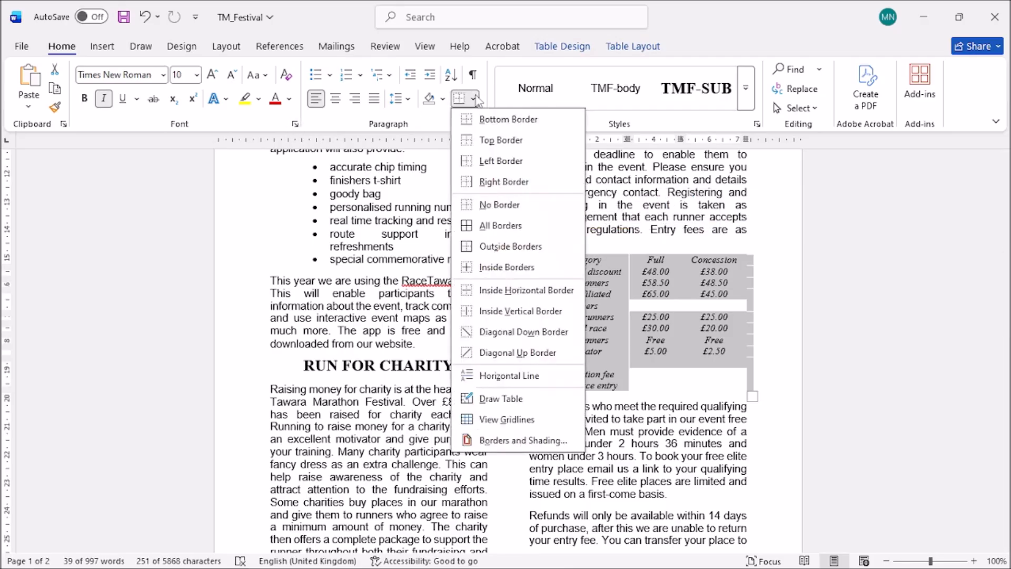
left_click(480, 229)
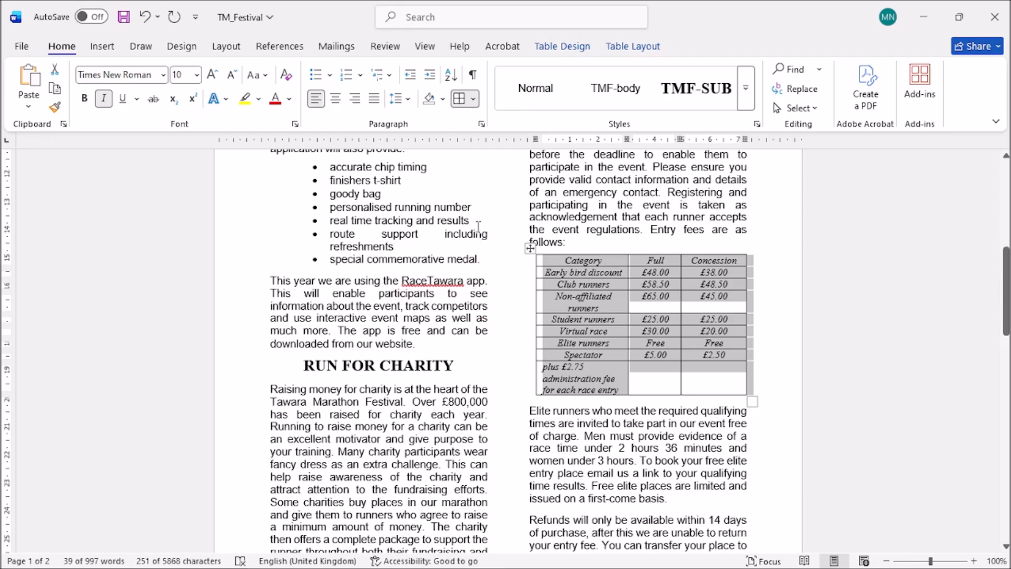
left_click(544, 344)
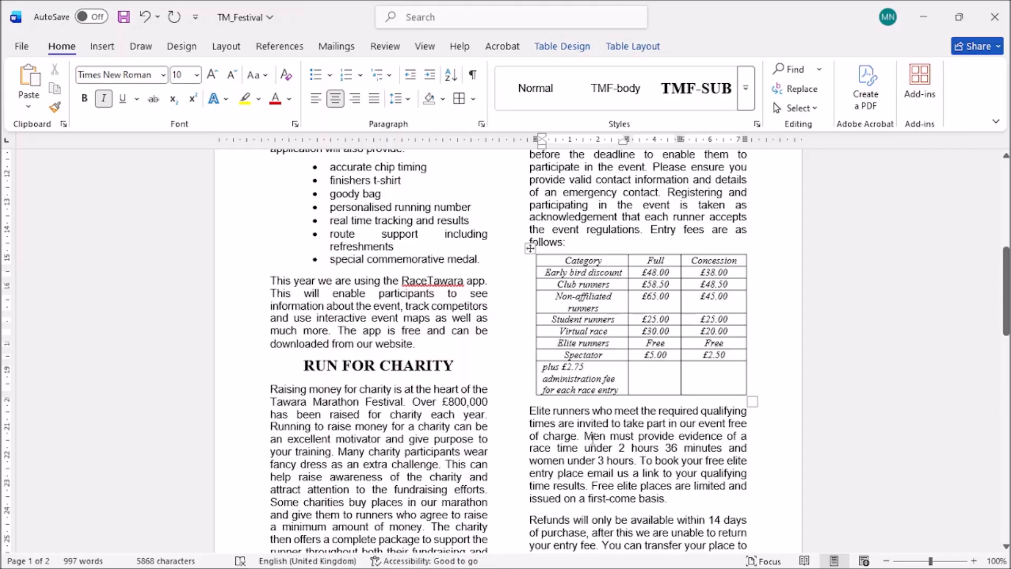
Draw a check mark after 'Elite runners' in question 8 of the exam paper PDF.
mouse_move(419, 556)
left_click(313, 557)
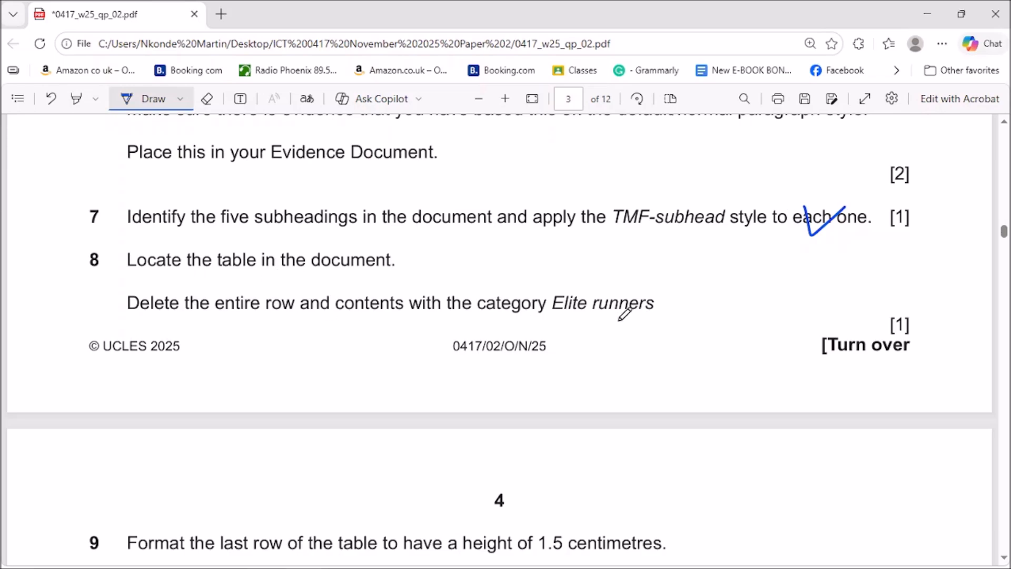
left_click_drag(667, 303, 689, 298)
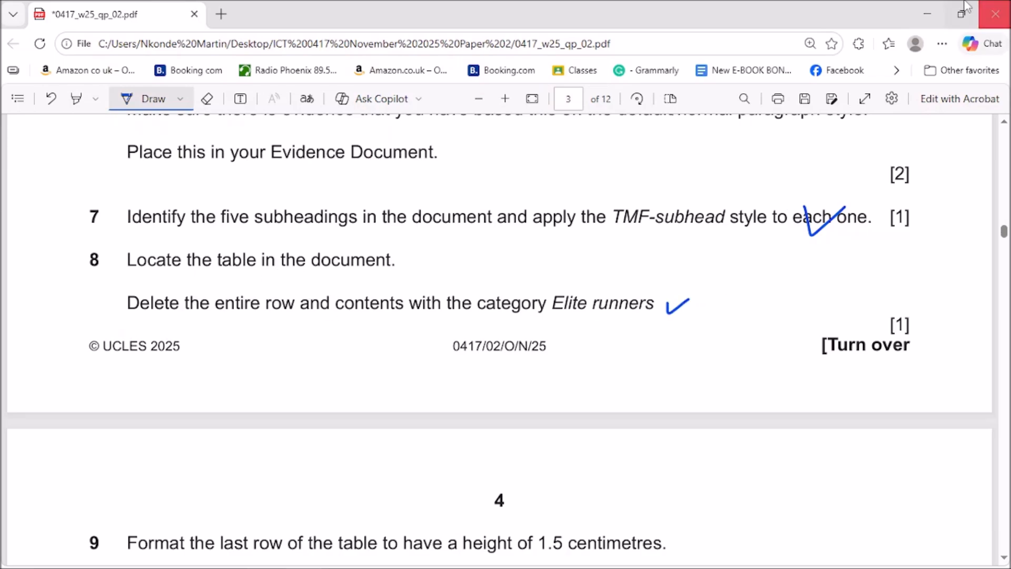
left_click(927, 14)
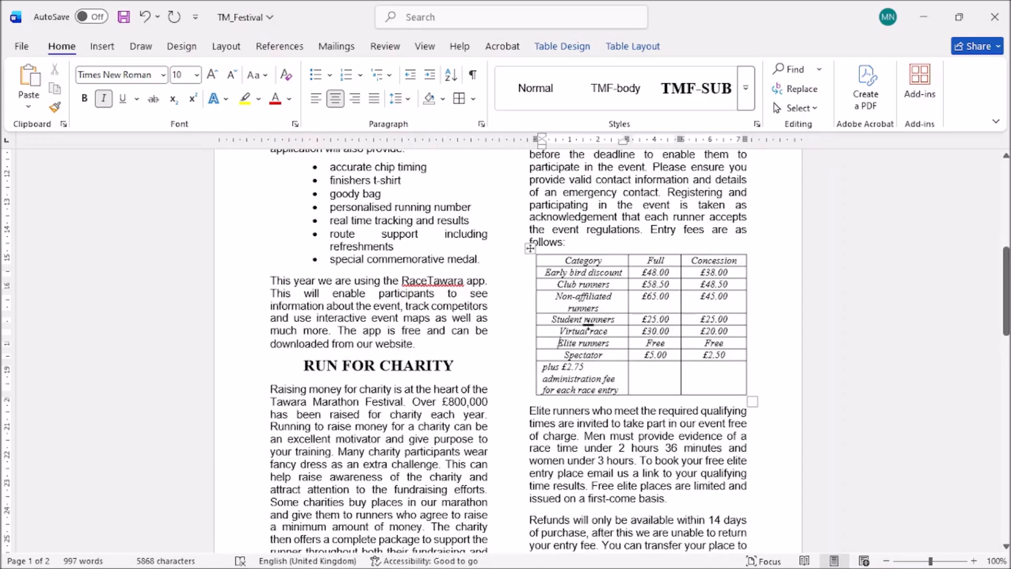
Delete the Elite runners row from the entry fees table using Table Layout's Delete Rows.
left_click_drag(556, 343, 611, 343)
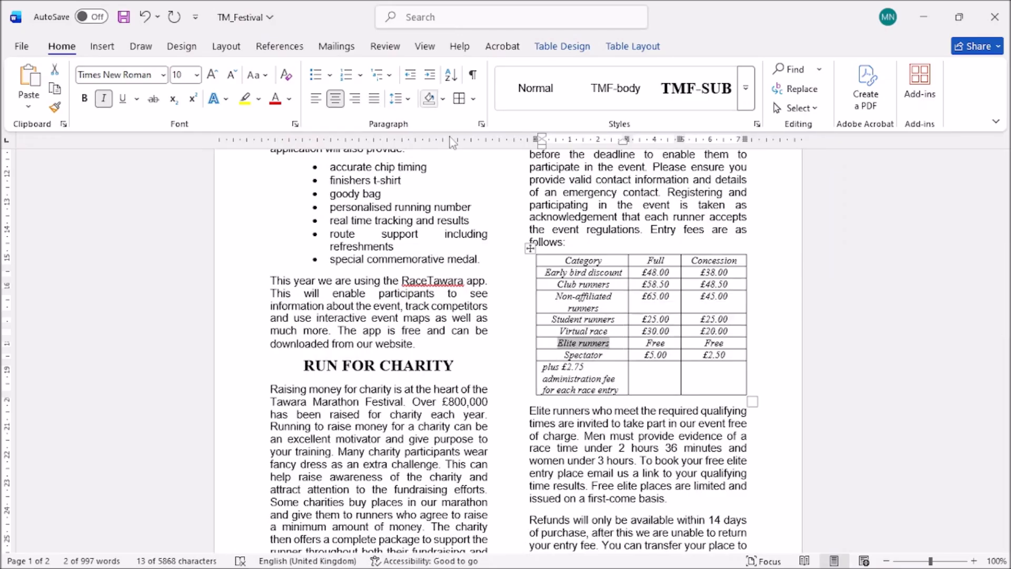
left_click(633, 46)
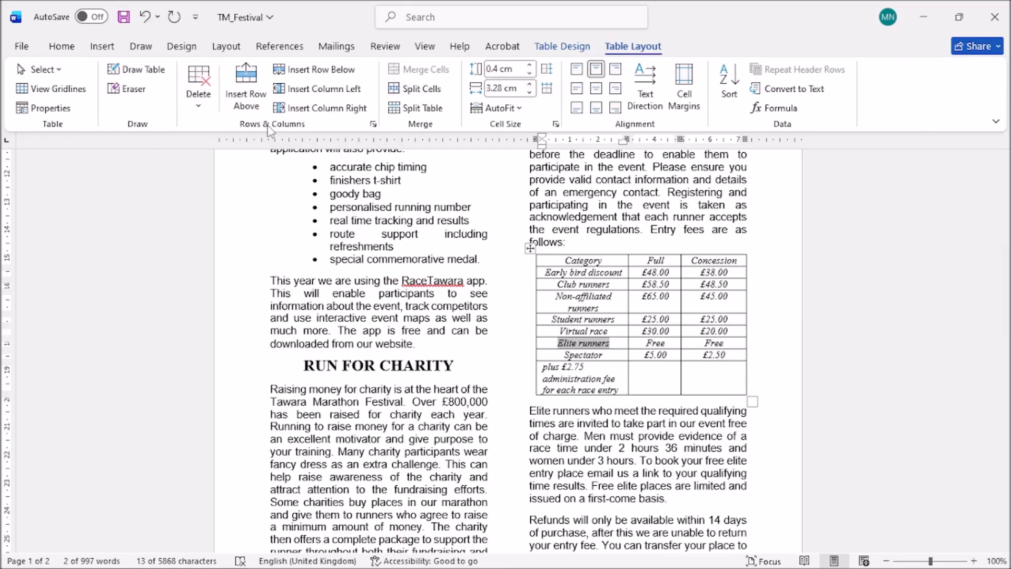
left_click(200, 103)
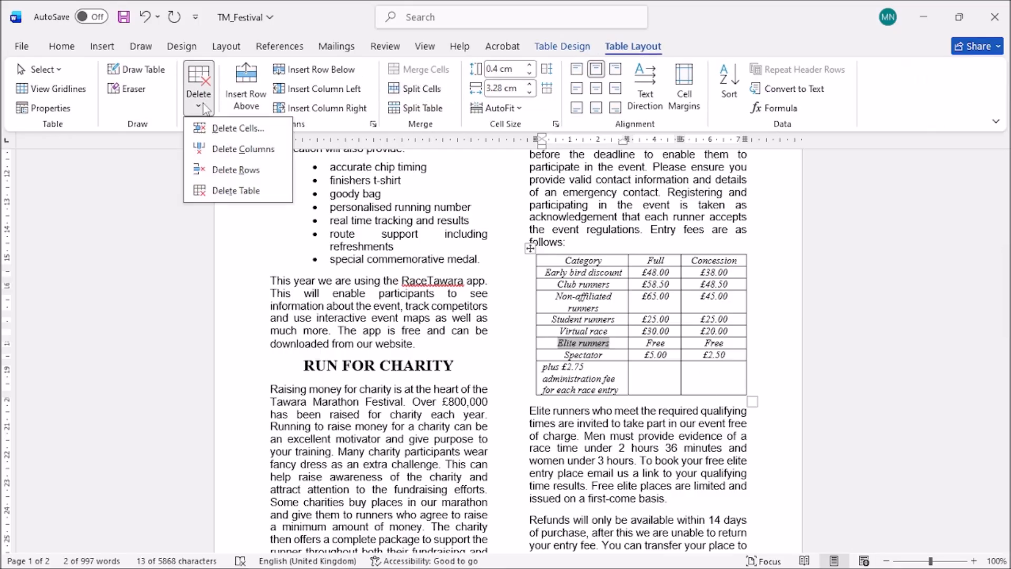
left_click(234, 170)
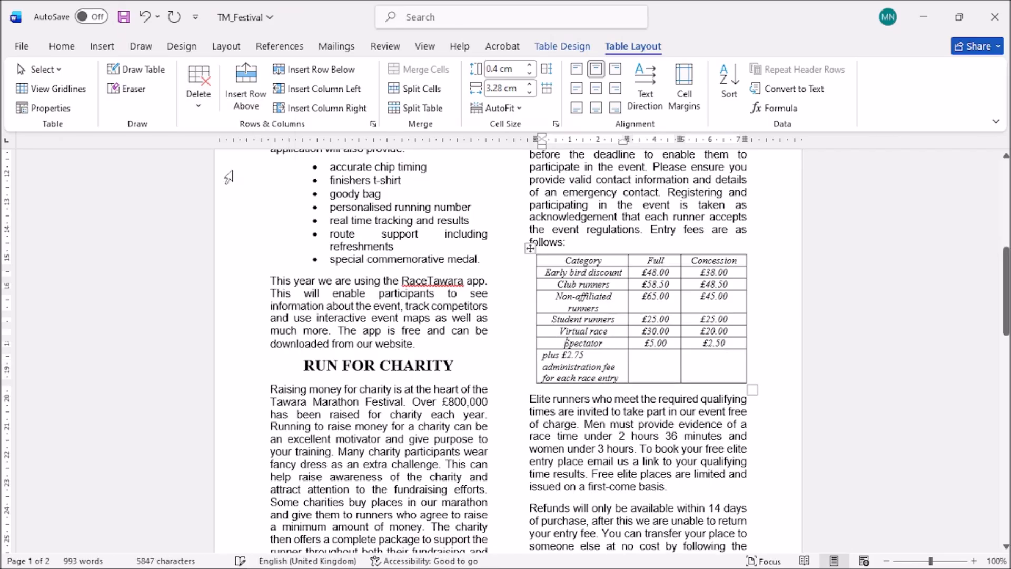
left_click(304, 558)
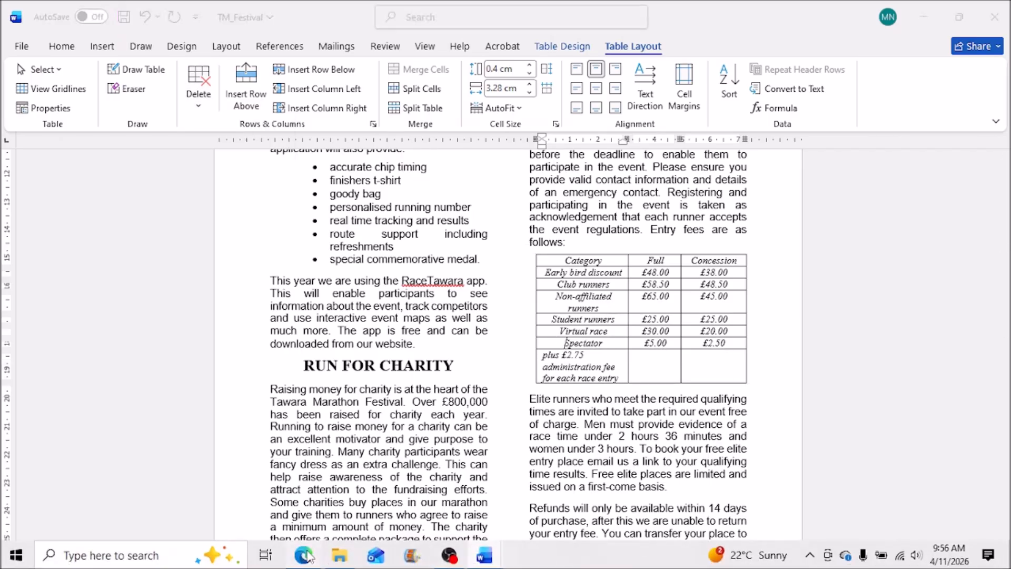
Scroll the exam paper PDF down to page 4, showing questions 9 to 11.
scroll(685, 363, "down", 5)
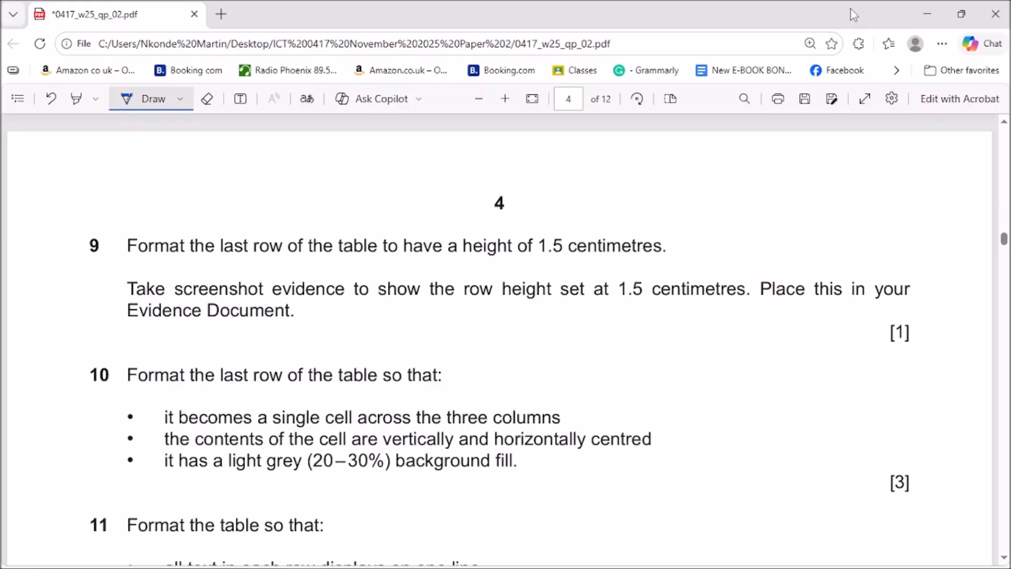
Raise the entry-fees table's last row height to 1.5 cm, then tick question 9 on the exam paper.
left_click(927, 11)
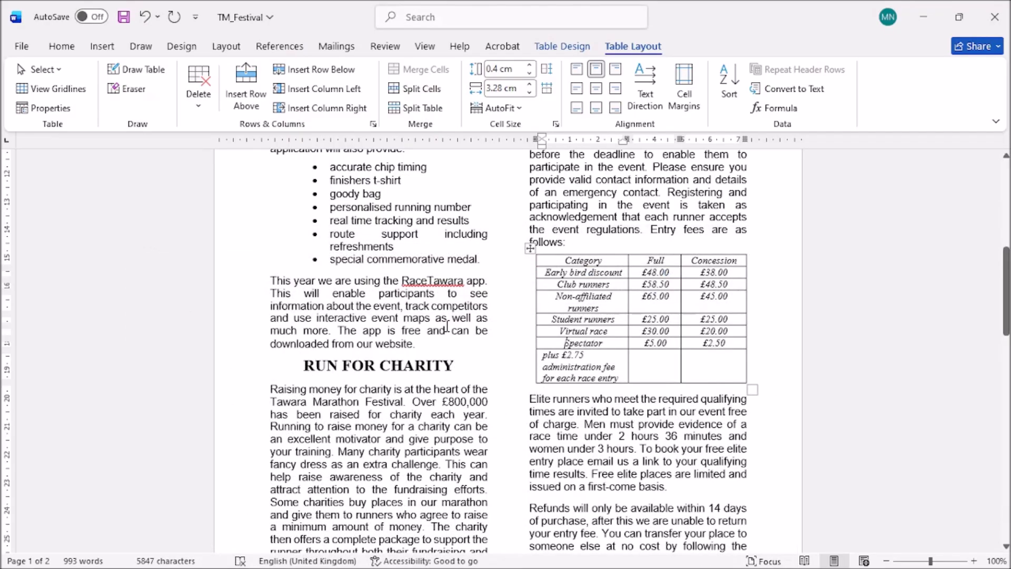
left_click(568, 364)
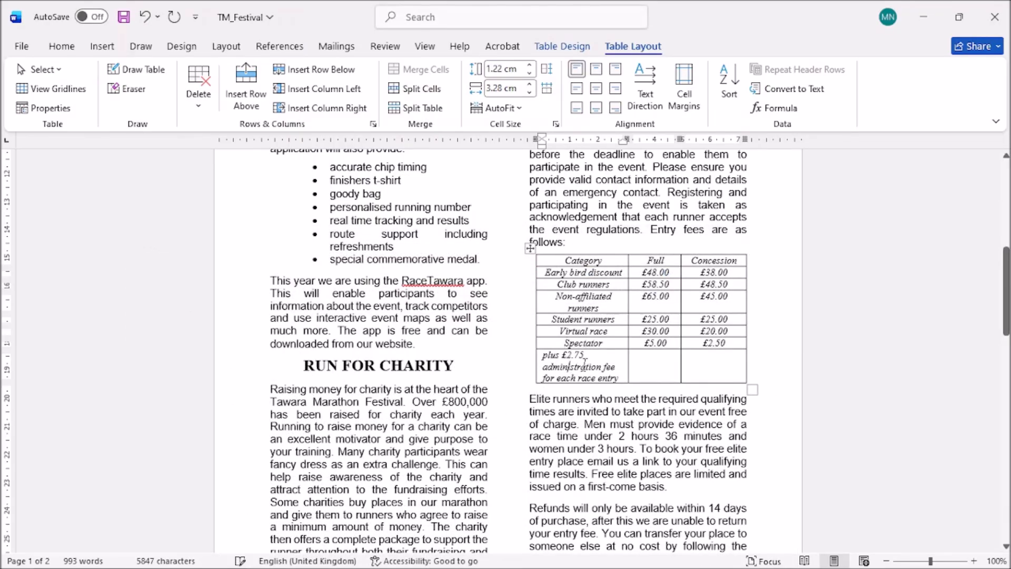
left_click_drag(557, 361, 700, 365)
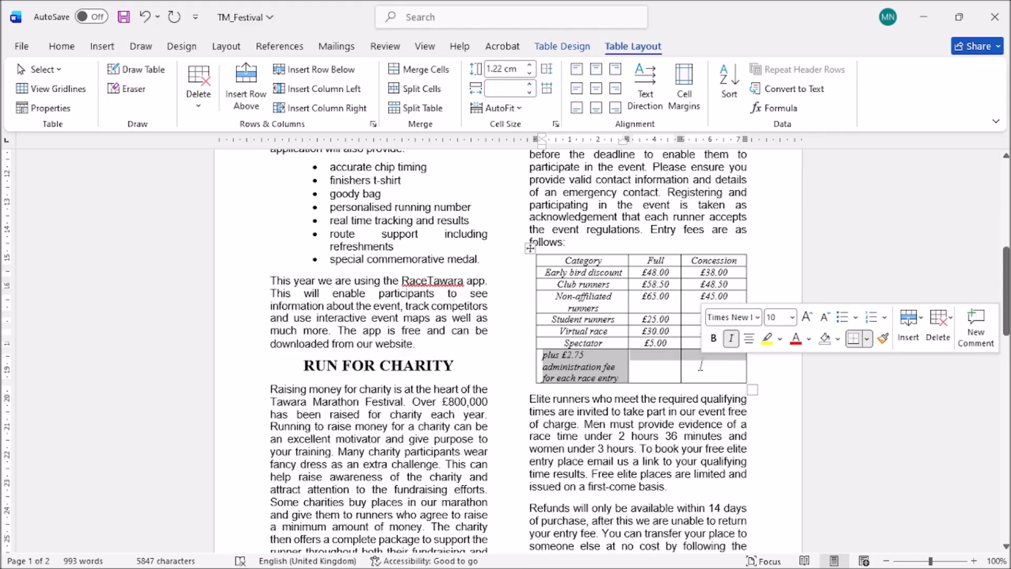
left_click(530, 65)
left_click(530, 65)
left_click(530, 65)
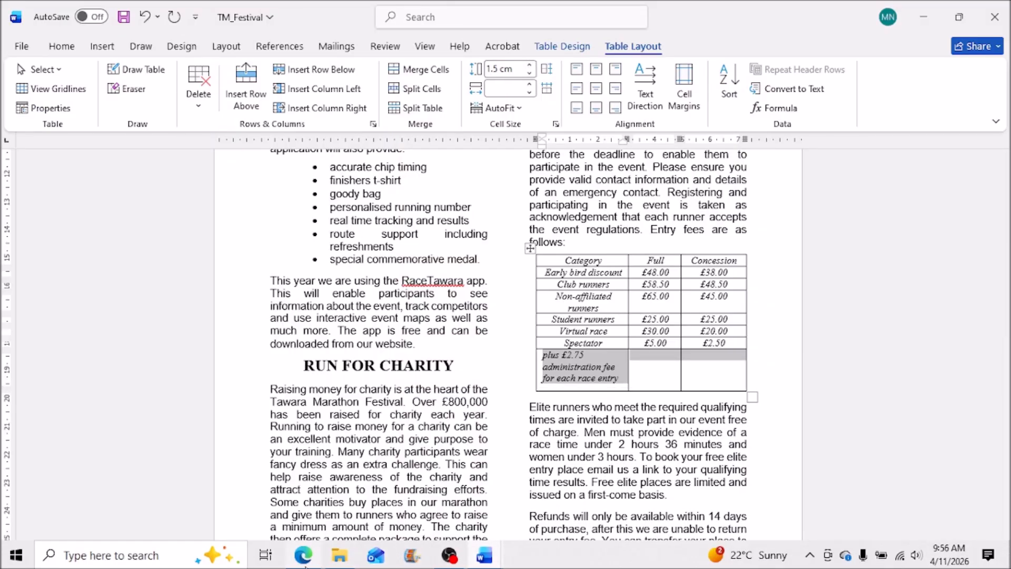
left_click(304, 565)
left_click_drag(682, 241, 727, 237)
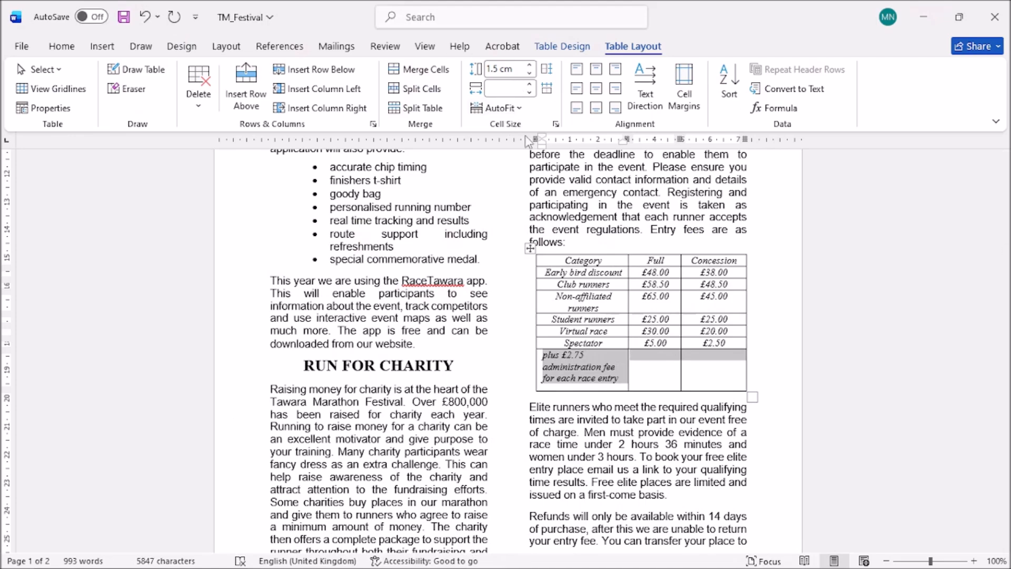
Open Table Properties at the Row tab showing the 1.5 cm last-row height.
left_click(556, 125)
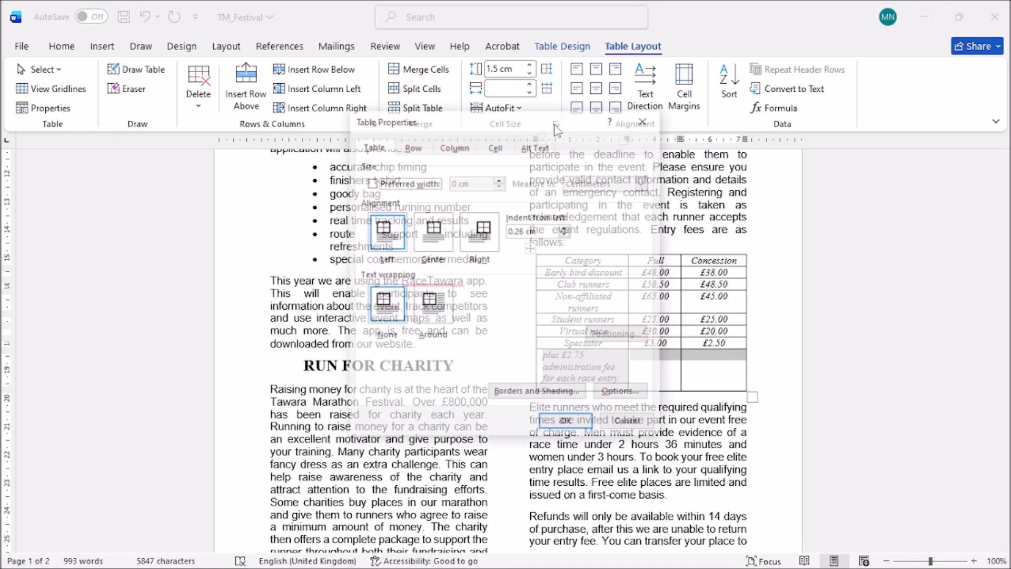
left_click(495, 146)
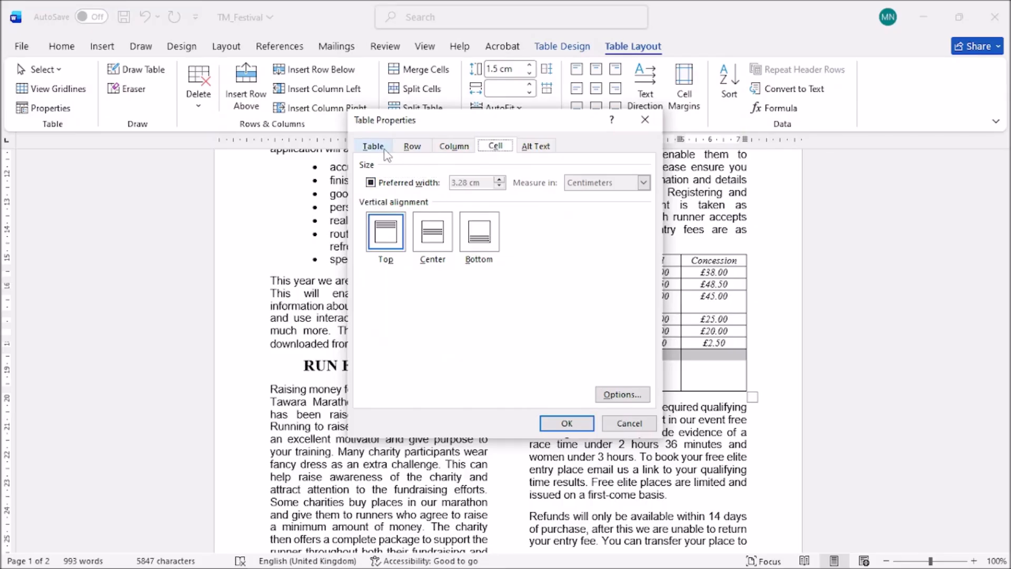
left_click(410, 149)
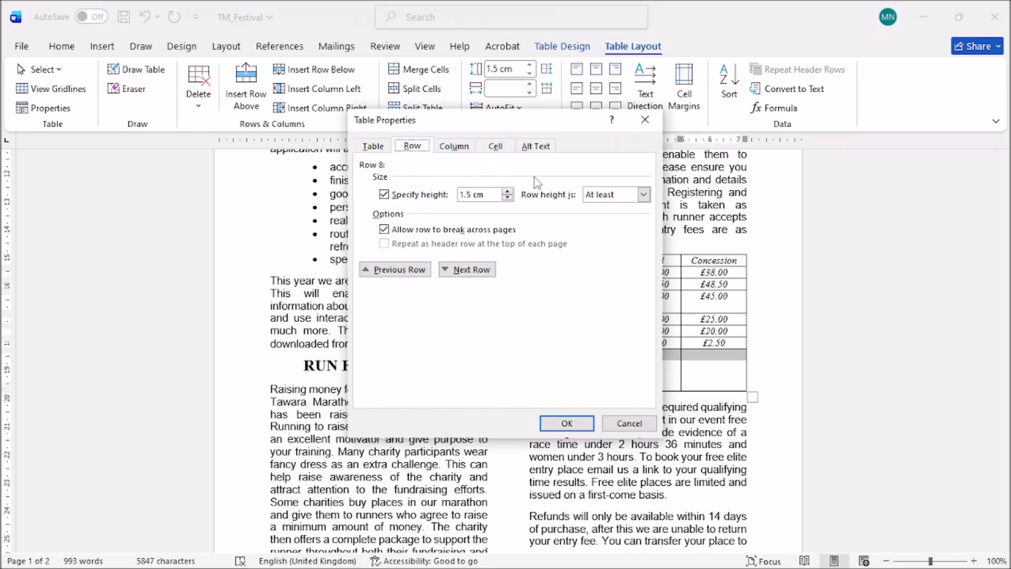
Capture the Table Properties dialog with Lightshot, copy it, and close the dialog with OK.
key("super+shift+s")
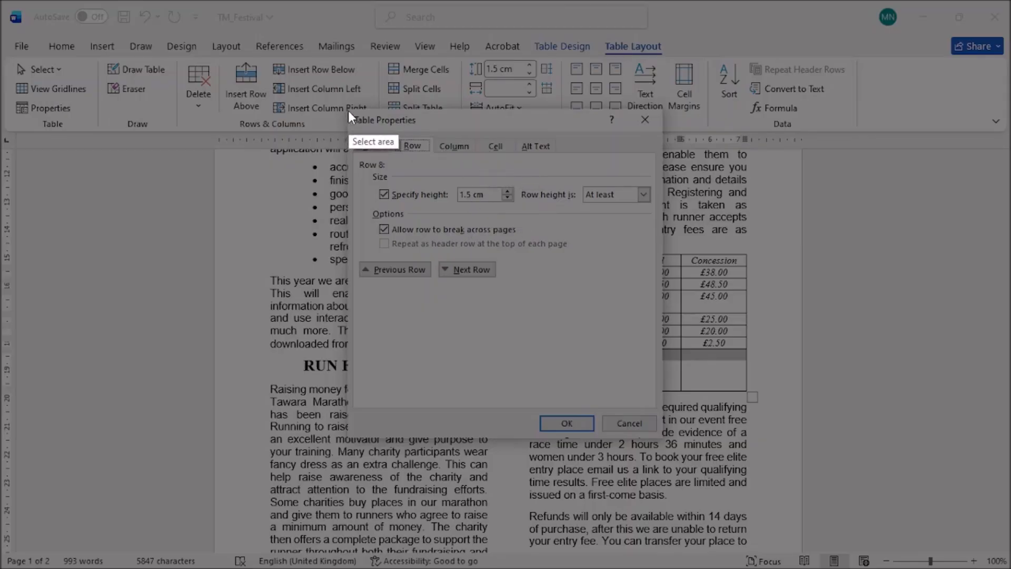
left_click_drag(348, 111, 664, 436)
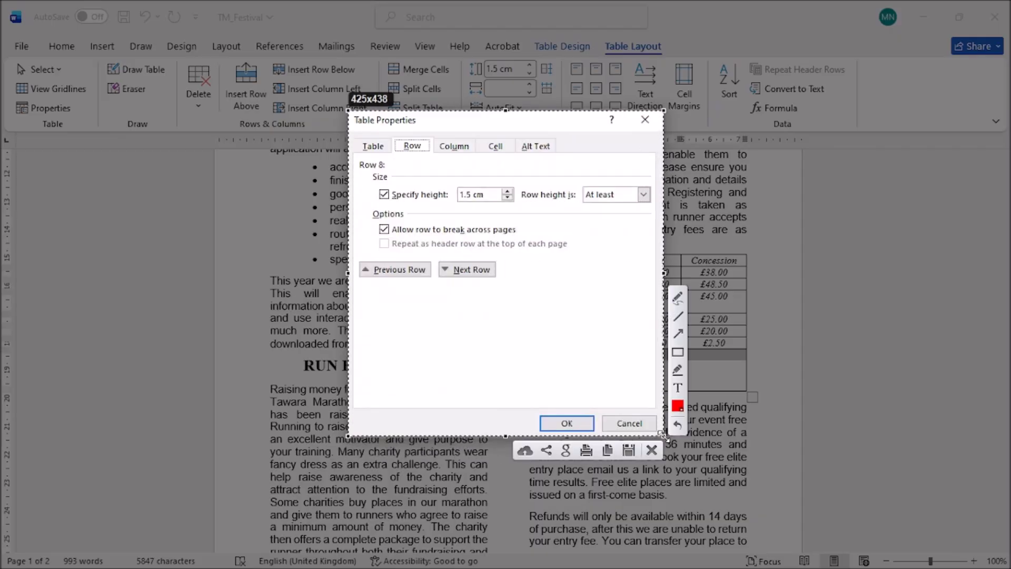
left_click(608, 450)
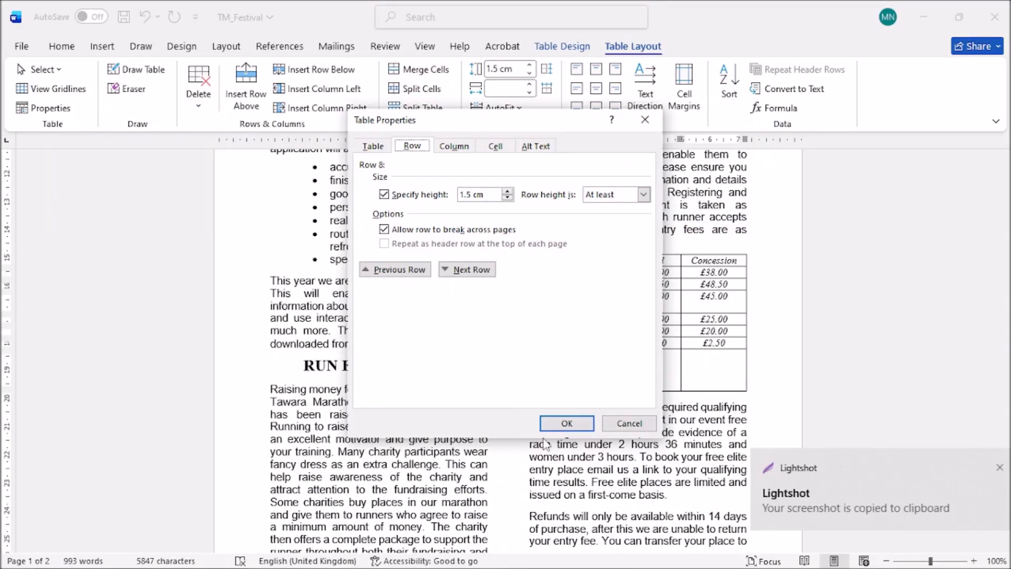
left_click(566, 423)
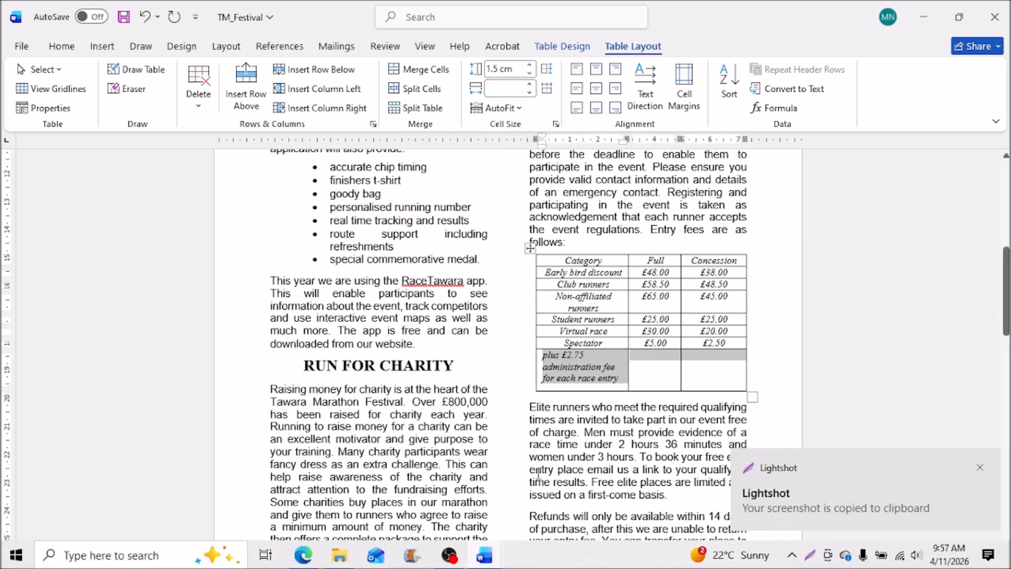
left_click(309, 561)
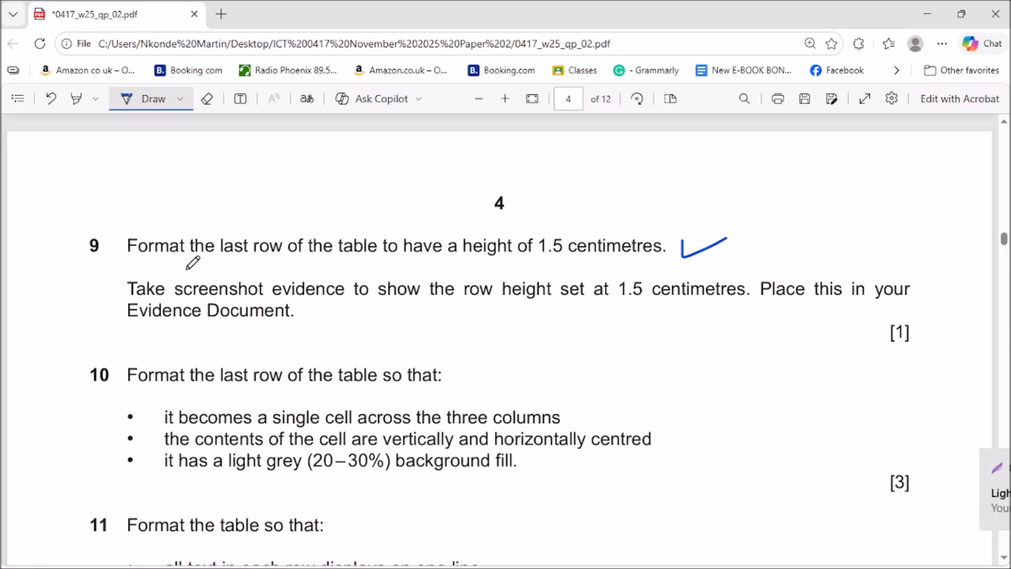
left_click(929, 12)
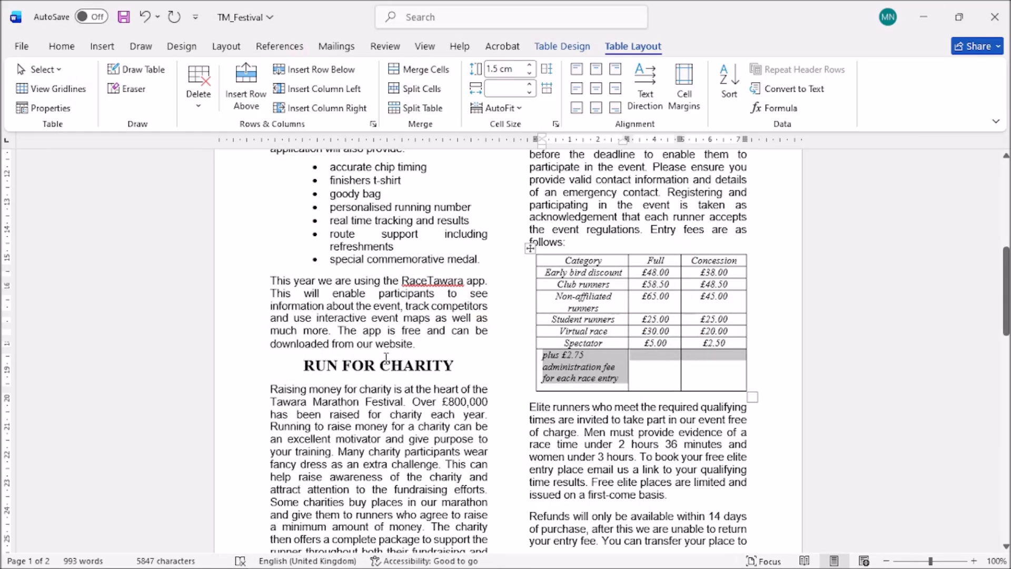
Paste the 1.5 cm row-height screenshot on the empty line below 'Step 9 evidence' in EVIDENCE1234.
mouse_move(484, 555)
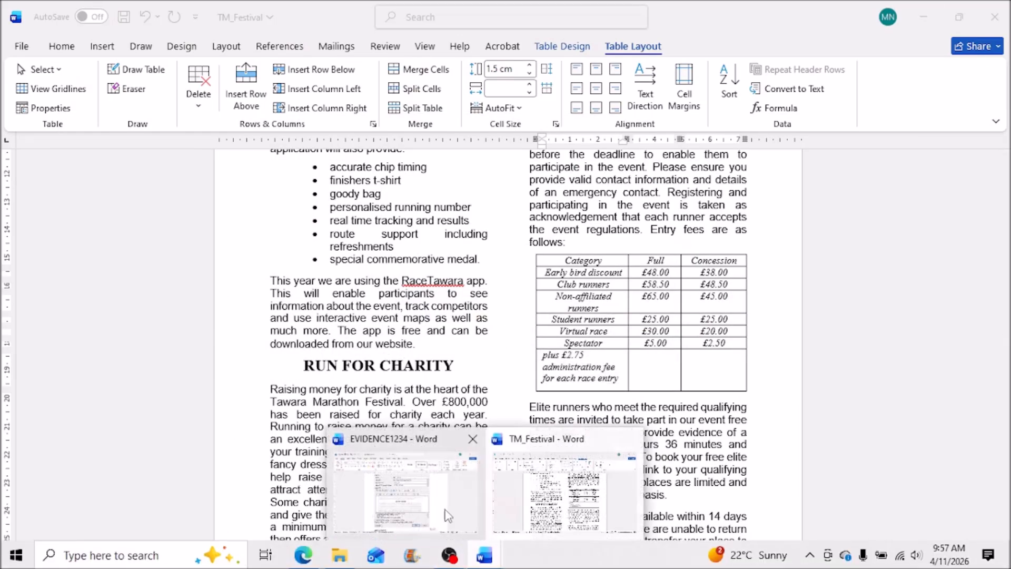
left_click(415, 489)
scroll(447, 384, "down", 3)
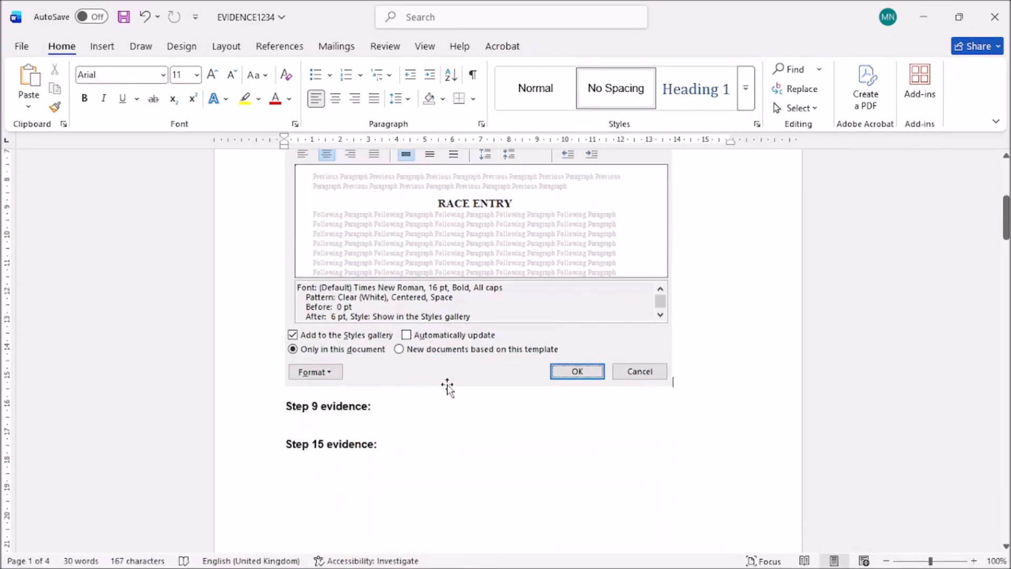
scroll(338, 444, "up", 1)
left_click(326, 461)
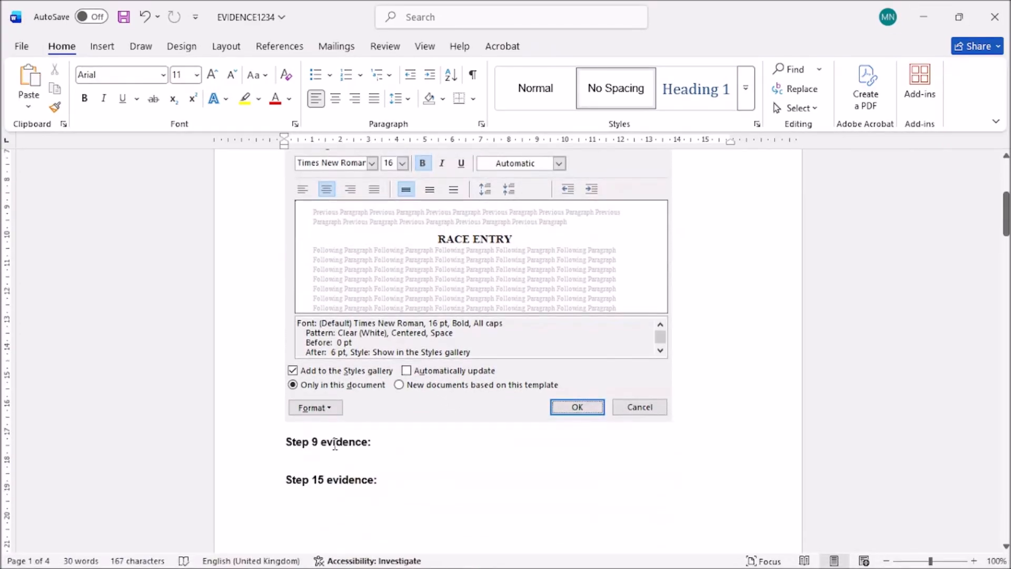
key("ctrl+v")
scroll(527, 368, "down", 2)
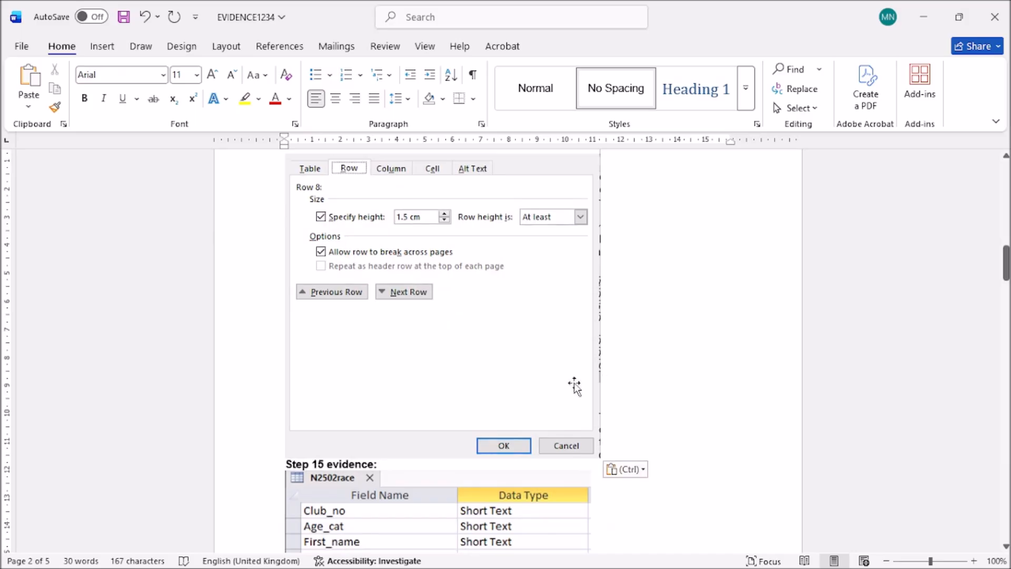
scroll(620, 365, "down", 4)
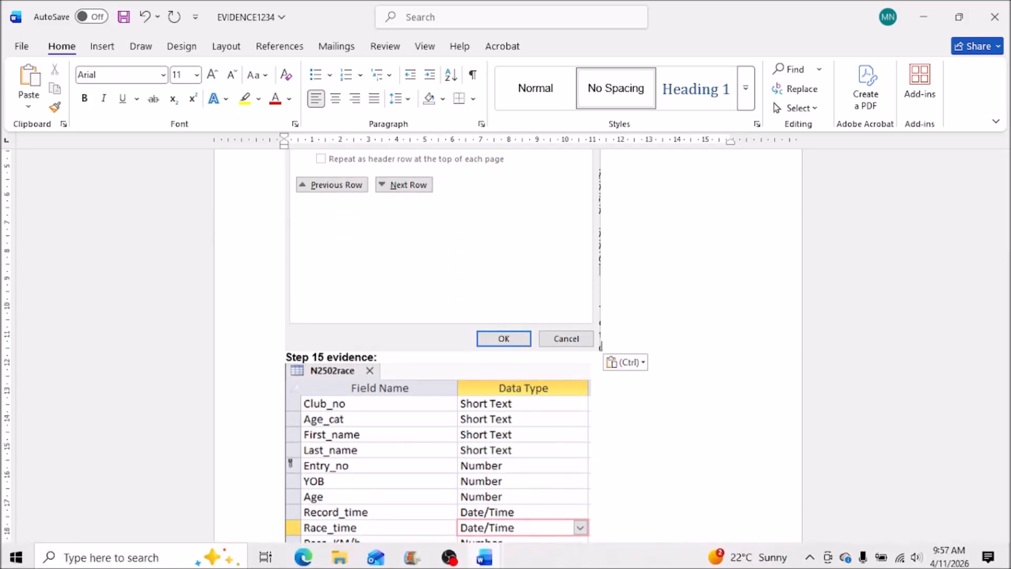
left_click(303, 557)
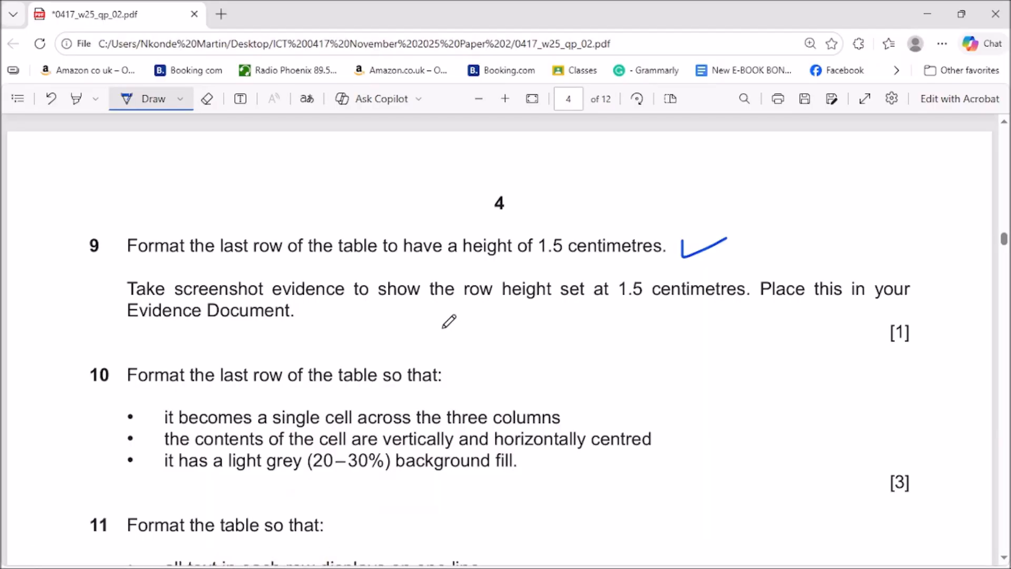
Tick question 9's screenshot task and underline 'last row' in question 10 on the exam paper.
left_click_drag(804, 327, 899, 274)
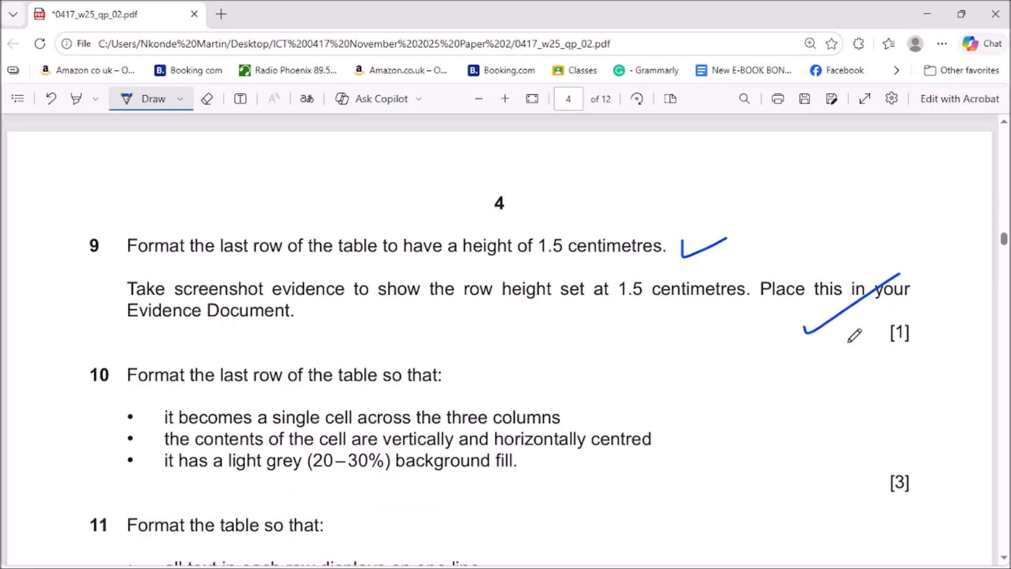
scroll(811, 332, "down", 2)
scroll(677, 325, "down", 3)
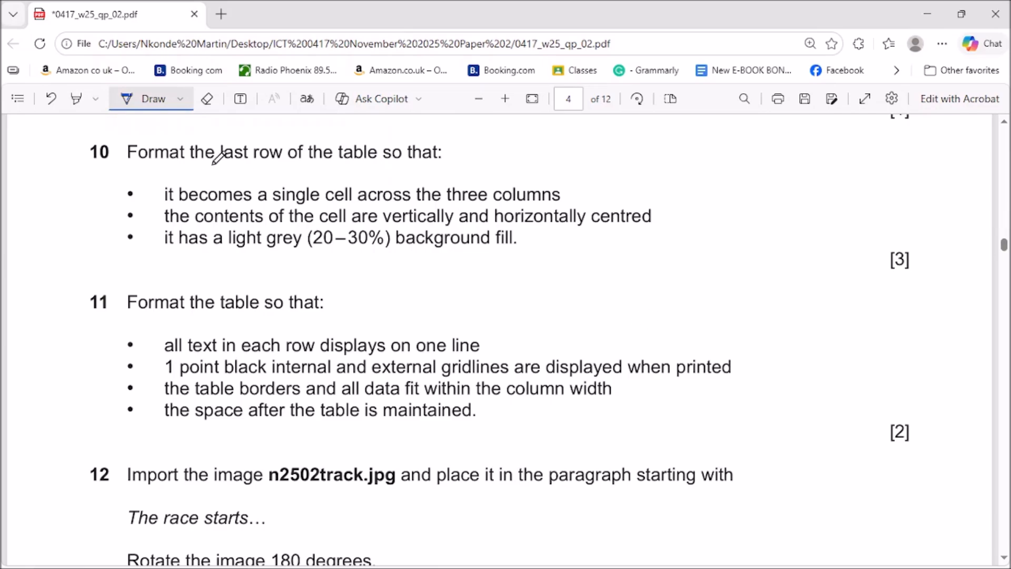
left_click_drag(216, 170, 281, 170)
left_click(927, 14)
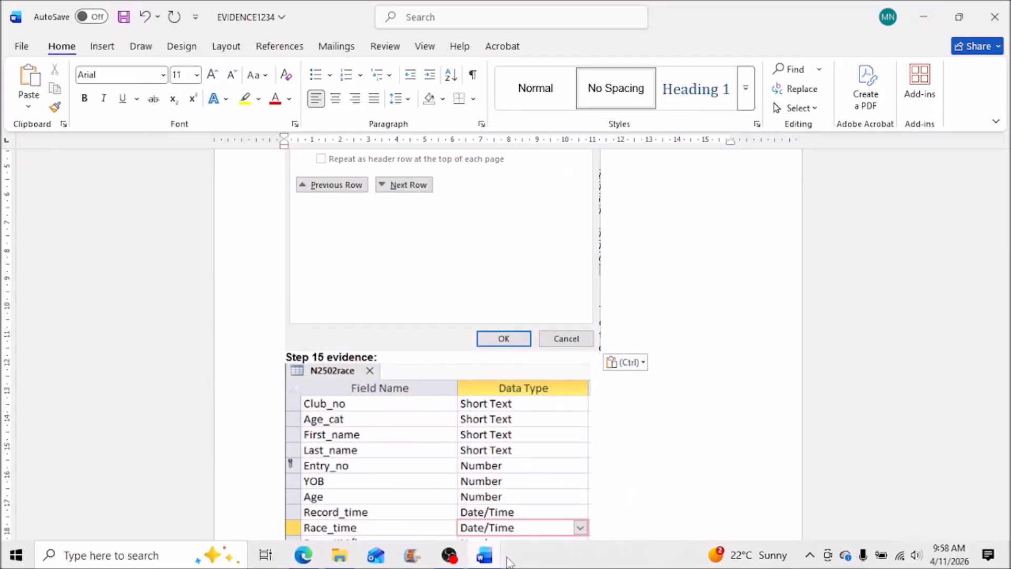
Merge the administration fee last row of TM_Festival's entry-fees table into a single cell.
mouse_move(491, 562)
left_click(548, 524)
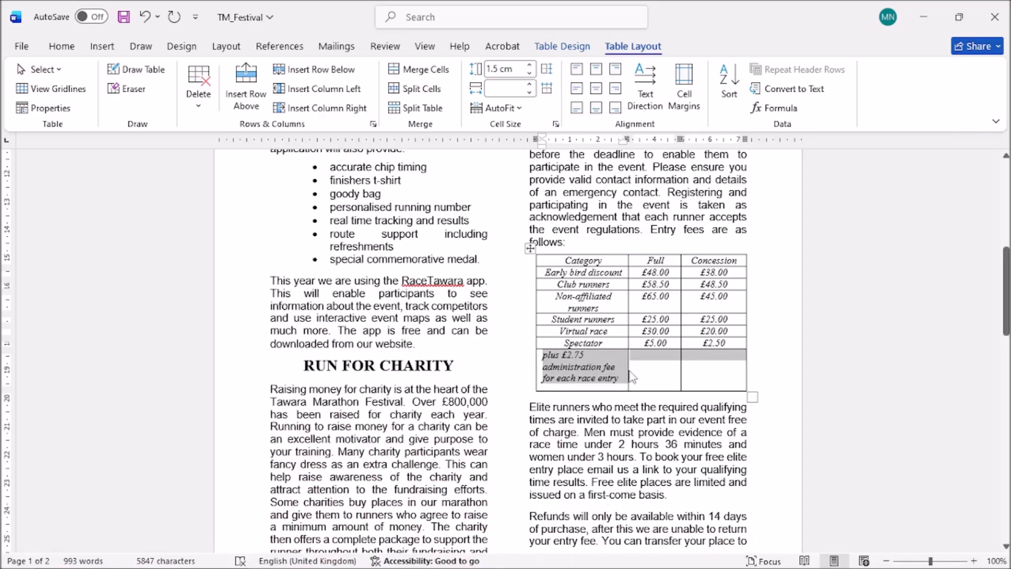
left_click(432, 73)
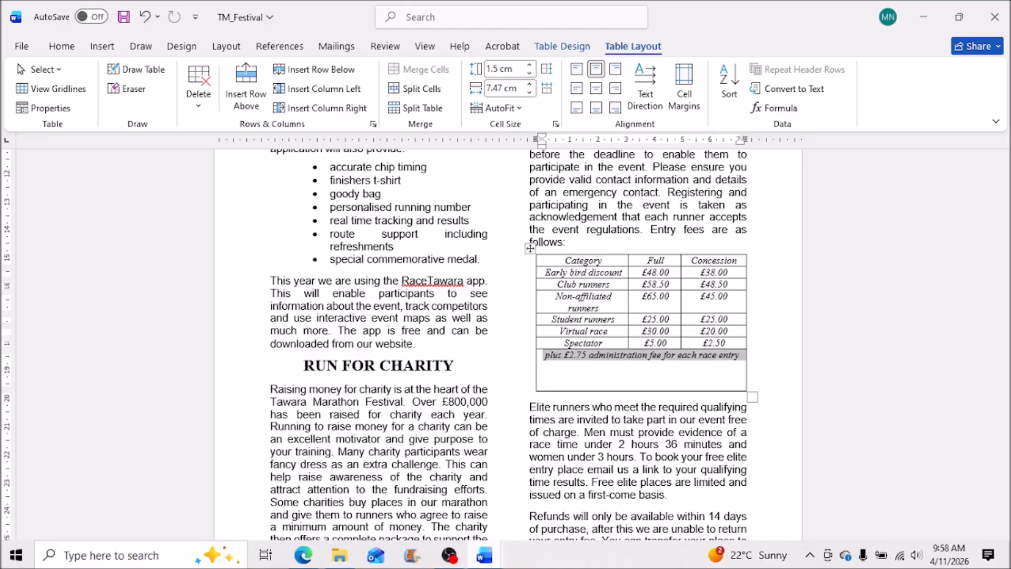
mouse_move(451, 556)
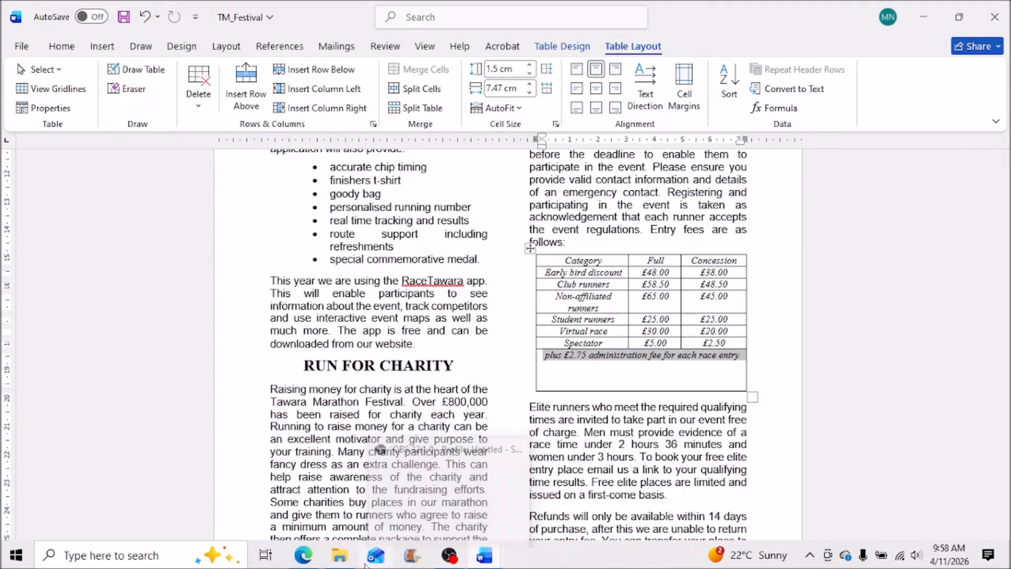
mouse_move(311, 563)
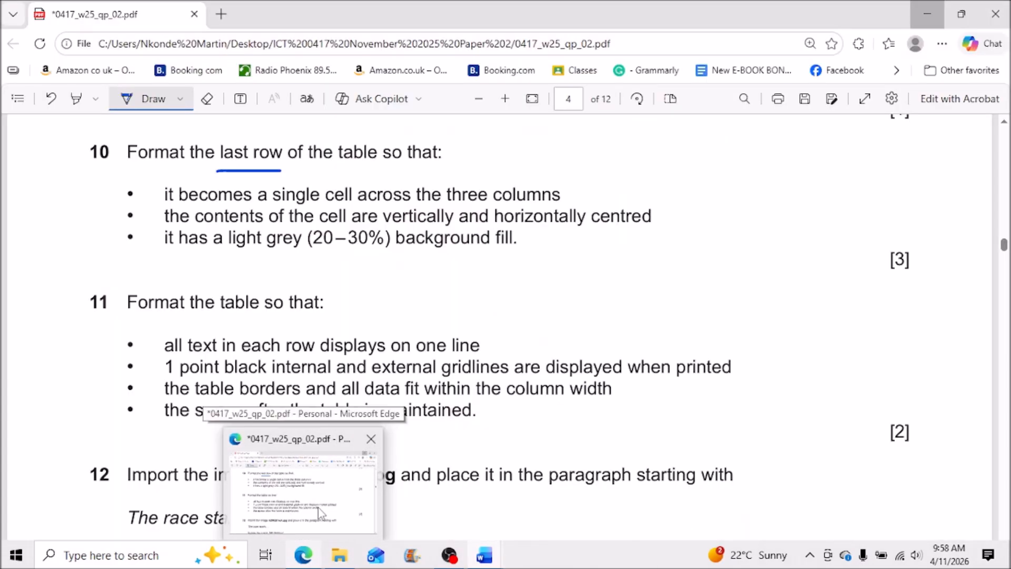
left_click(319, 513)
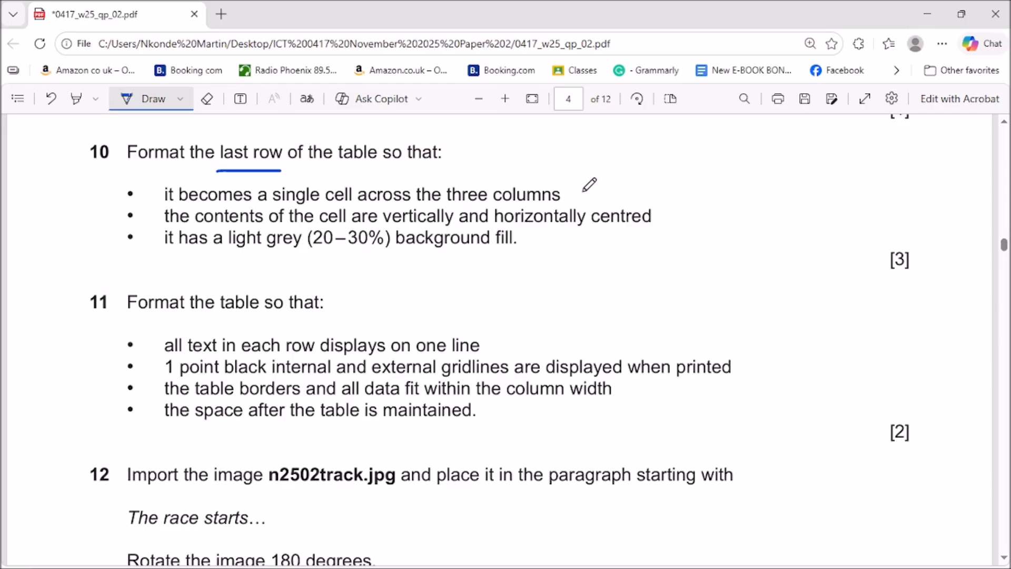
Draw ink marks after question 10's first two bullets, the single-cell and centring items.
left_click_drag(571, 191, 638, 183)
left_click_drag(654, 219, 680, 215)
Apply Align Center to the merged administration fee row in TM_Festival.
left_click(936, 10)
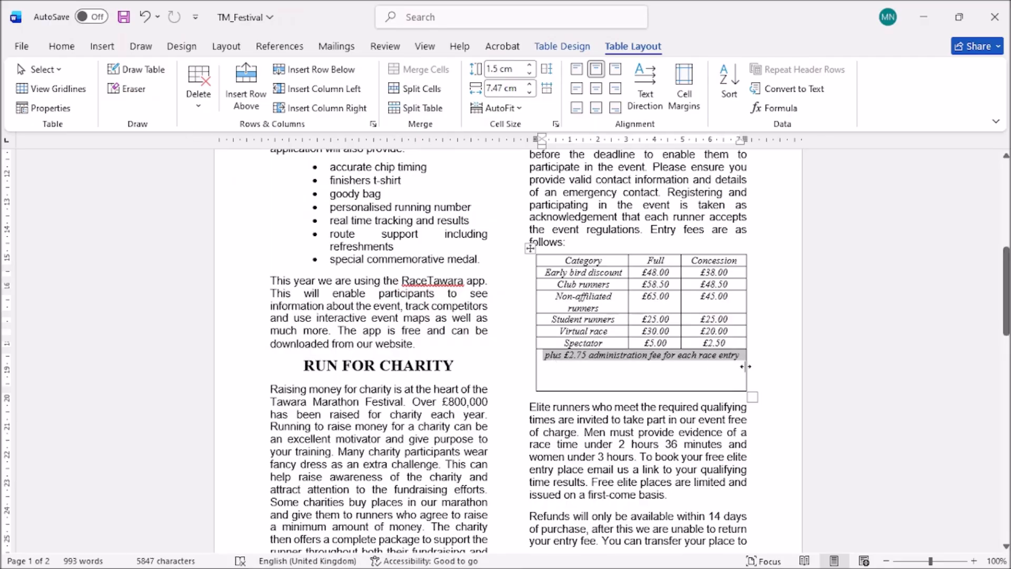
left_click(598, 92)
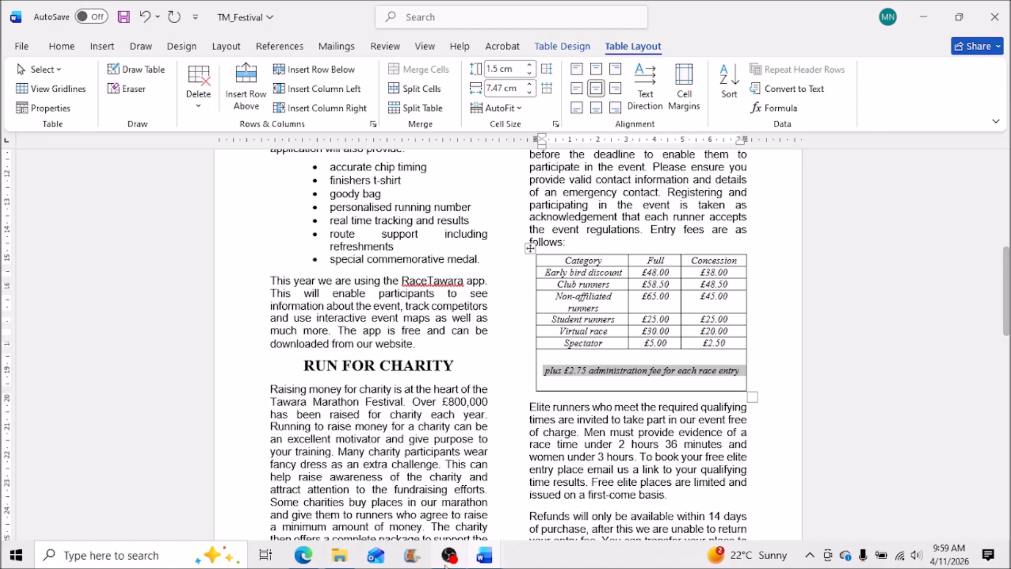
Bring the exam paper PDF back to the front in Edge to check question 10.
left_click(308, 562)
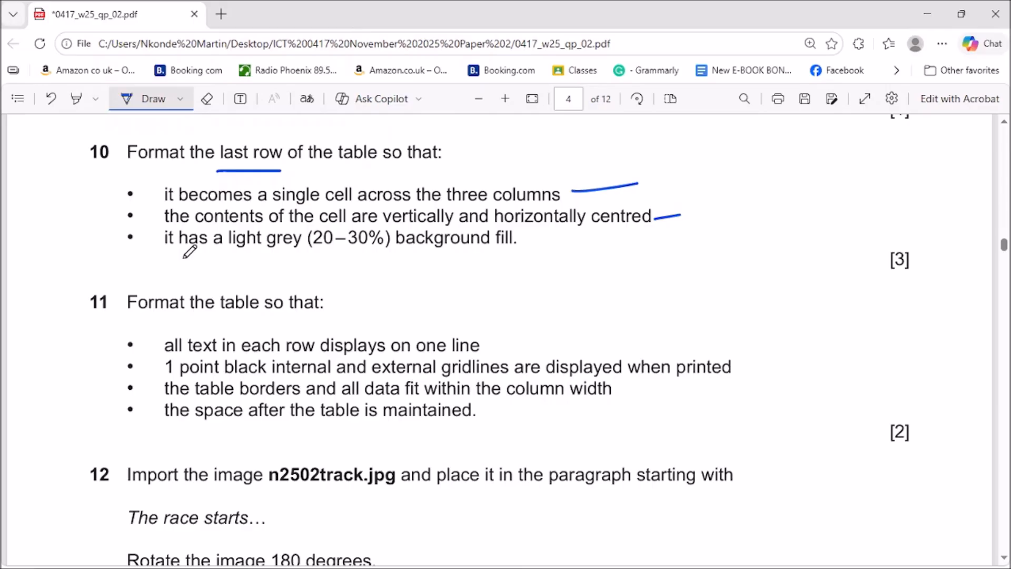
Shade the fee table's merged bottom row White, Background 1, Darker 25%.
left_click(927, 14)
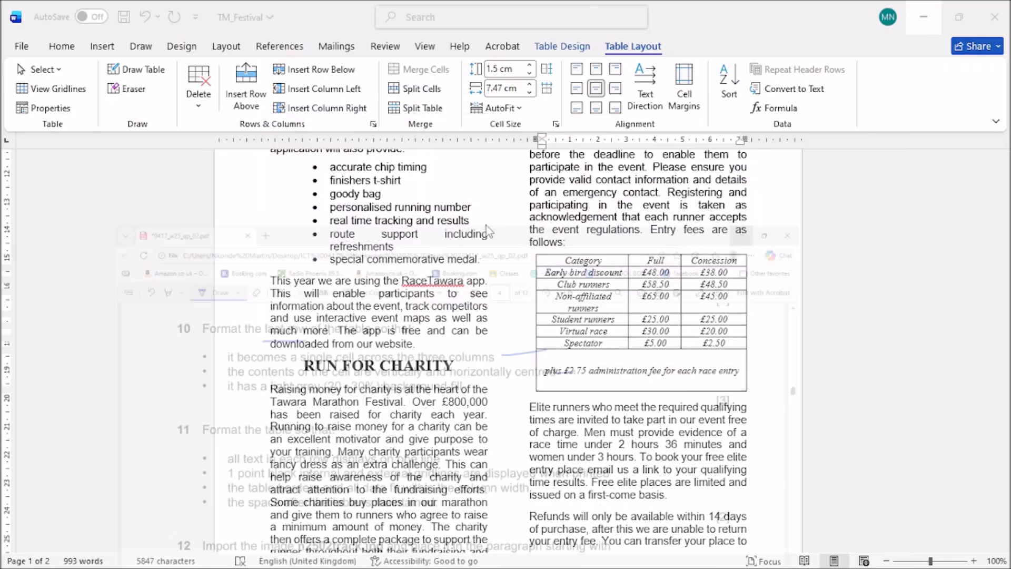
left_click(62, 46)
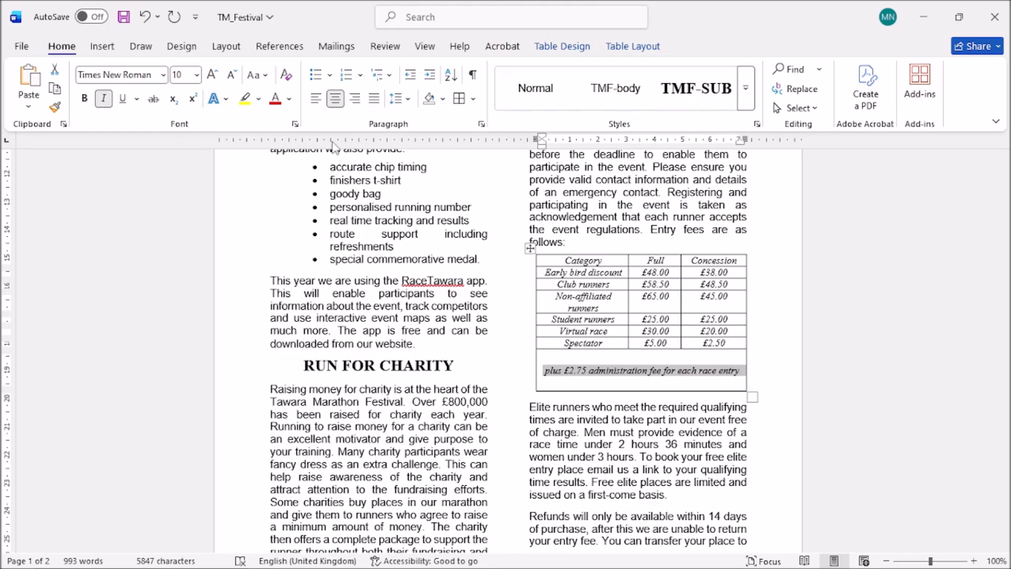
left_click(443, 100)
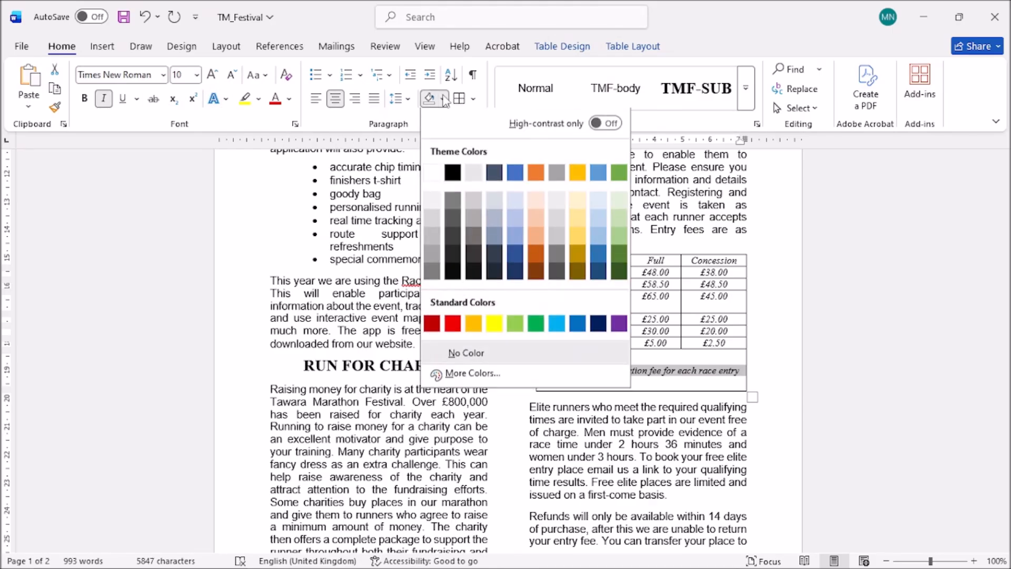
left_click(433, 238)
left_click(654, 442)
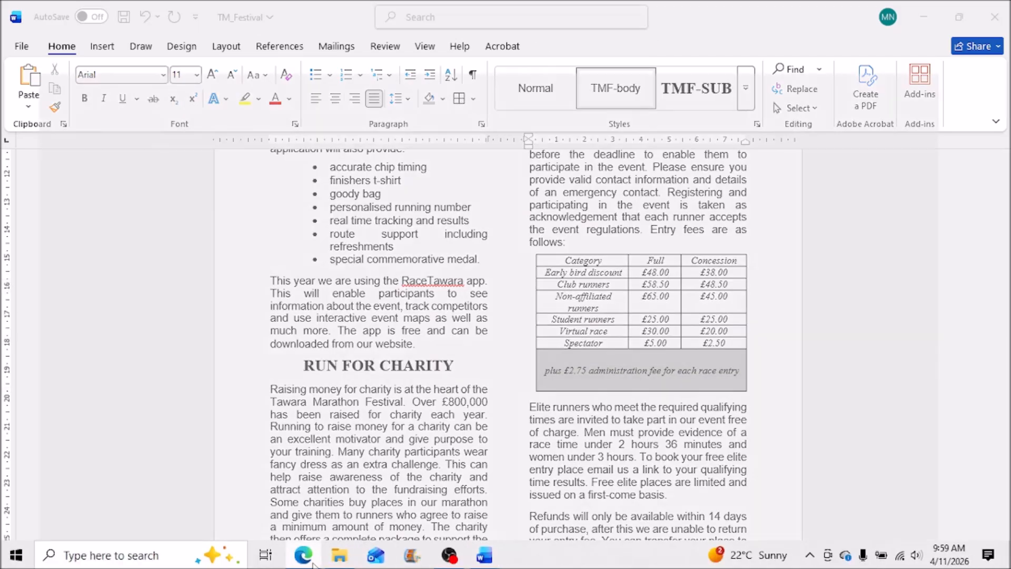
Tick question 10's light grey background fill requirement on the exam paper, then return to Word.
left_click(313, 562)
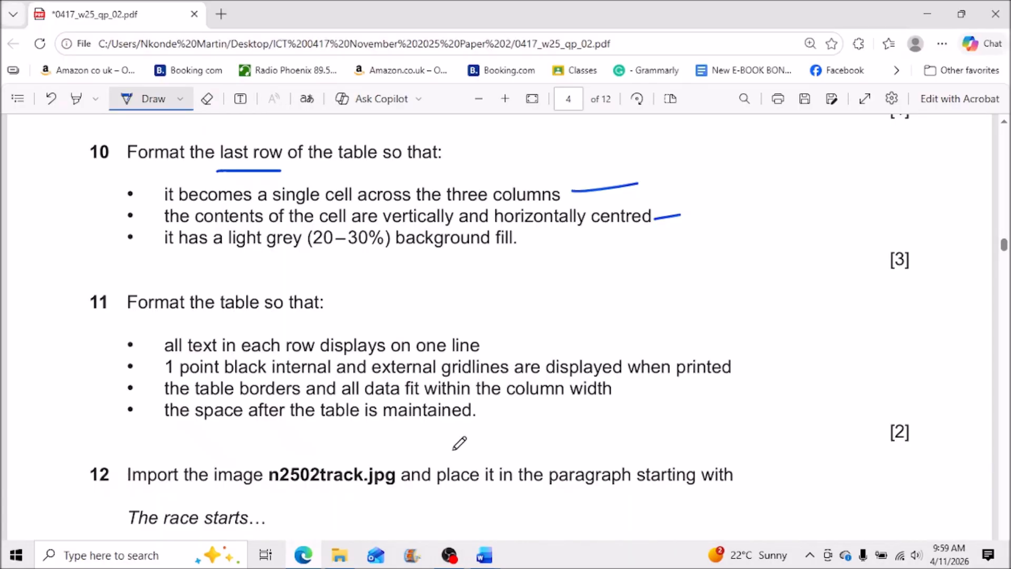
left_click_drag(525, 239, 587, 223)
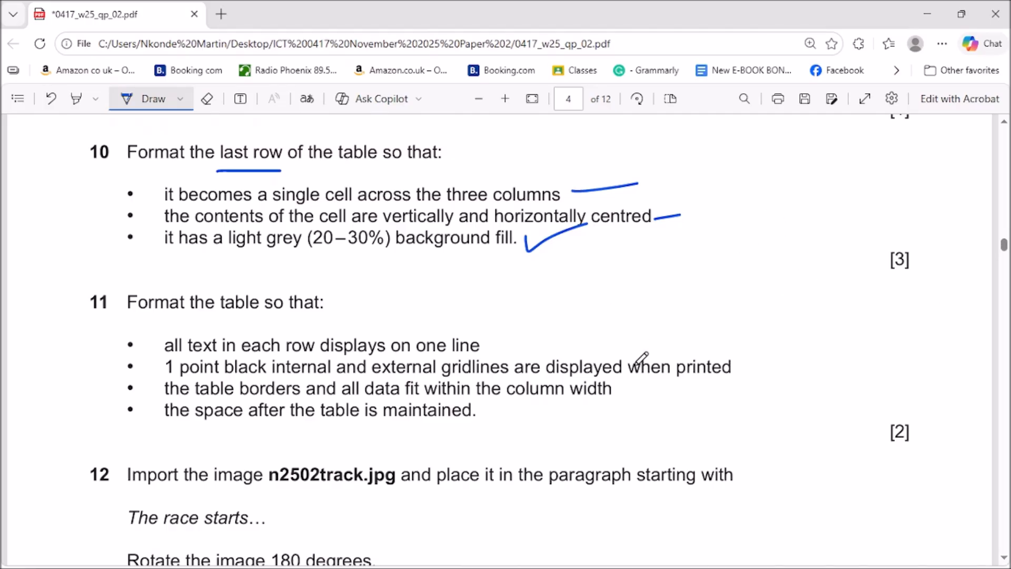
scroll(641, 358, "down", 3)
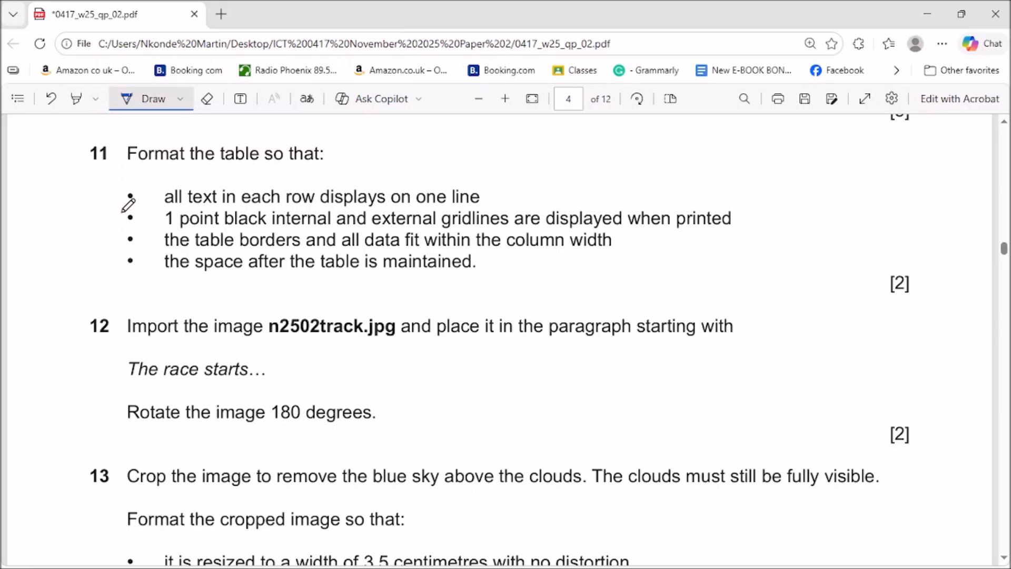
left_click(933, 12)
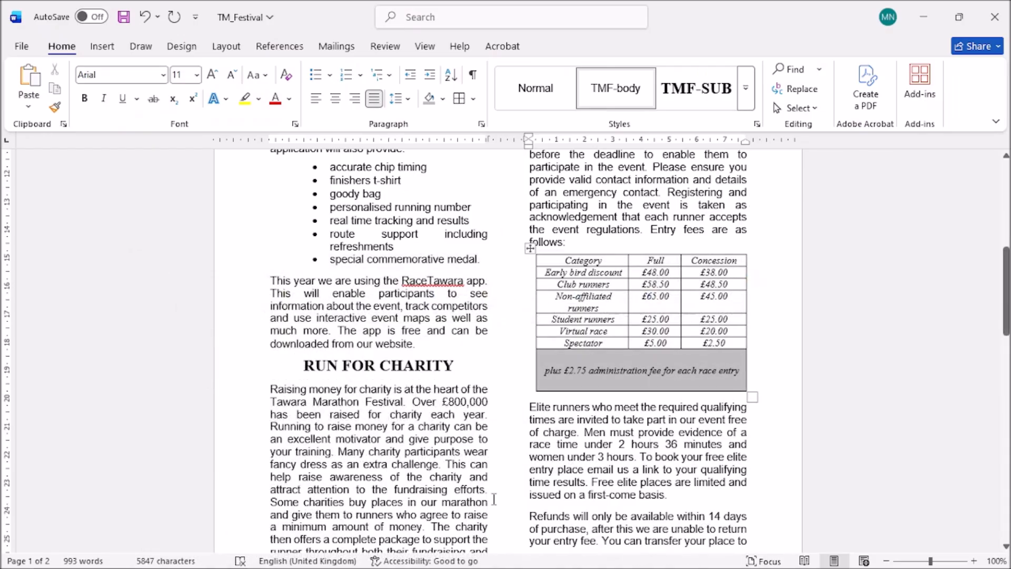
Widen the Category and Full/Concession columns so every fee row, including Non-affiliated runners, fits on one line.
left_click(555, 261)
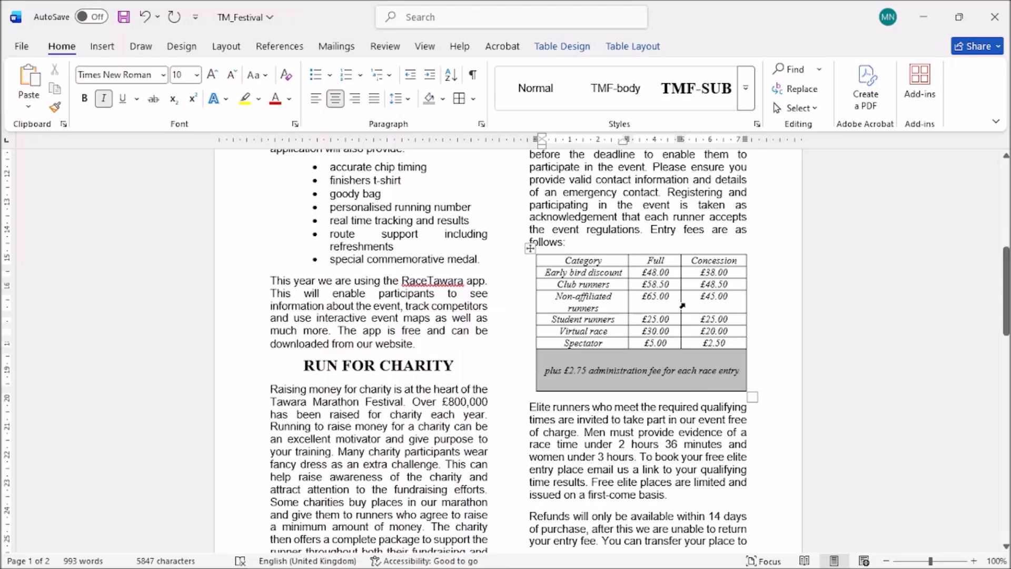
left_click_drag(681, 302, 690, 303)
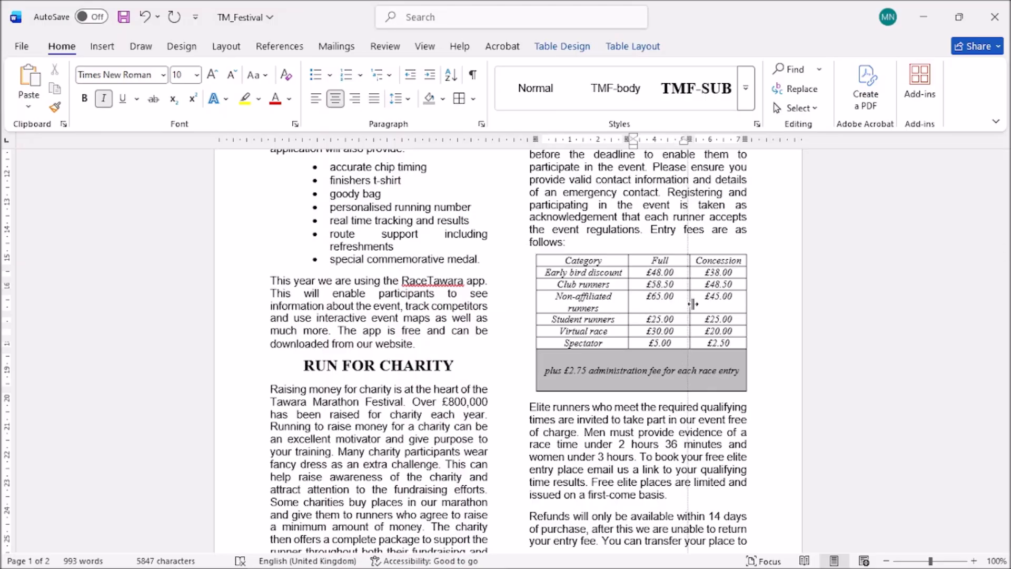
left_click_drag(695, 304, 690, 304)
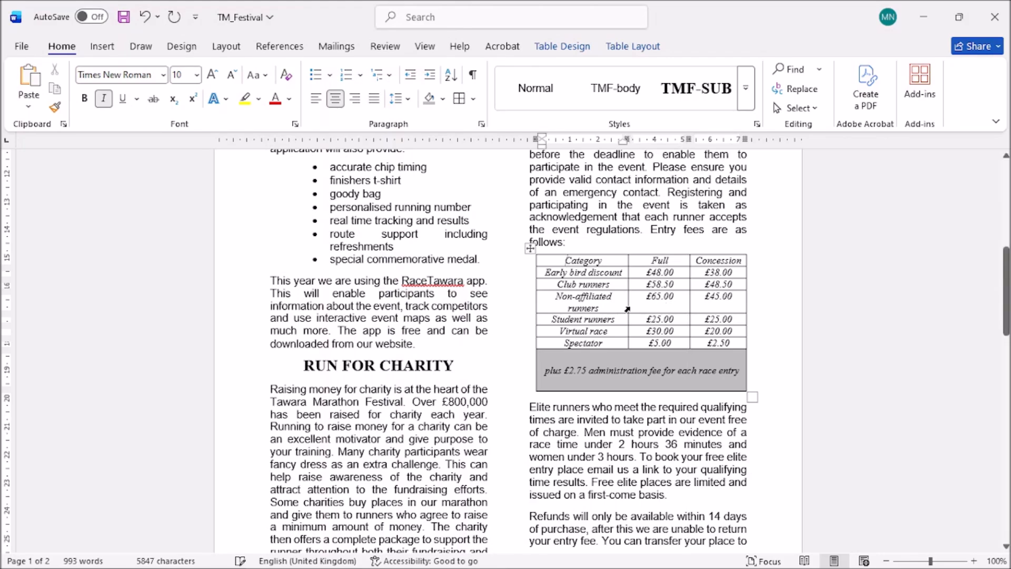
left_click_drag(627, 306, 639, 305)
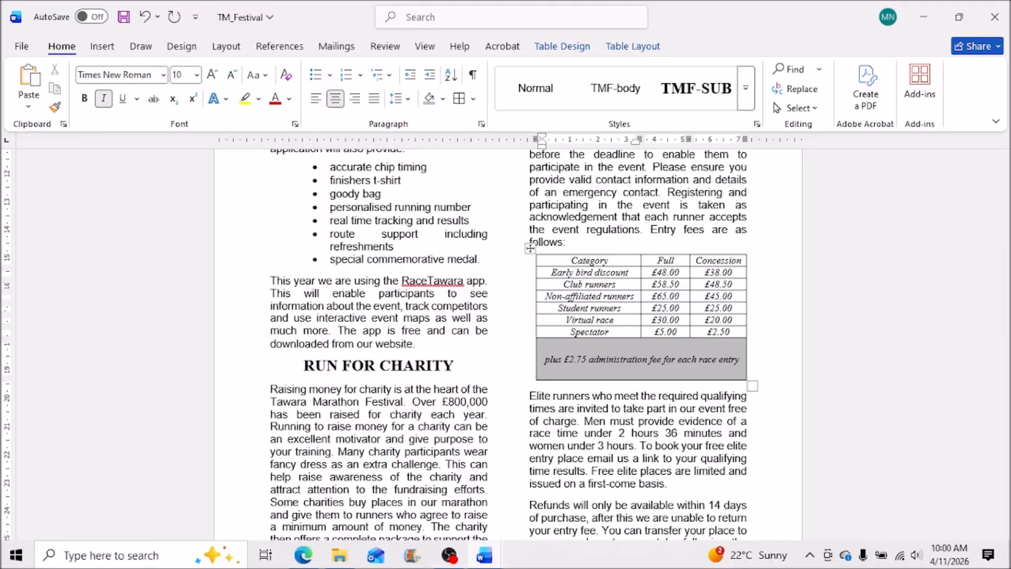
left_click(302, 560)
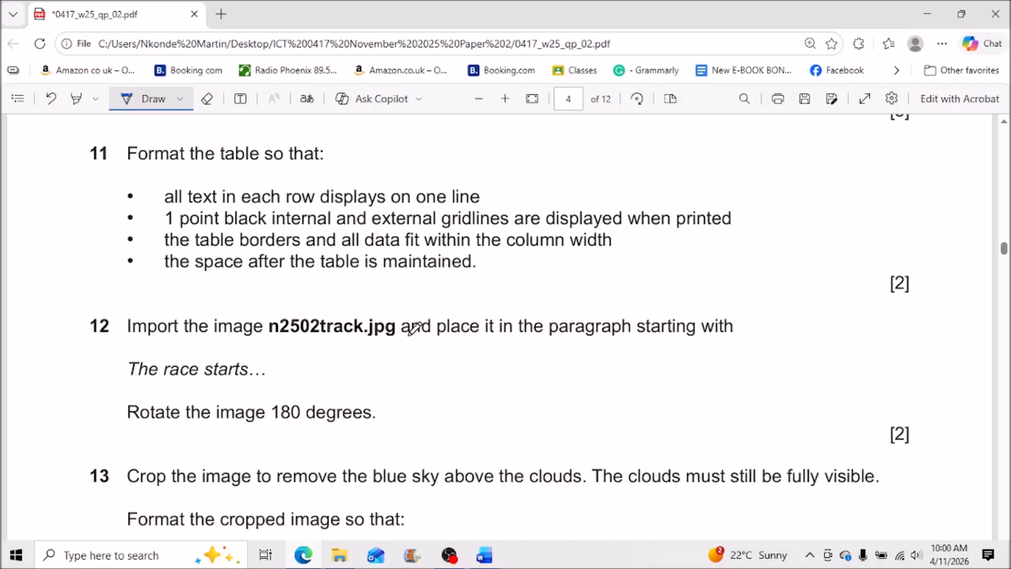
Tick question 11's 'all text in each row displays on one line' requirement, then return to Word.
left_click_drag(490, 197, 527, 177)
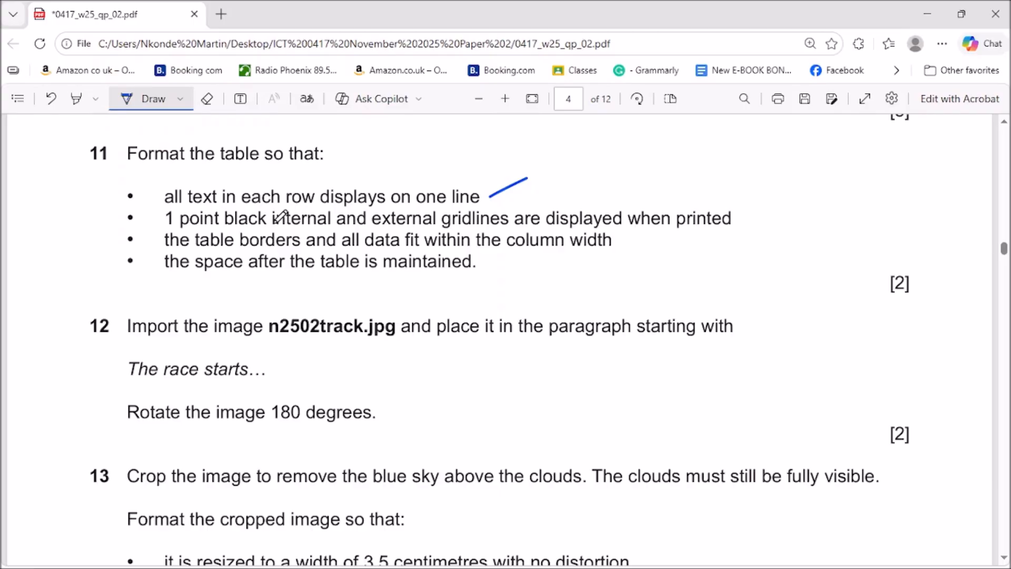
left_click(929, 11)
Apply 1 pt borders to all internal and external gridlines of the fee table.
left_click(530, 248)
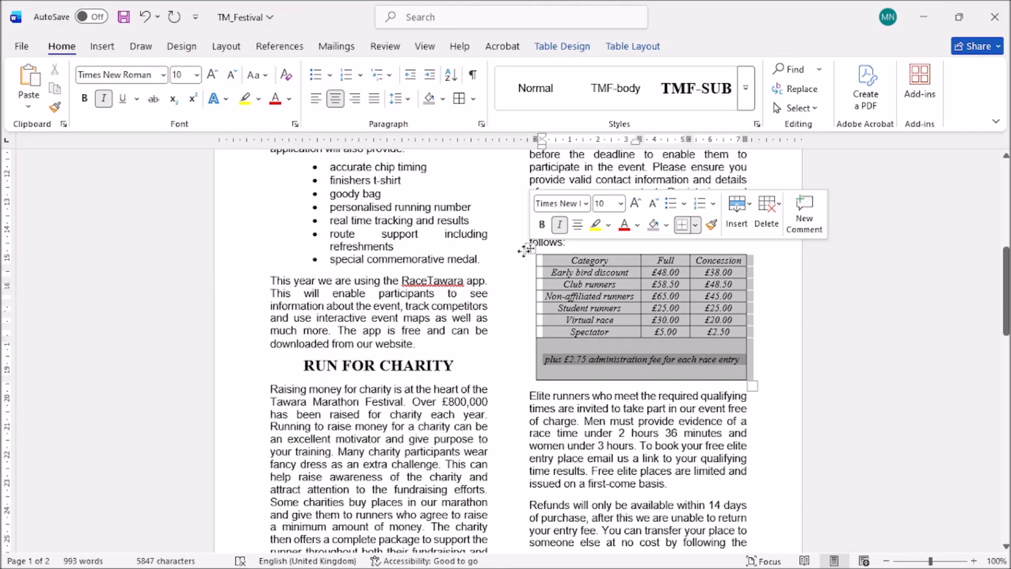
left_click(472, 98)
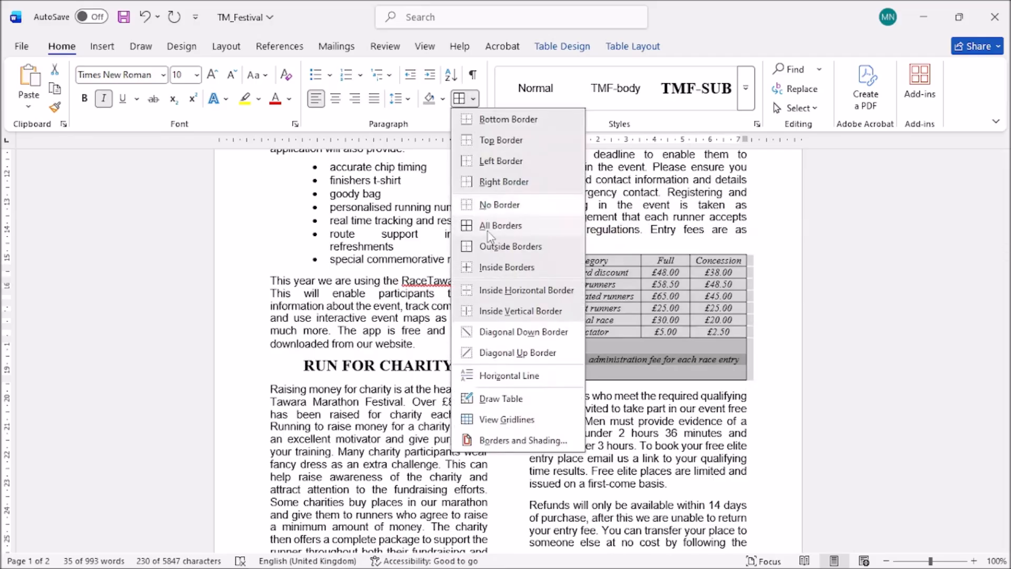
left_click(485, 439)
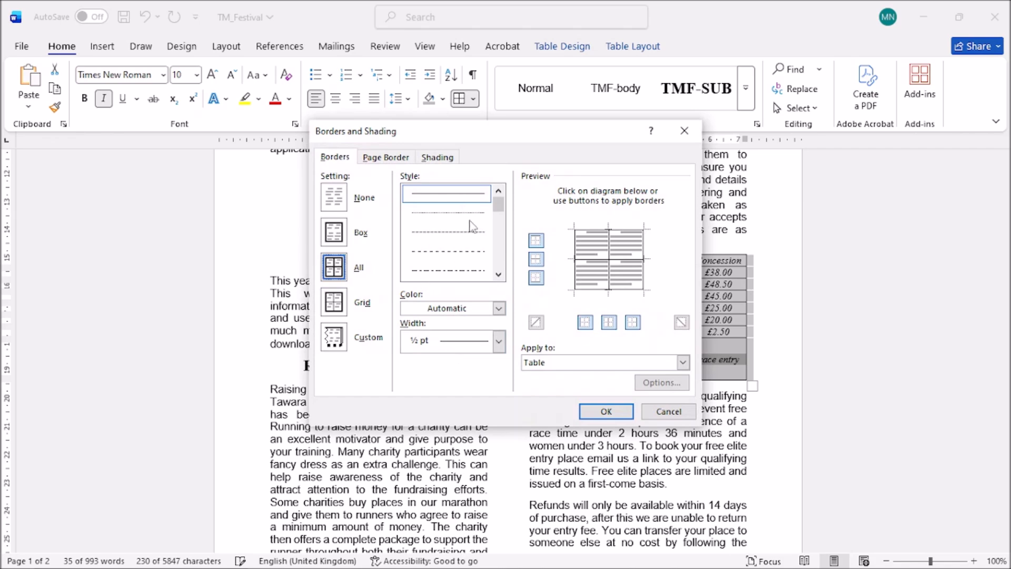
left_click(499, 341)
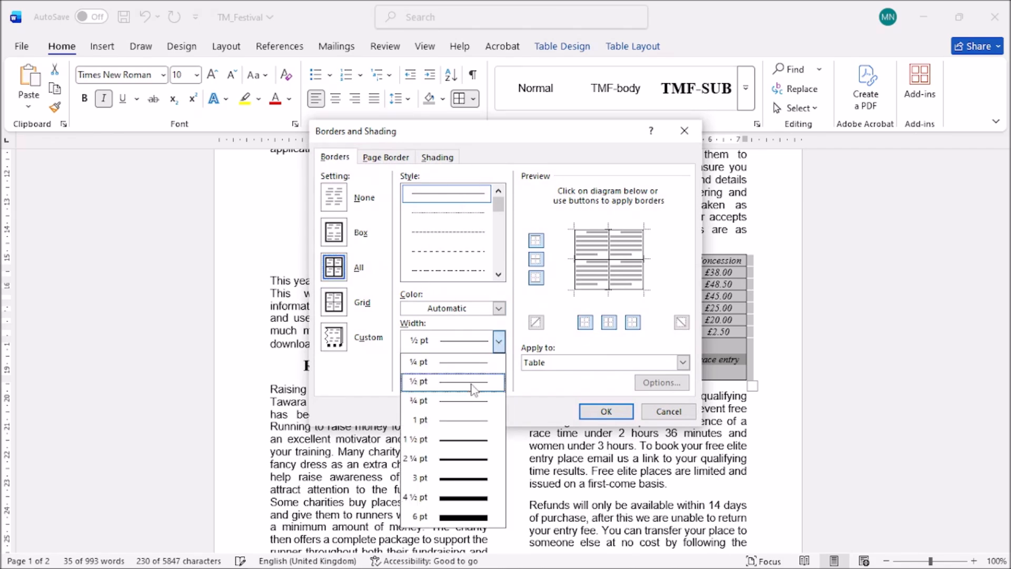
left_click(470, 421)
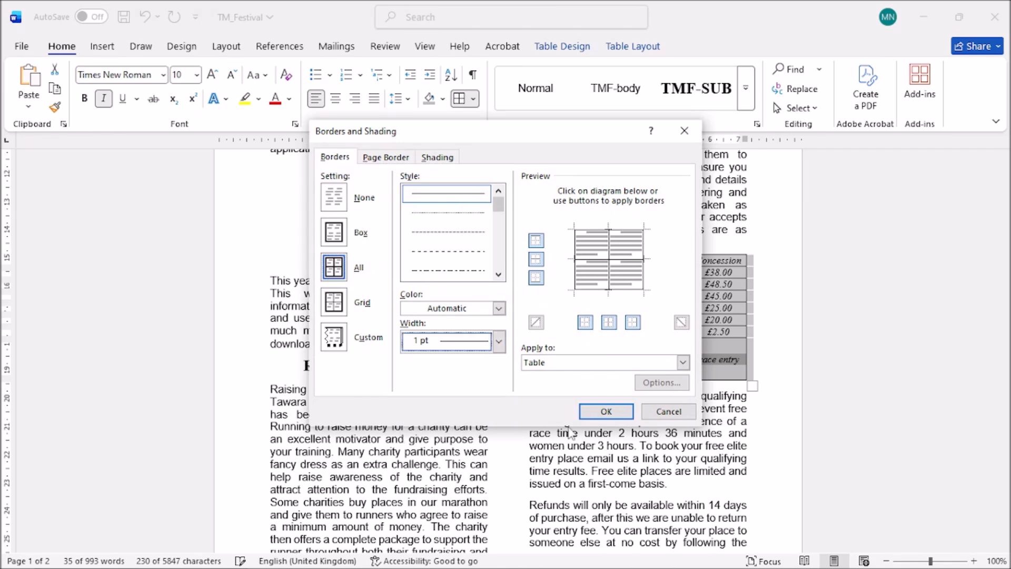
left_click(605, 415)
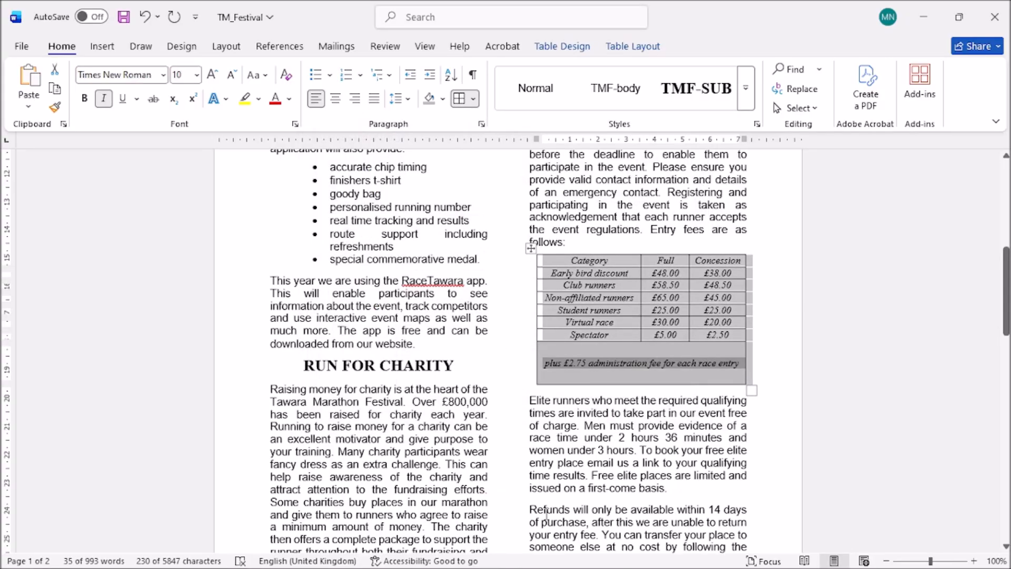
mouse_move(421, 565)
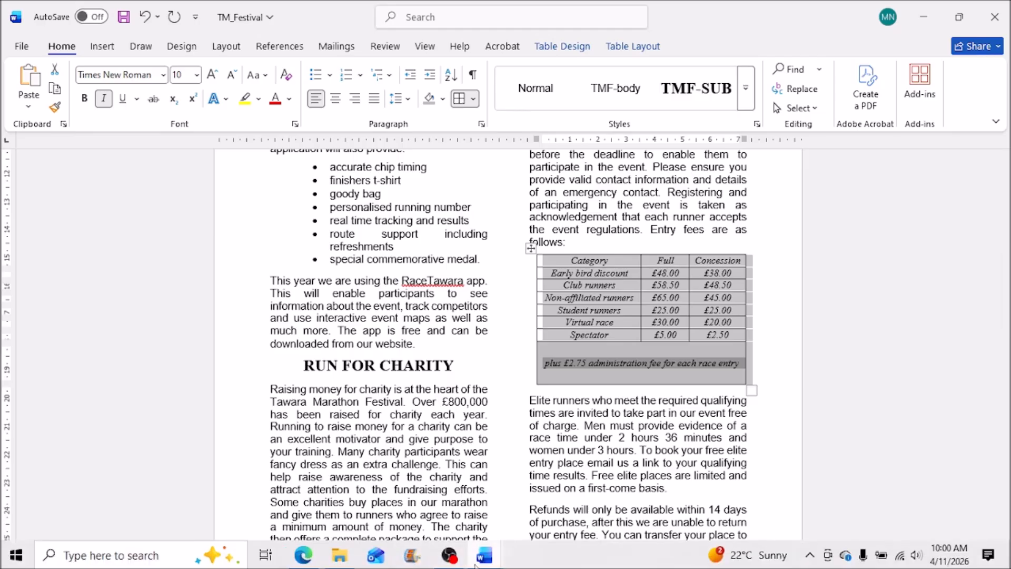
left_click(303, 554)
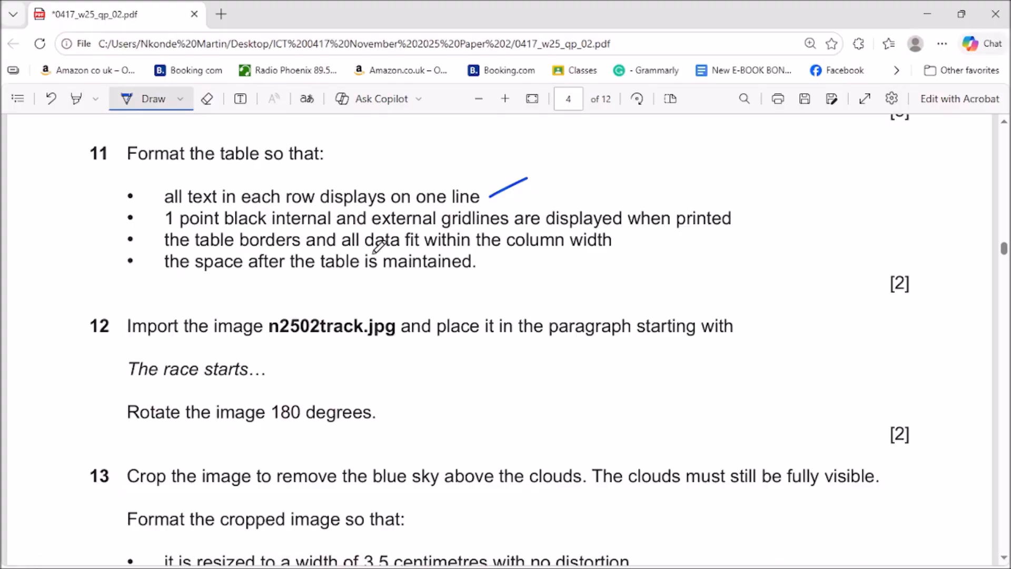
Tick question 11's 1 pt gridlines and column-width bullets on the exam paper.
left_click_drag(736, 217, 768, 204)
left_click_drag(619, 243, 645, 233)
Deselect the finished fee table in Word and bring the exam paper back up.
left_click(927, 13)
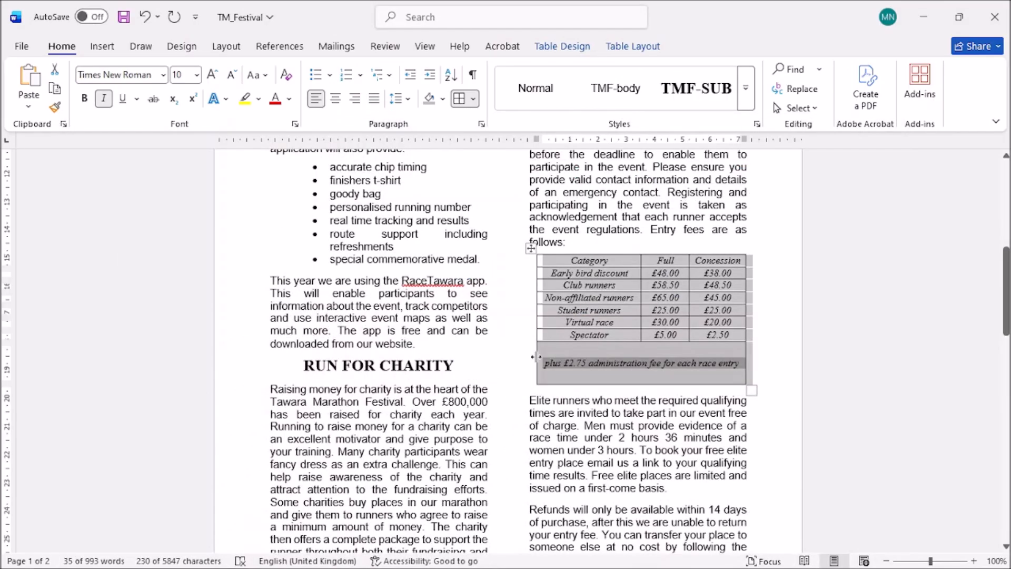
left_click(619, 424)
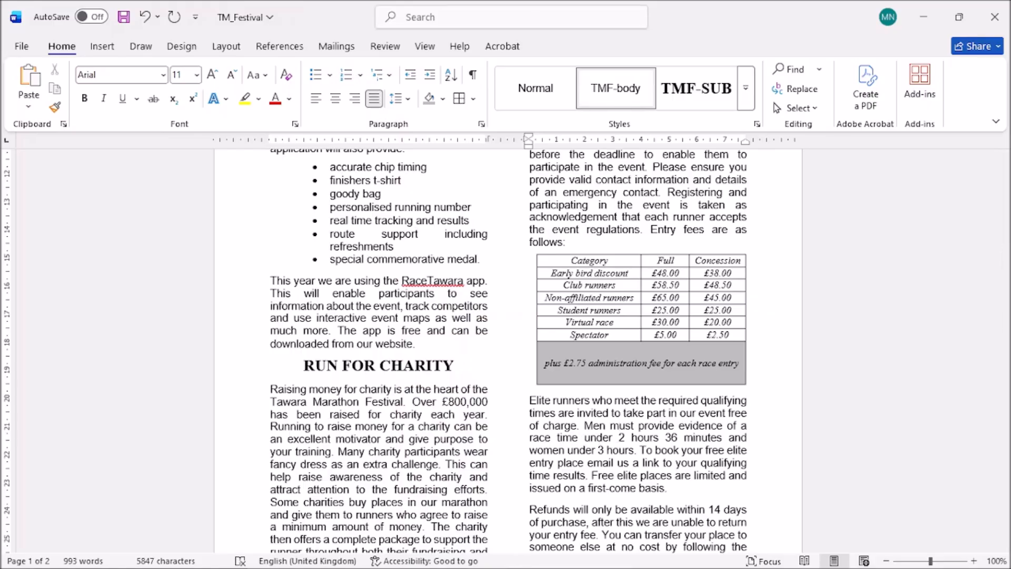
mouse_move(411, 563)
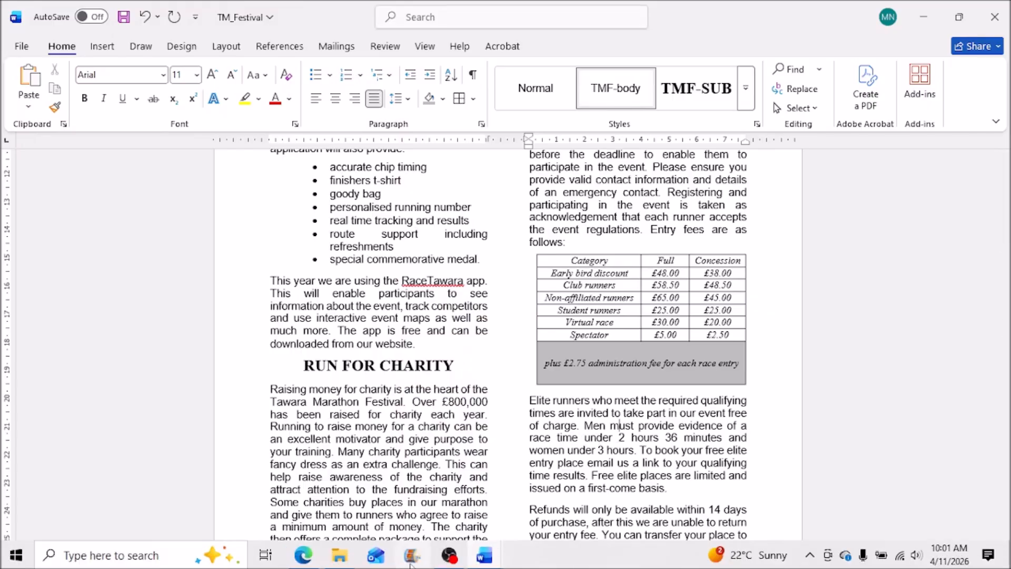
left_click(310, 557)
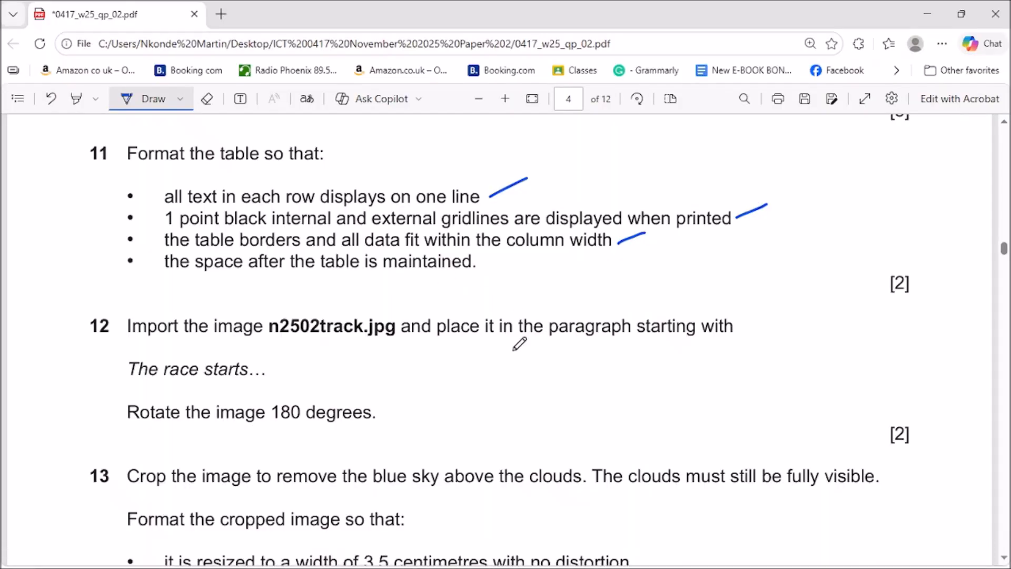
Underline 'The race starts…' in question 12 of the exam paper, then return to Word.
scroll(519, 343, "down", 2)
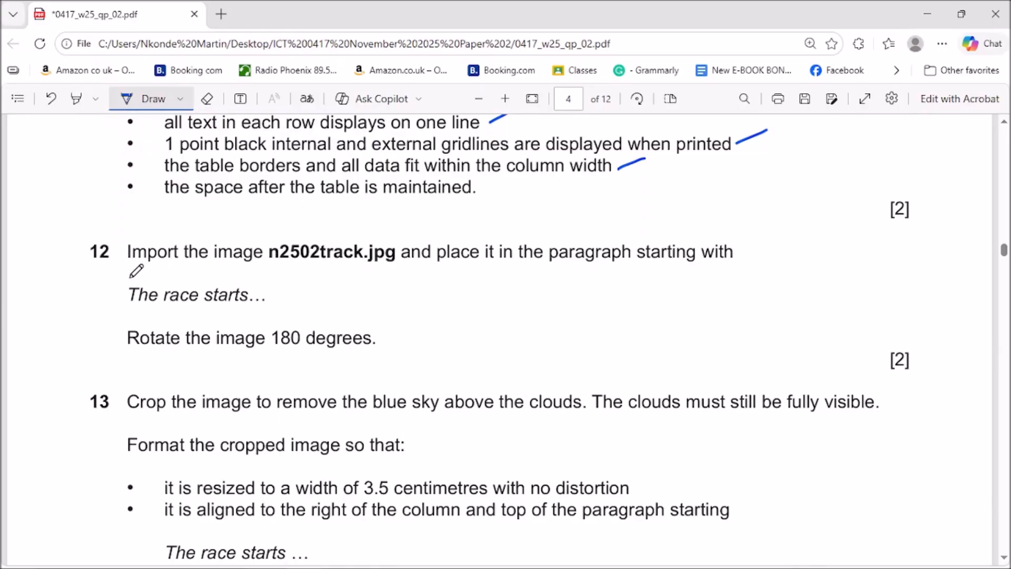
left_click_drag(154, 314, 221, 314)
left_click(925, 12)
scroll(436, 407, "up", 5)
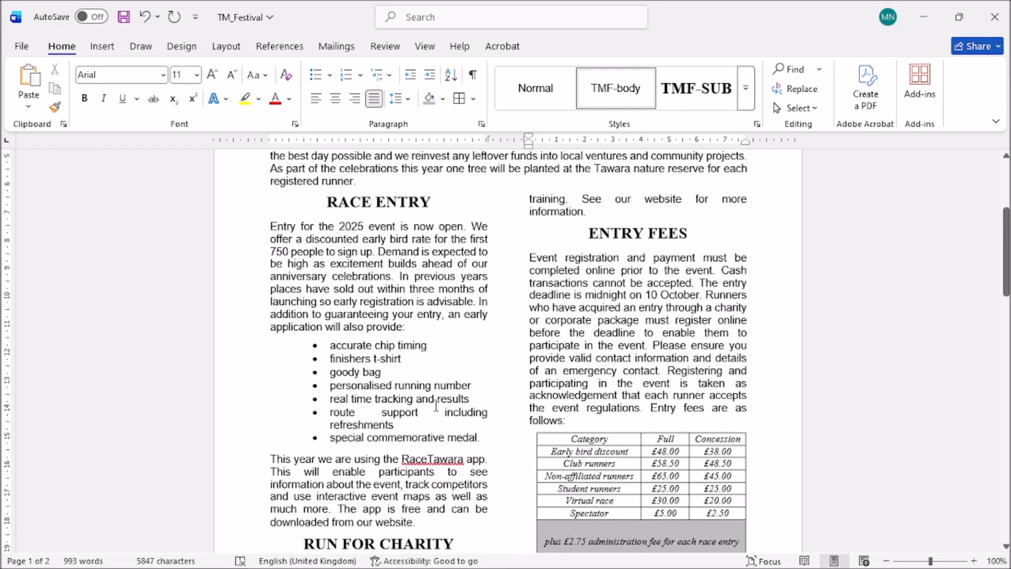
Place the insertion point at the start of the 'The race starts' paragraph.
scroll(436, 405, "up", 1)
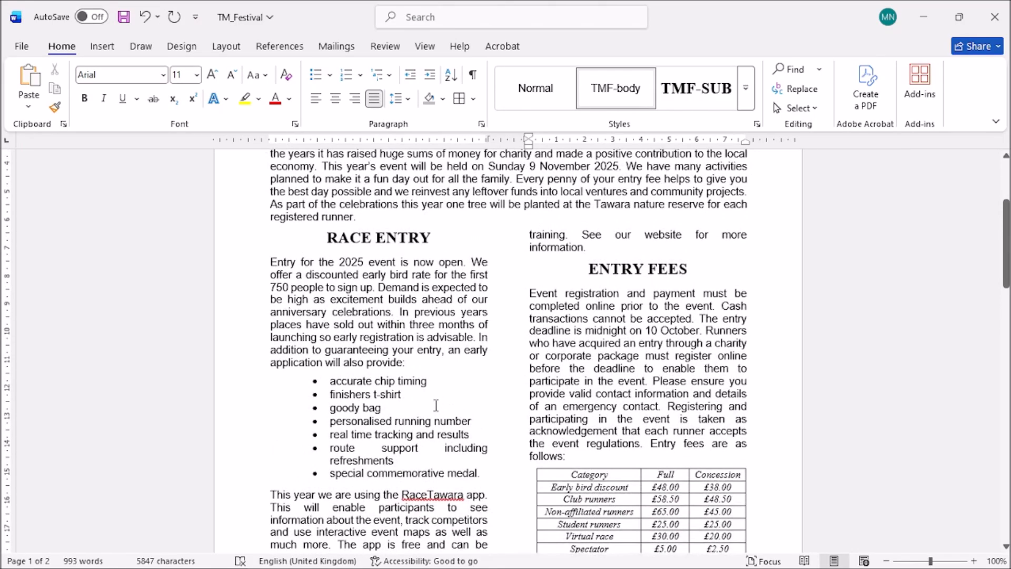
scroll(436, 406, "up", 1)
scroll(447, 403, "down", 1)
left_click_drag(1006, 273, 1005, 445)
left_click(532, 256)
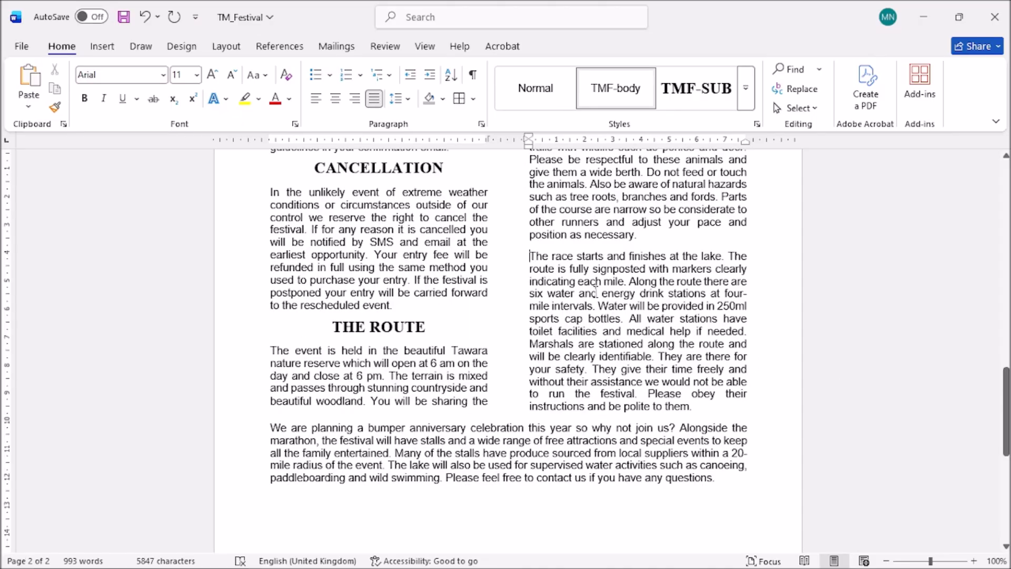
Insert n2502track from the Desktop's ICT 0417 November 2025 Paper 2 folder.
left_click(103, 46)
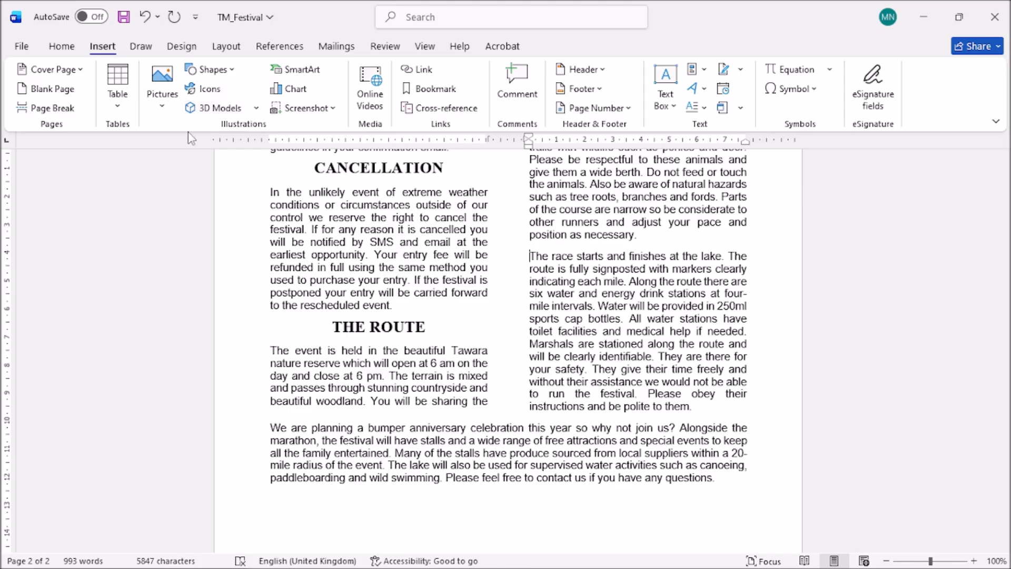
left_click(160, 108)
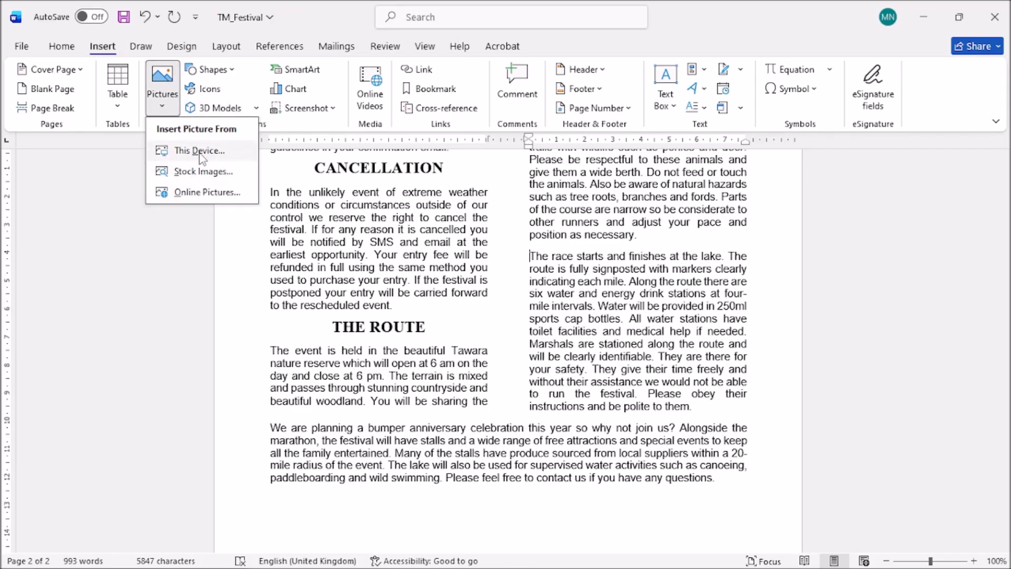
left_click(200, 152)
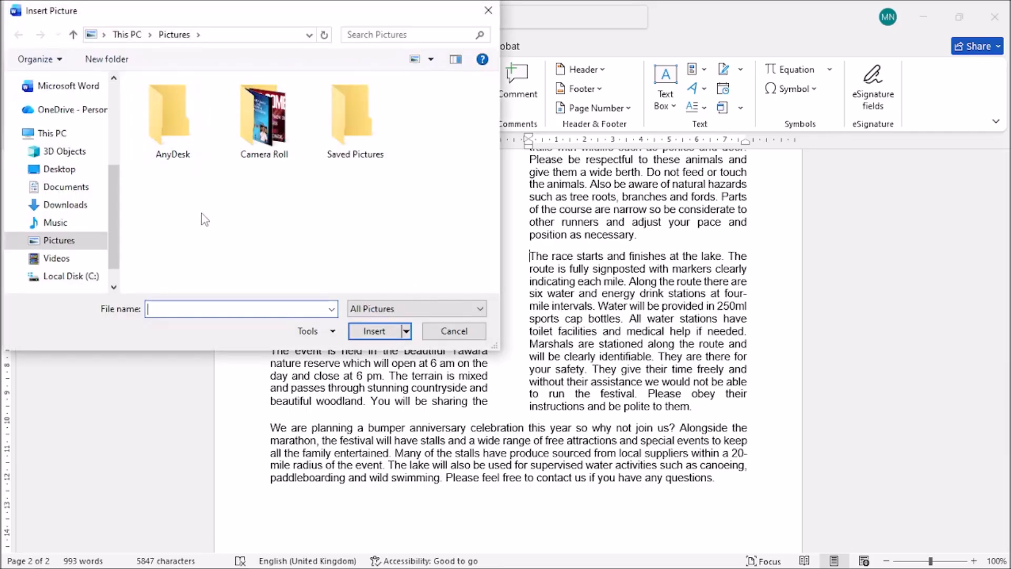
left_click(64, 172)
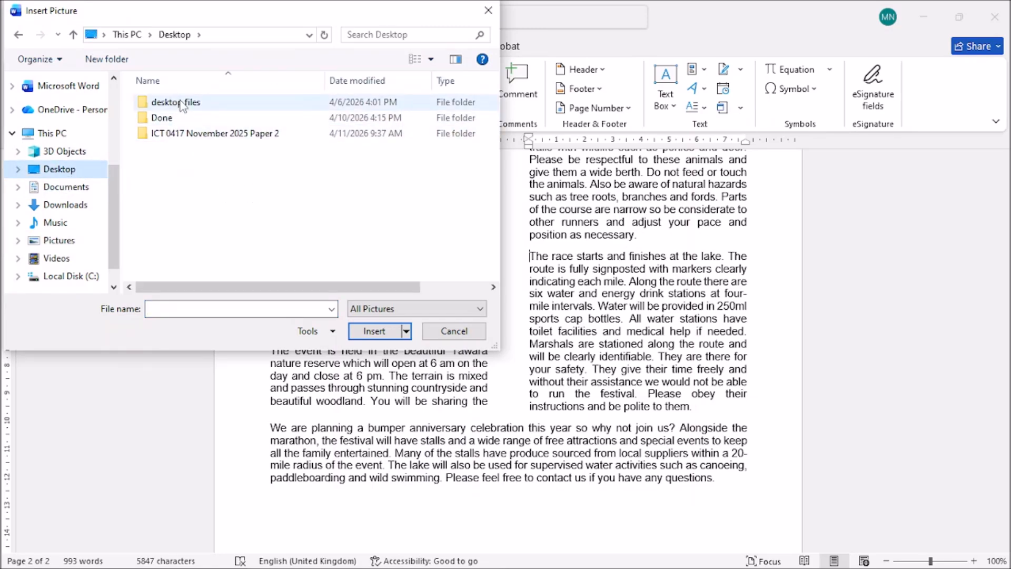
double_click(191, 134)
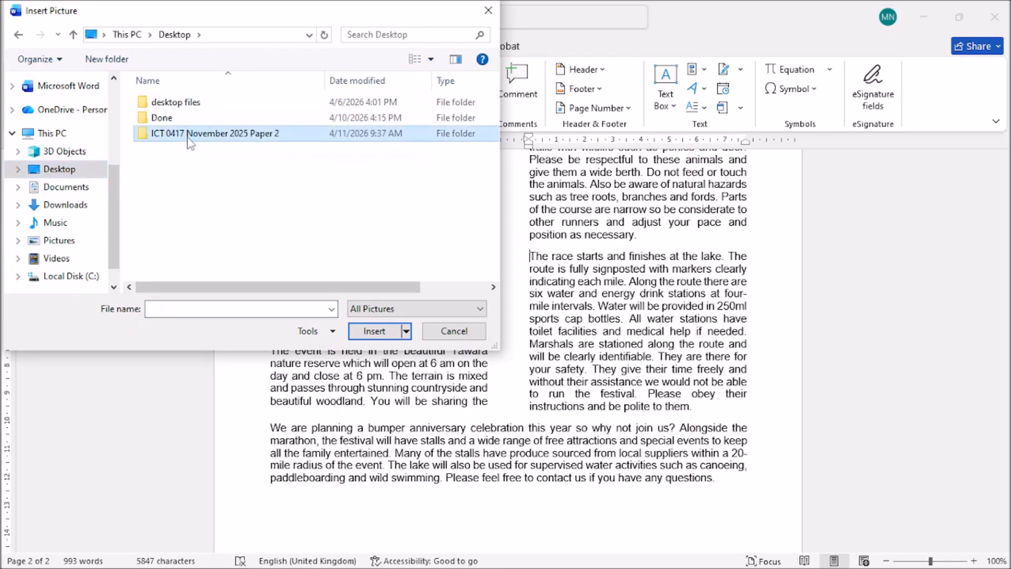
left_click(171, 112)
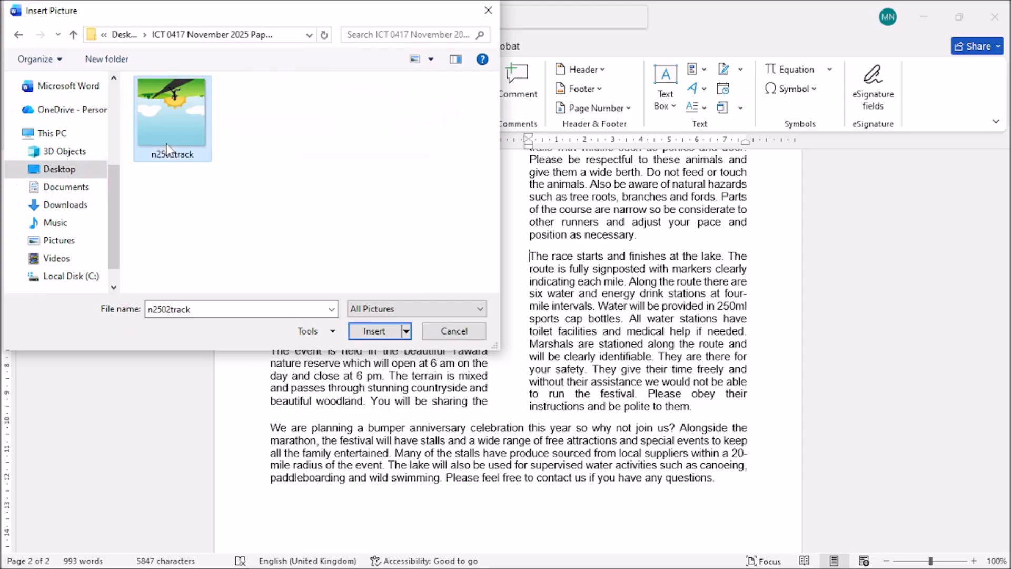
left_click(374, 331)
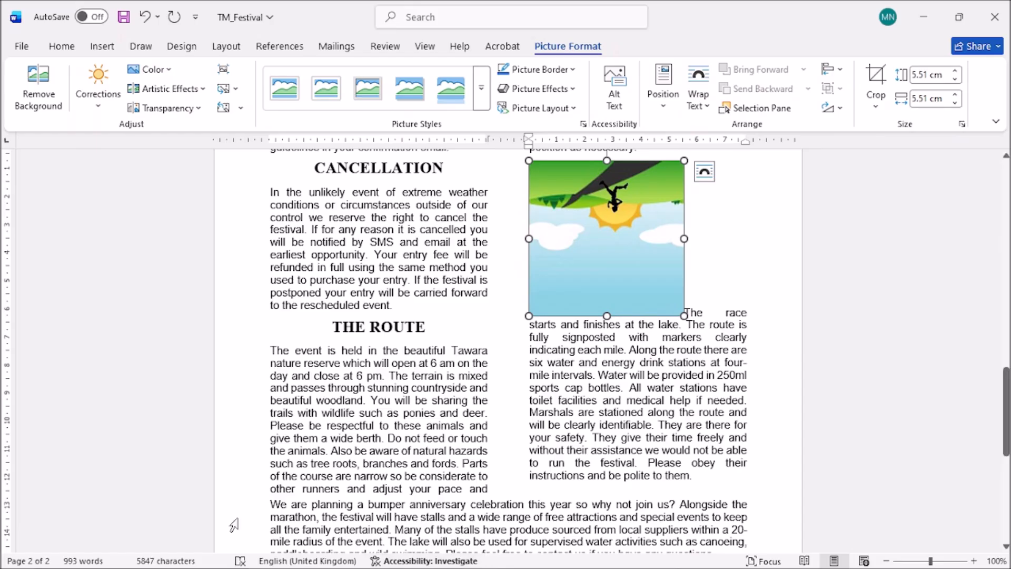
mouse_move(356, 565)
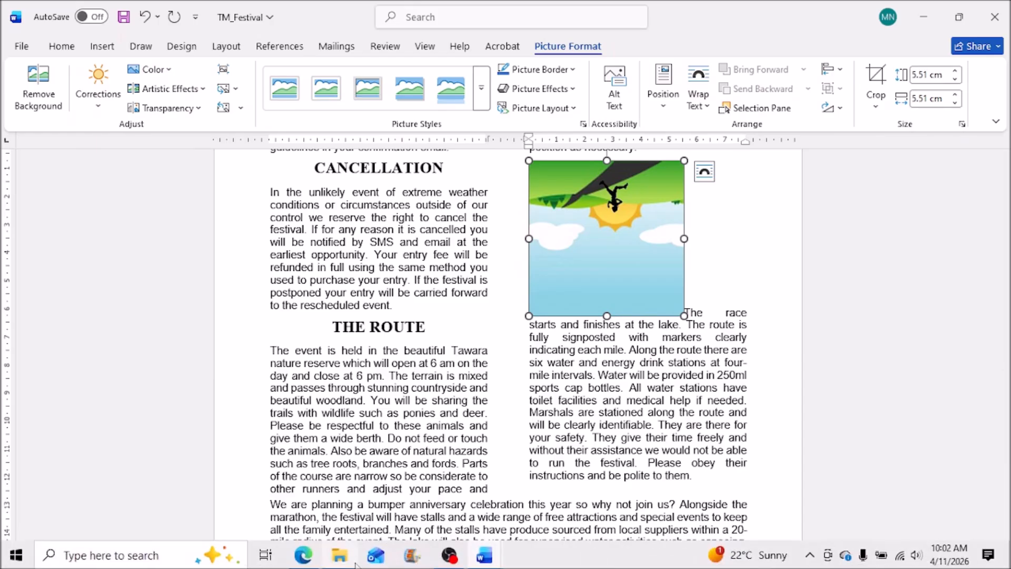
left_click(304, 555)
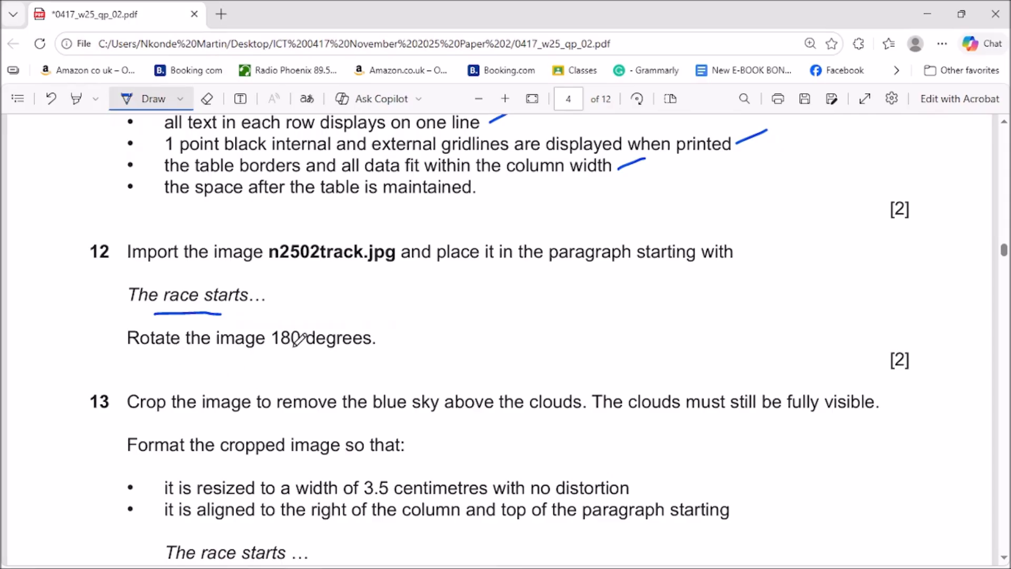
Ink a mark beside the 'Rotate the image 180 degrees' instruction, then return to Word.
left_click_drag(386, 341, 476, 337)
left_click(927, 14)
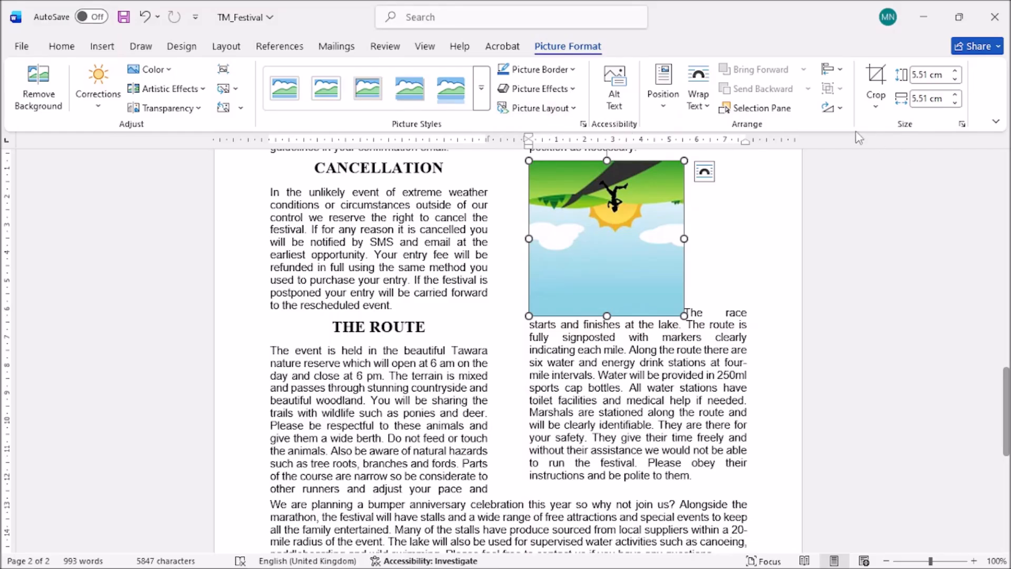
Rotate the runner picture 180° with Rotate Right 90° applied twice.
left_click(829, 108)
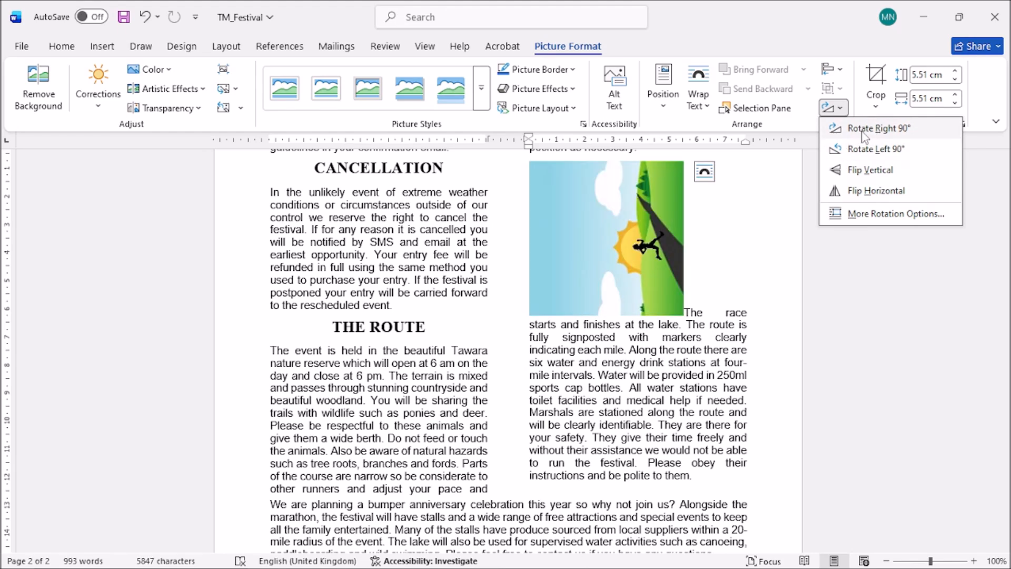
left_click(862, 136)
left_click(831, 108)
left_click(851, 129)
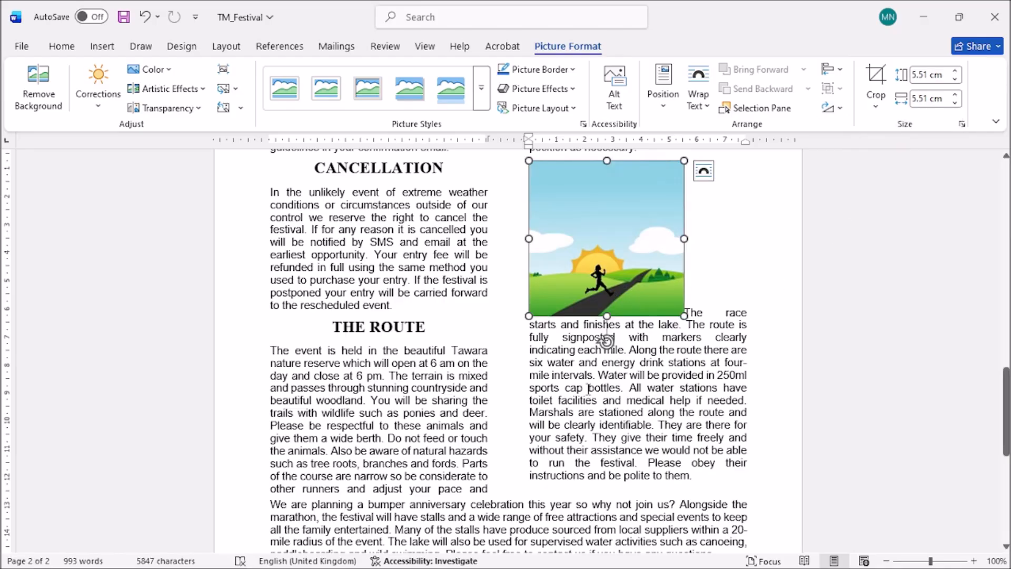
Draw a tick beside question 12 on the exam paper in Edge.
mouse_move(388, 566)
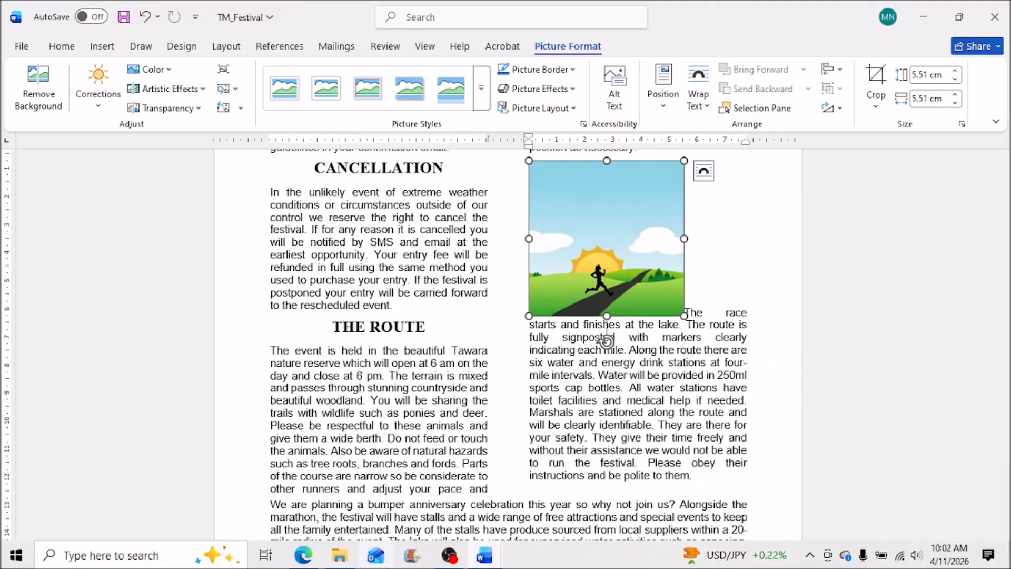
left_click(295, 556)
left_click_drag(735, 322, 862, 257)
scroll(562, 394, "down", 3)
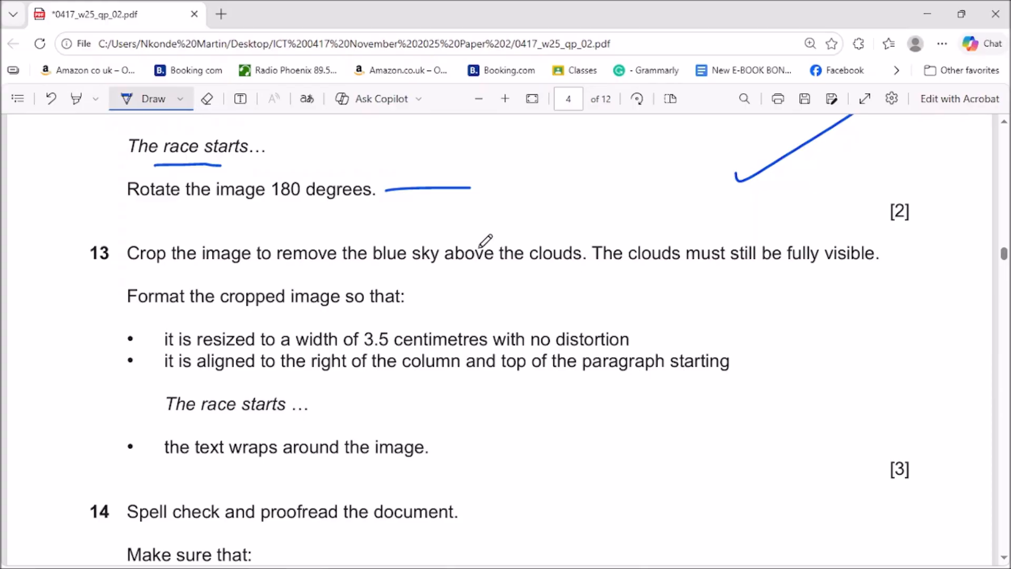
Underline 'blue sky' and tick the resize line in question 13, then select Word's runner picture.
left_click_drag(475, 238, 494, 235)
left_click_drag(371, 270, 451, 272)
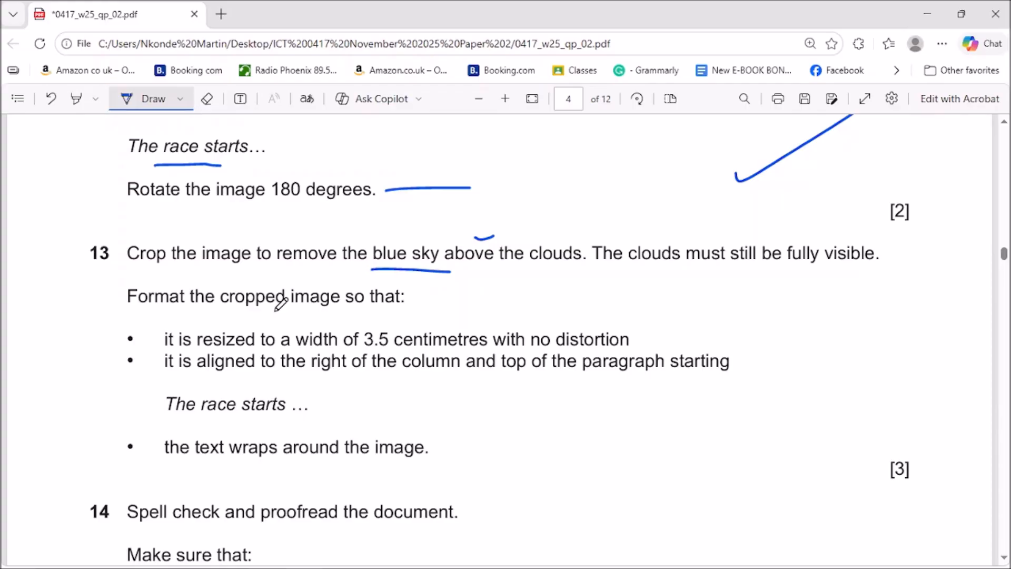
left_click_drag(643, 340, 651, 333)
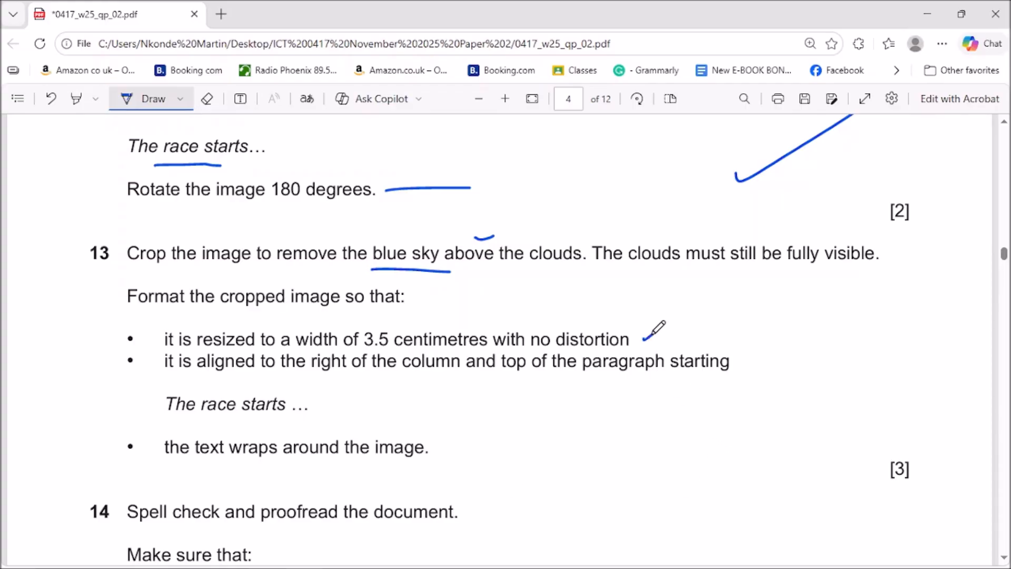
left_click(927, 14)
left_click(662, 235)
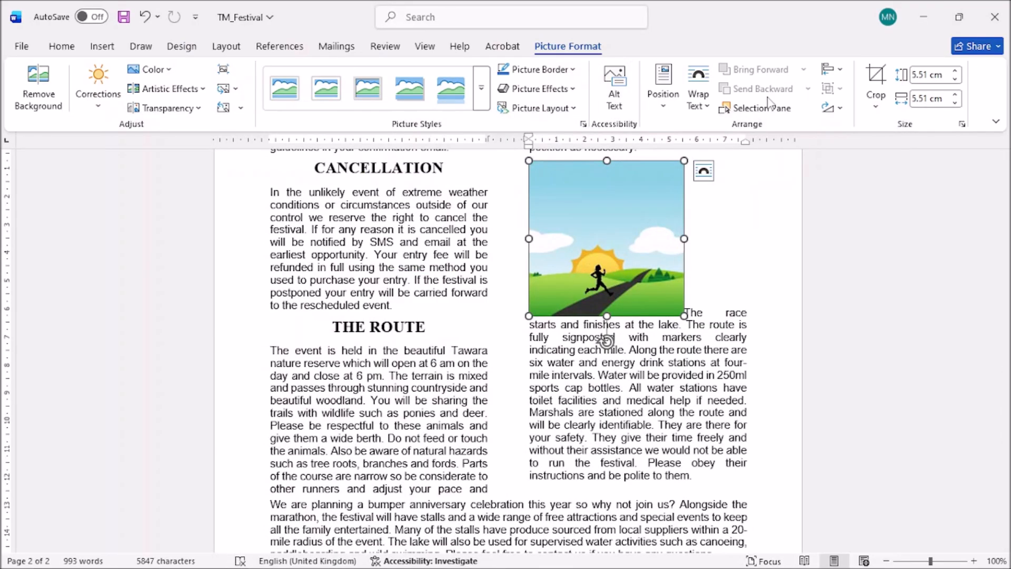
Crop the runner picture's top edge down to just above the clouds, undoing an over-crop first.
left_click(887, 104)
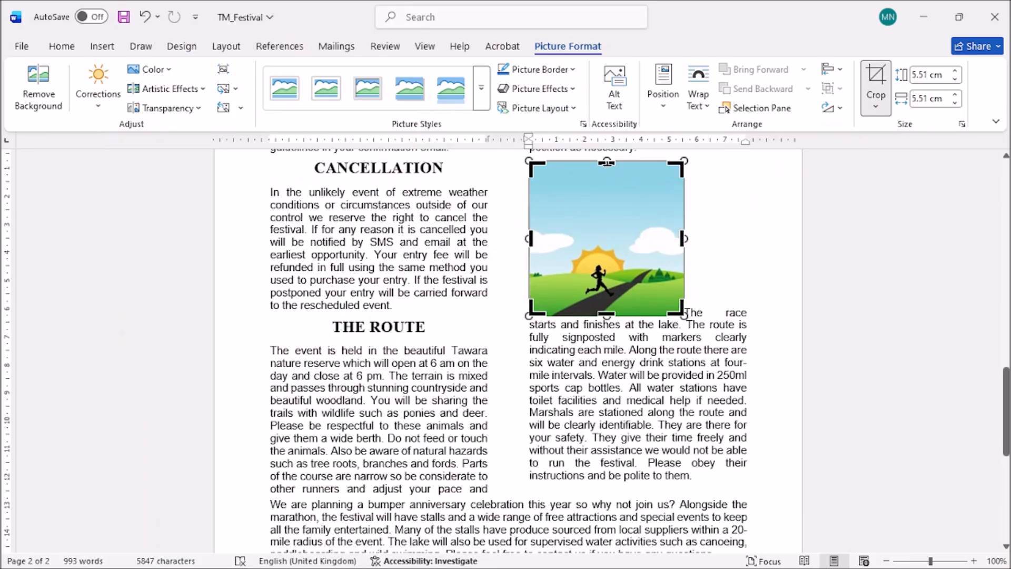
left_click_drag(606, 161, 602, 242)
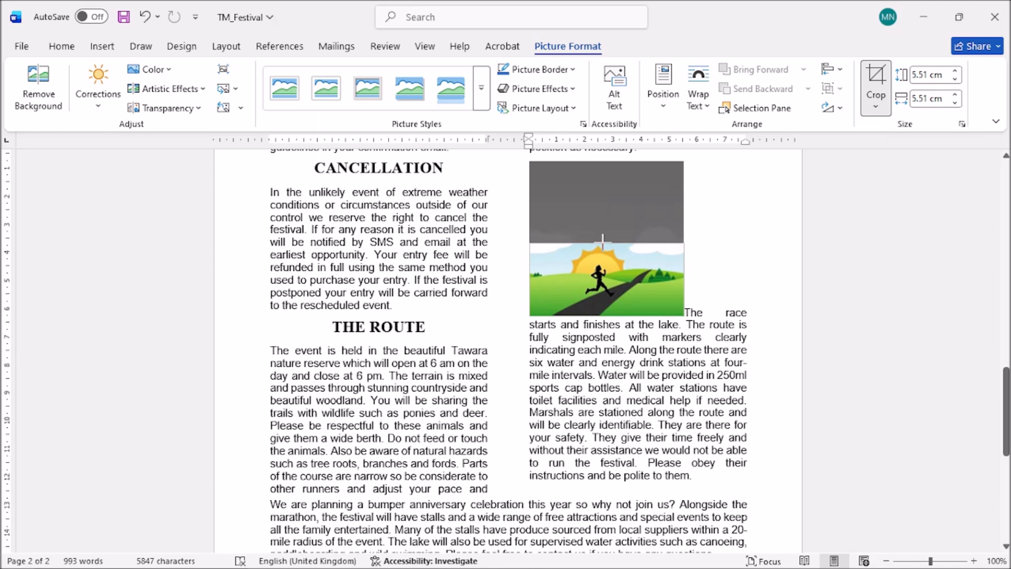
left_click_drag(602, 242, 602, 244)
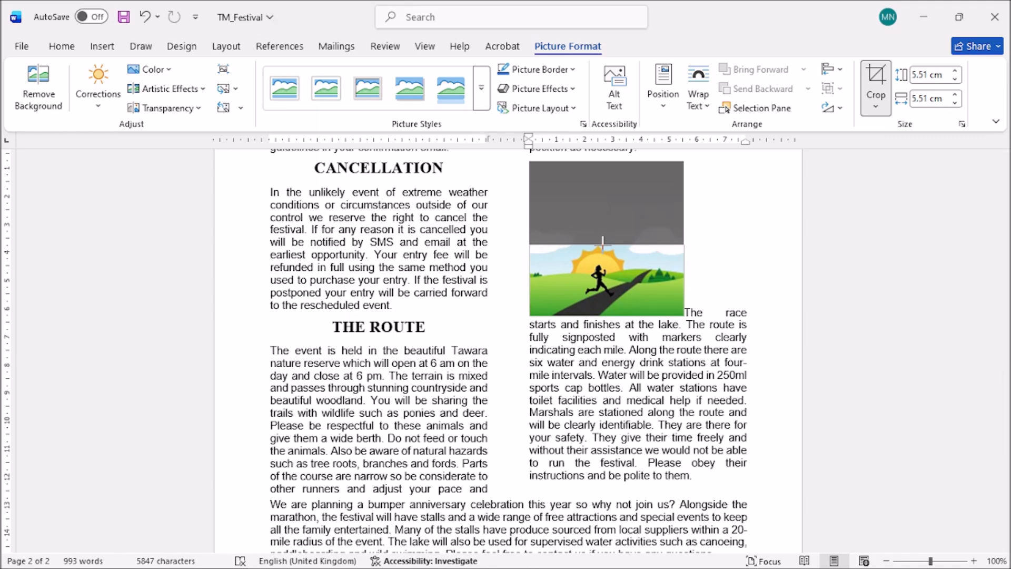
left_click_drag(602, 243, 602, 244)
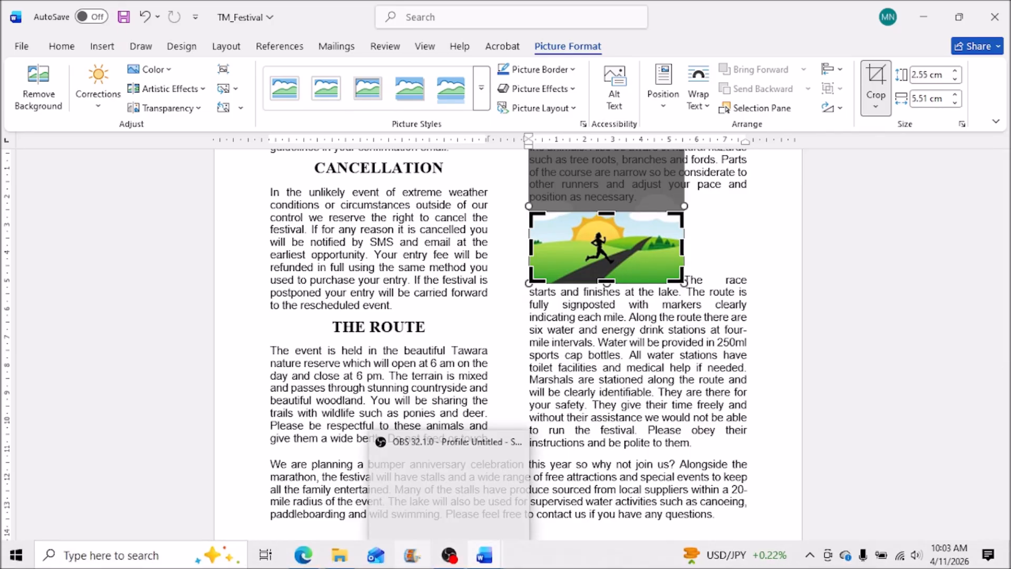
left_click(305, 559)
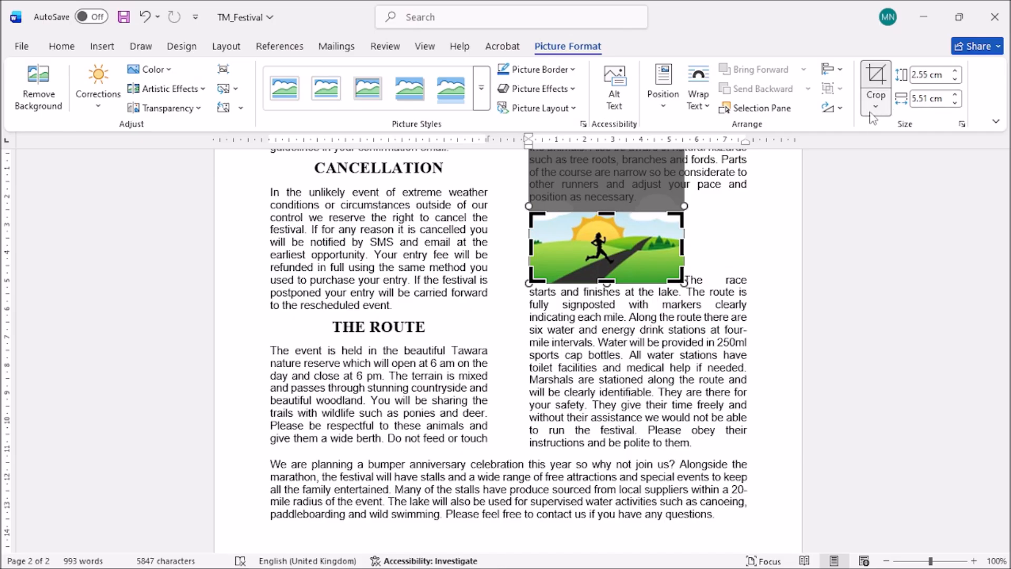
left_click(145, 17)
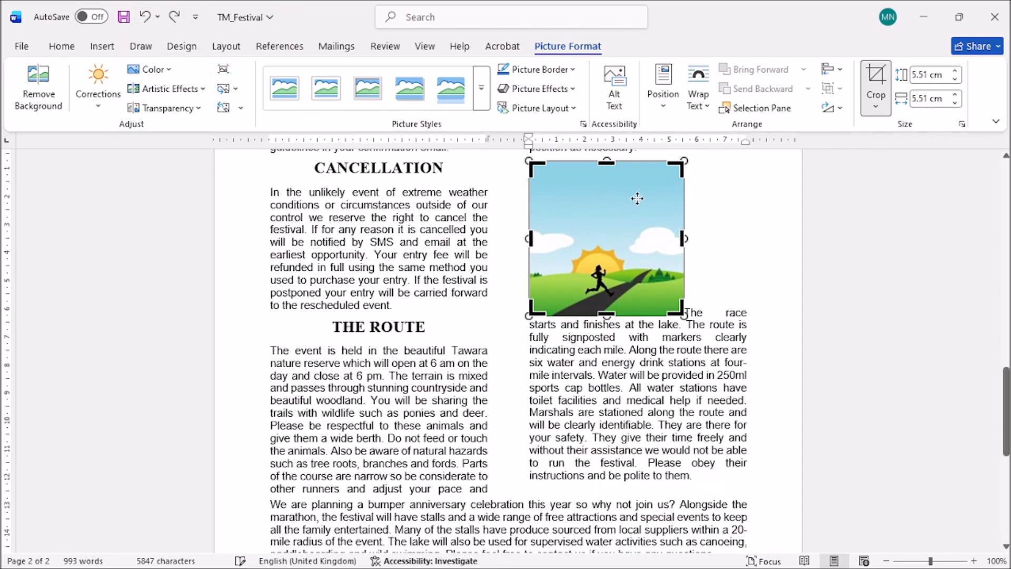
left_click_drag(605, 161, 599, 223)
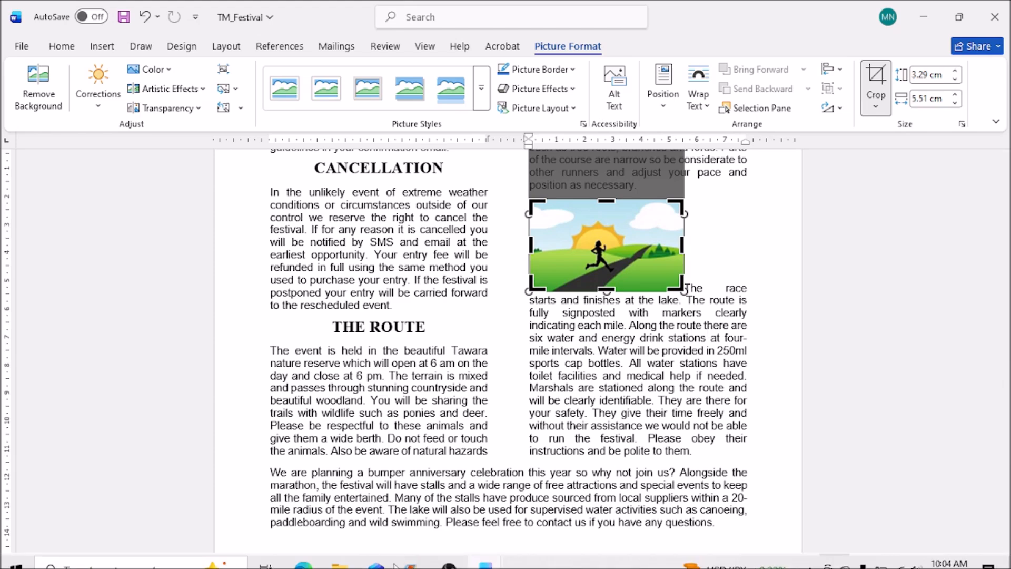
left_click(589, 359)
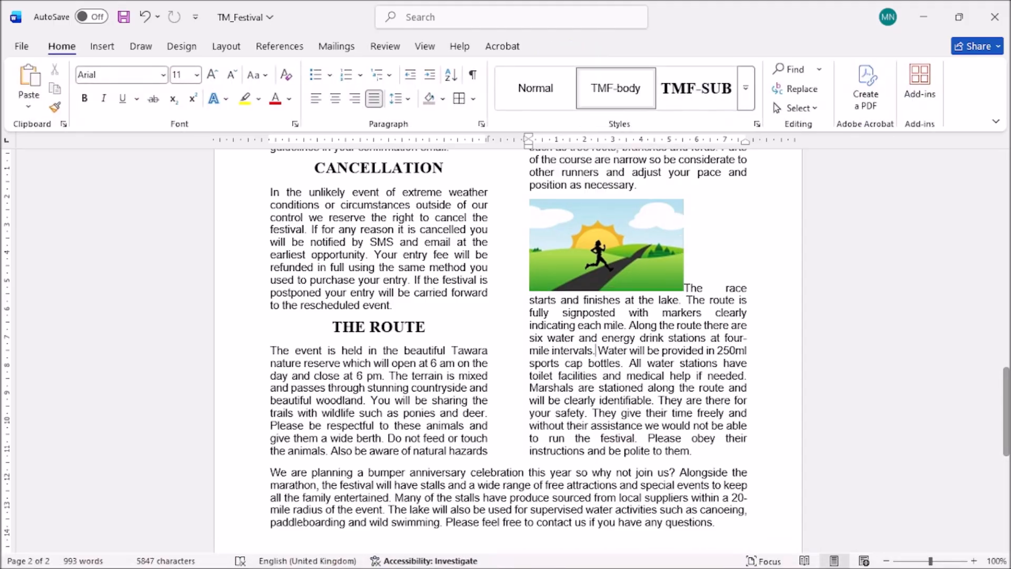
Underline 'Format the cropped image so that:' and the 3.5 width value in question 13.
mouse_move(373, 566)
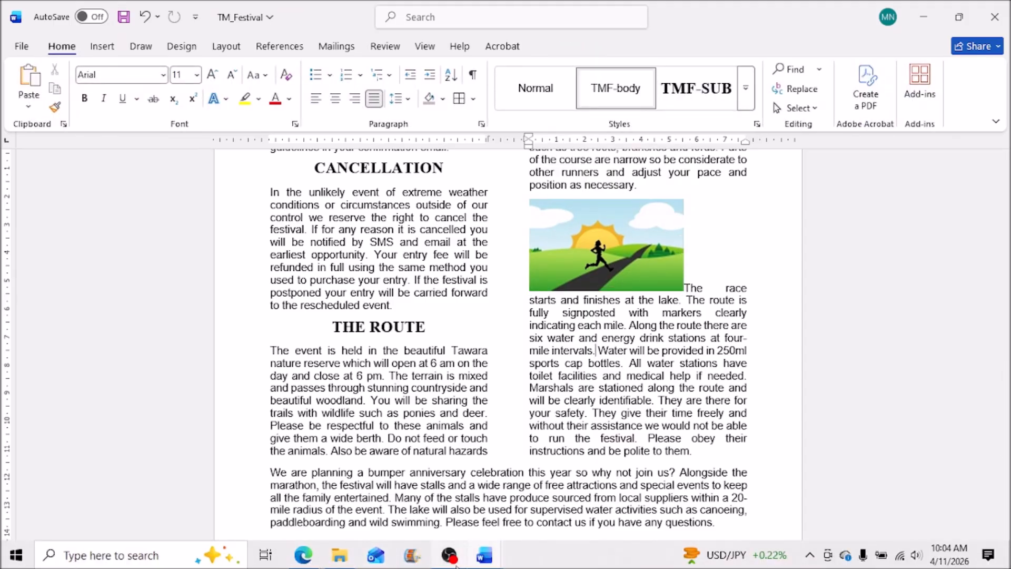
left_click(304, 558)
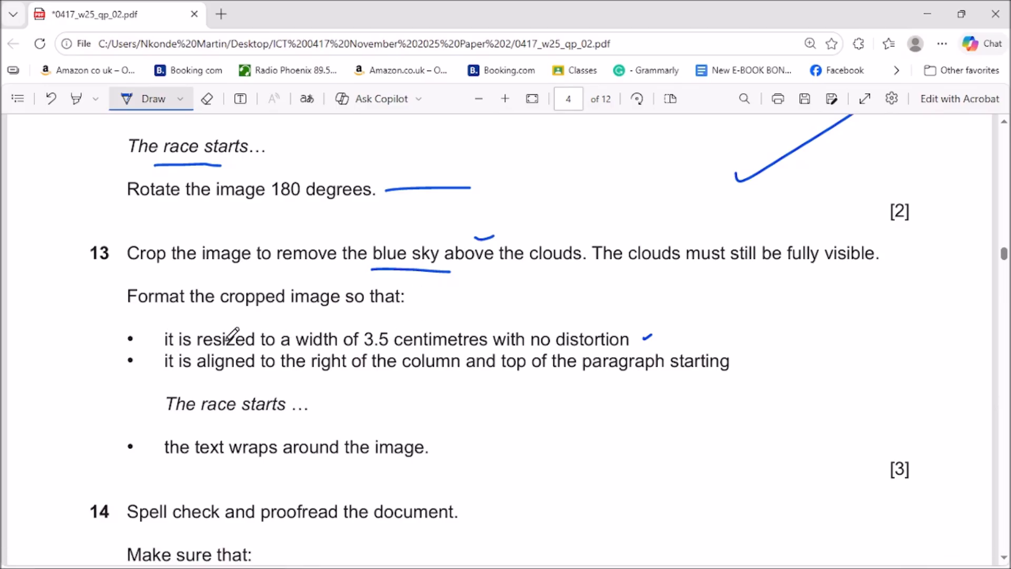
left_click_drag(415, 298, 474, 285)
left_click_drag(357, 349, 384, 348)
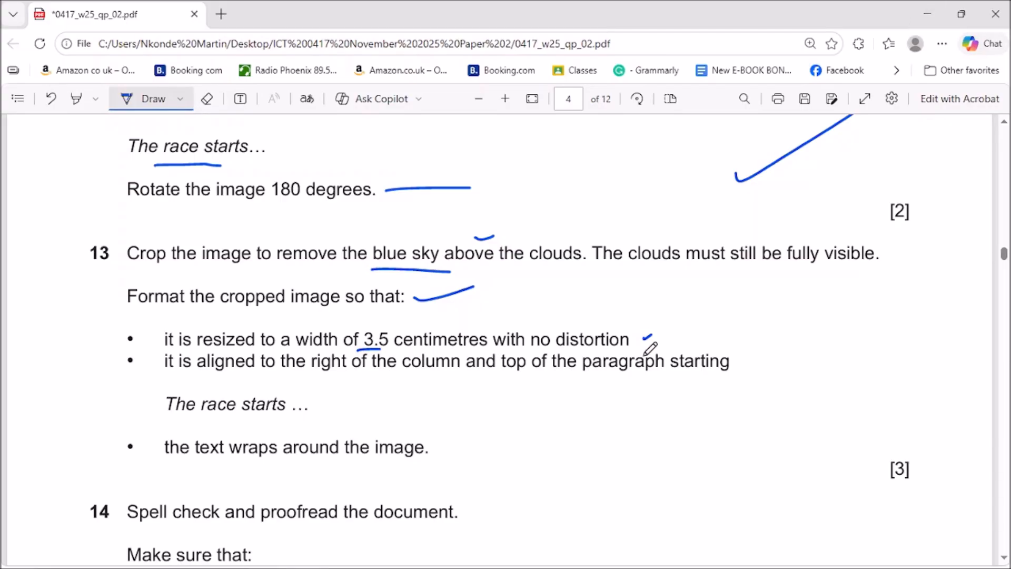
left_click(927, 14)
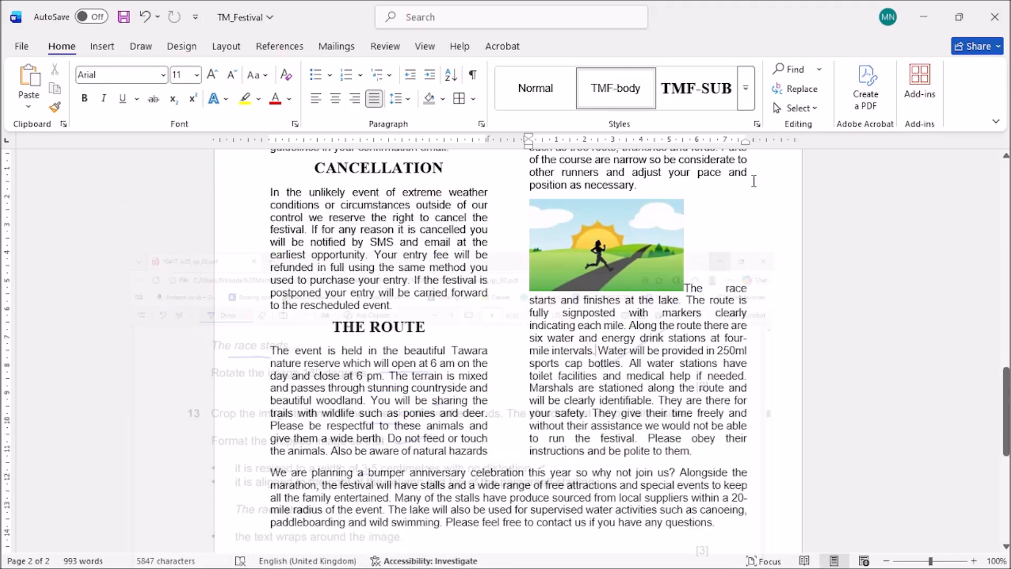
Set the cropped runner picture's Shape Width to 3.5 cm under Picture Format.
left_click(616, 262)
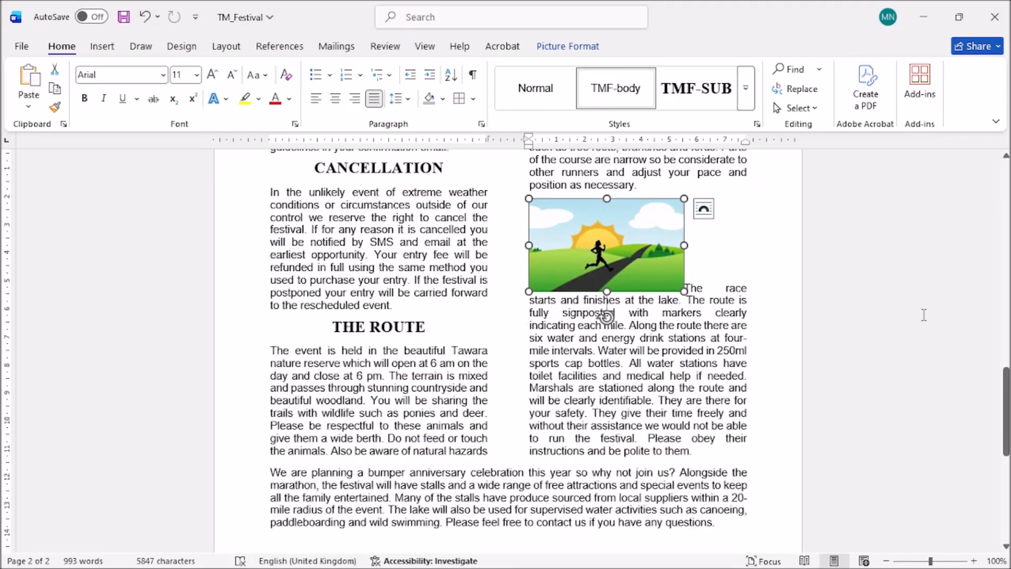
left_click(568, 46)
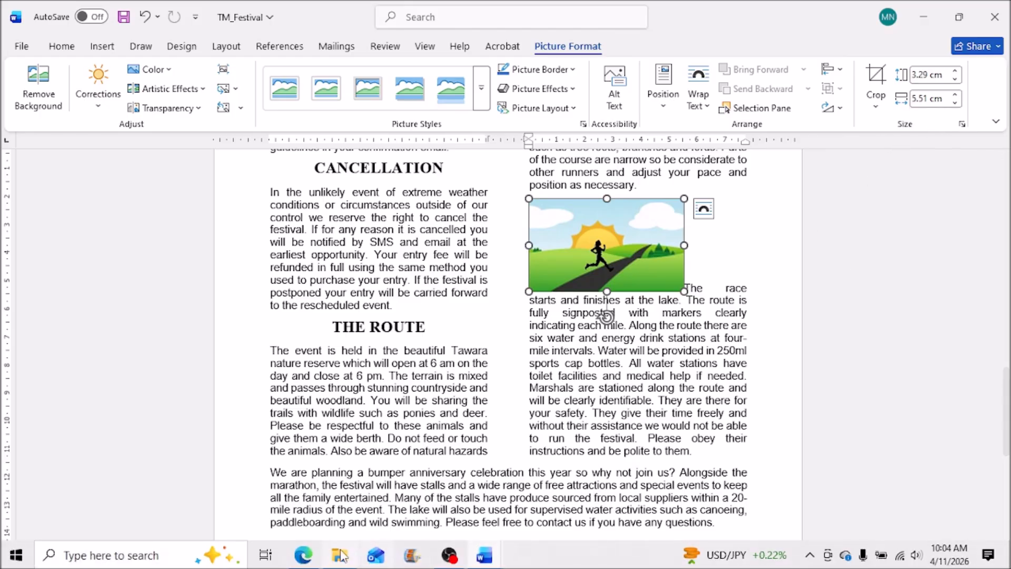
left_click(306, 556)
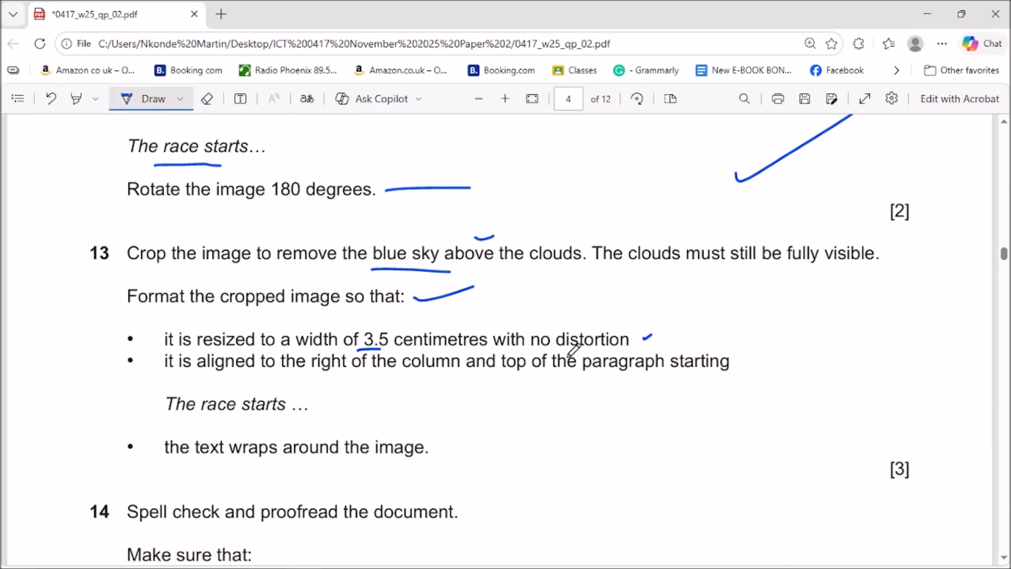
left_click(927, 14)
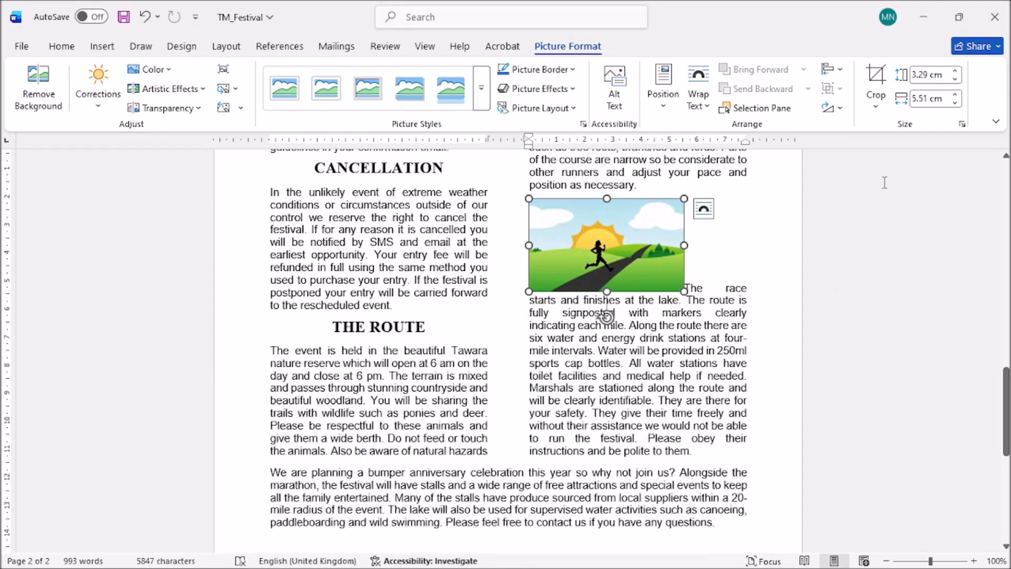
left_click(928, 99)
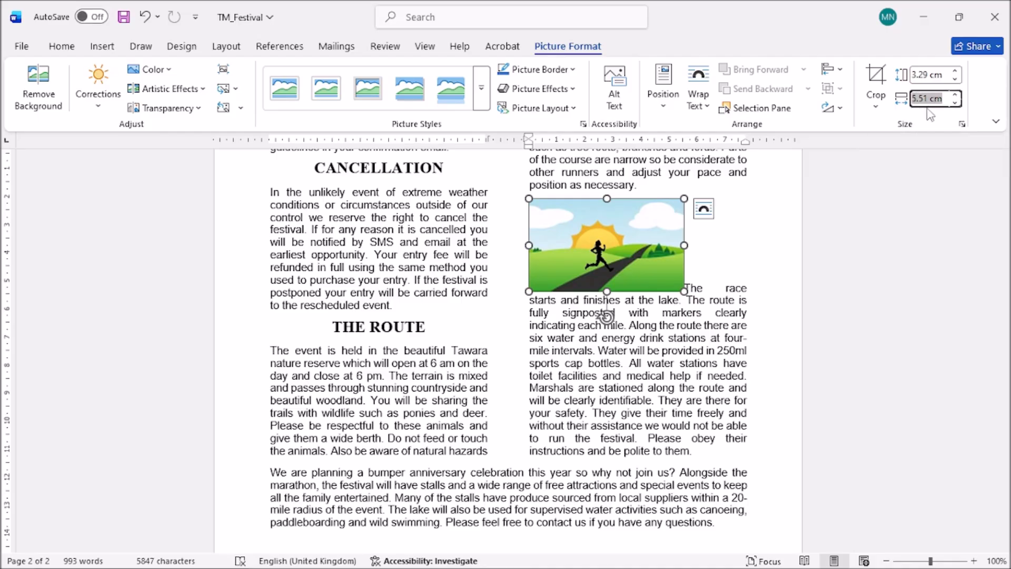
type("3.5")
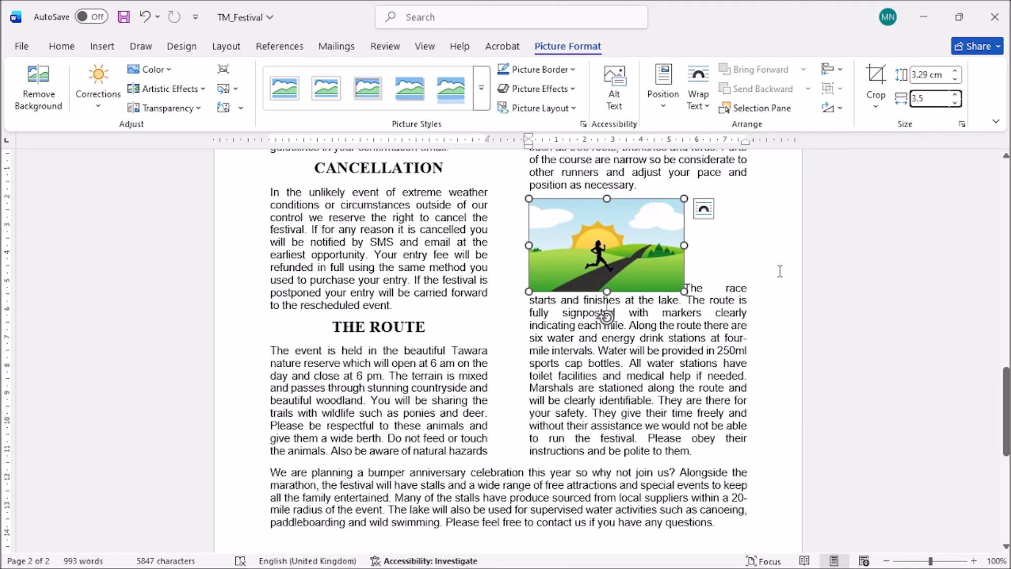
left_click(707, 361)
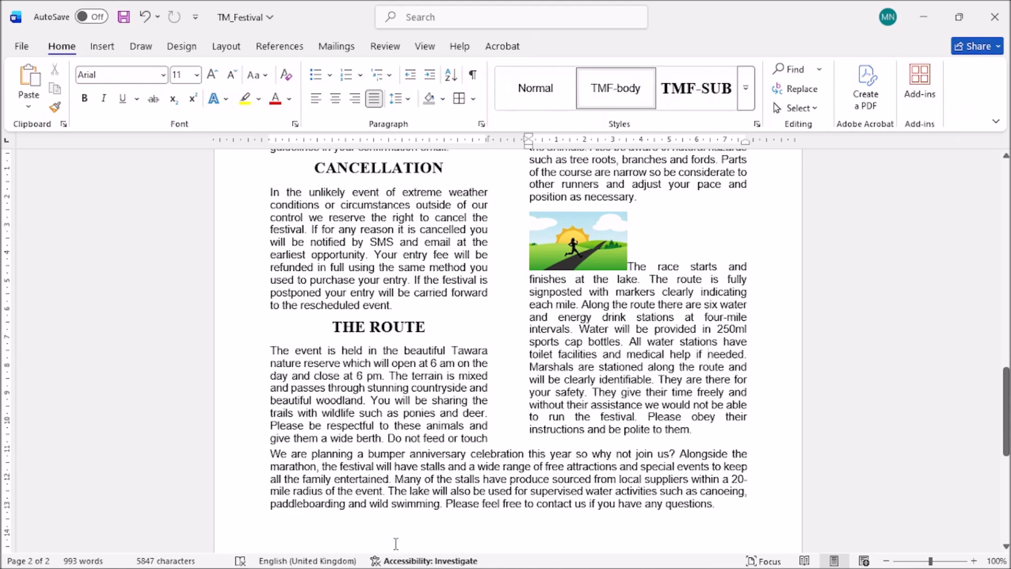
Tick question 13's 'The race starts' alignment line, then drag the runner picture toward the route paragraph.
mouse_move(373, 566)
left_click(301, 559)
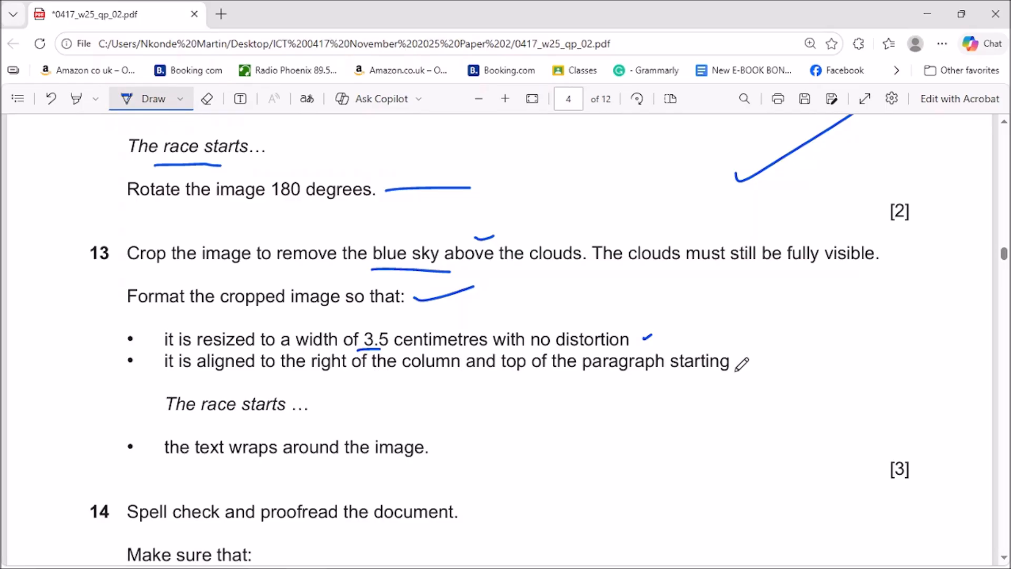
mouse_move(311, 403)
left_mouse_down()
mouse_move(322, 416)
mouse_move(342, 404)
left_mouse_up()
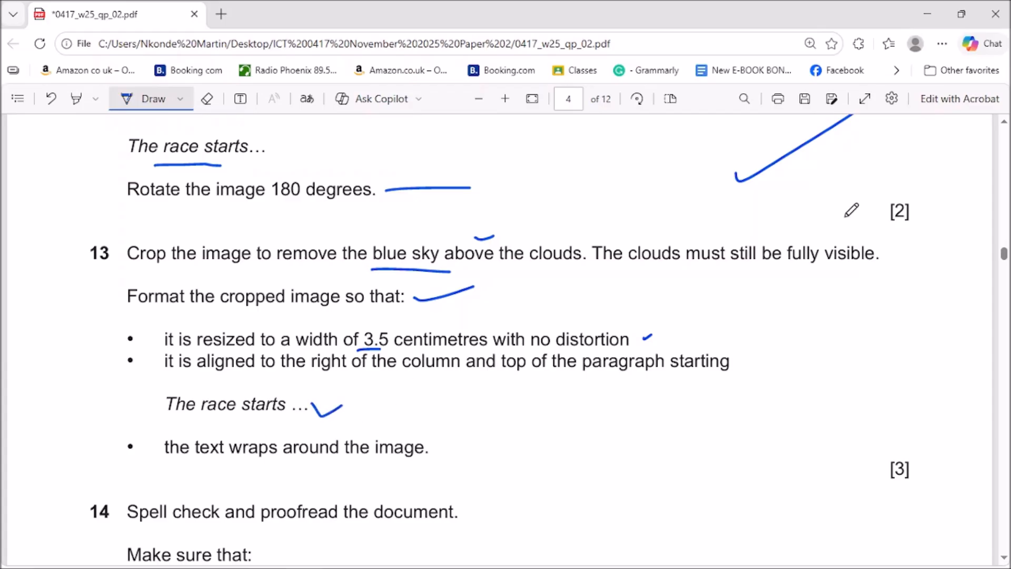
left_click(928, 15)
left_click_drag(602, 258, 696, 274)
Give the runner picture Square wrapping and place it at the top right of 'The race starts' paragraph.
right_click(592, 273)
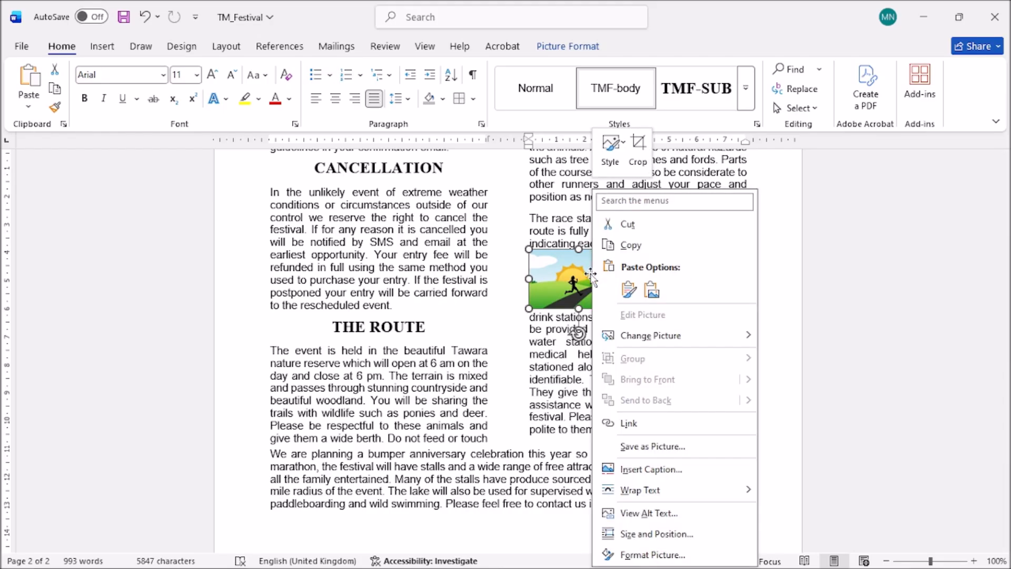
left_click(564, 289)
left_click(646, 262)
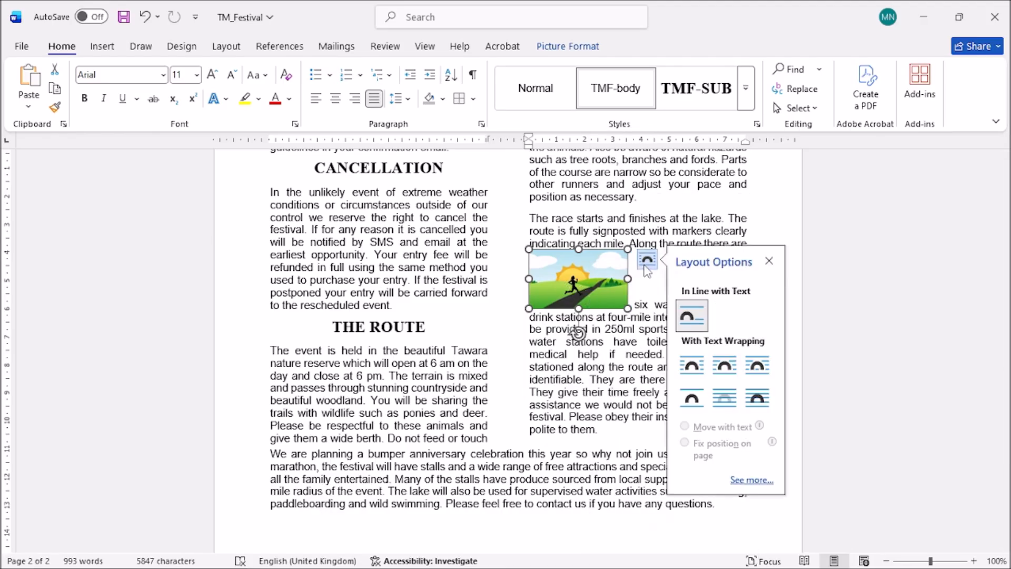
left_click(693, 370)
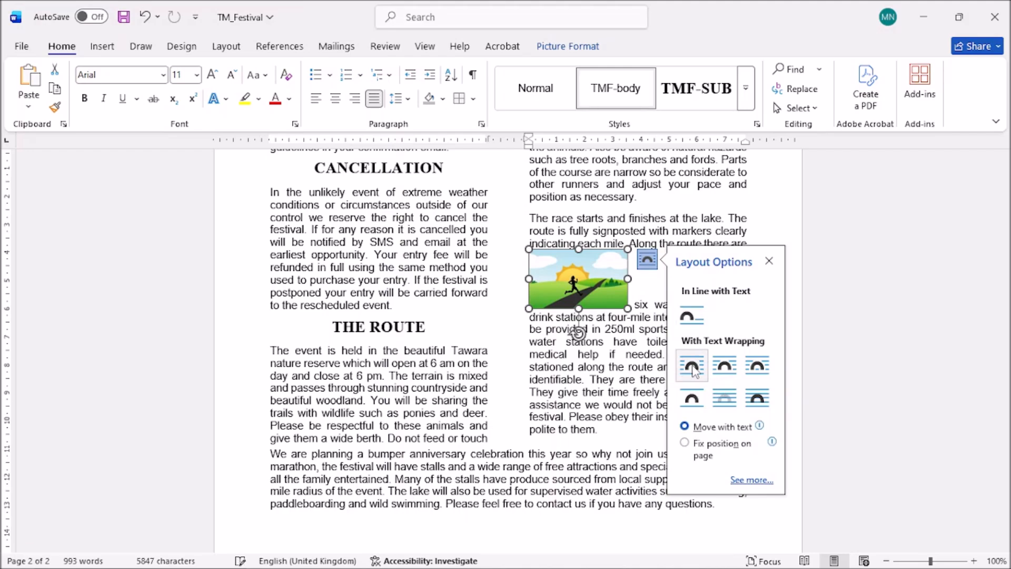
left_click_drag(579, 281, 701, 268)
left_click(653, 367)
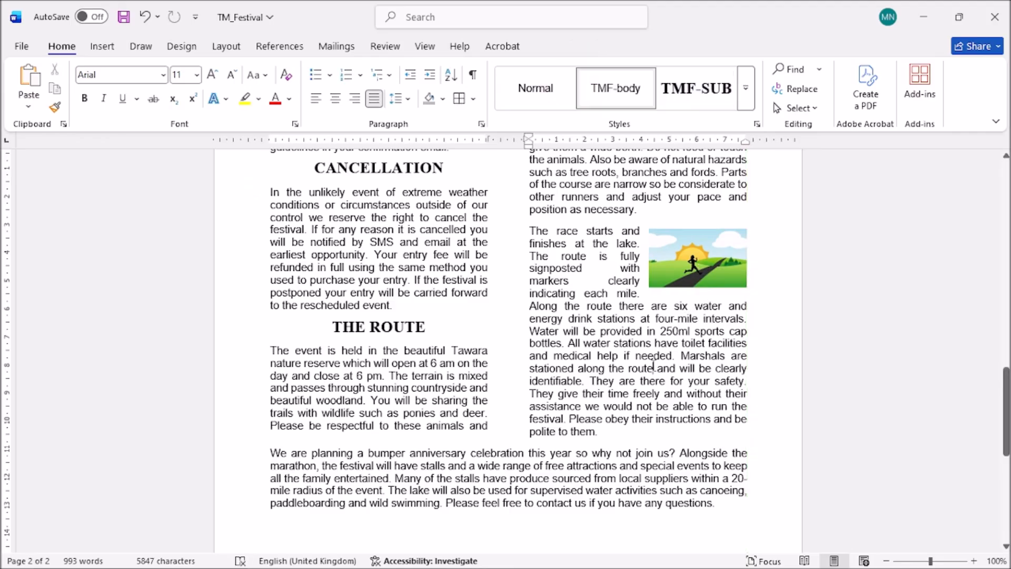
mouse_move(185, 563)
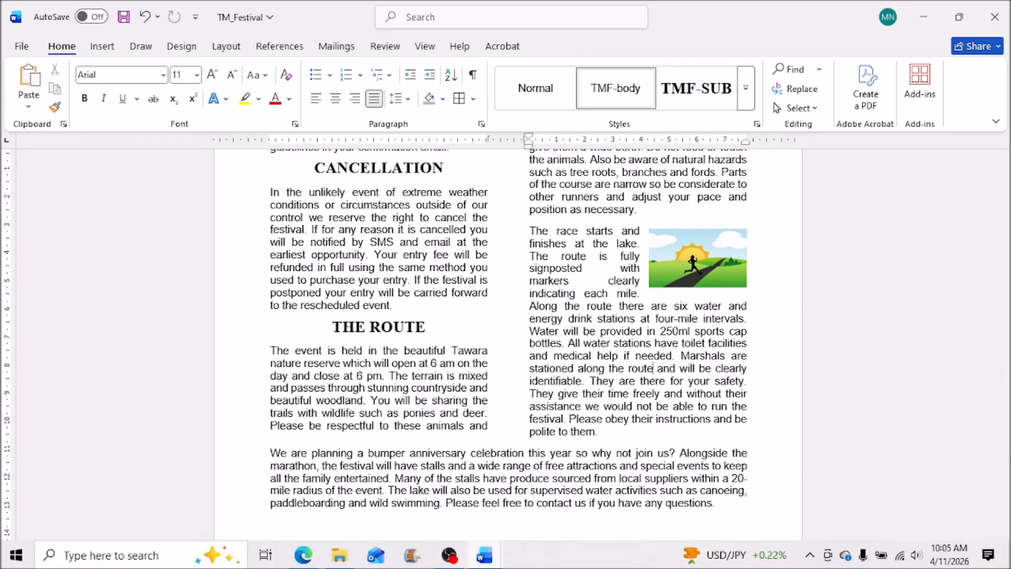
left_click(303, 555)
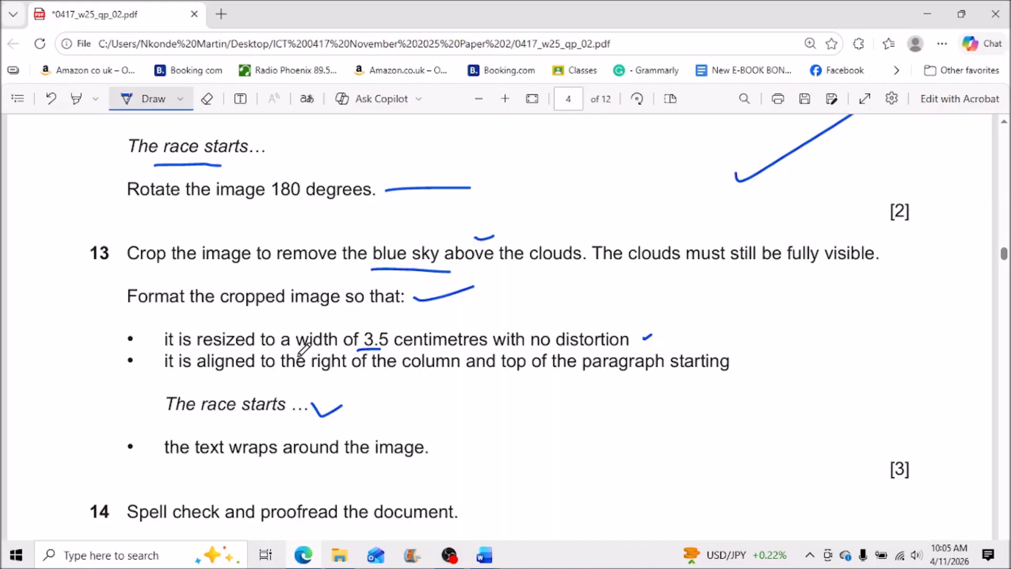
Tick question 13's 'The race starts' wrapping bullet and question 14's spell-check instruction.
scroll(390, 391, "down", 3)
left_click_drag(462, 259, 542, 230)
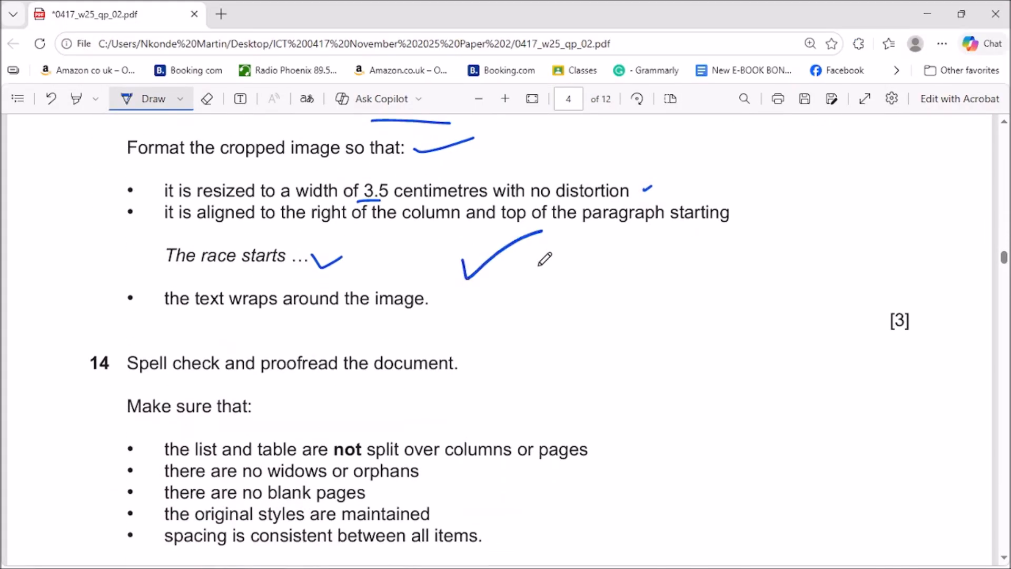
scroll(561, 343, "down", 3)
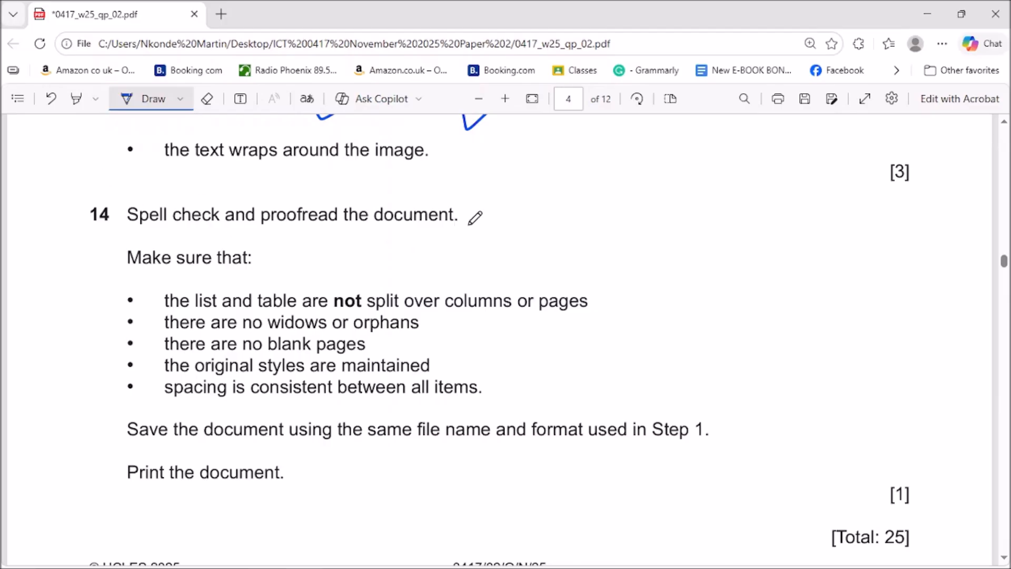
left_click_drag(487, 210, 521, 214)
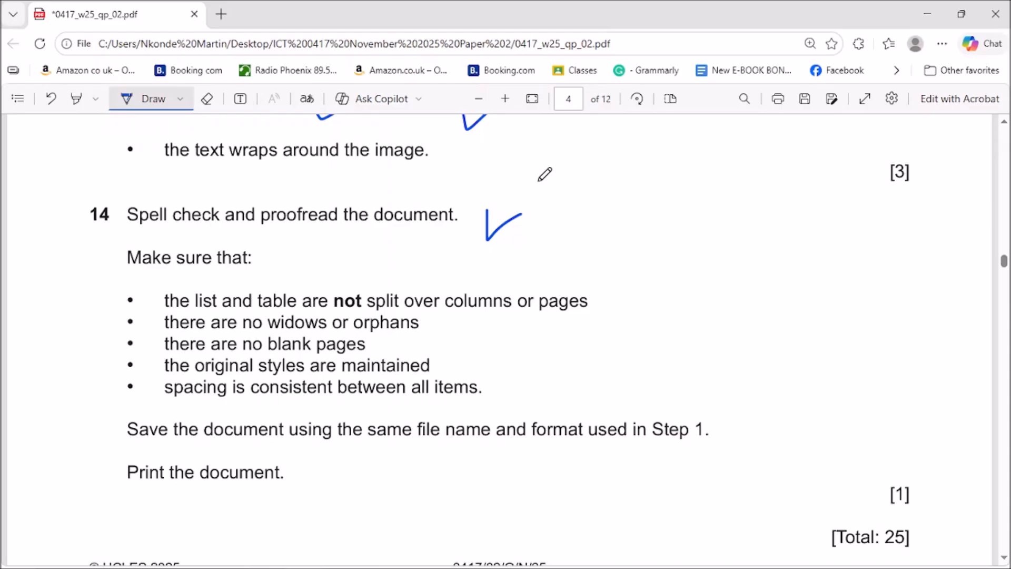
Run Spelling & Grammar, ignoring the suggested comma after 'Since then' and the word 'RaceTawara'.
left_click(928, 12)
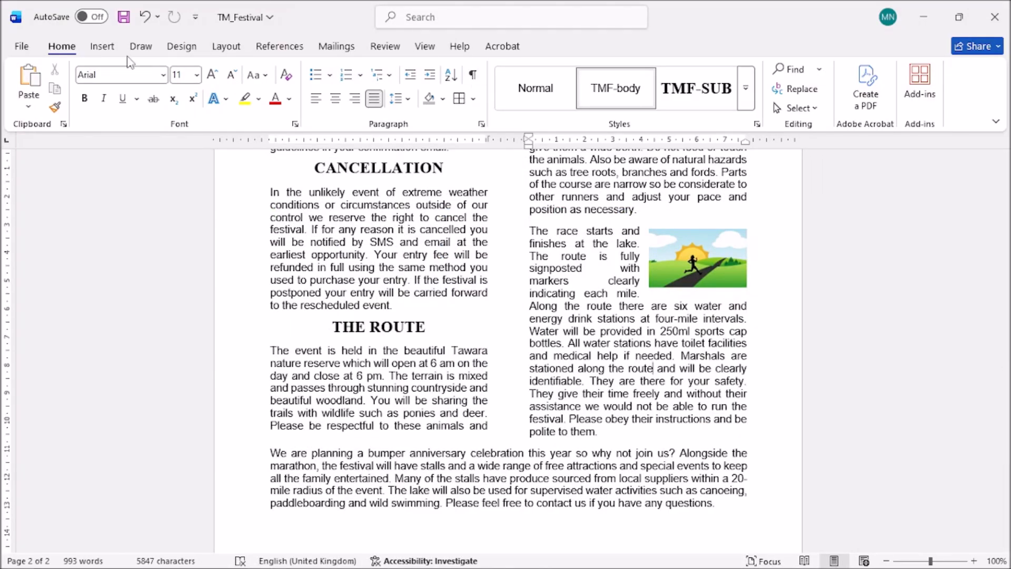
left_click(384, 46)
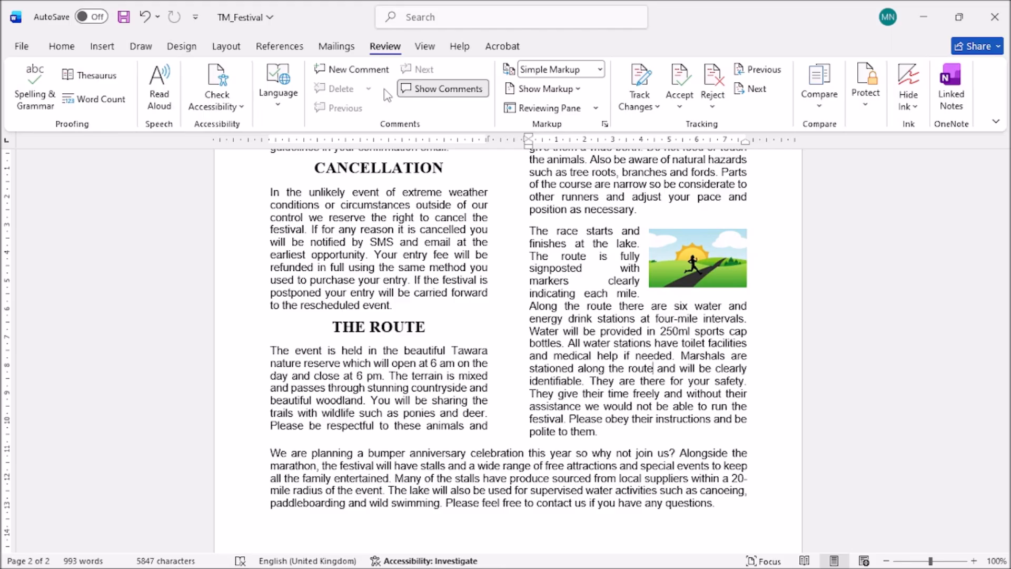
left_click(33, 100)
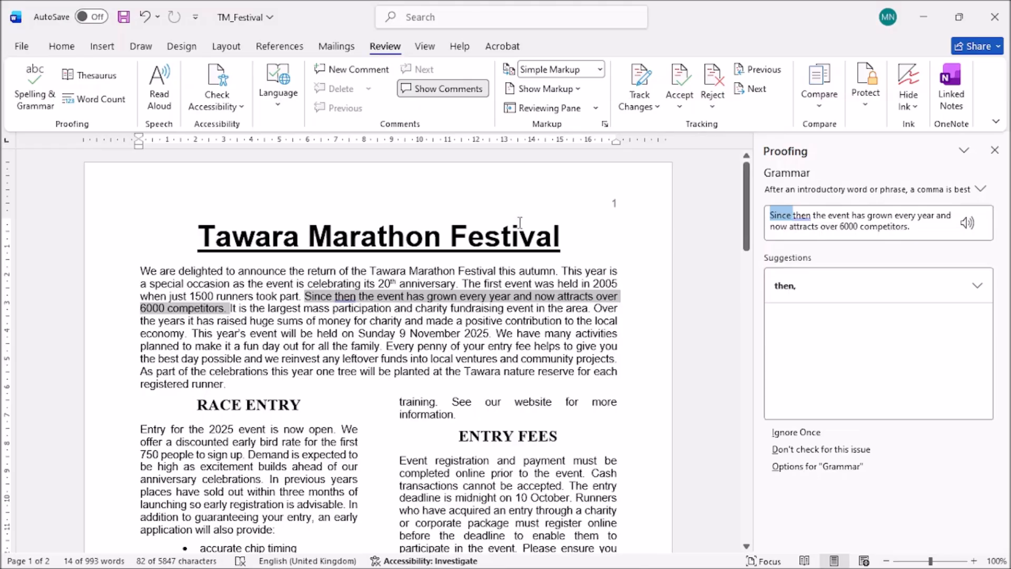
left_click(805, 432)
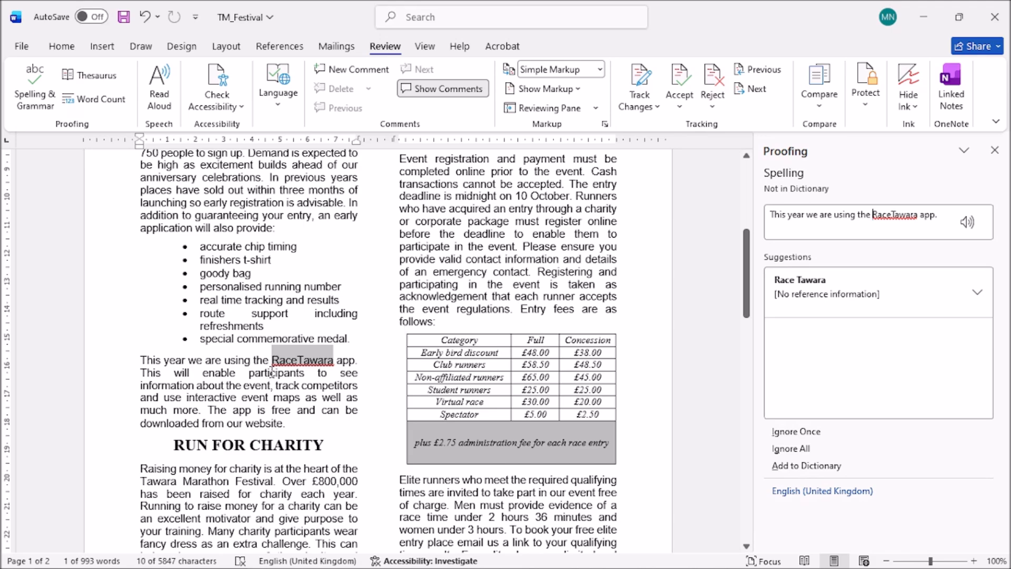
left_click(800, 432)
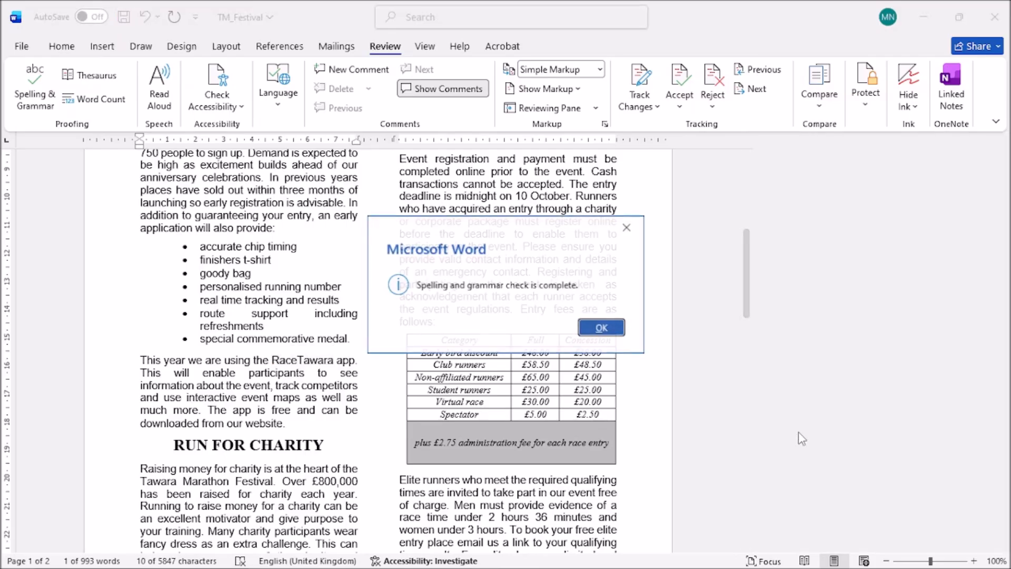
Close the spell-check completion message, proofread both pages, and save TM_Festival under its current name.
left_click(599, 327)
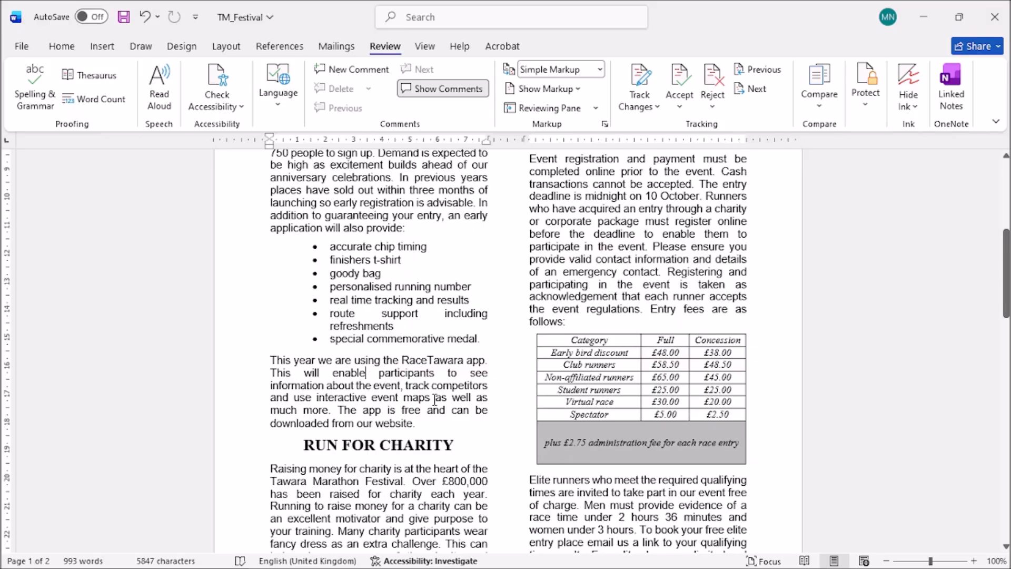
scroll(434, 395, "down", 3)
scroll(435, 396, "down", 5)
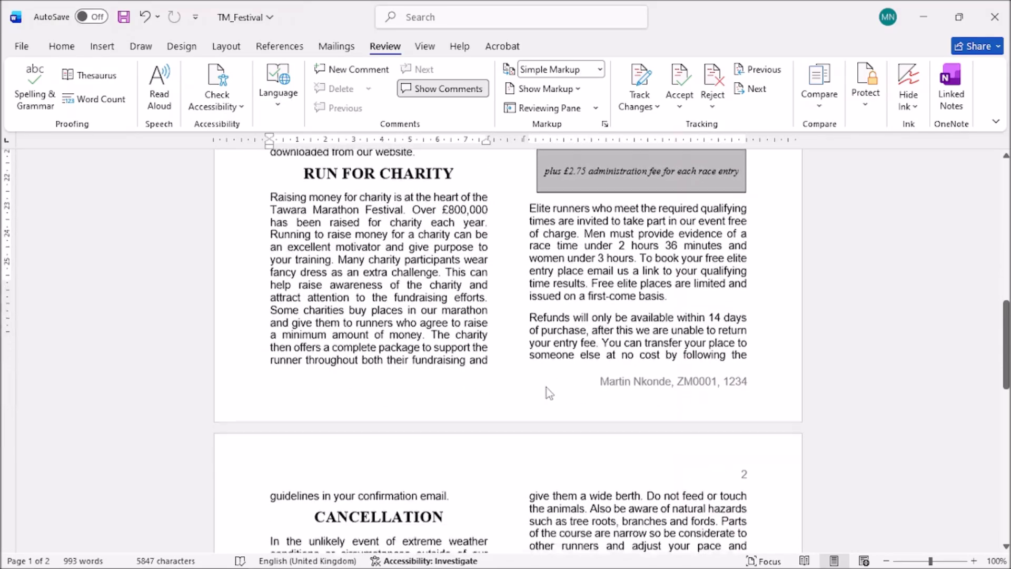
left_click_drag(993, 344, 1006, 221)
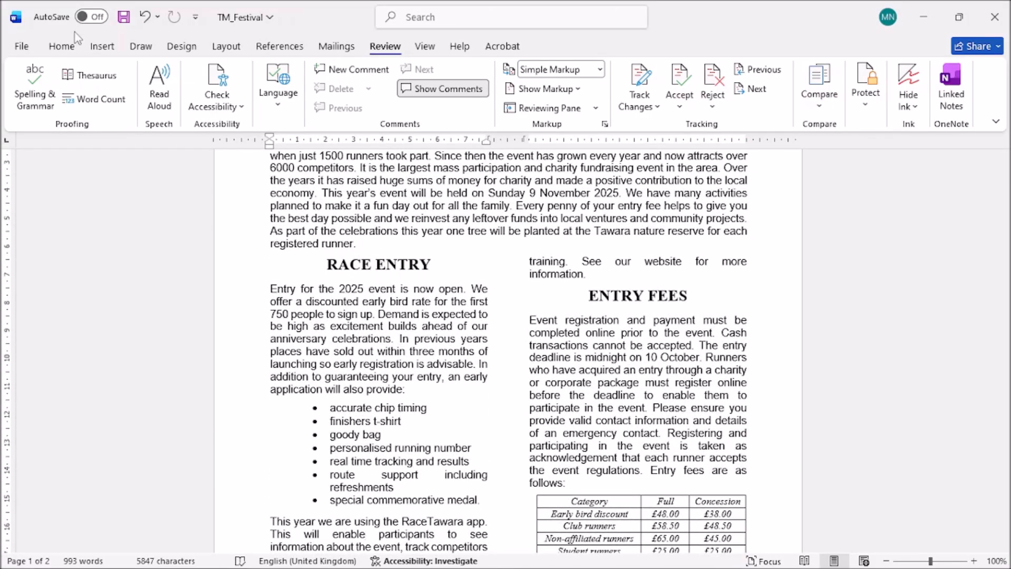
left_click(124, 18)
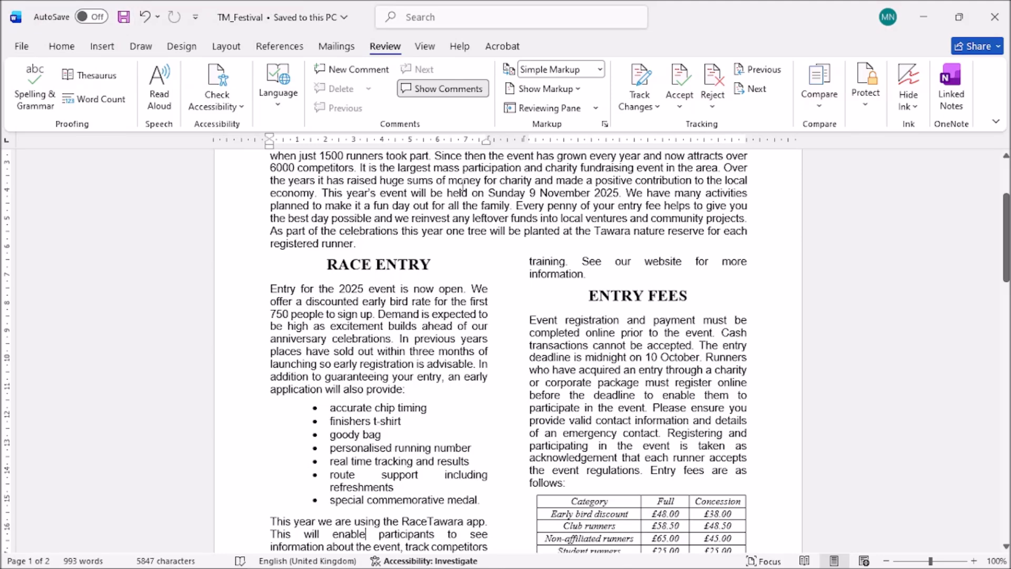
Return to the exam paper in Edge and tick the 'Print the document.' instruction.
left_click(302, 557)
scroll(537, 361, "down", 4)
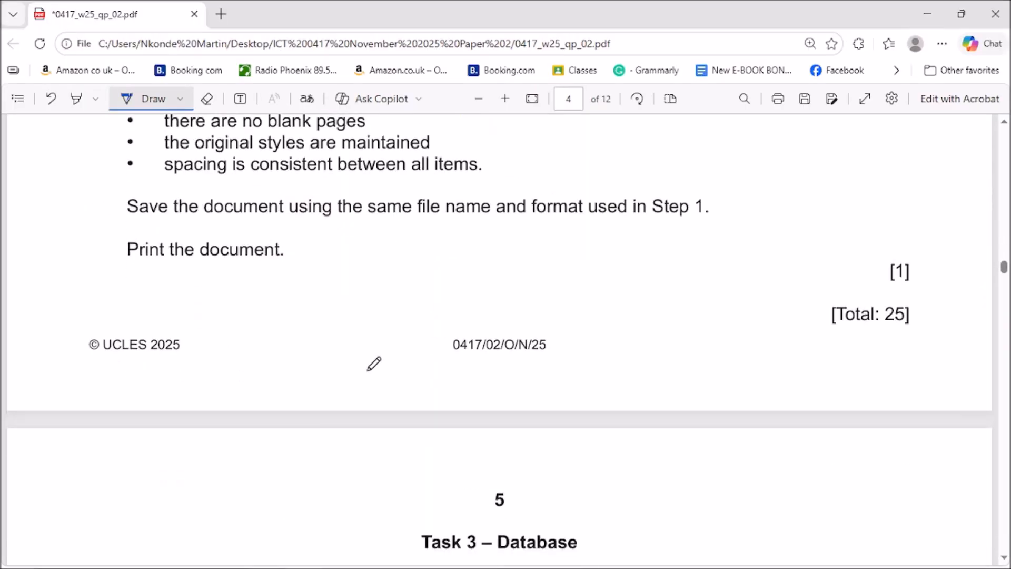
left_click_drag(317, 250, 395, 235)
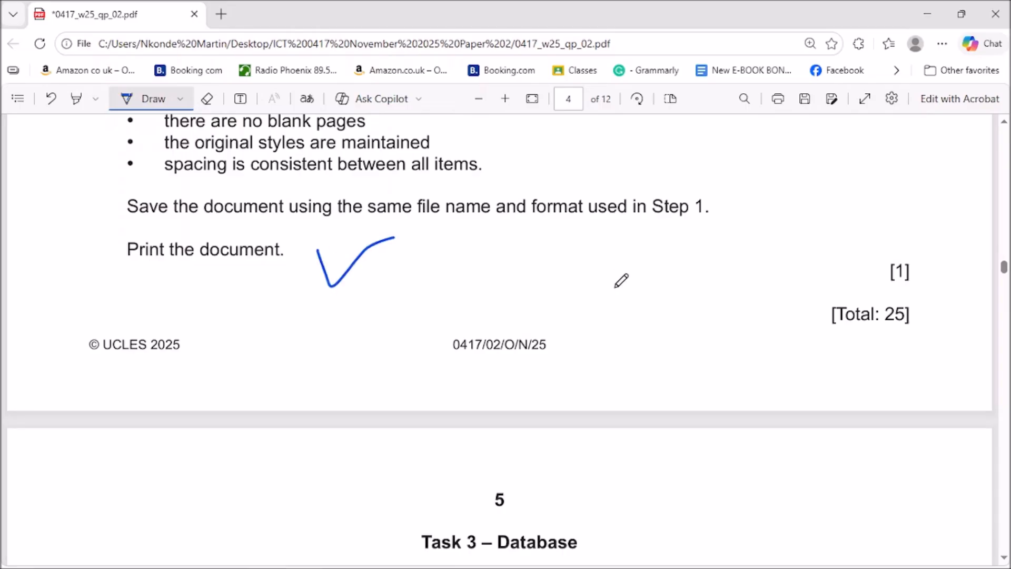
Underline the 'Task 4 – Presentation' heading on page 8 with the Draw pen.
scroll(621, 281, "down", 11)
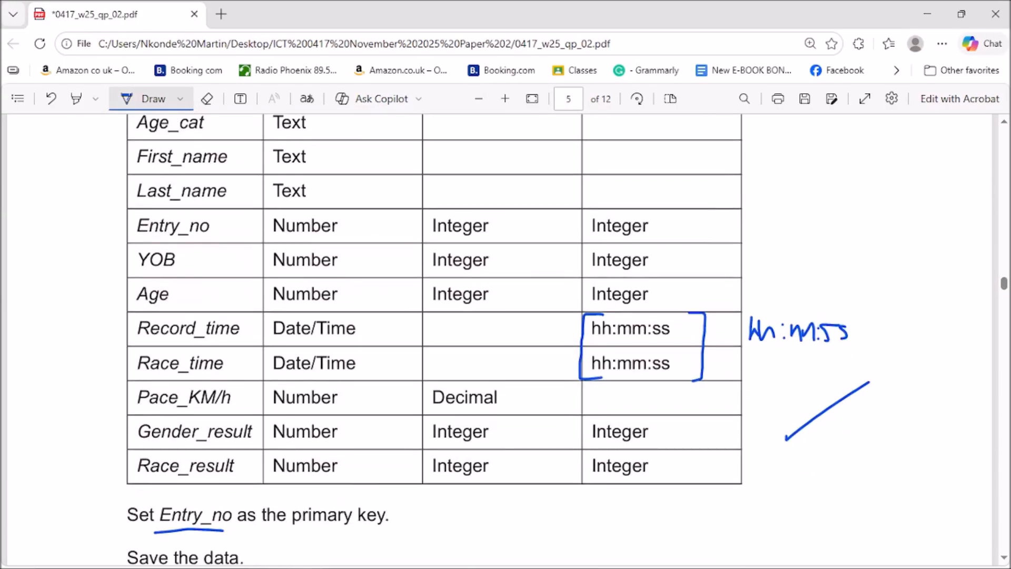
left_click_drag(1004, 284, 1004, 380)
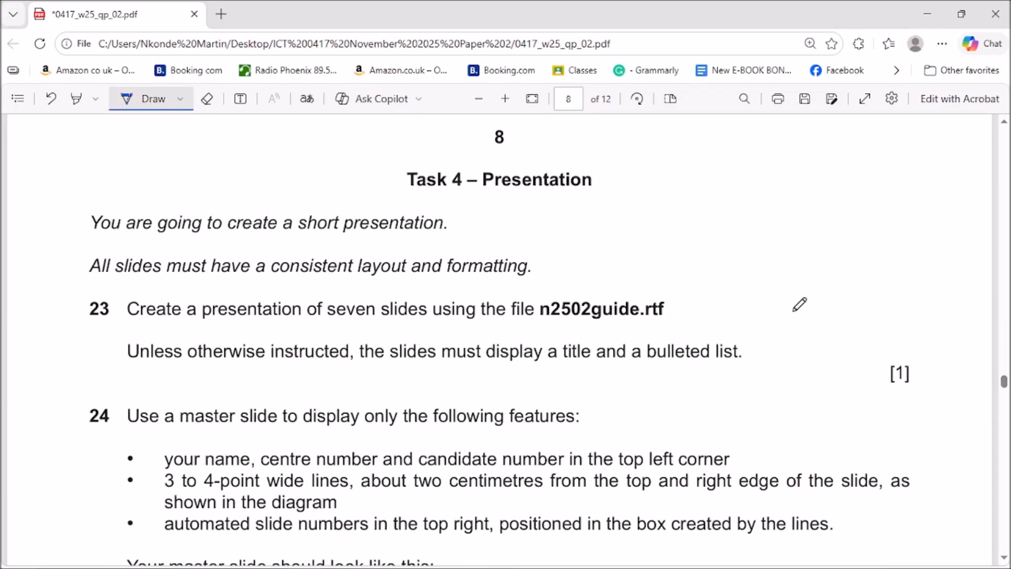
left_click_drag(474, 208, 561, 212)
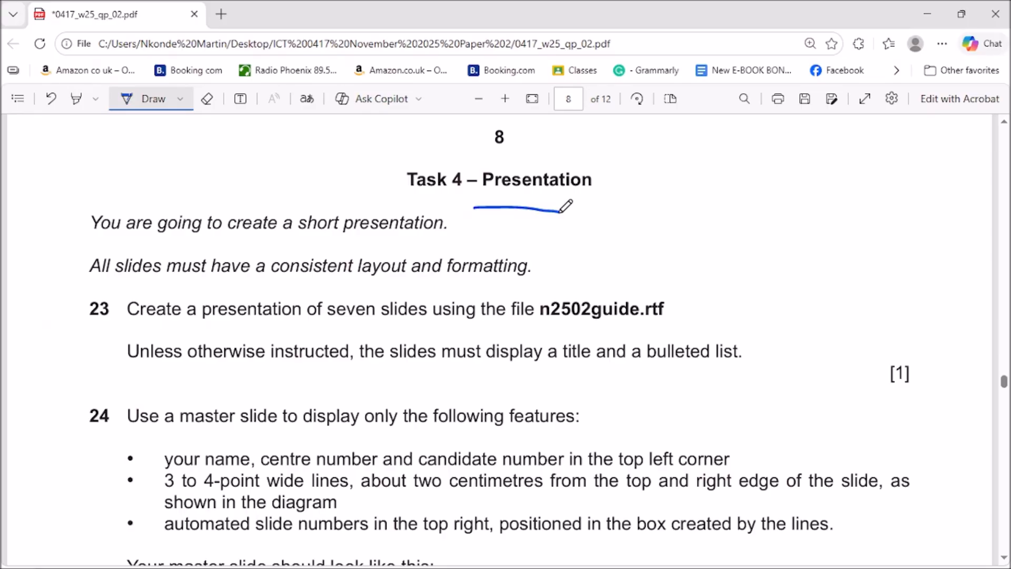
mouse_move(494, 564)
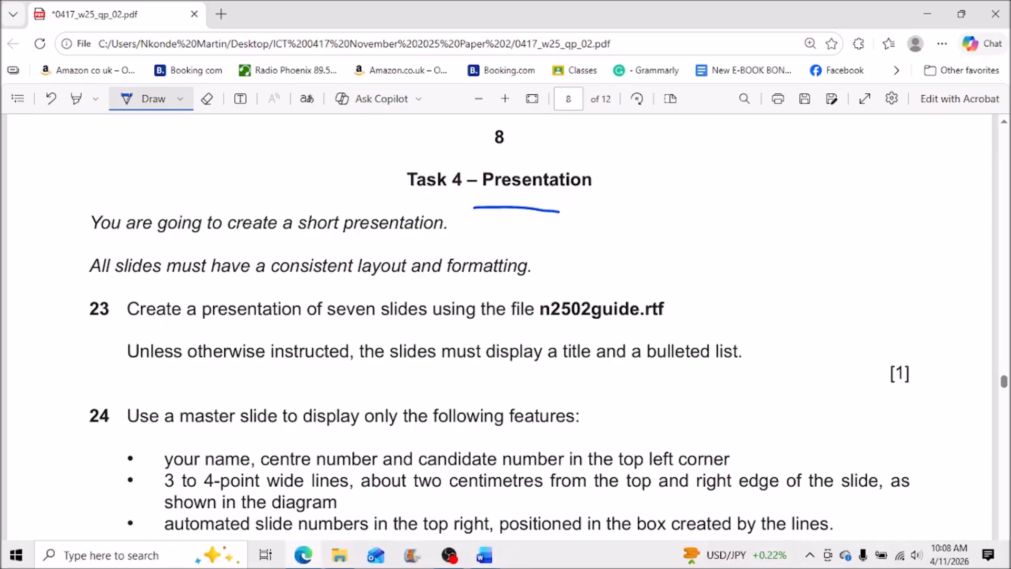
left_click(451, 559)
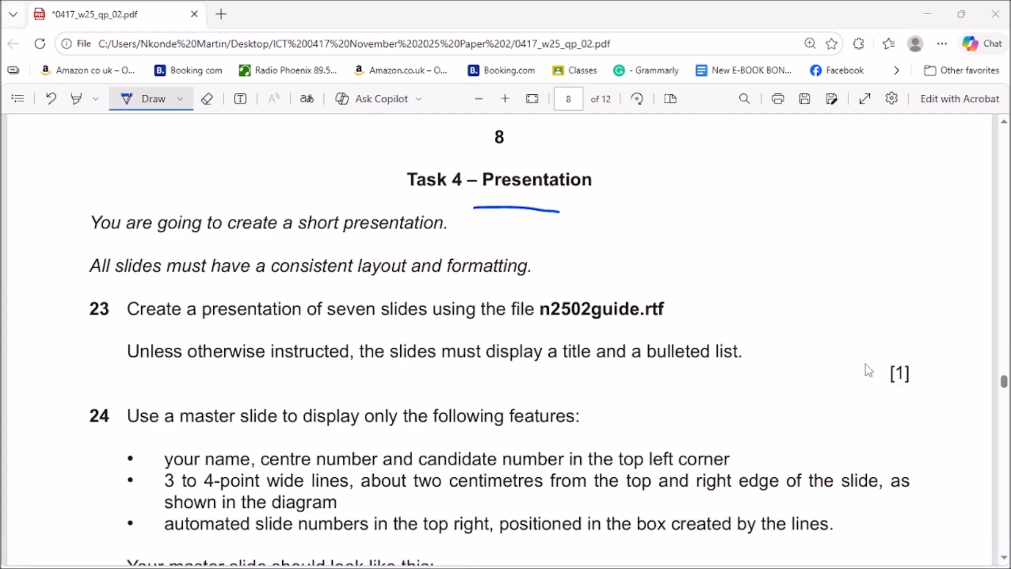